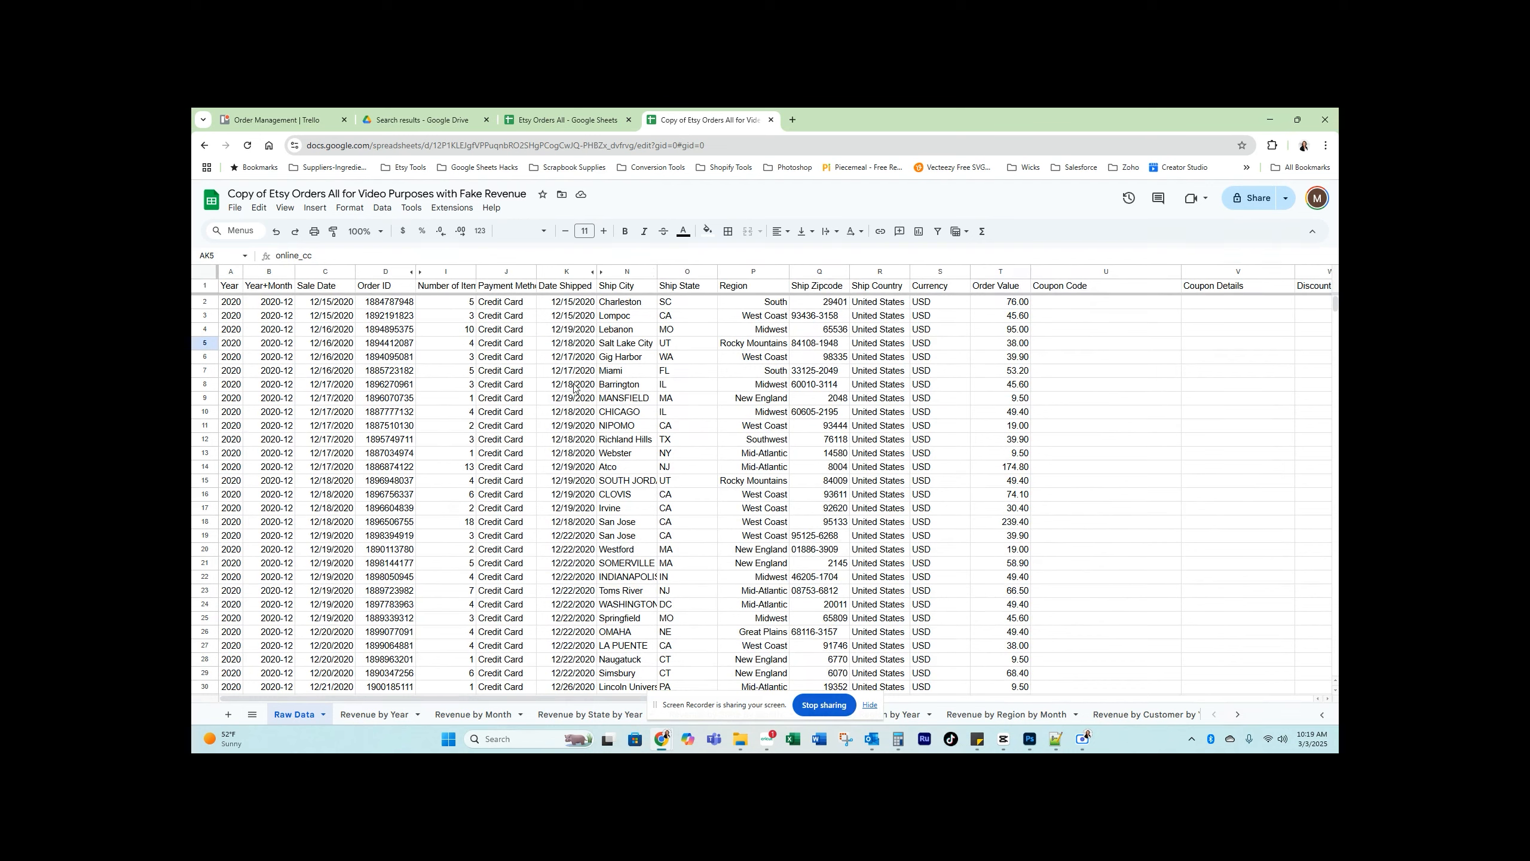
View the Revenue by Year sheet and open the Revenue by Month sheet
{"action": "left_click_drag", "start_coordinate": [536, 702], "coordinate": [508, 720]}
{"action": "left_click", "coordinate": [375, 715]}
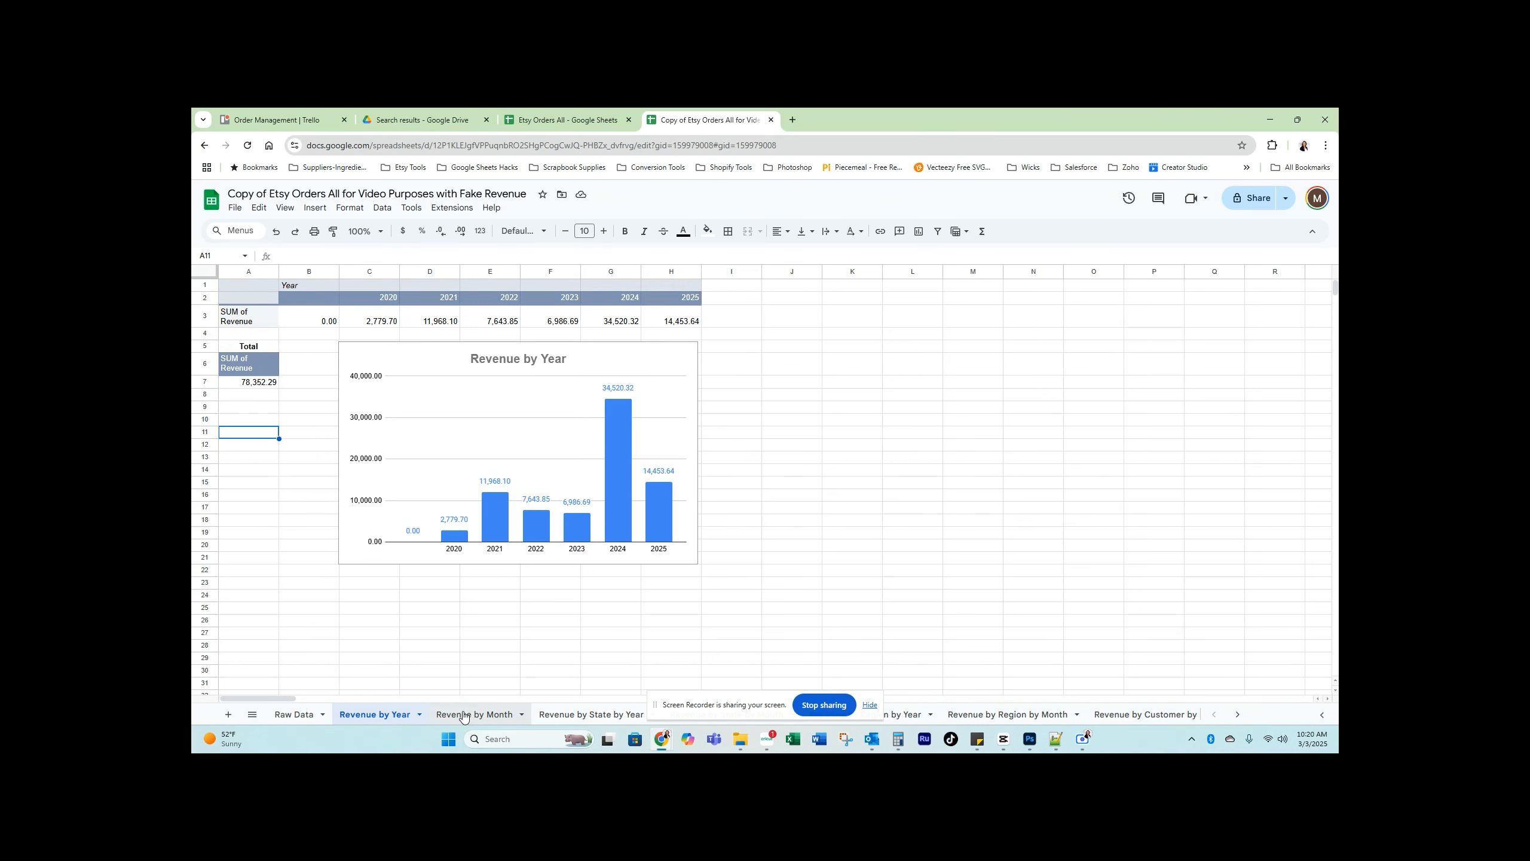
{"action": "left_click", "coordinate": [463, 715]}
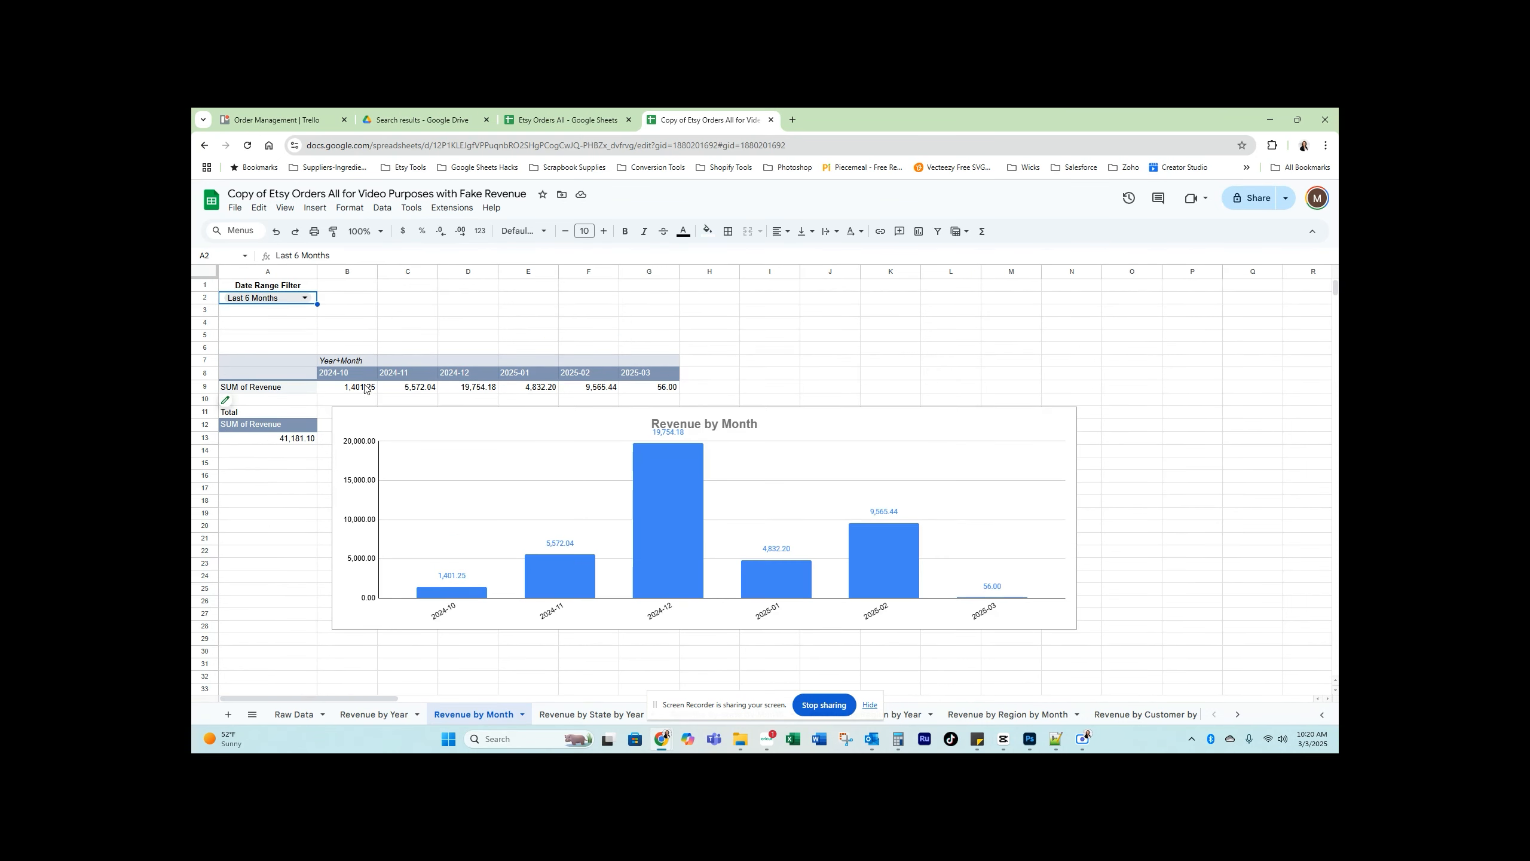
Set the Revenue by Month date range filter to Last 3 Months, Last 6 Months and Last 24 Months in turn
{"action": "double_click", "coordinate": [263, 298]}
{"action": "left_click", "coordinate": [257, 315]}
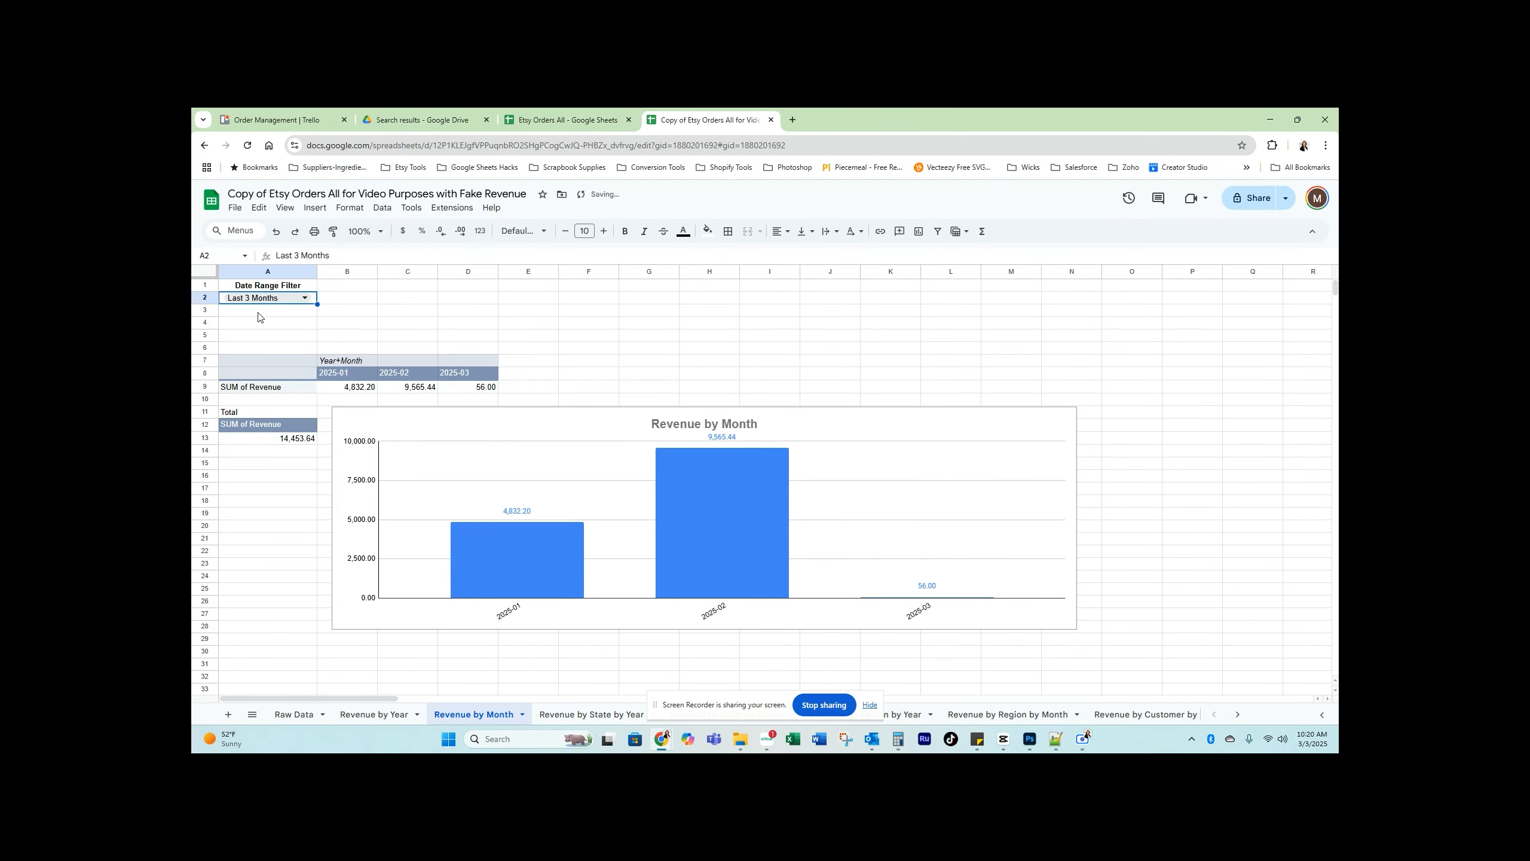
{"action": "left_click", "coordinate": [260, 300]}
{"action": "left_click", "coordinate": [249, 333]}
{"action": "left_click", "coordinate": [259, 300]}
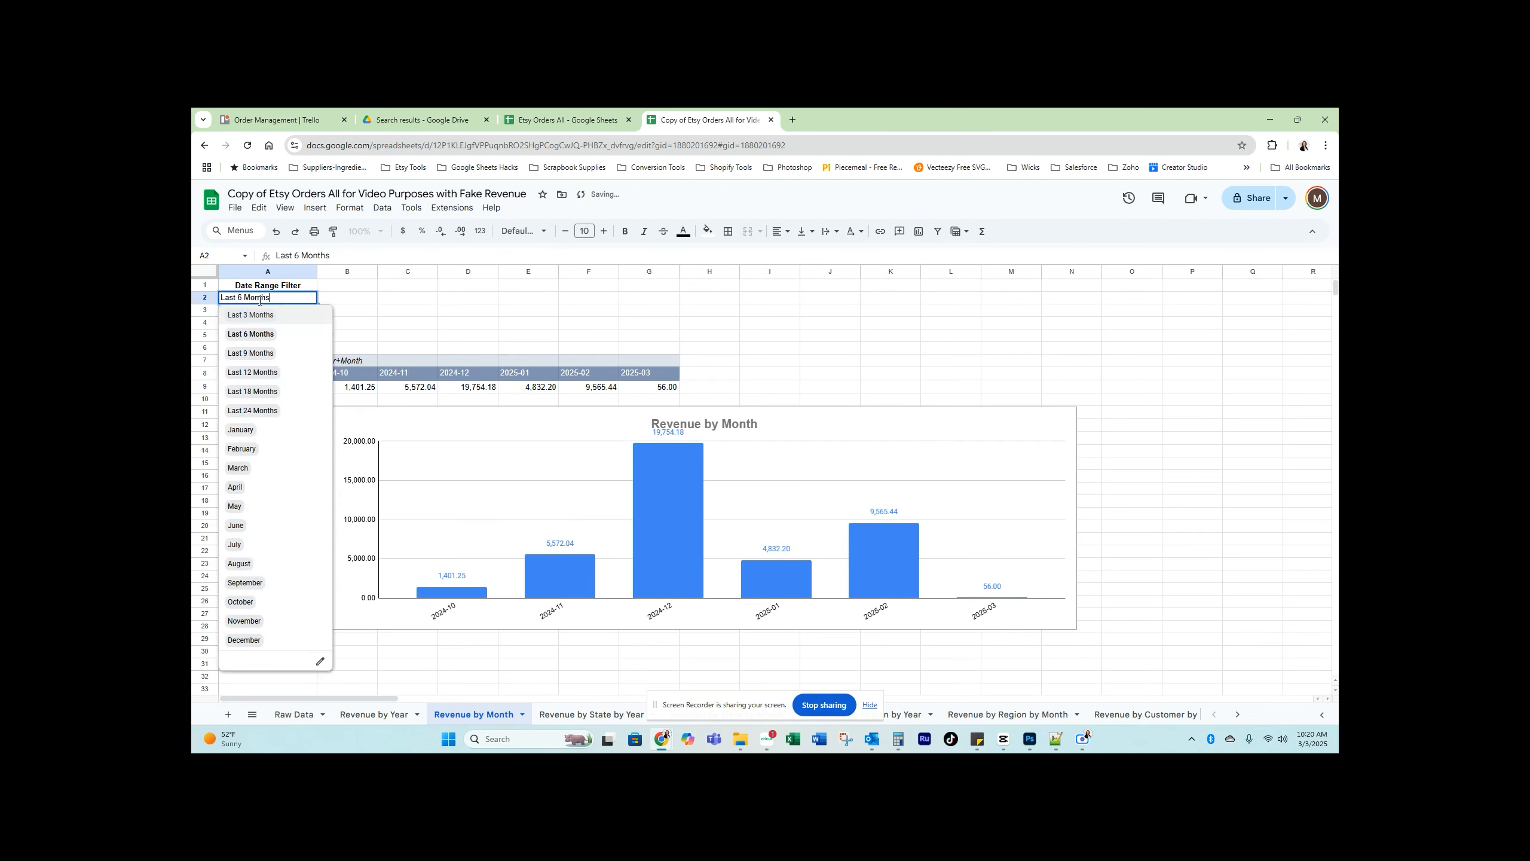
{"action": "left_click", "coordinate": [253, 410]}
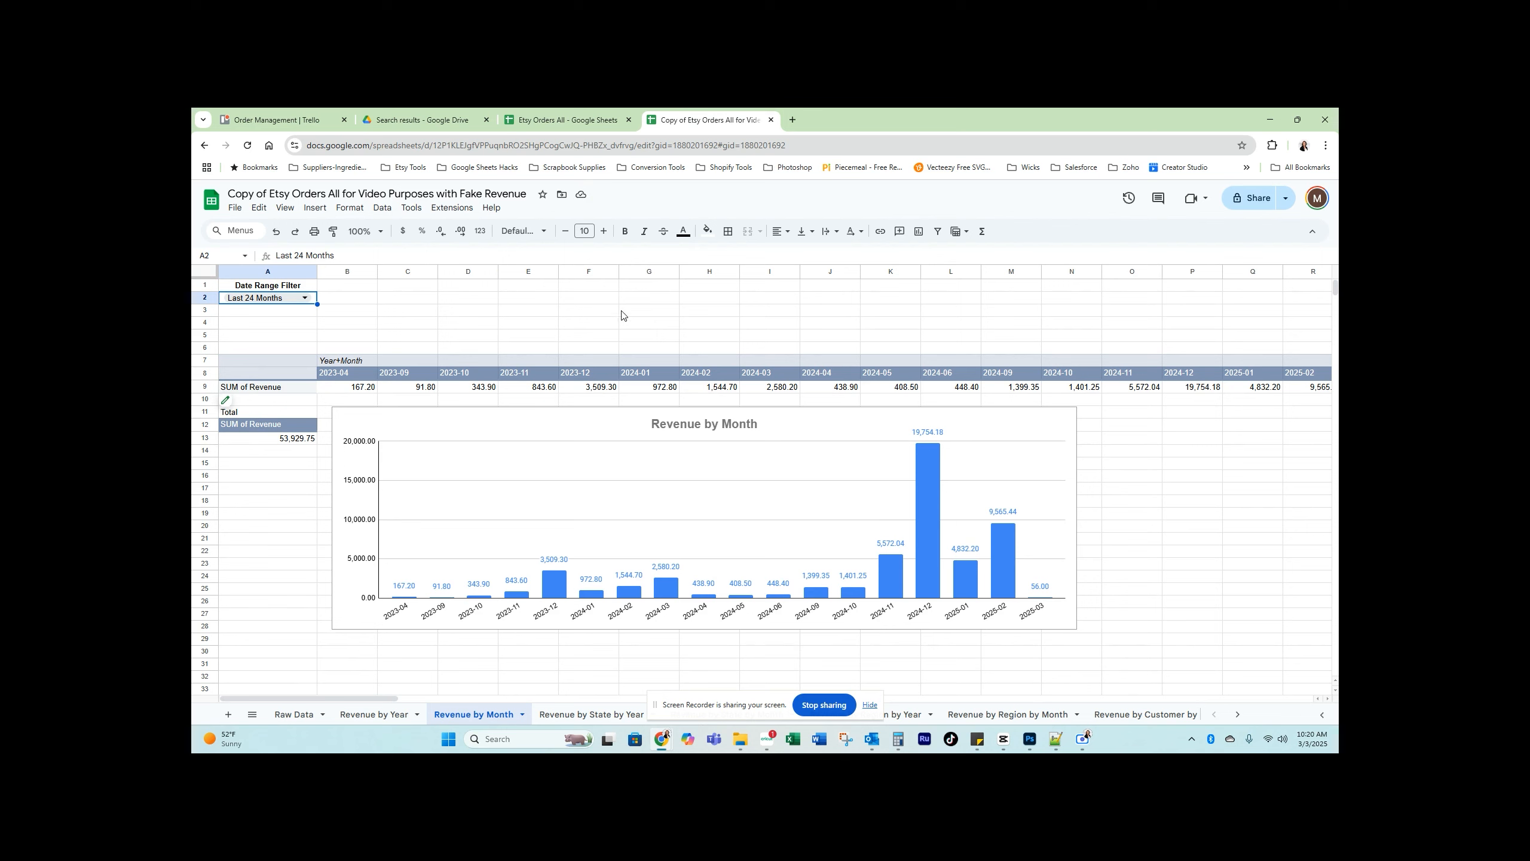
Compare single months across years by filtering the monthly revenue for November, December and March in turn
{"action": "double_click", "coordinate": [290, 296]}
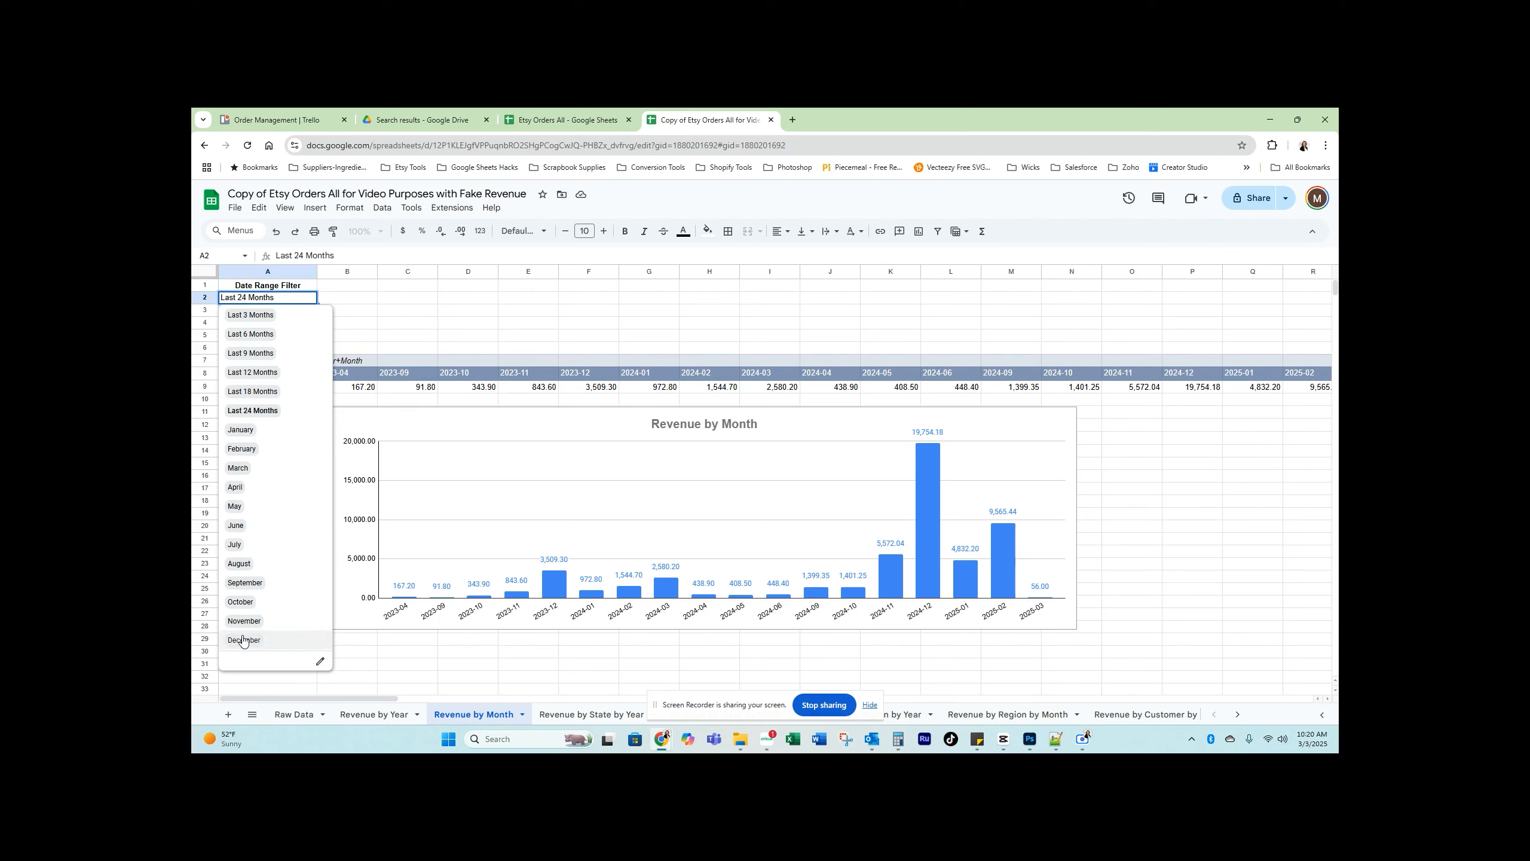
{"action": "left_click", "coordinate": [241, 618]}
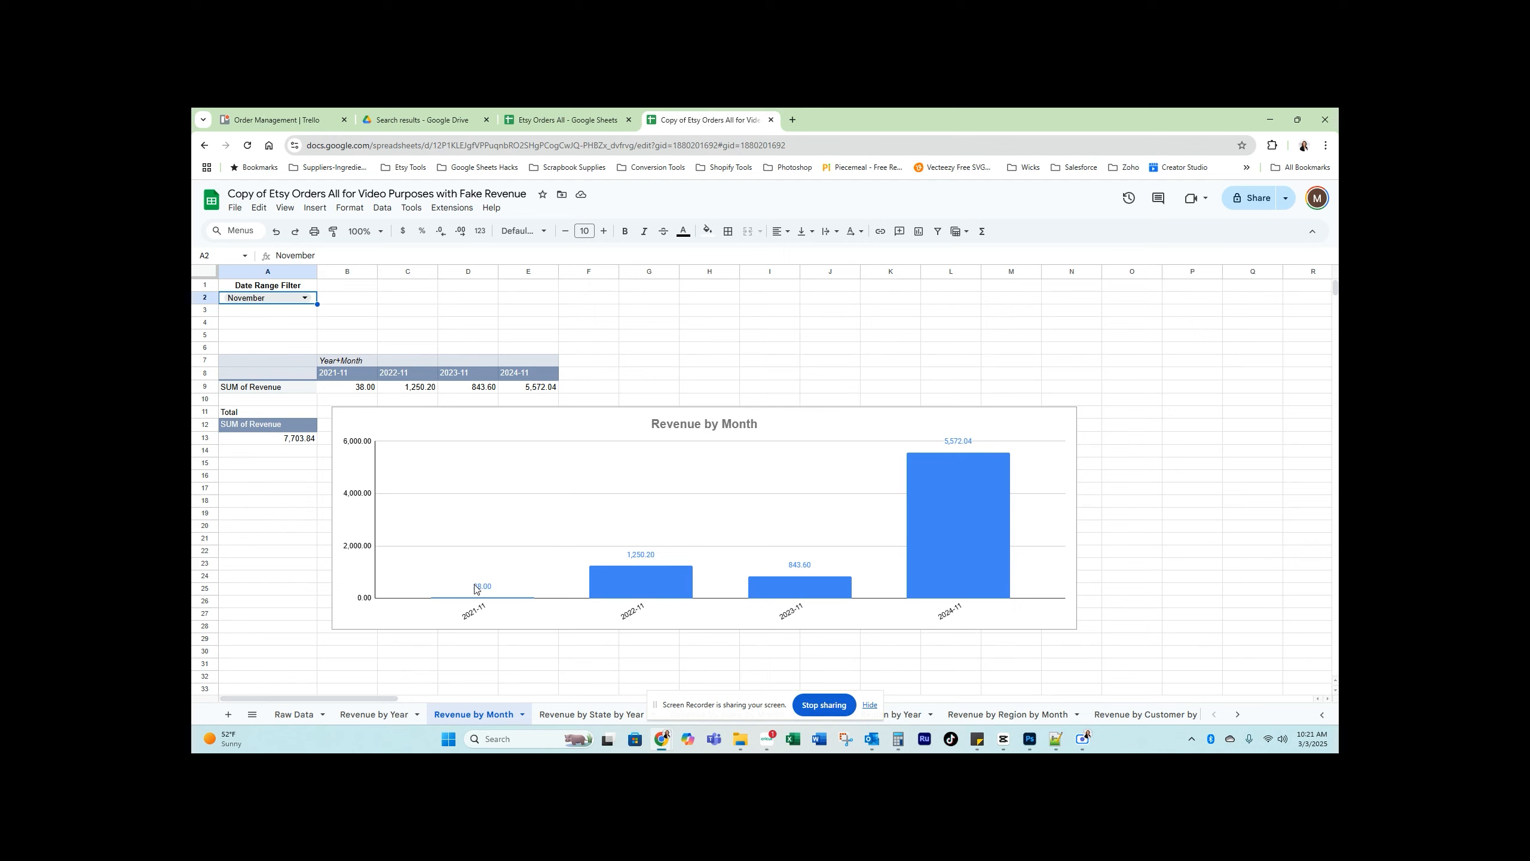
{"action": "left_click", "coordinate": [305, 298]}
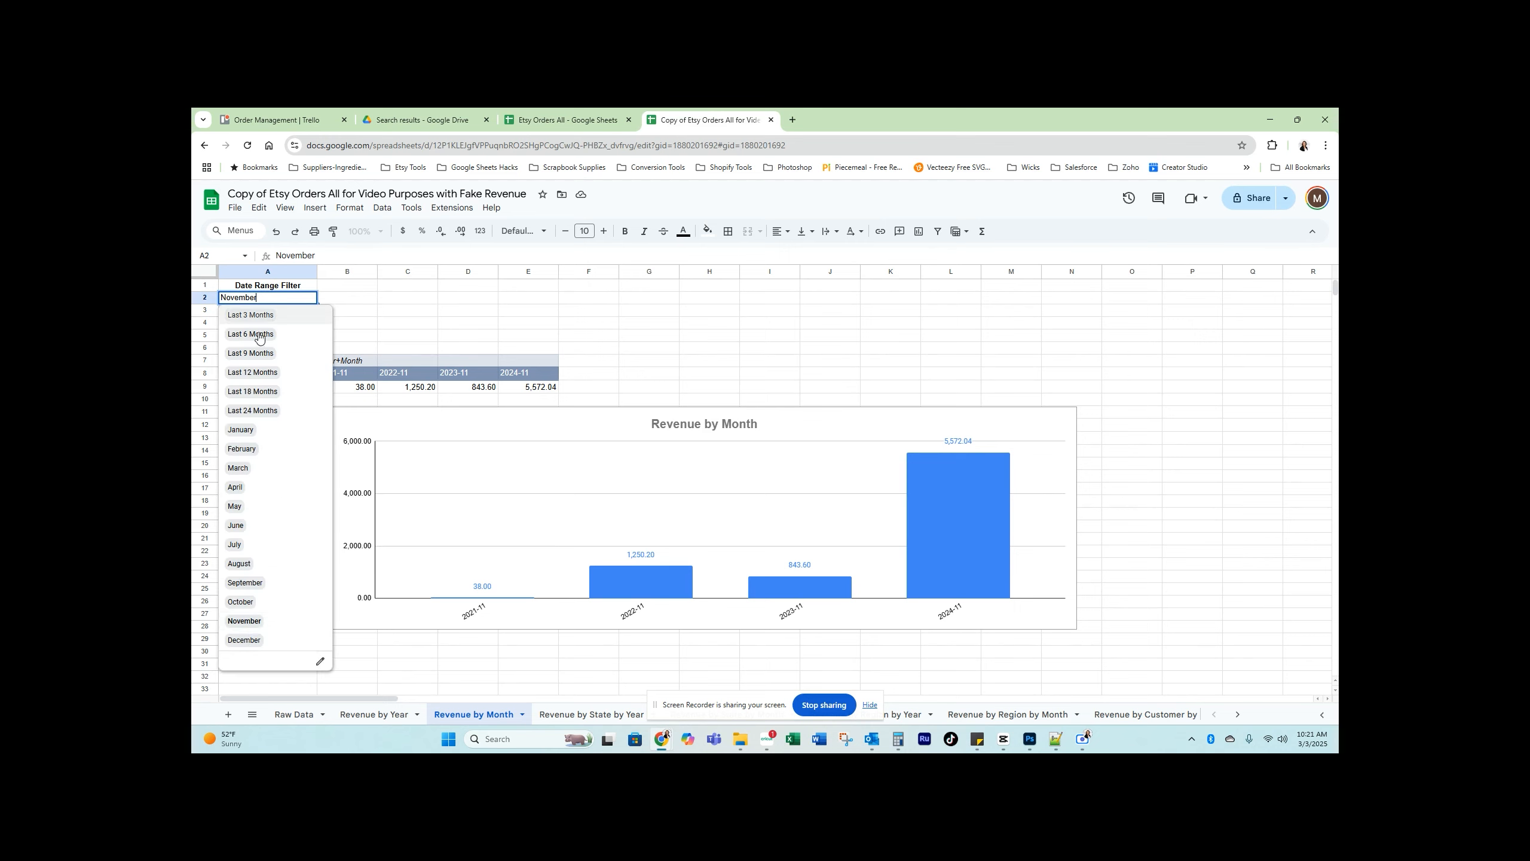
{"action": "left_click", "coordinate": [245, 640]}
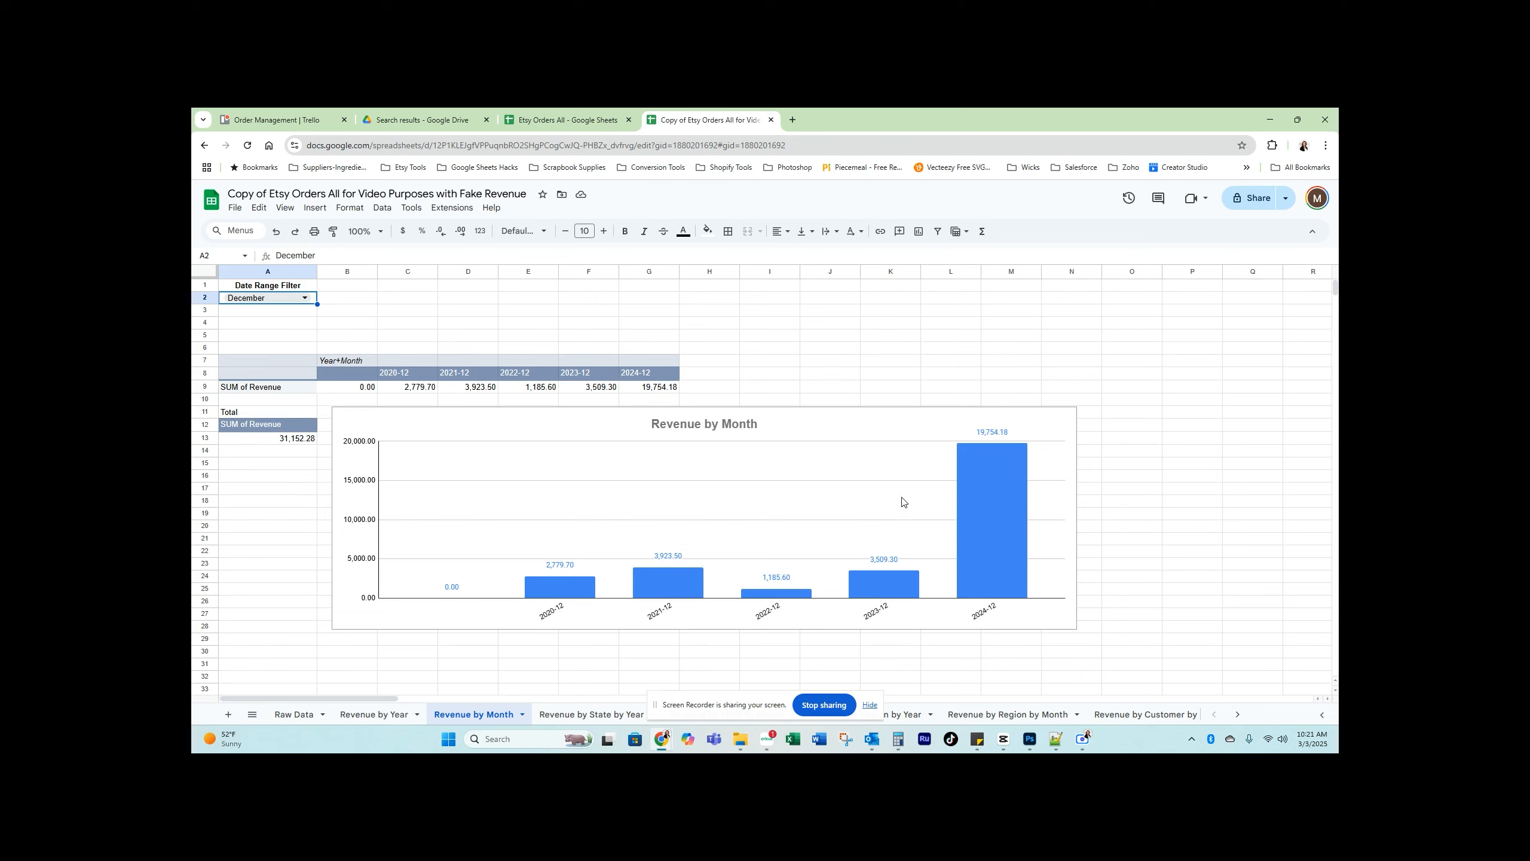
{"action": "left_click", "coordinate": [268, 298]}
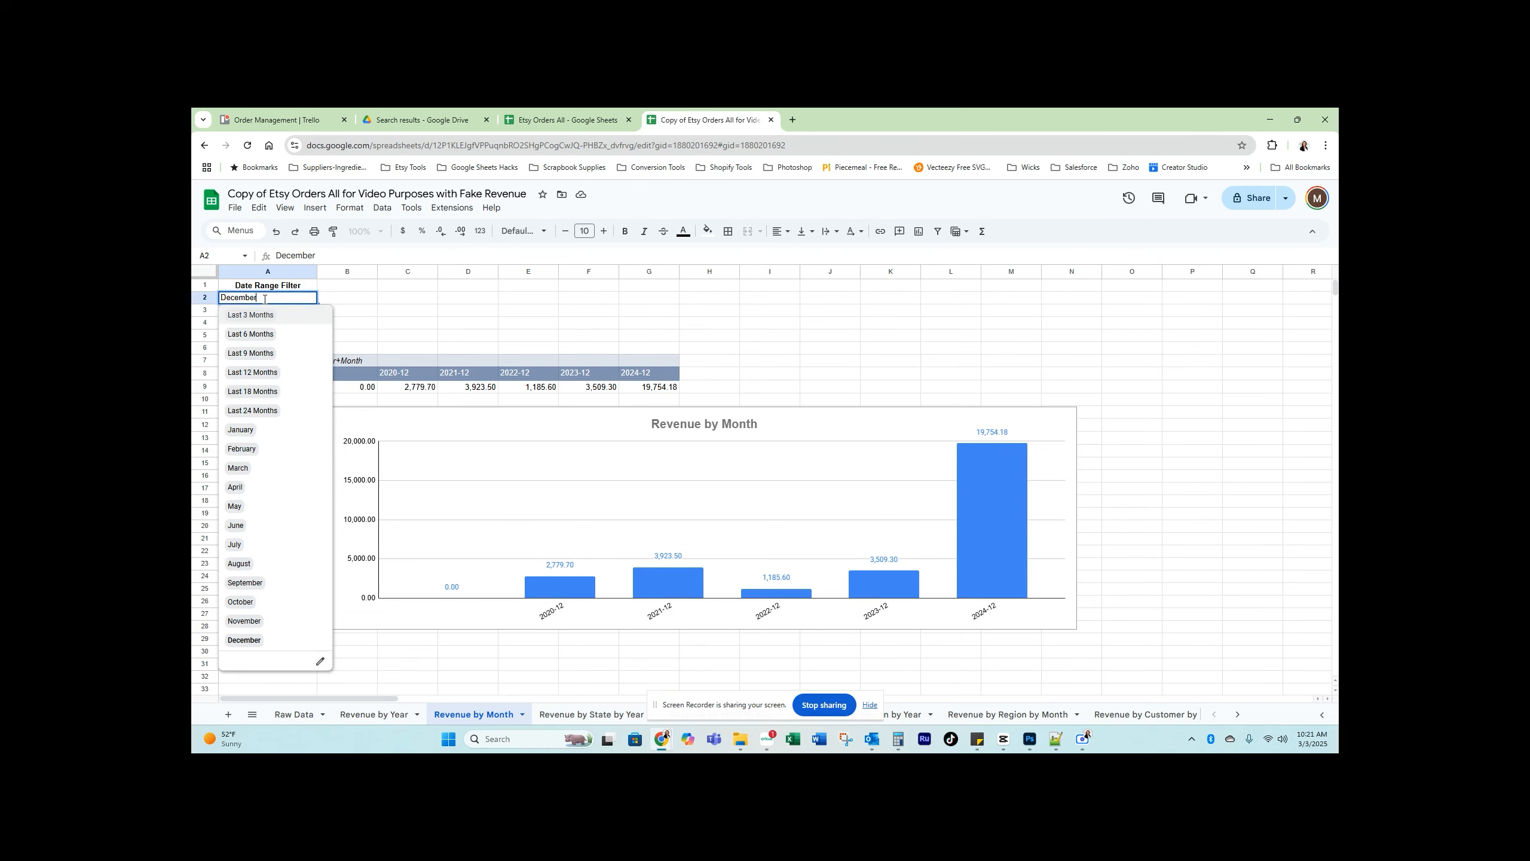
{"action": "left_click", "coordinate": [234, 470]}
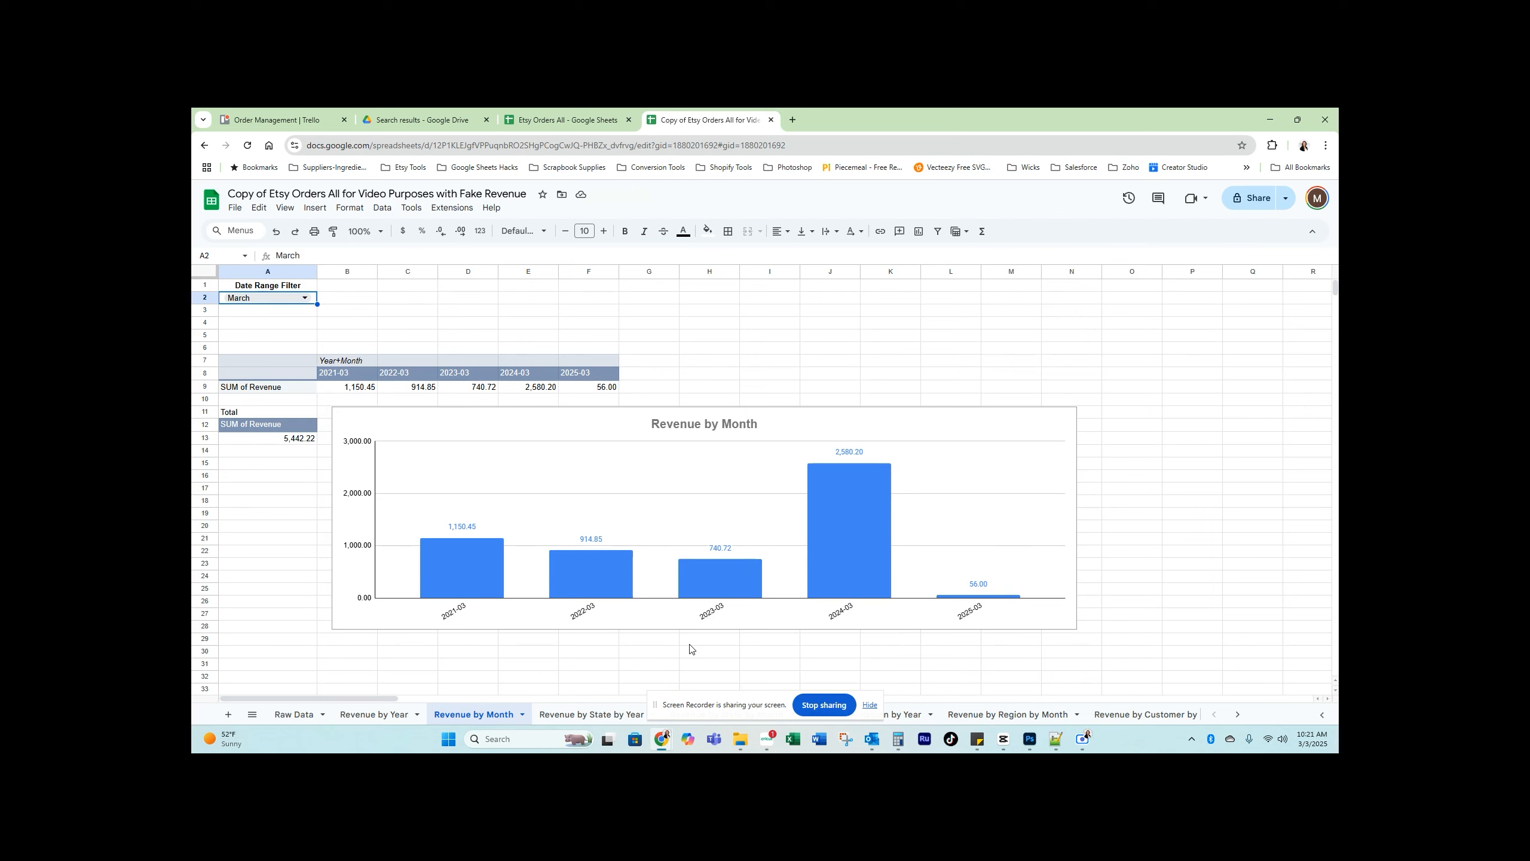
Set the Date Range Filter on the Revenue by Month sheet to Last 3 Months
{"action": "double_click", "coordinate": [275, 298]}
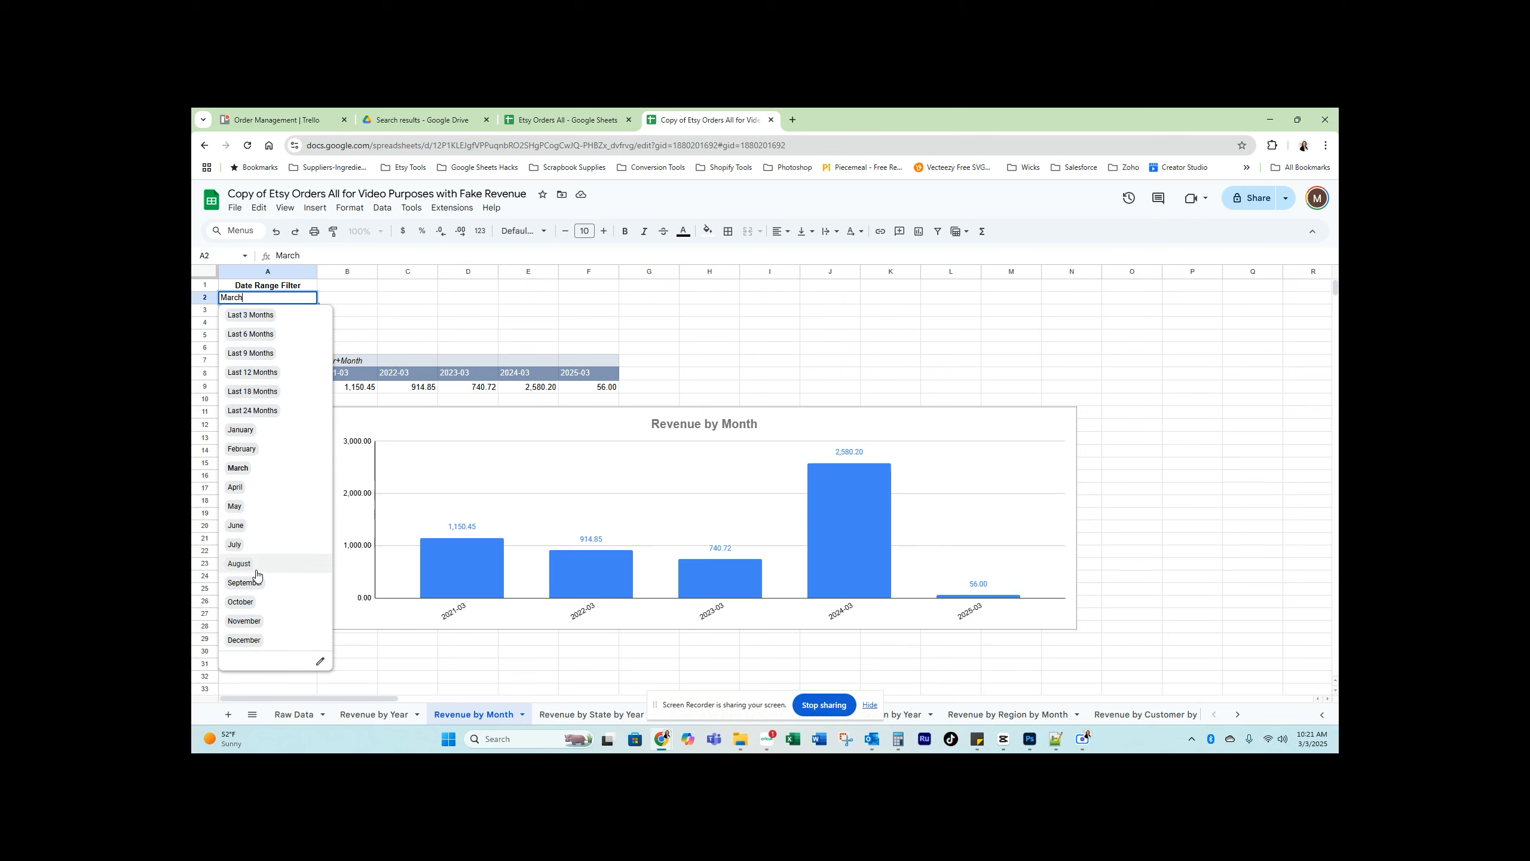
{"action": "left_click", "coordinate": [252, 314]}
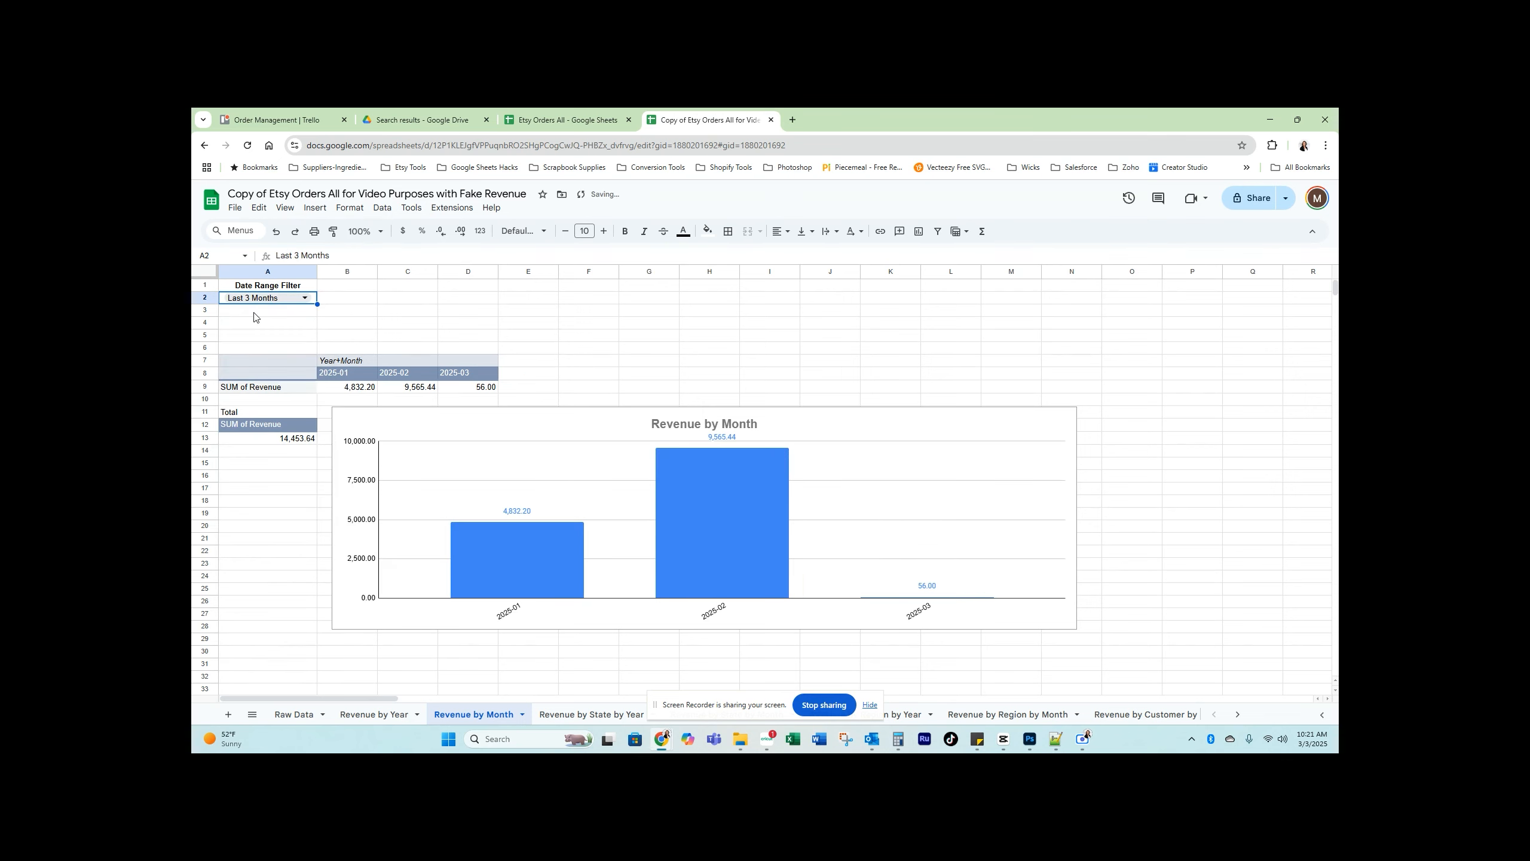
{"action": "double_click", "coordinate": [273, 298]}
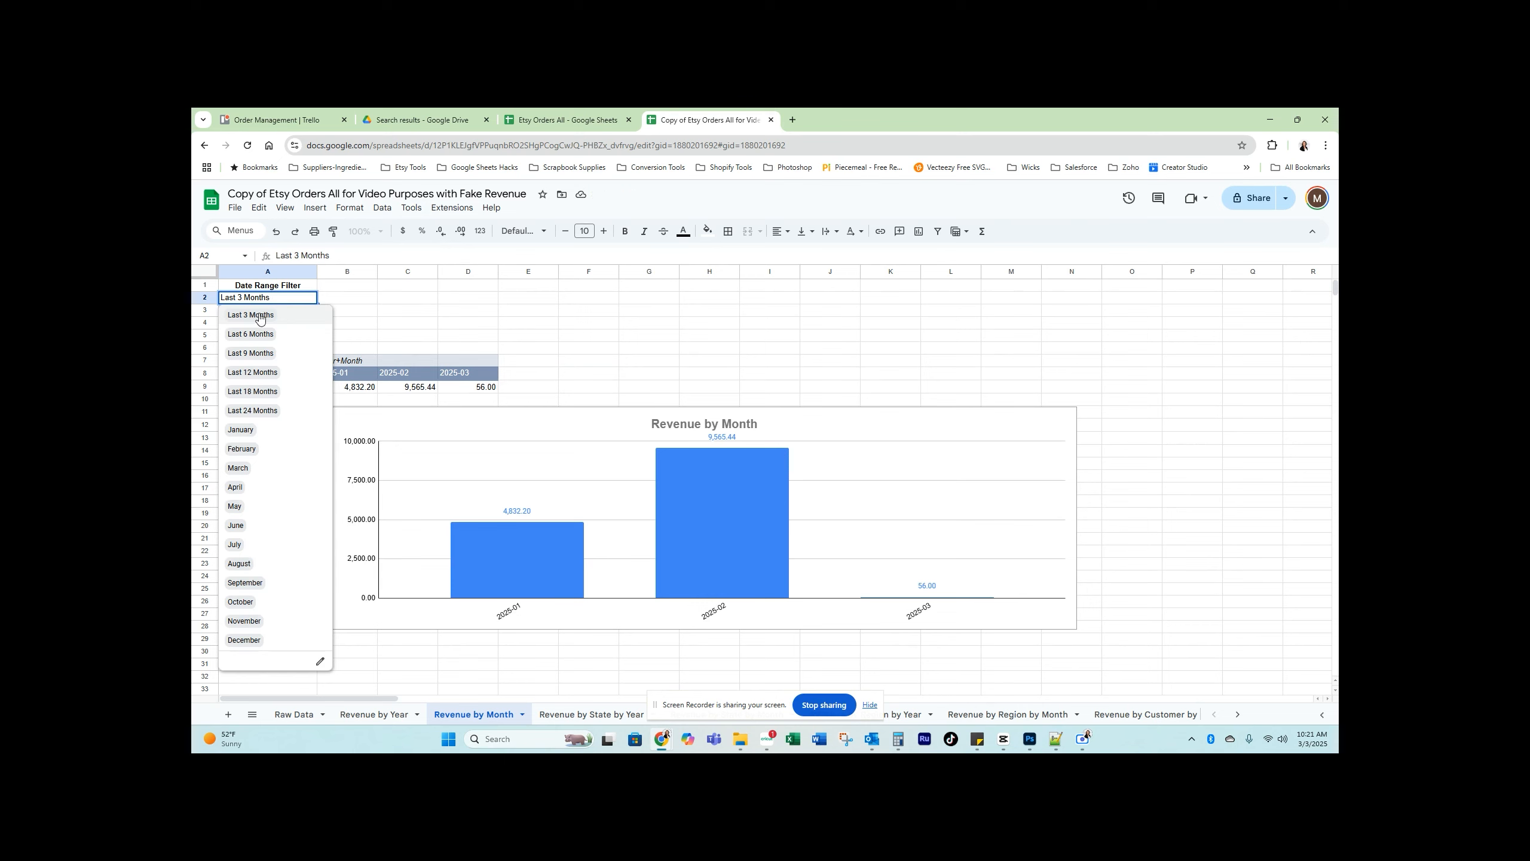
{"action": "left_click", "coordinate": [263, 315]}
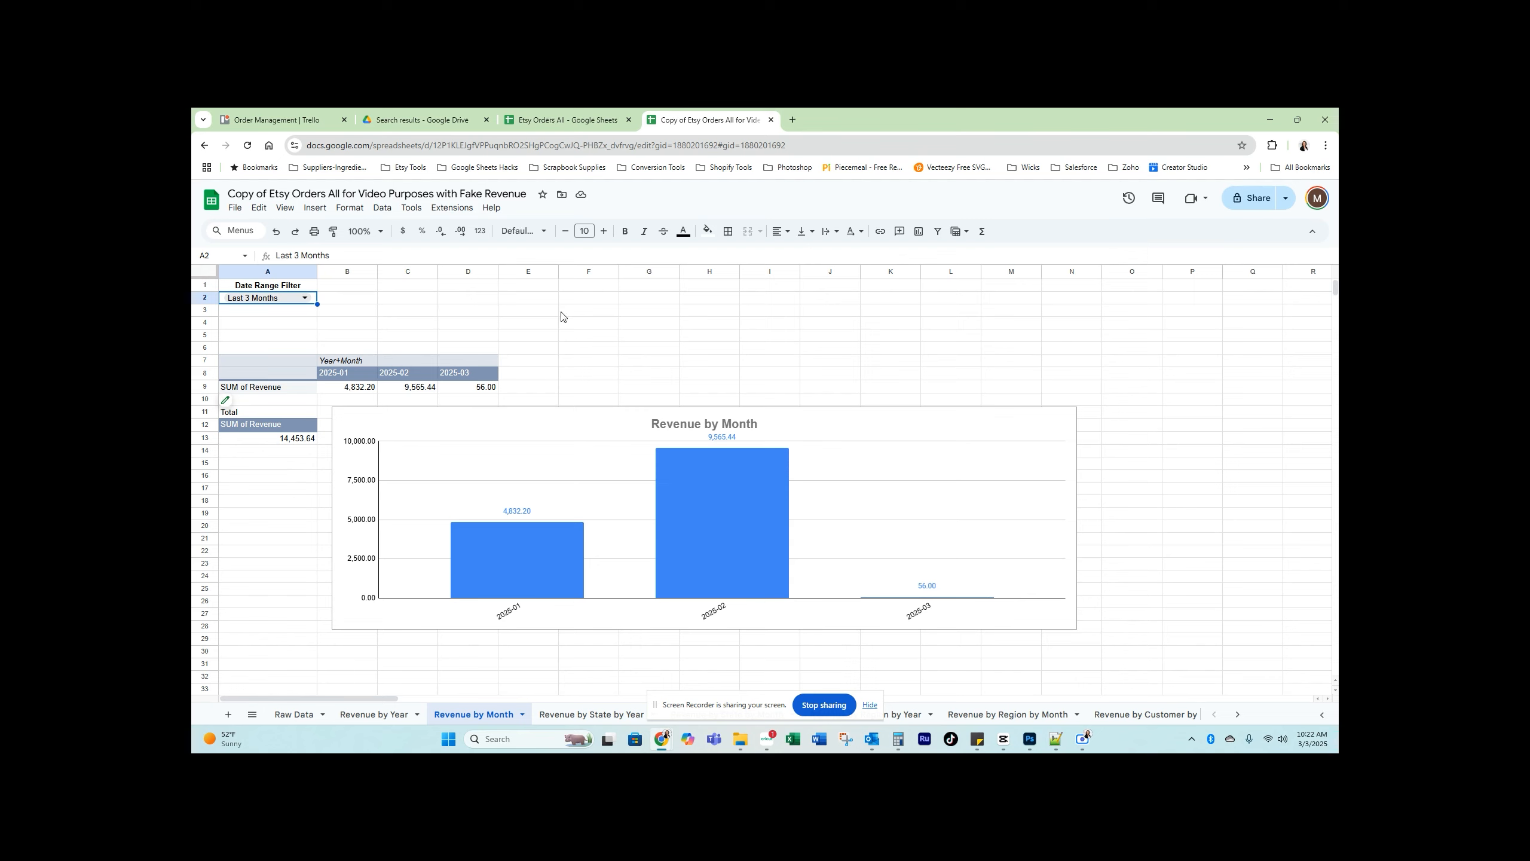
{"action": "left_click", "coordinate": [371, 303]}
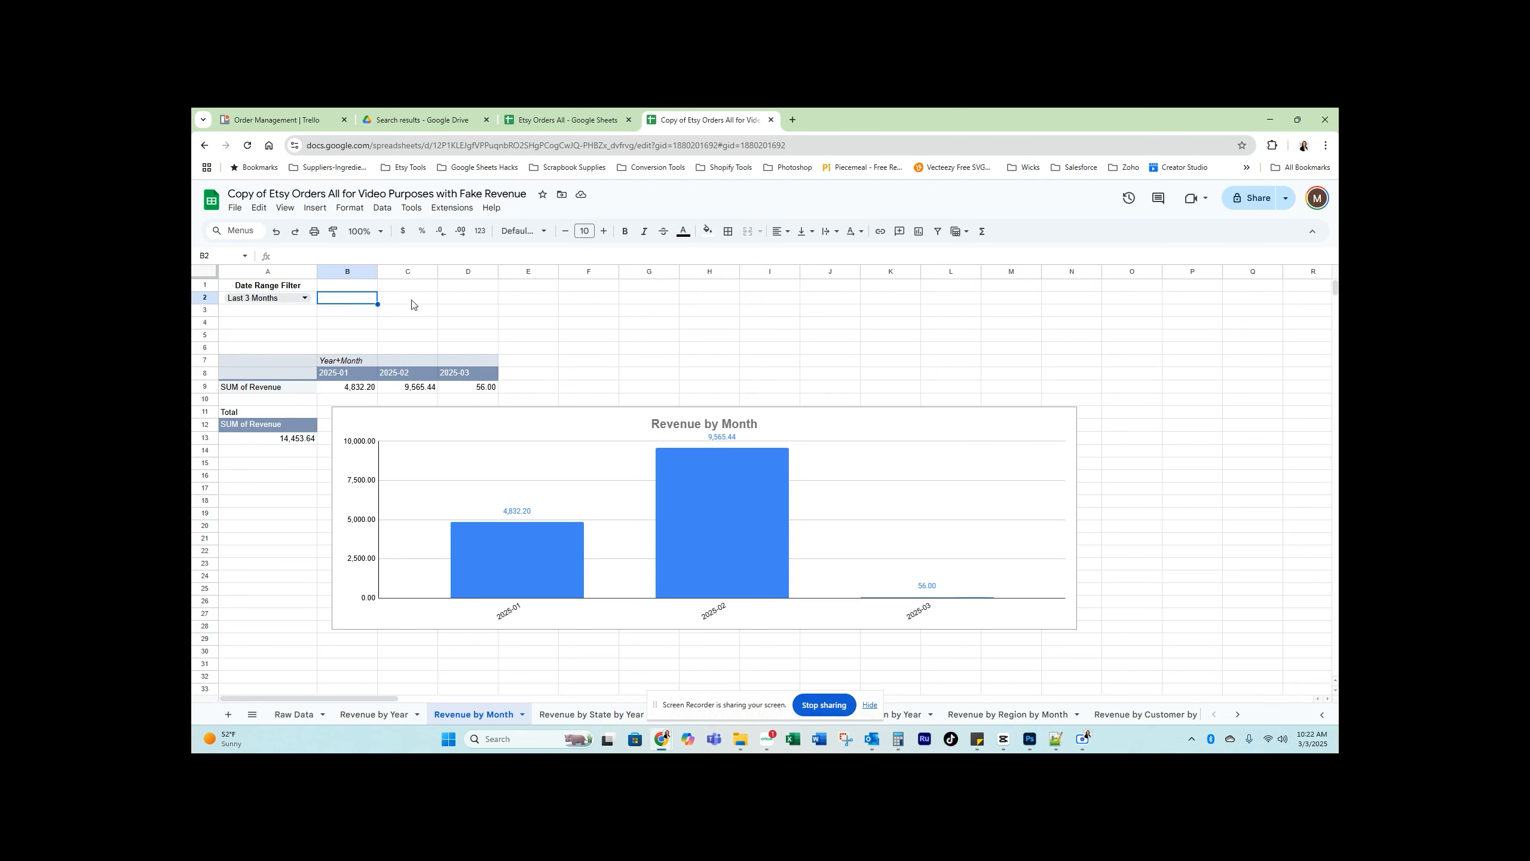
Set the State Filter on the Revenue by State by Year sheet to CA
{"action": "left_click", "coordinate": [581, 715]}
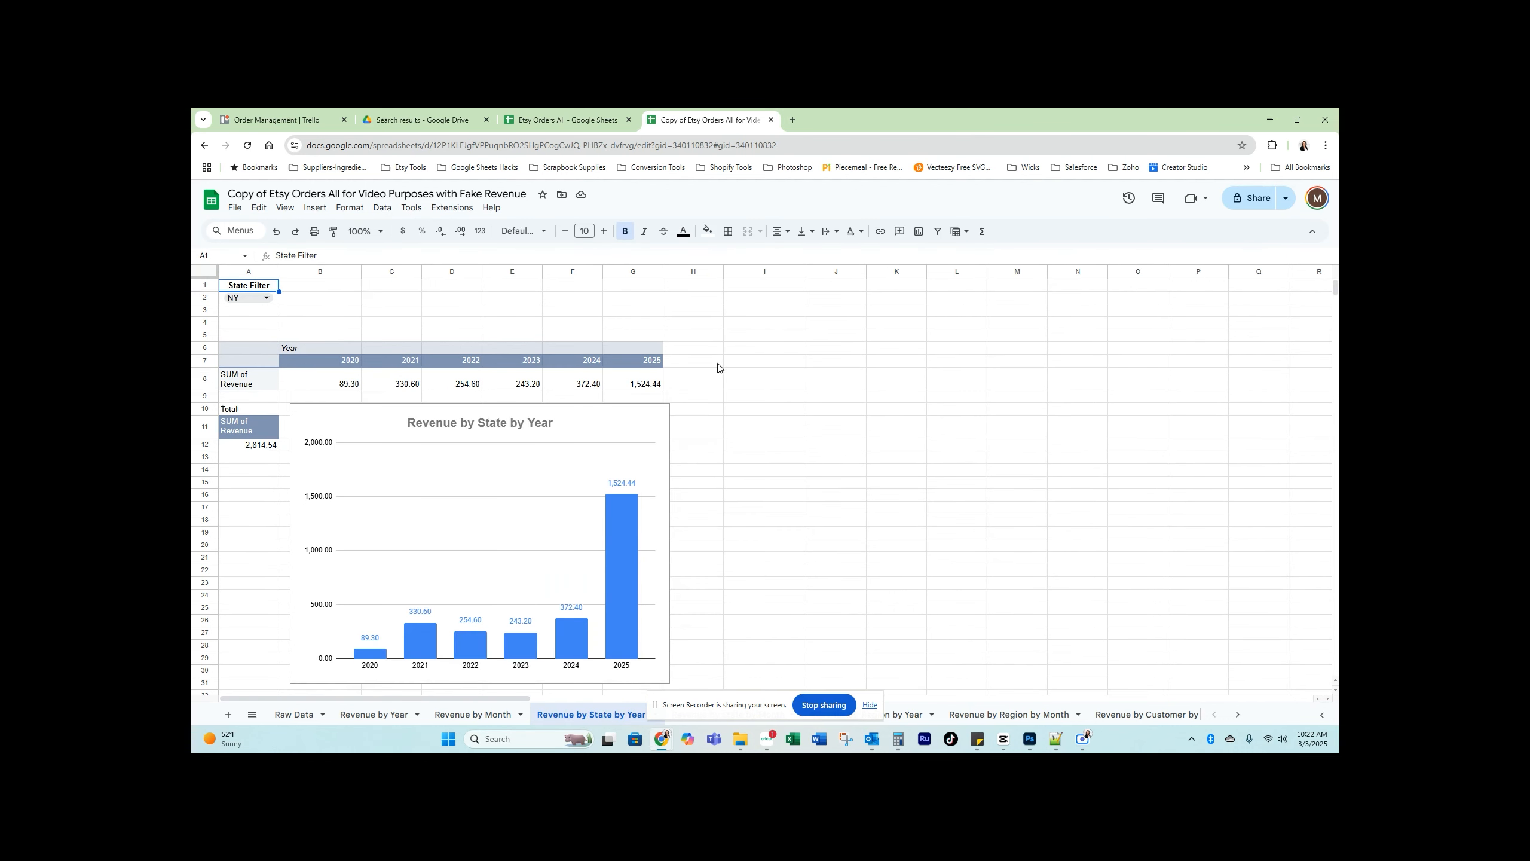
{"action": "left_click", "coordinate": [266, 506]}
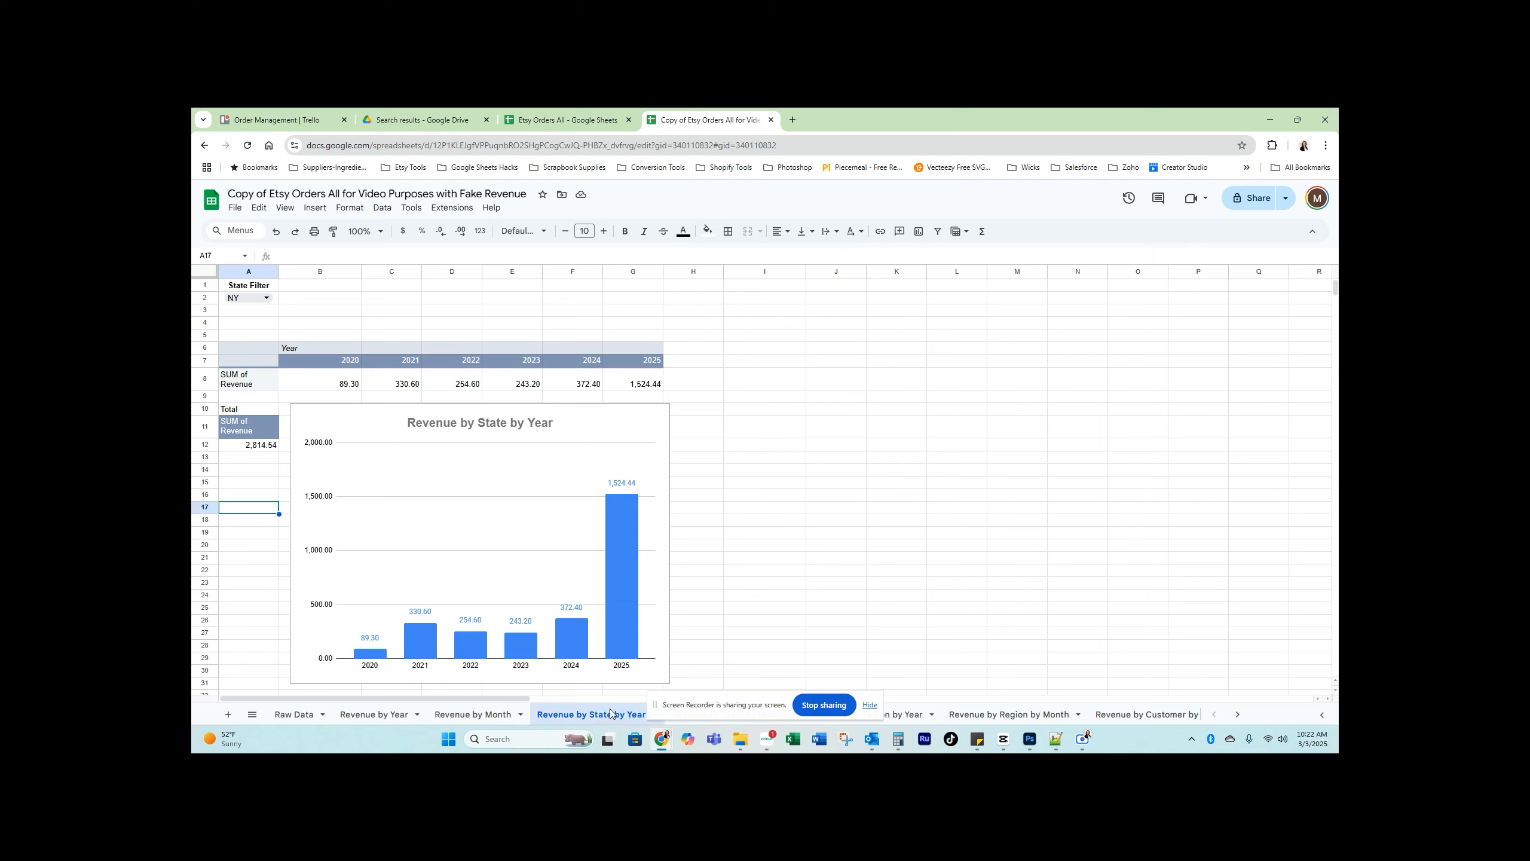
{"action": "double_click", "coordinate": [256, 296]}
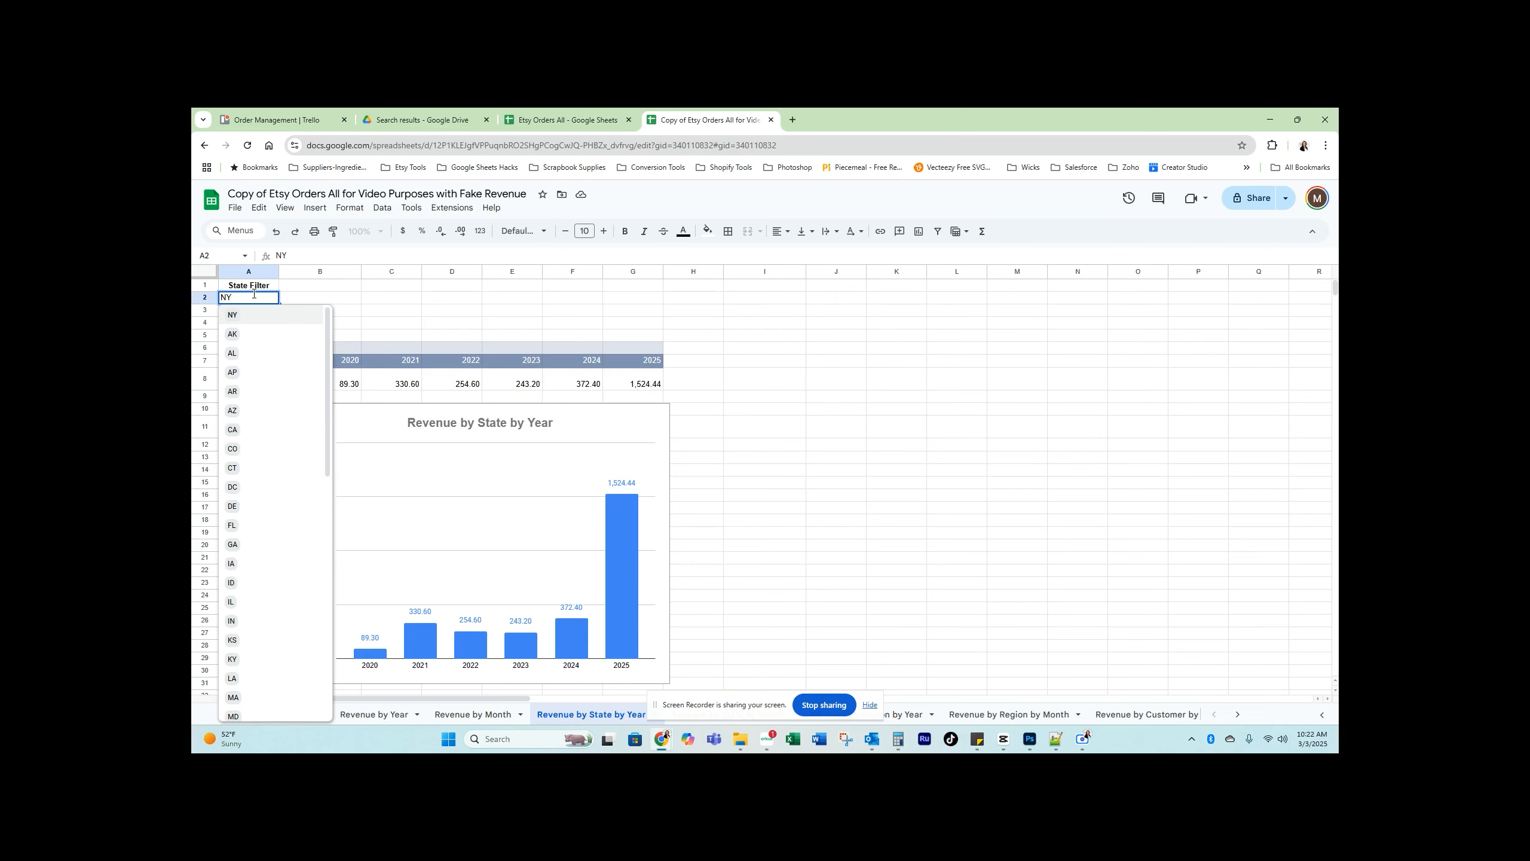
{"action": "left_click", "coordinate": [235, 432]}
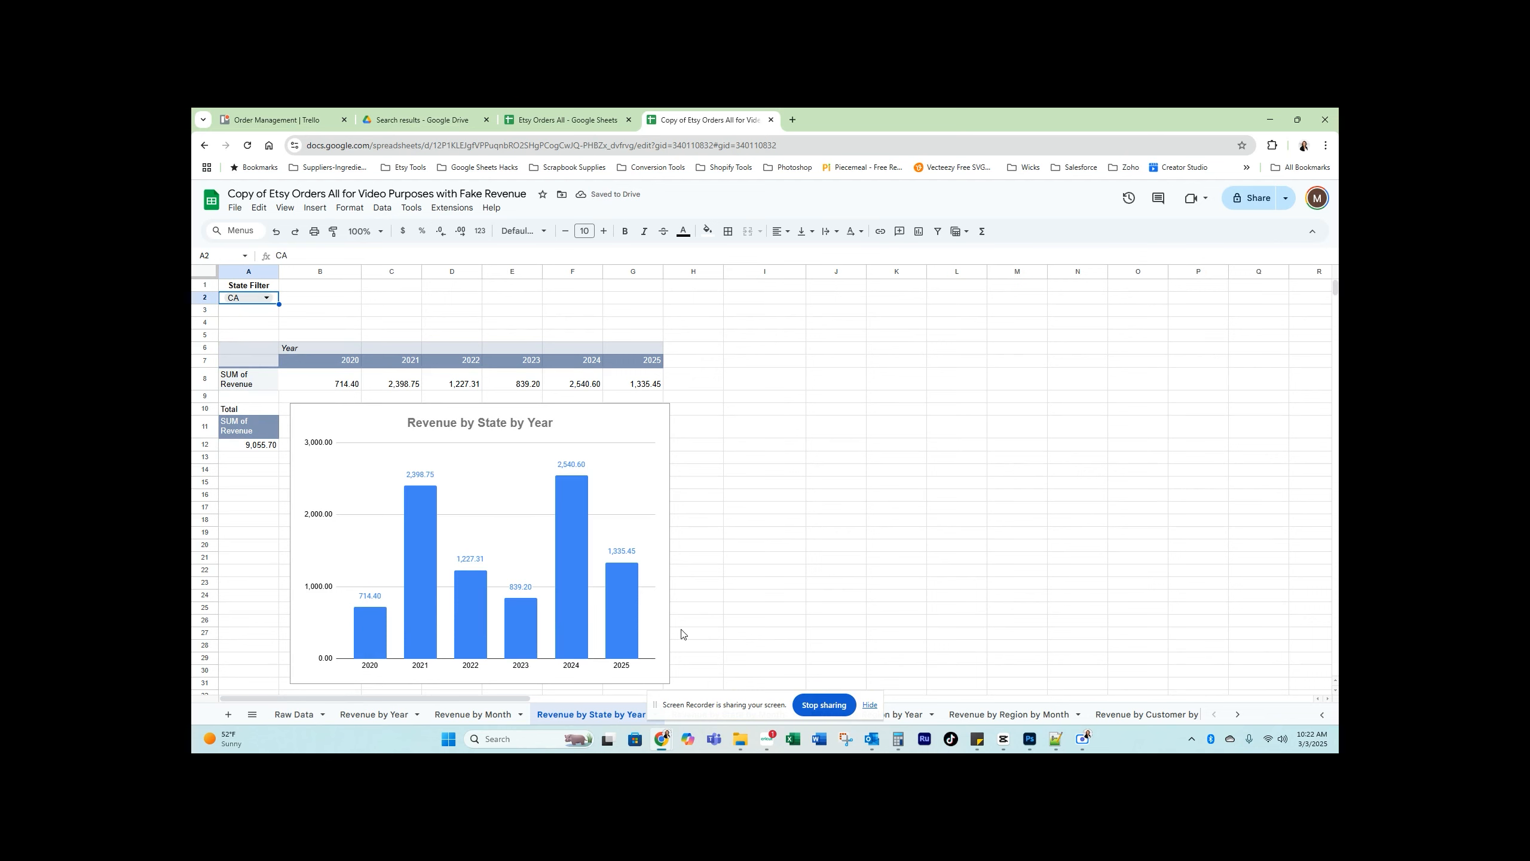
Filter the States in Order of Revenue table and pie chart by All Time, Last Year and 2 Years Ago in turn
{"action": "scroll", "coordinate": [752, 511], "scroll_direction": "down", "scroll_amount": 1}
{"action": "scroll", "coordinate": [752, 511], "scroll_direction": "down", "scroll_amount": 5}
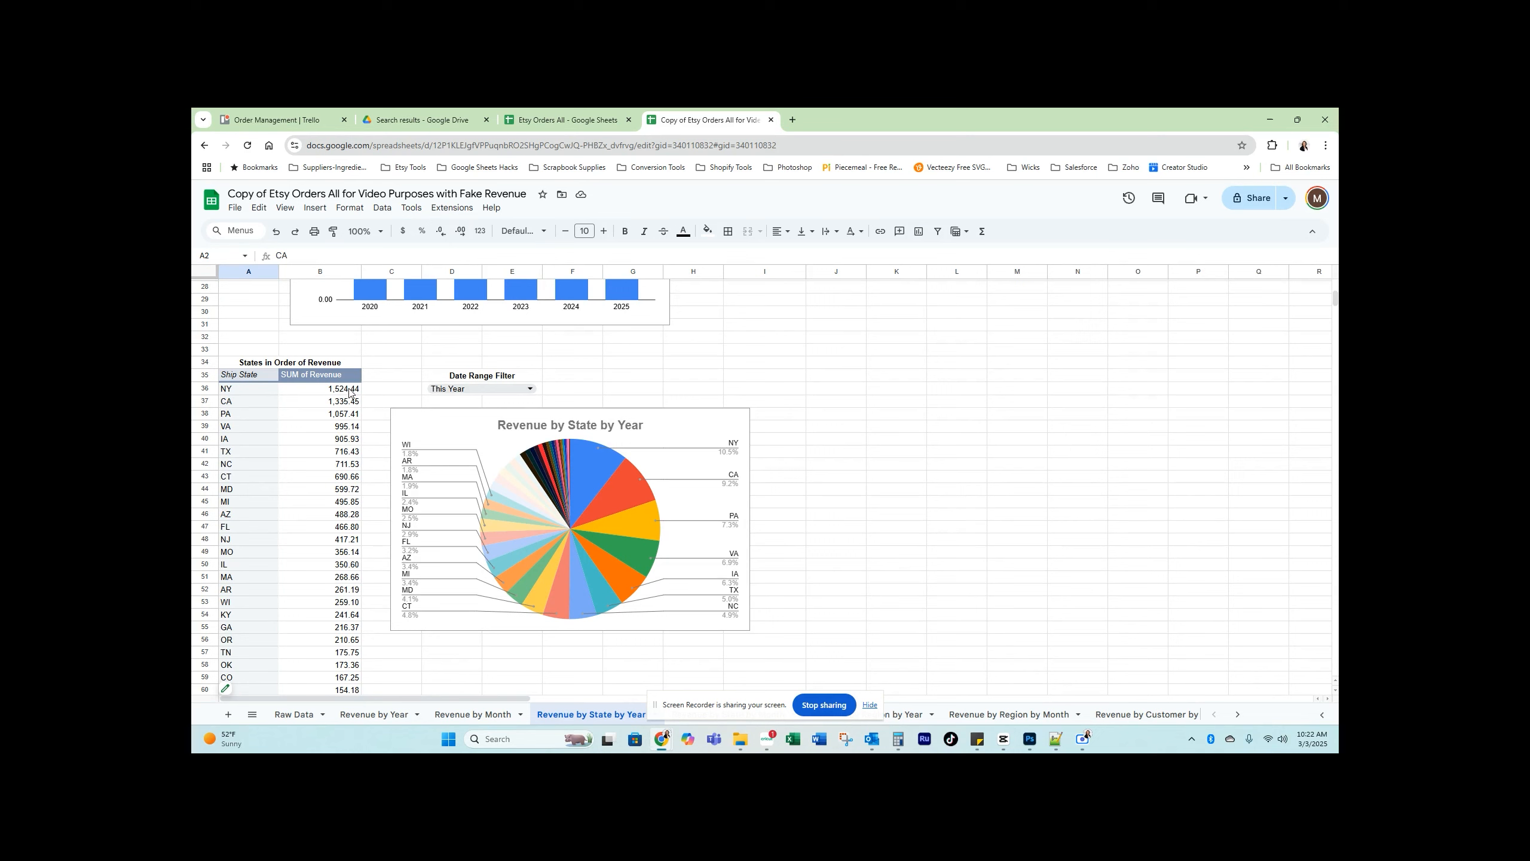
{"action": "left_click", "coordinate": [476, 388]}
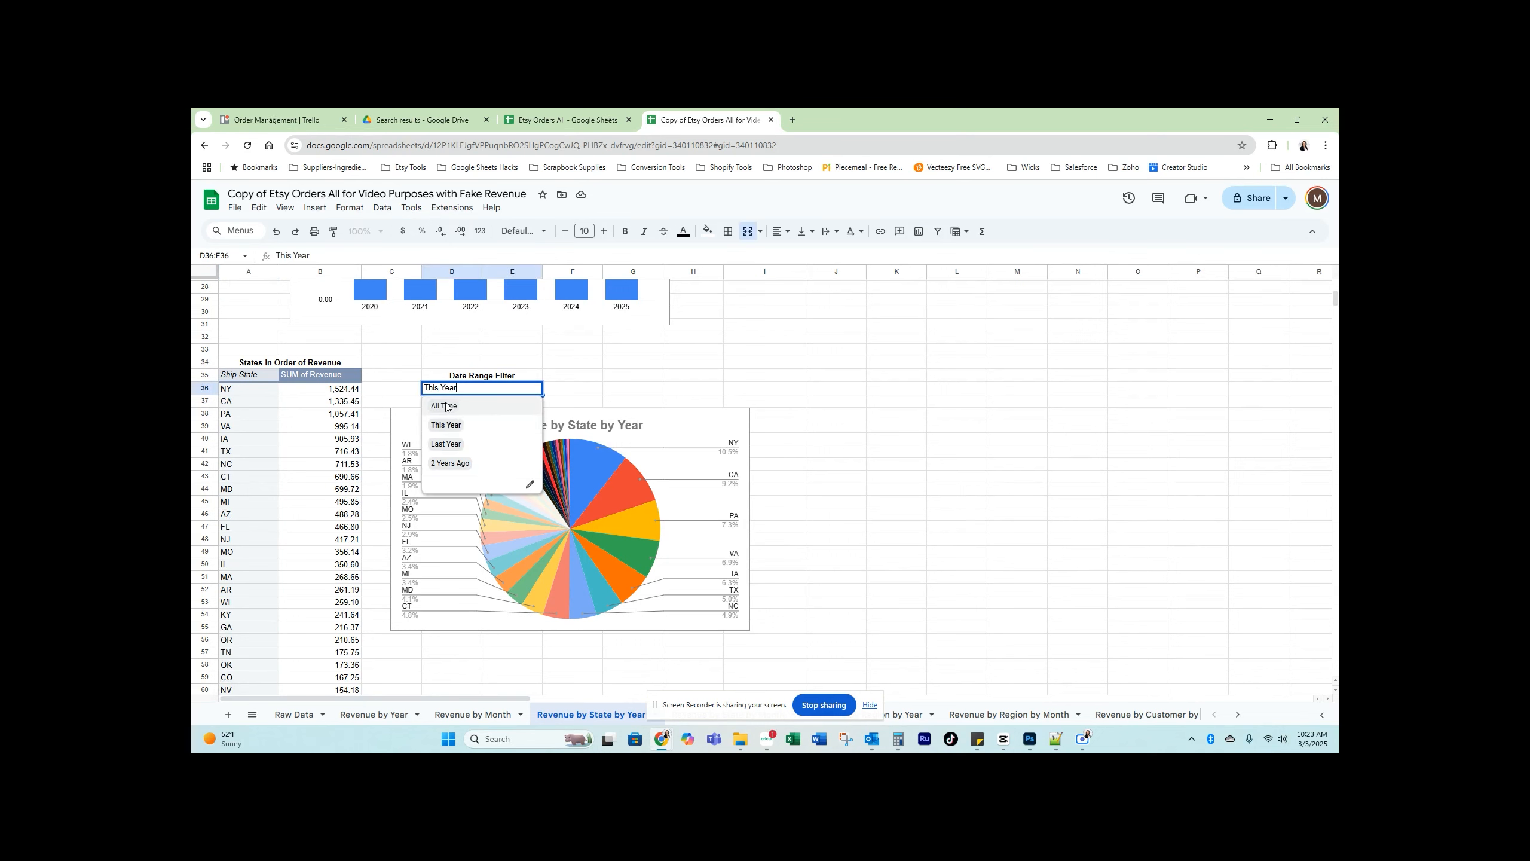
{"action": "left_click", "coordinate": [444, 406]}
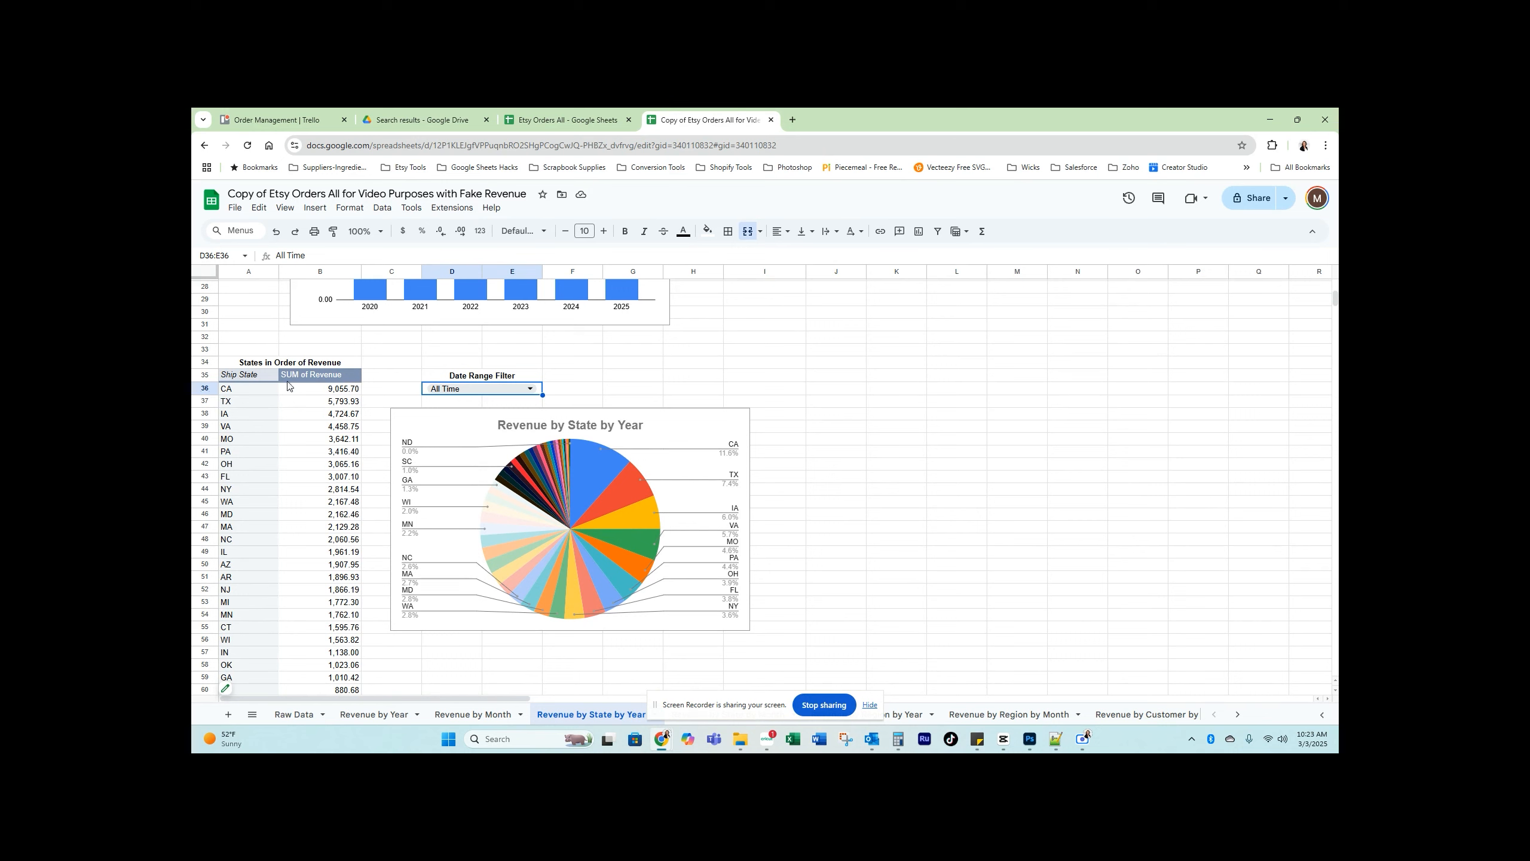
{"action": "double_click", "coordinate": [505, 389]}
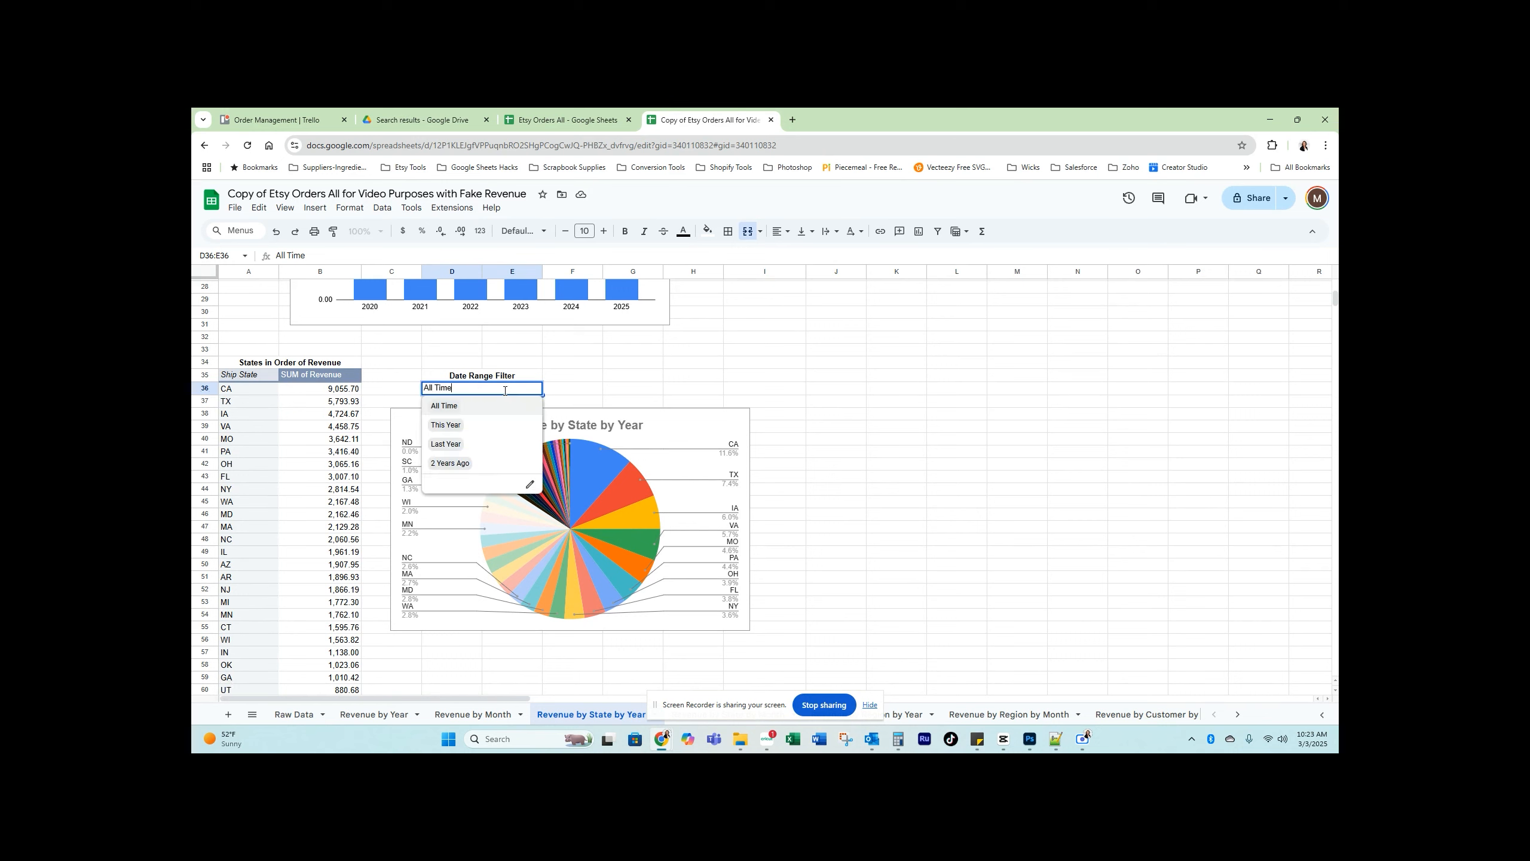
{"action": "left_click", "coordinate": [448, 444]}
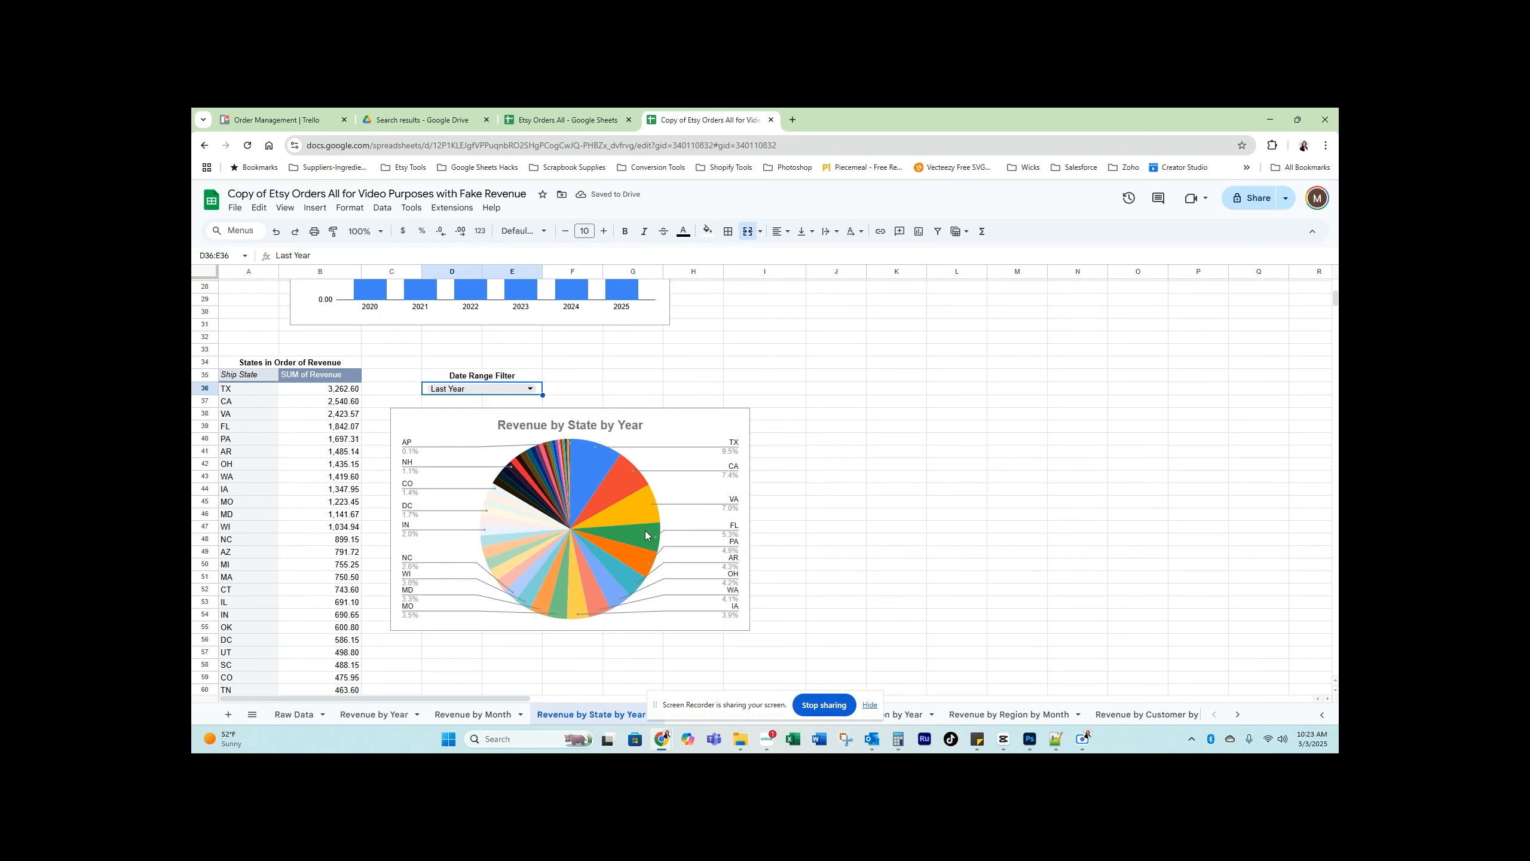
{"action": "left_click", "coordinate": [482, 388]}
{"action": "left_click", "coordinate": [453, 462]}
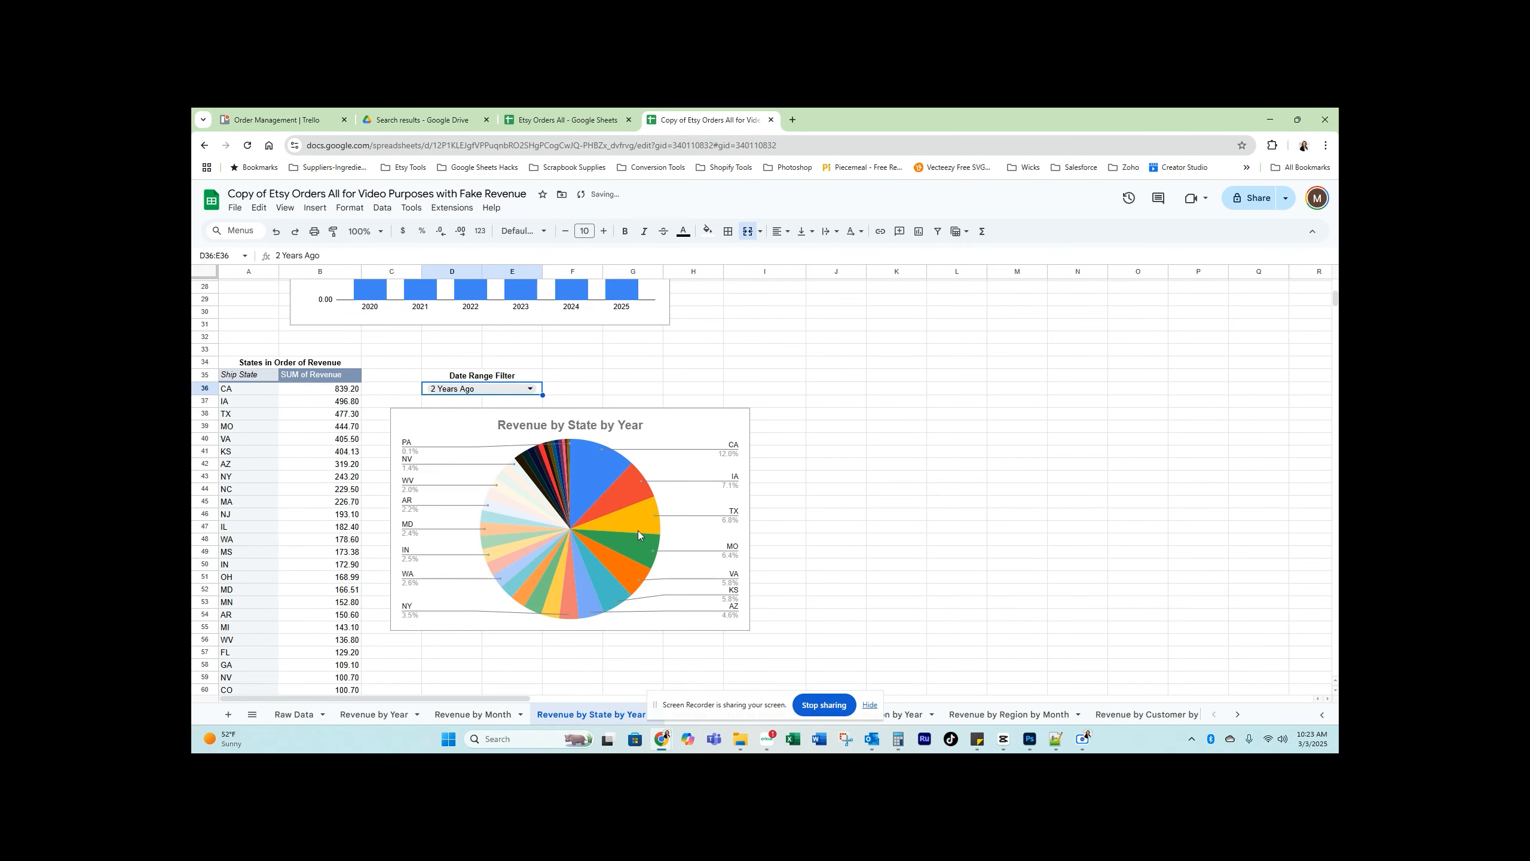
Set the Date Range Filter for the States in Order of Revenue table to This Year
{"action": "left_click", "coordinate": [458, 388]}
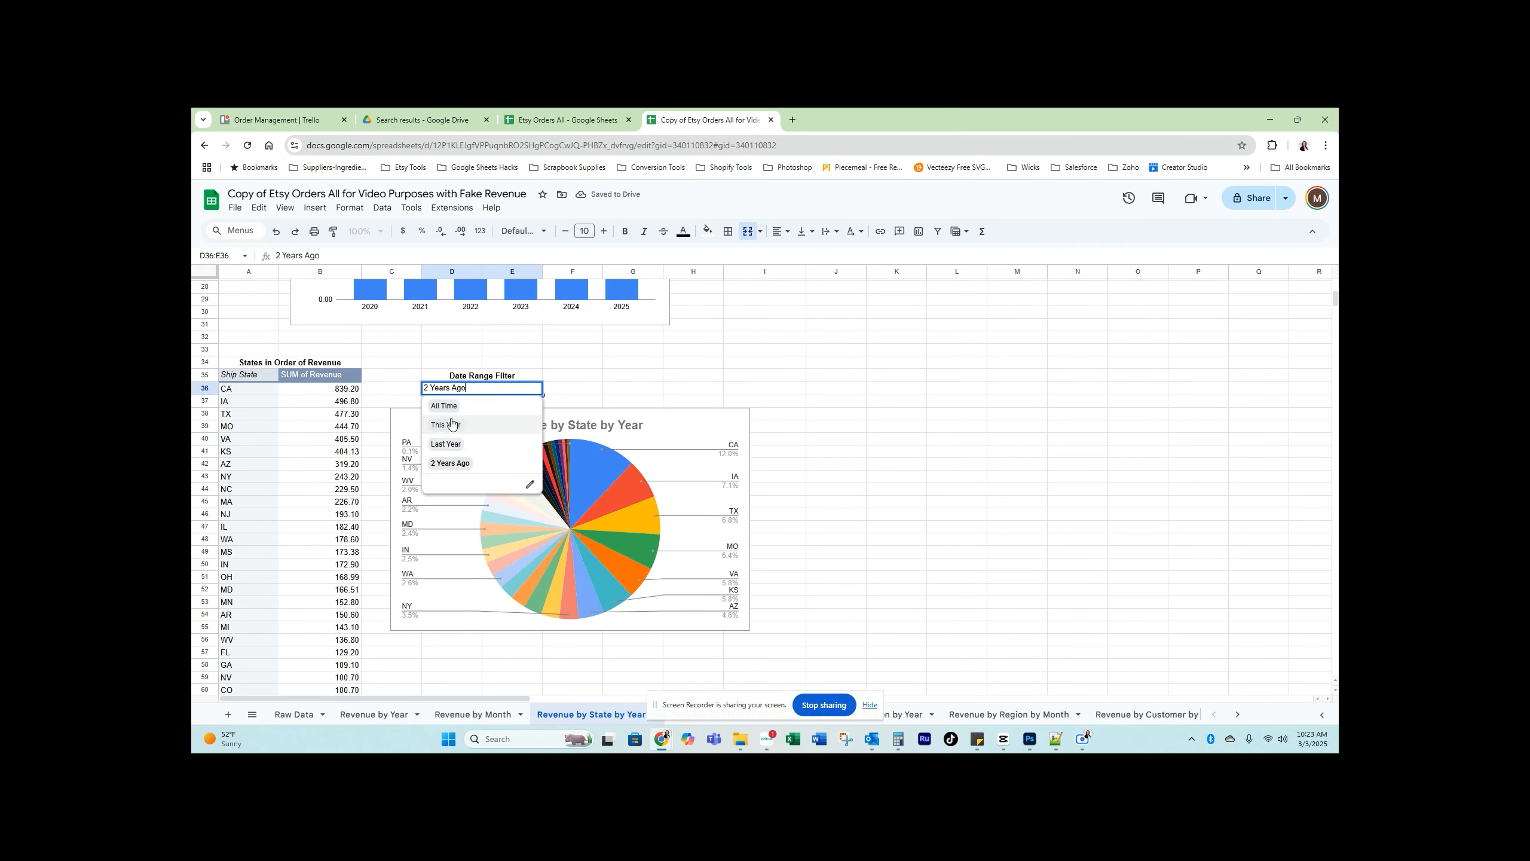
{"action": "left_click", "coordinate": [452, 425]}
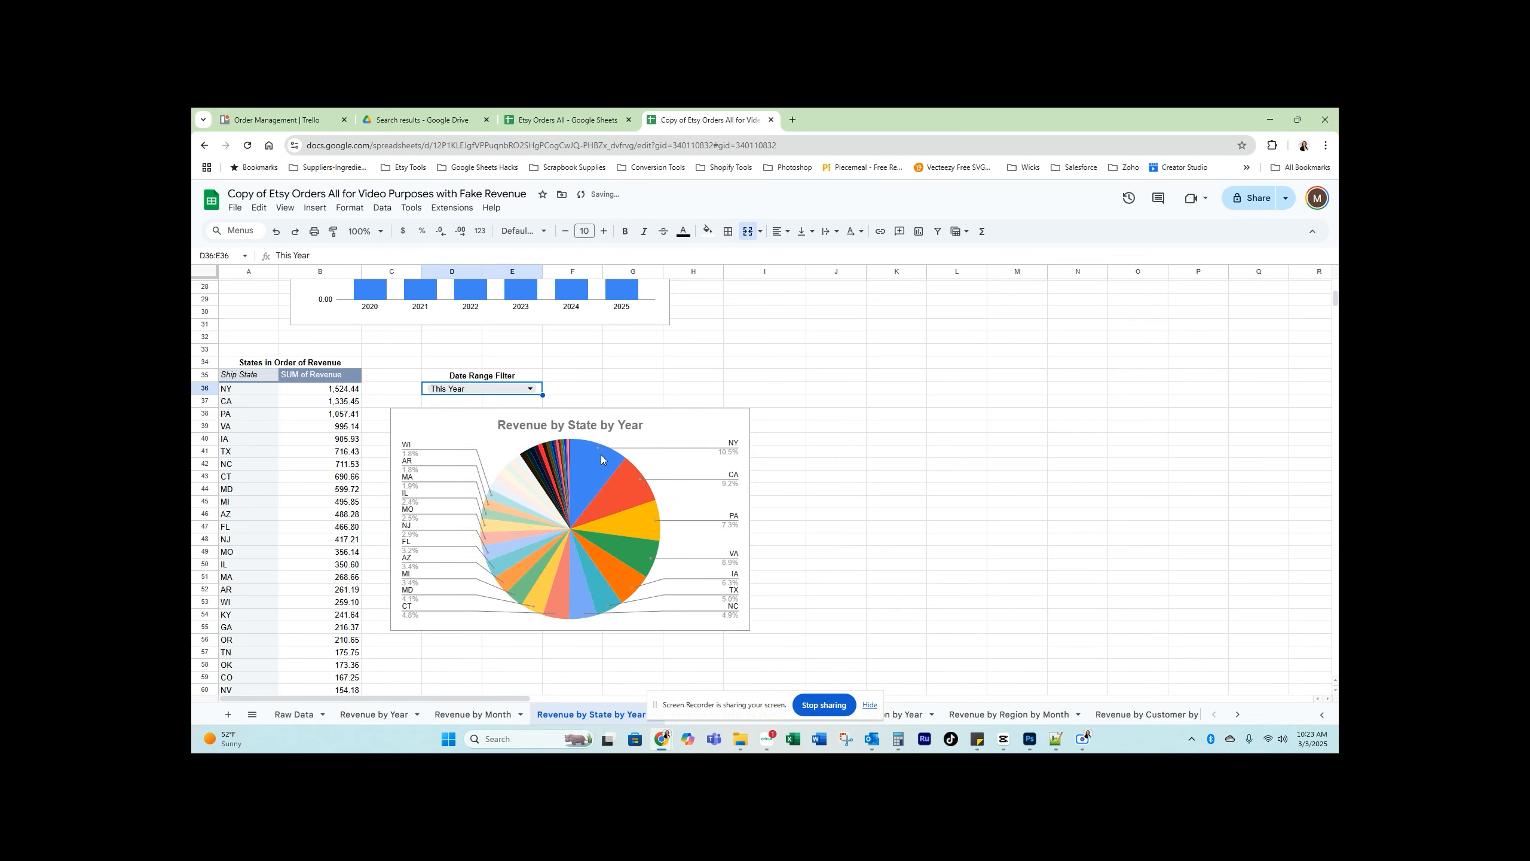
{"action": "scroll", "coordinate": [549, 540], "scroll_direction": "down", "scroll_amount": 2}
{"action": "scroll", "coordinate": [550, 540], "scroll_direction": "up", "scroll_amount": 8}
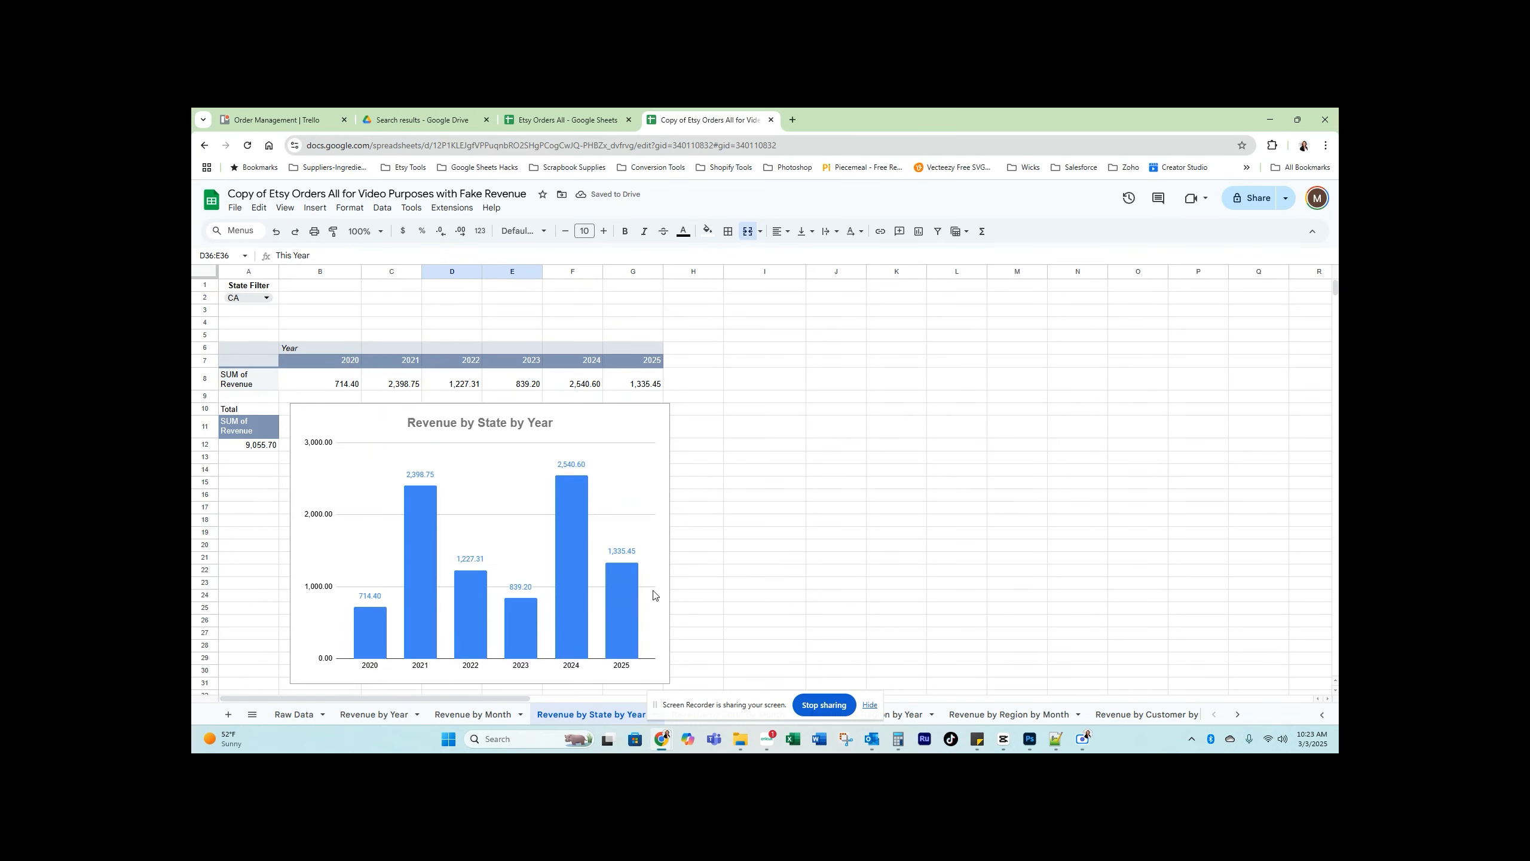
Hide the screen-sharing bar and look over the charts and state ranking on the Revenue by State by Month sheet
{"action": "left_click", "coordinate": [870, 707]}
{"action": "left_click", "coordinate": [717, 713]}
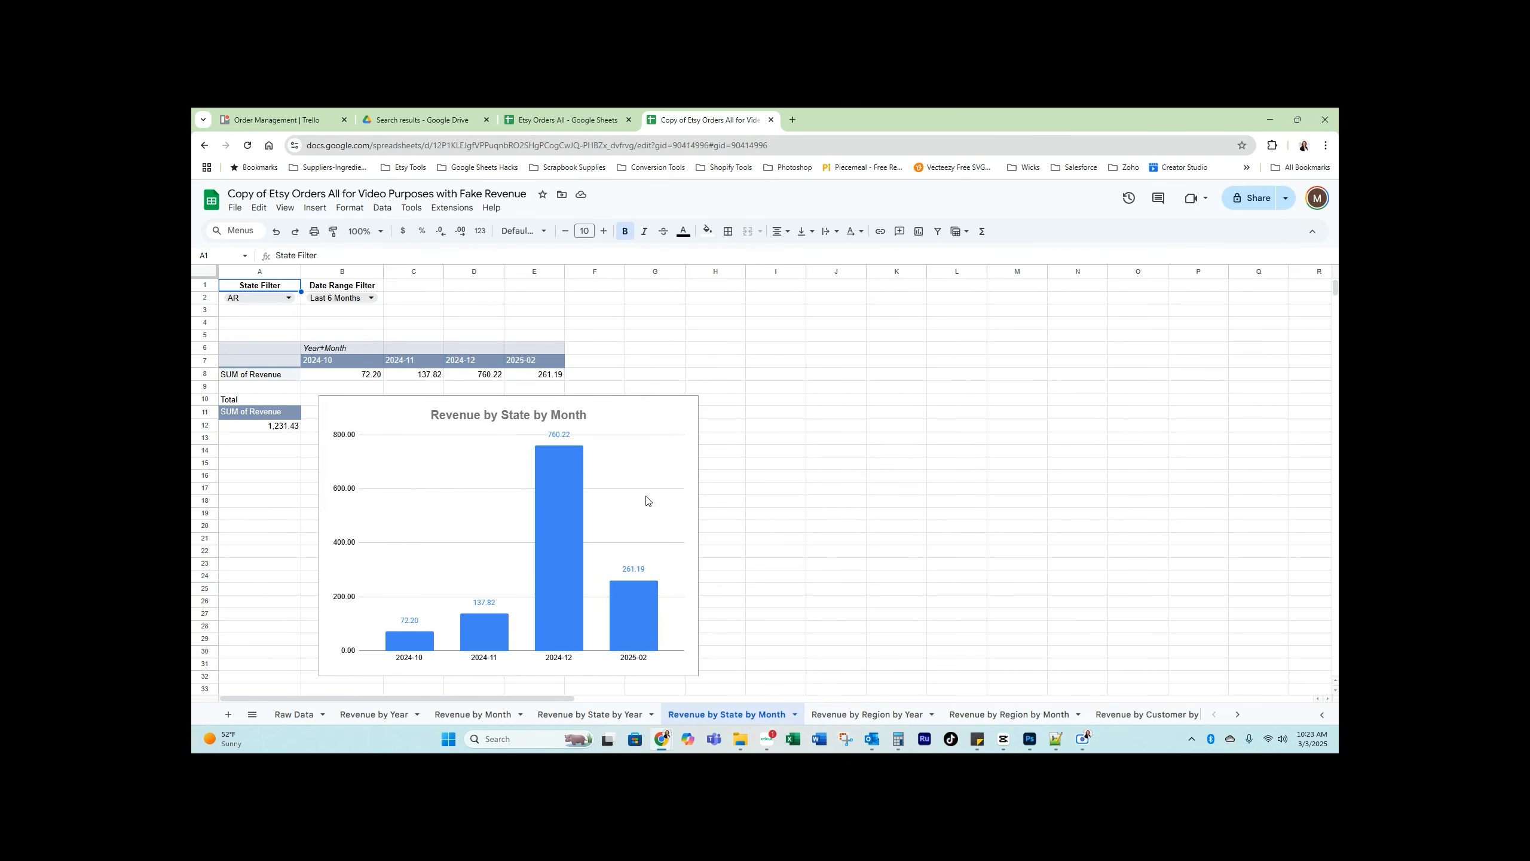
{"action": "scroll", "coordinate": [301, 482], "scroll_direction": "down", "scroll_amount": 5}
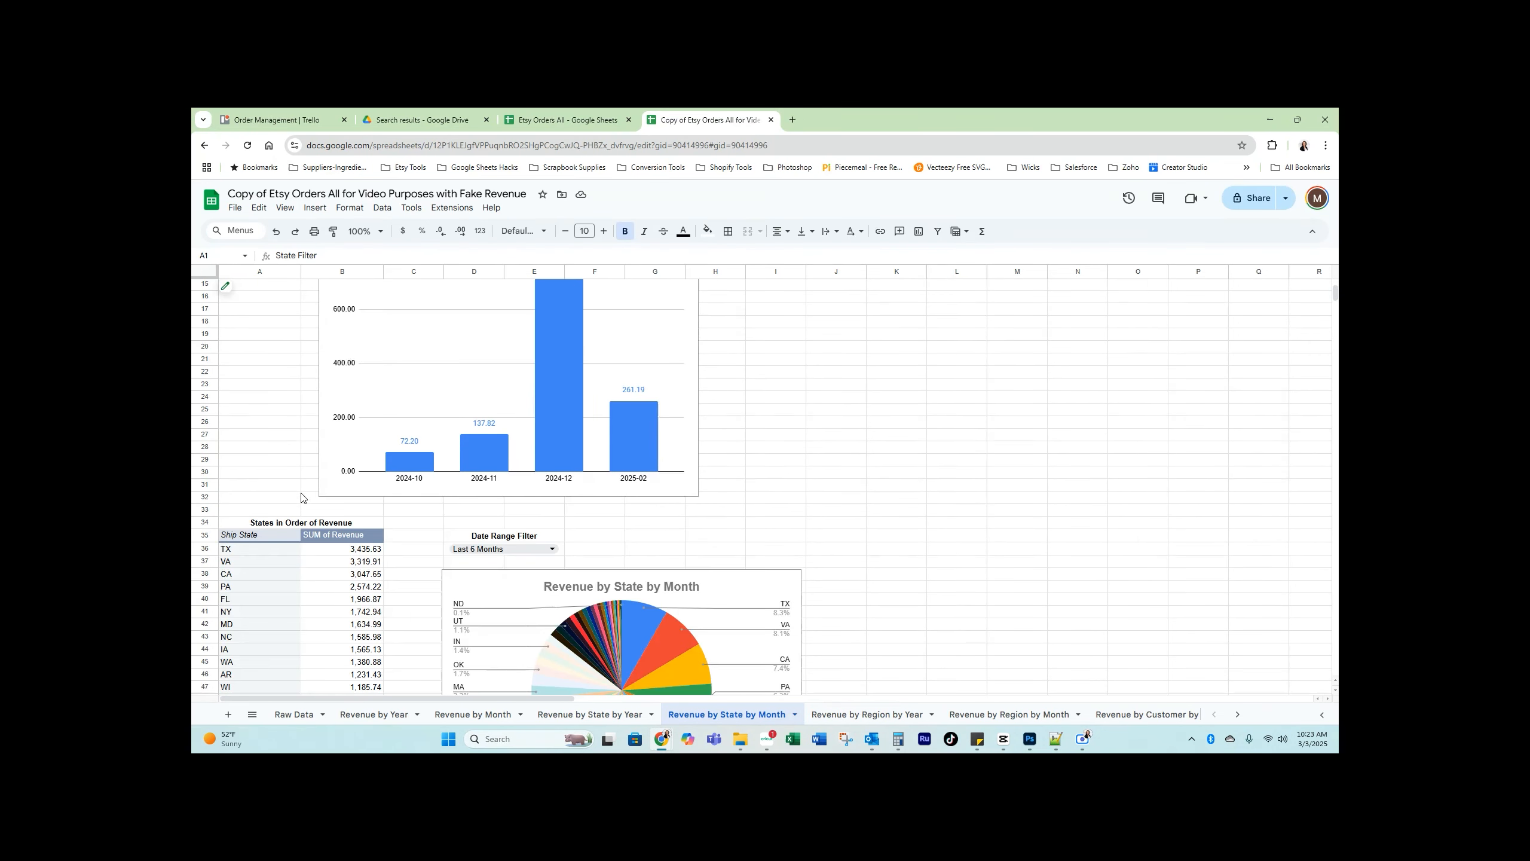
{"action": "scroll", "coordinate": [301, 482], "scroll_direction": "up", "scroll_amount": 5}
Set the Date Range Filter above the Revenue by State by Month chart to Last 3 Months
{"action": "left_click", "coordinate": [280, 298]}
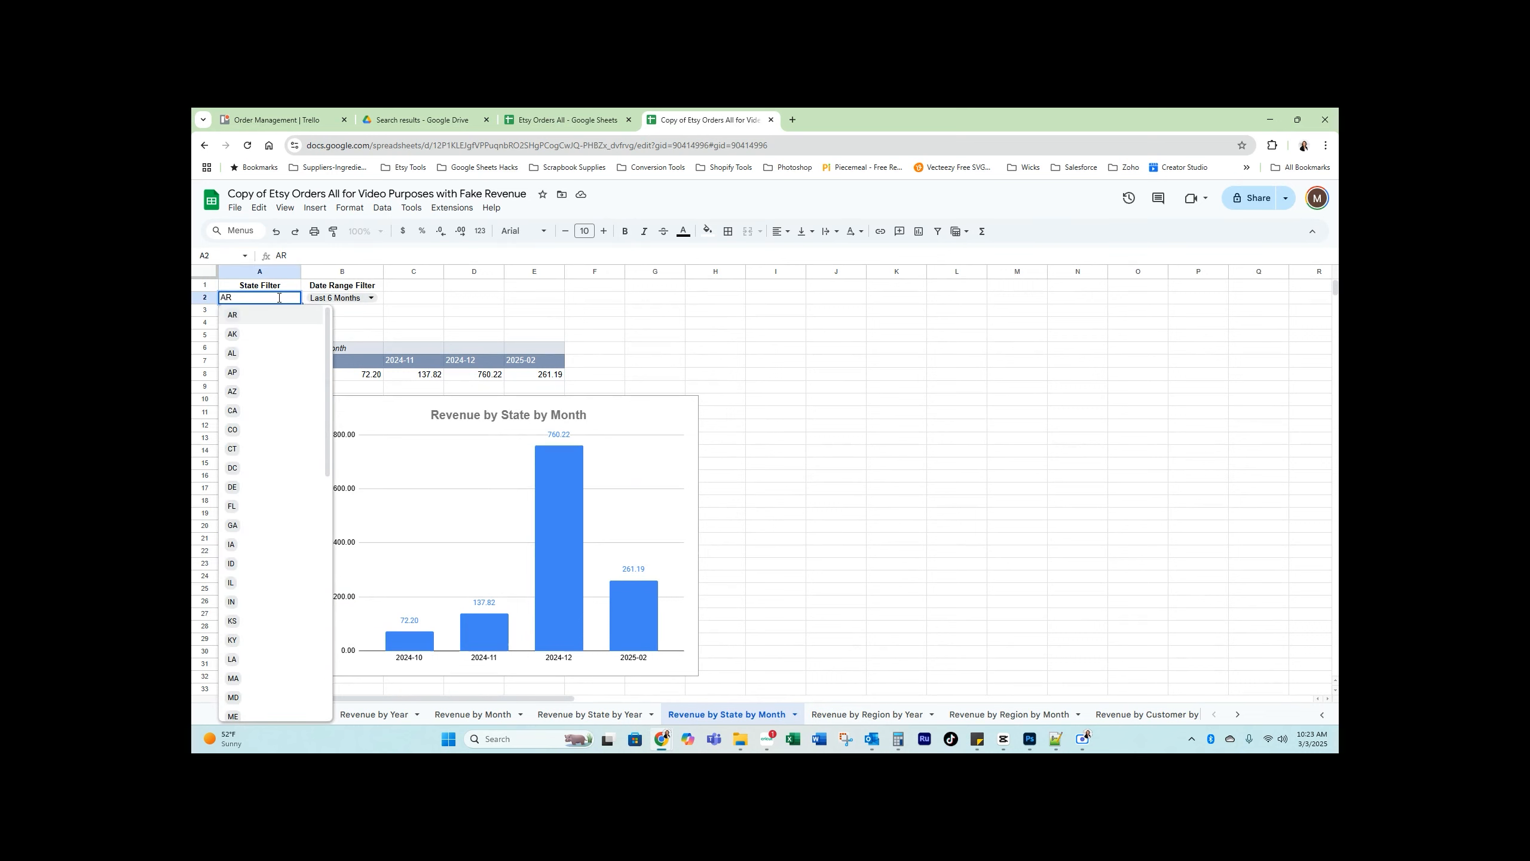
{"action": "left_click", "coordinate": [423, 299]}
{"action": "left_click", "coordinate": [353, 299]}
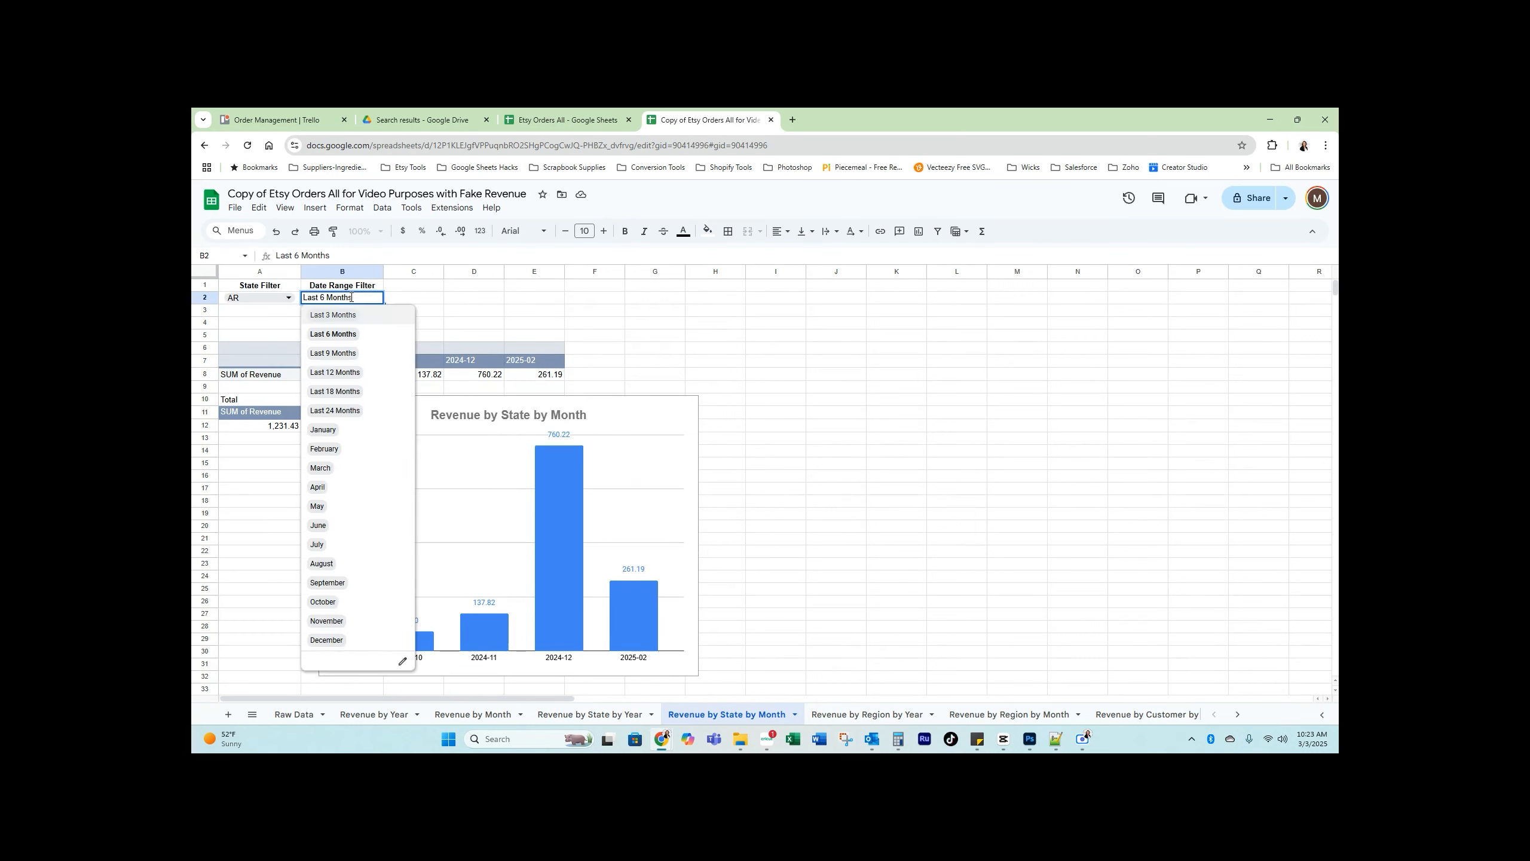
{"action": "left_click", "coordinate": [341, 318]}
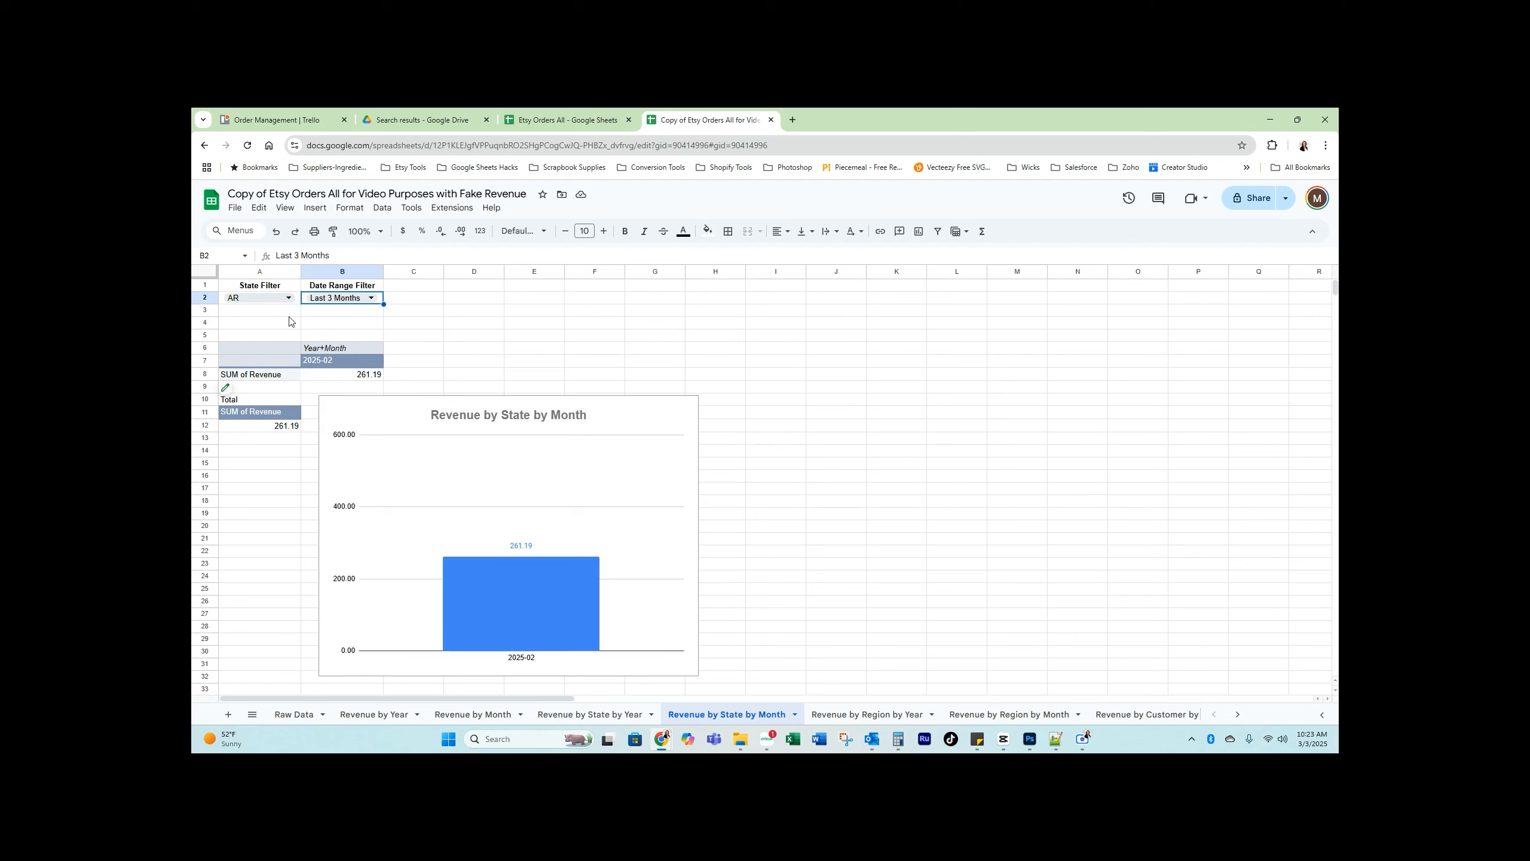
Set the State Filter above the Revenue by State by Month chart to CA and the Date Range Filter to Last 12 Months
{"action": "double_click", "coordinate": [271, 296]}
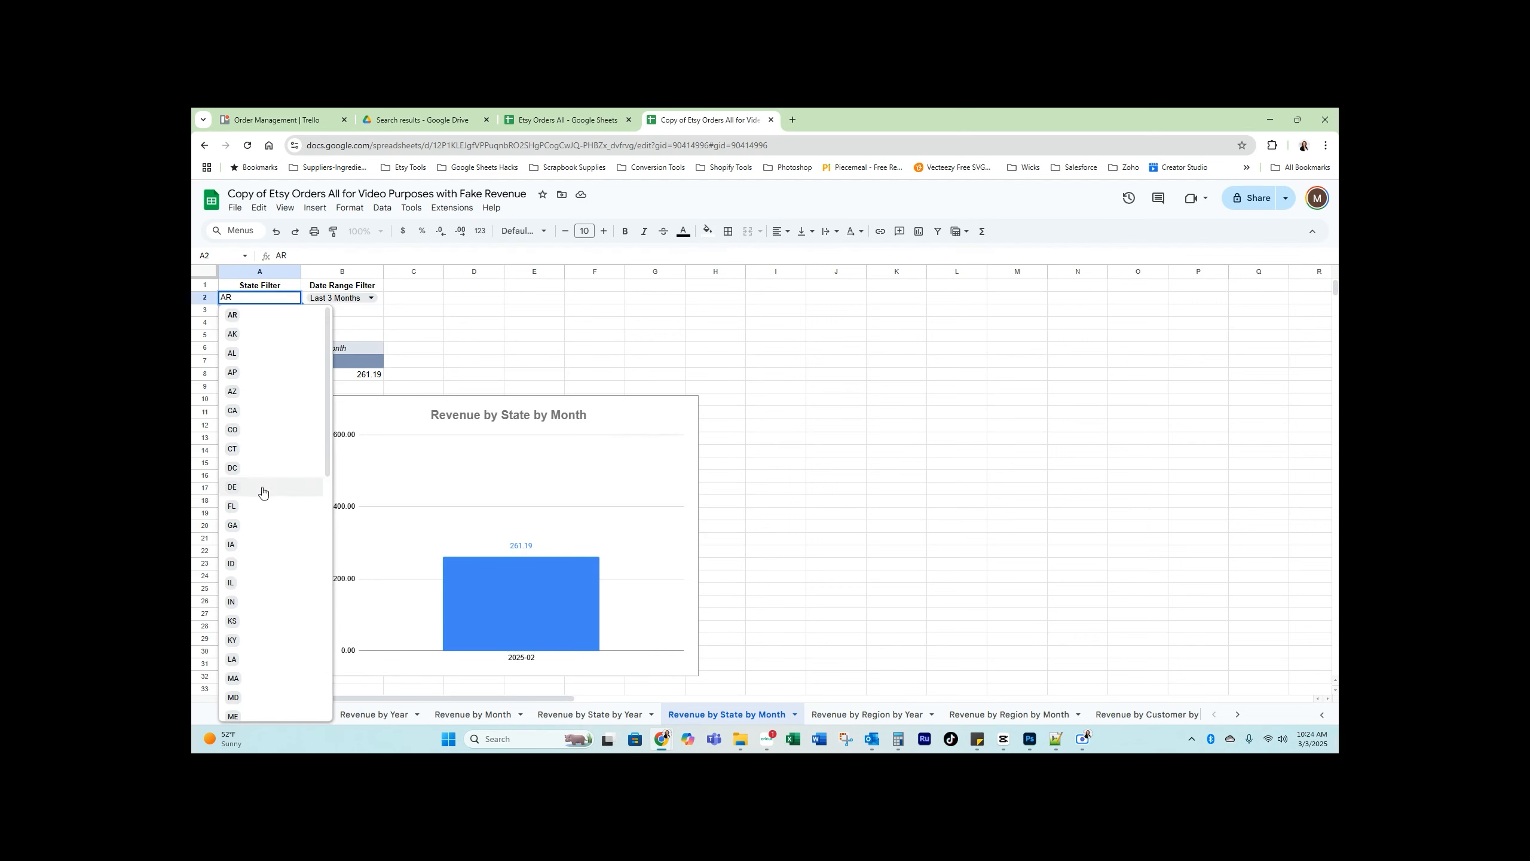
{"action": "left_click", "coordinate": [232, 412]}
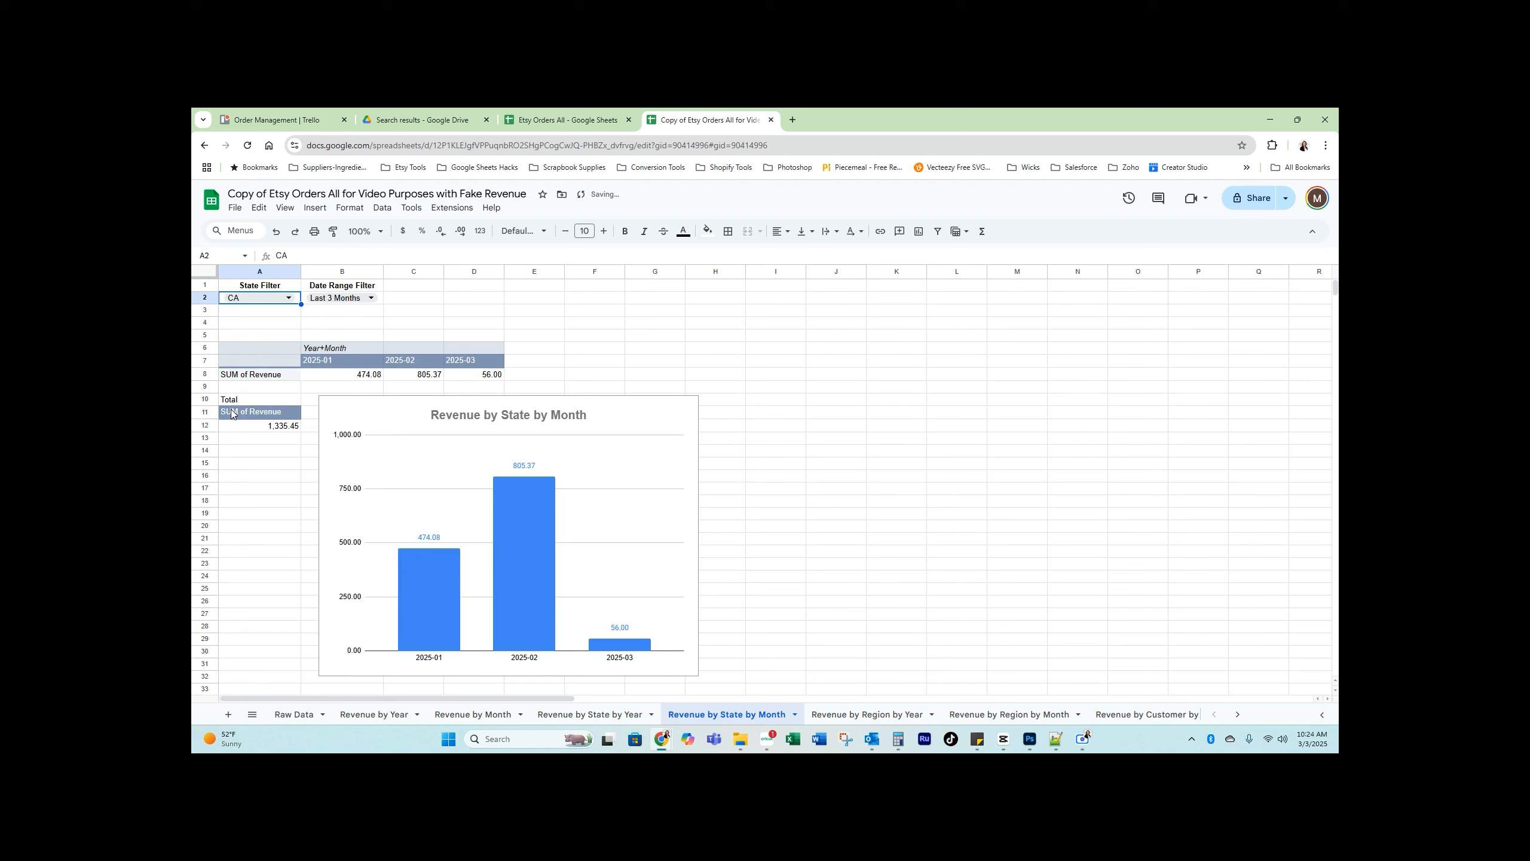
{"action": "double_click", "coordinate": [349, 297]}
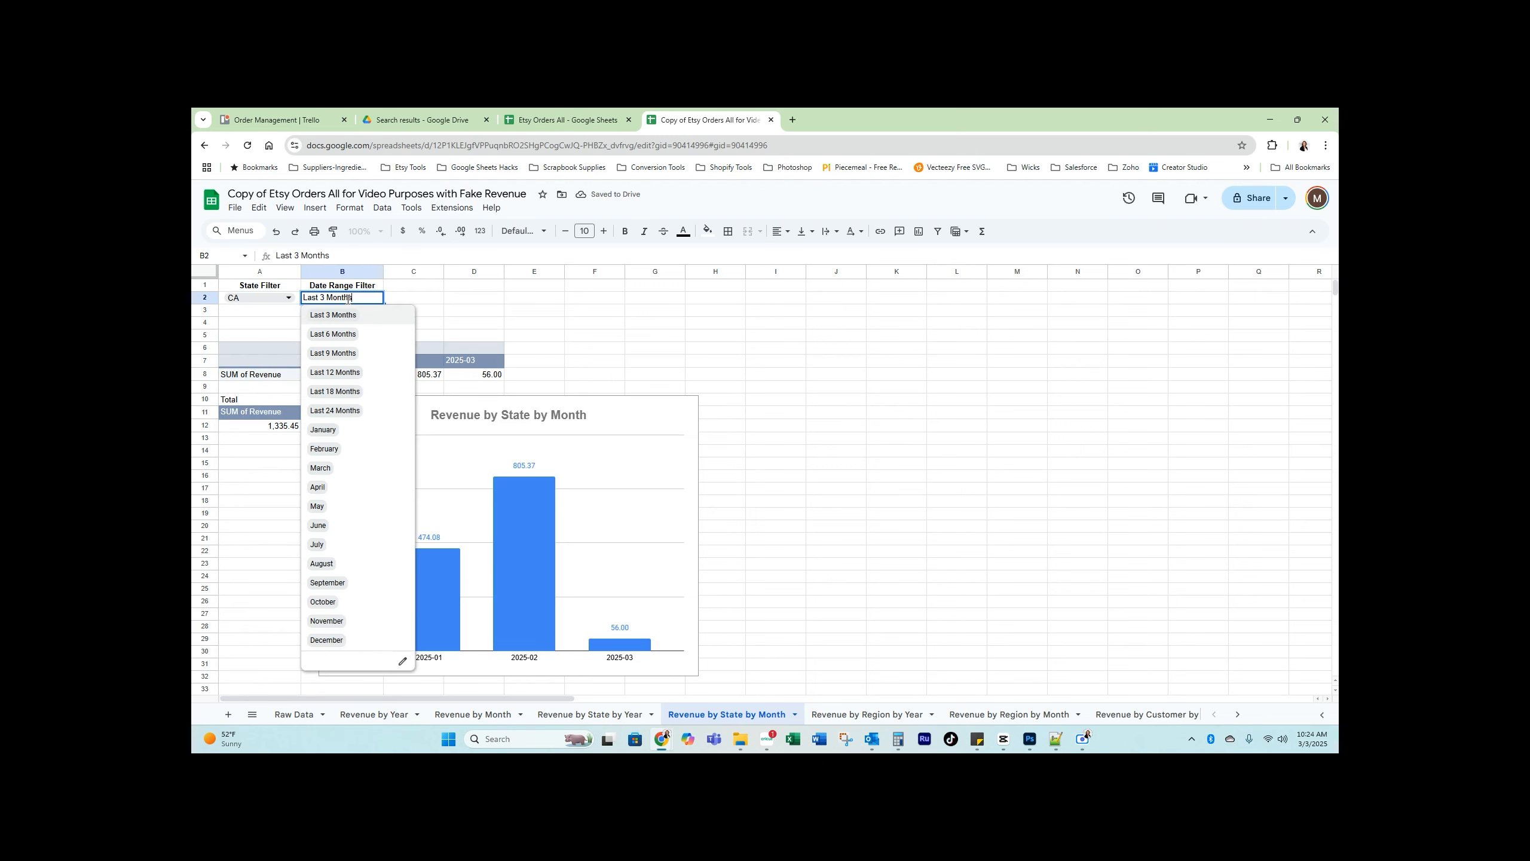
{"action": "left_click", "coordinate": [335, 372]}
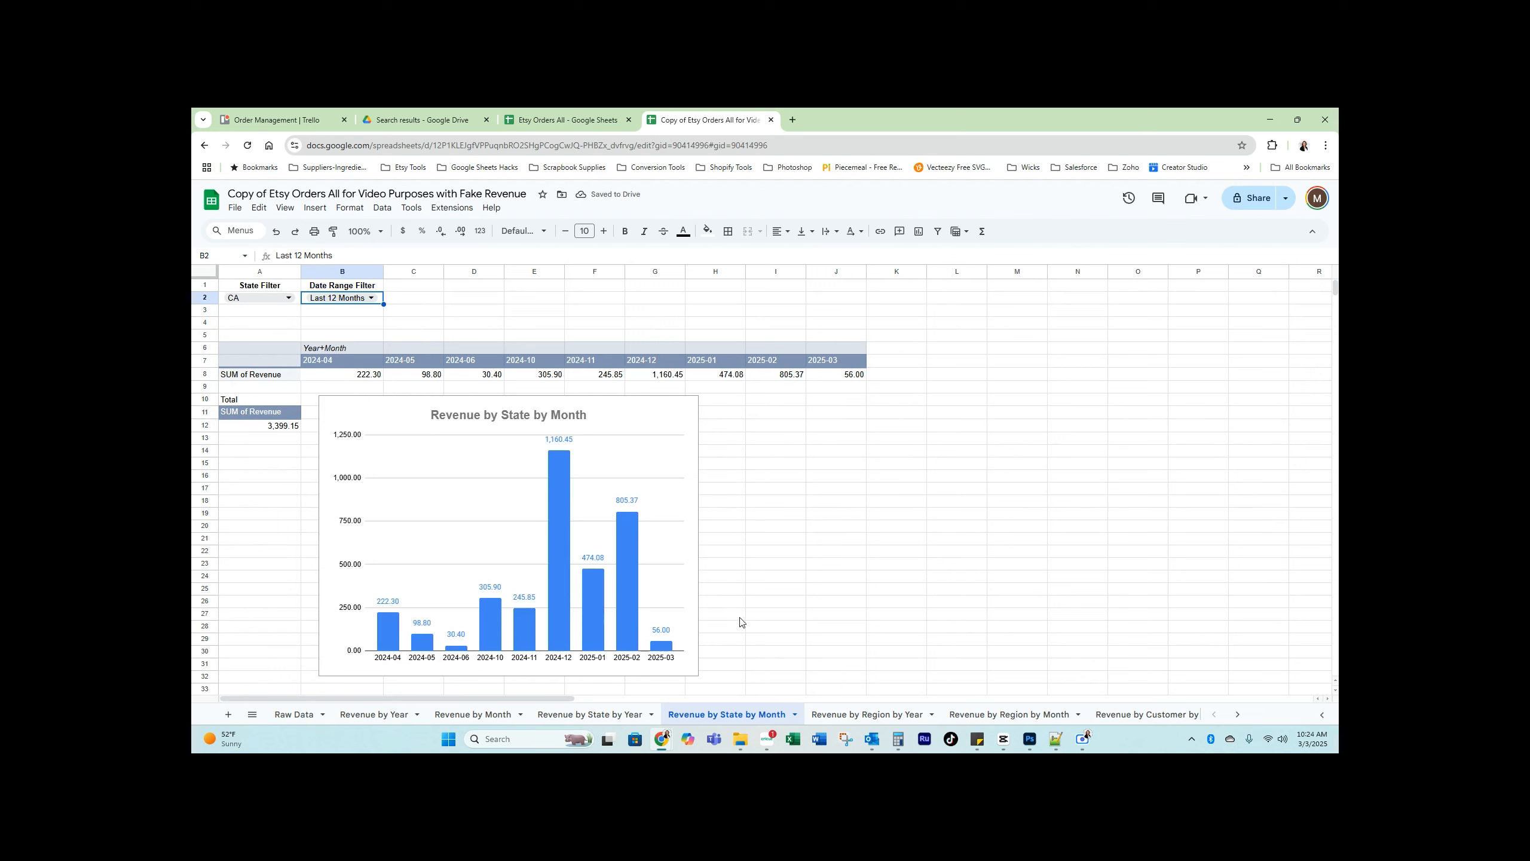
Filter California's Revenue by State by Month chart by December and November in turn
{"action": "double_click", "coordinate": [363, 298]}
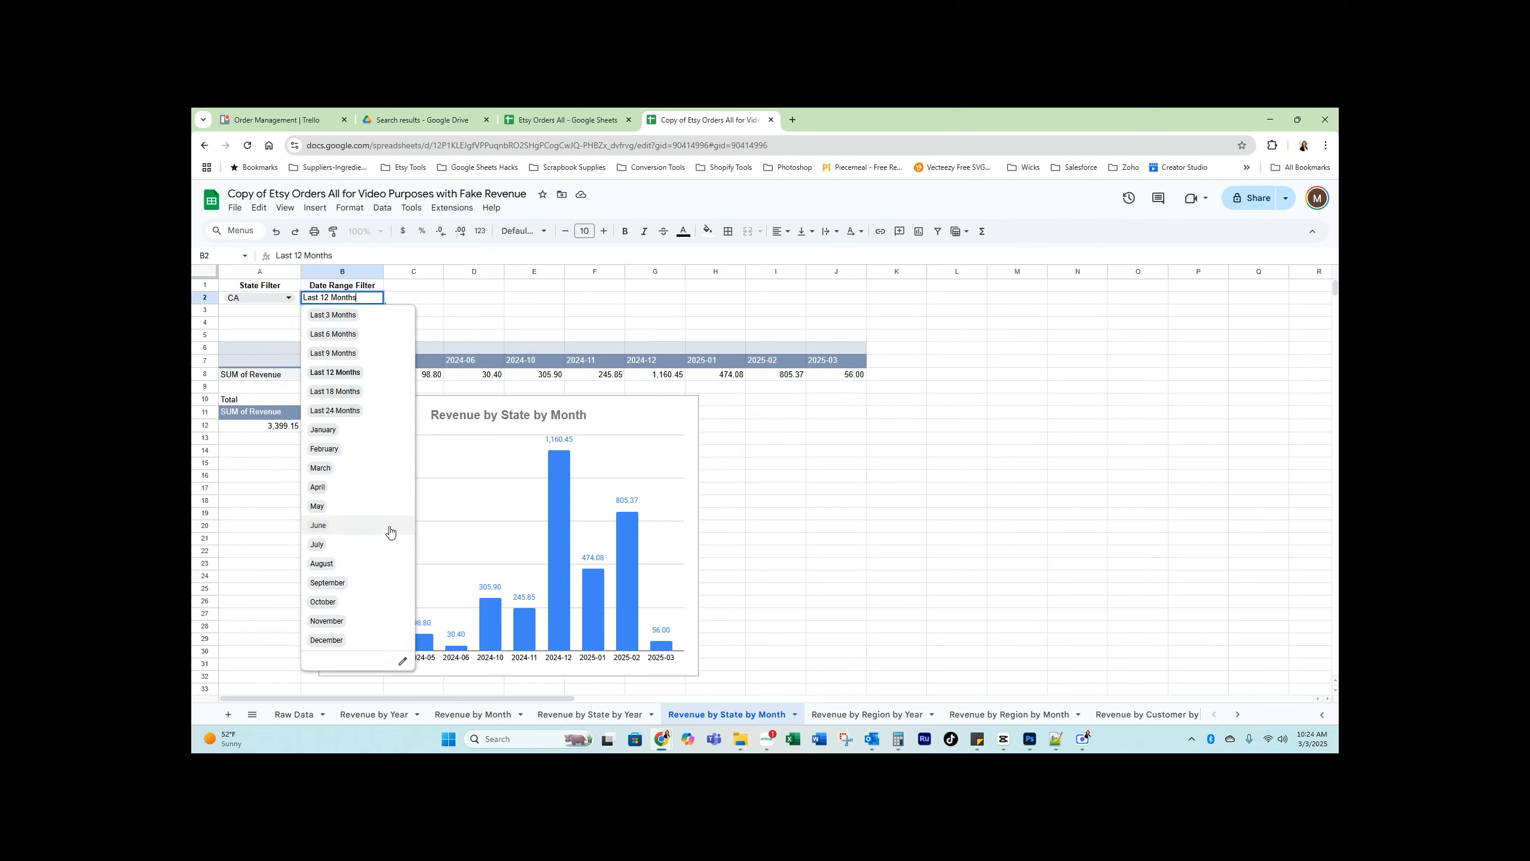
{"action": "left_click", "coordinate": [327, 640]}
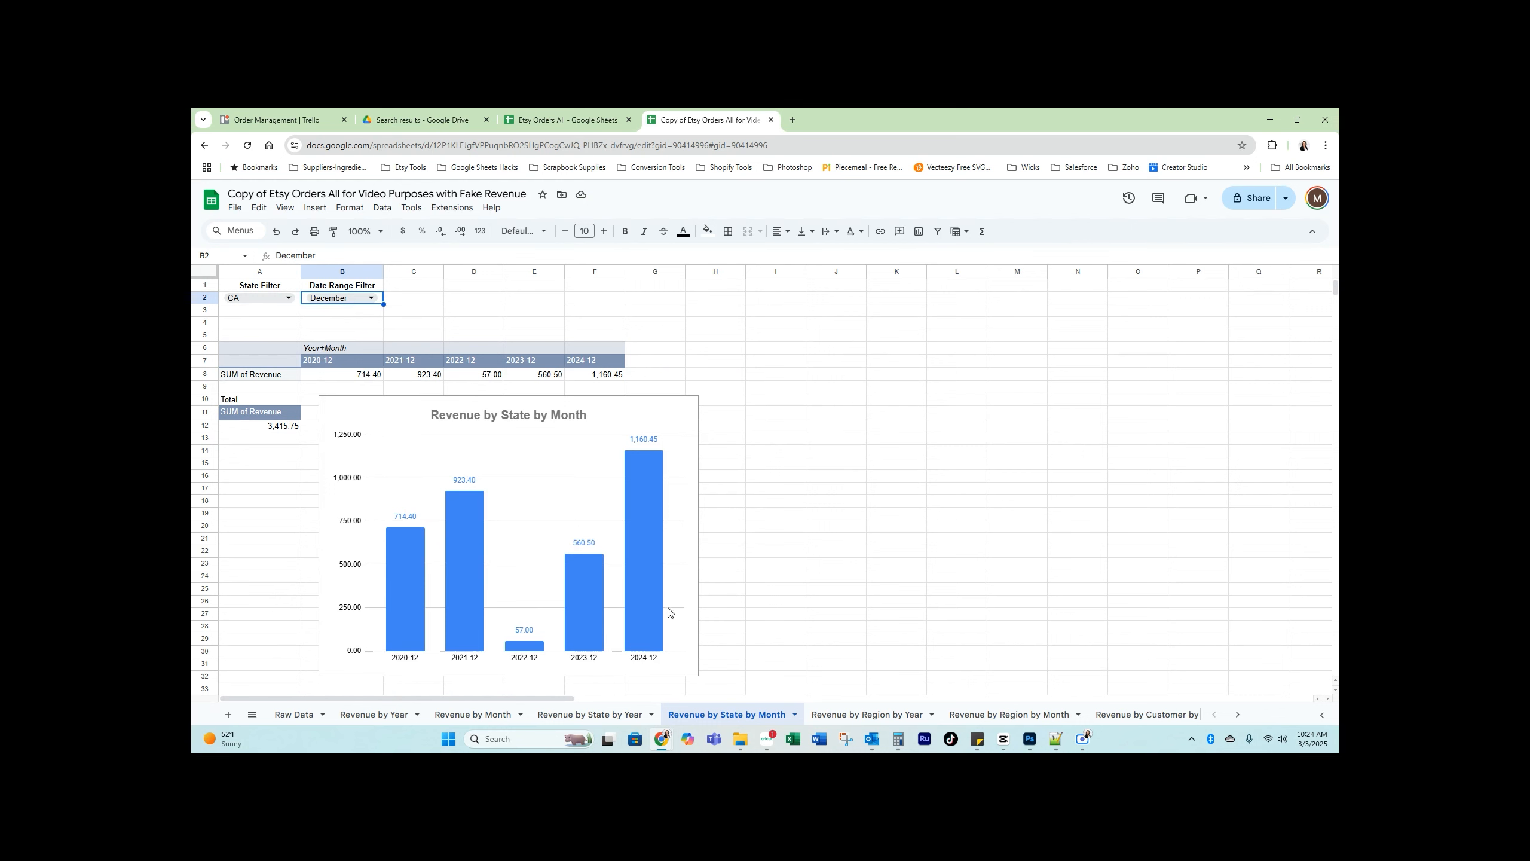
{"action": "left_click", "coordinate": [356, 299]}
{"action": "left_click", "coordinate": [329, 621]}
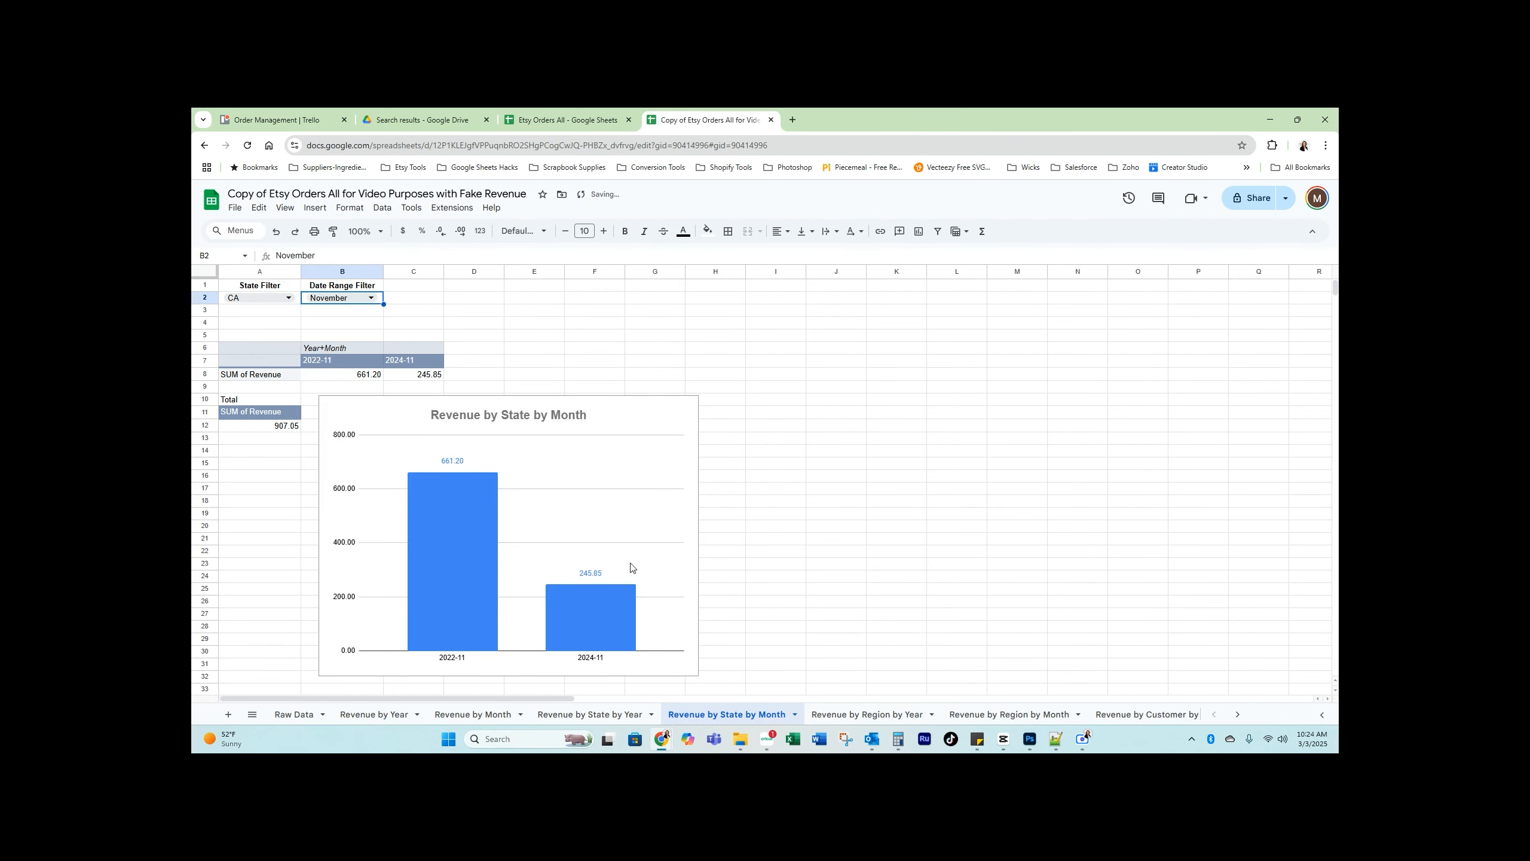
Filter the monthly States in Order of Revenue table by Last 3 Months, Last 6 Months, Last 12 Months, December and January in turn
{"action": "scroll", "coordinate": [658, 555], "scroll_direction": "down", "scroll_amount": 6}
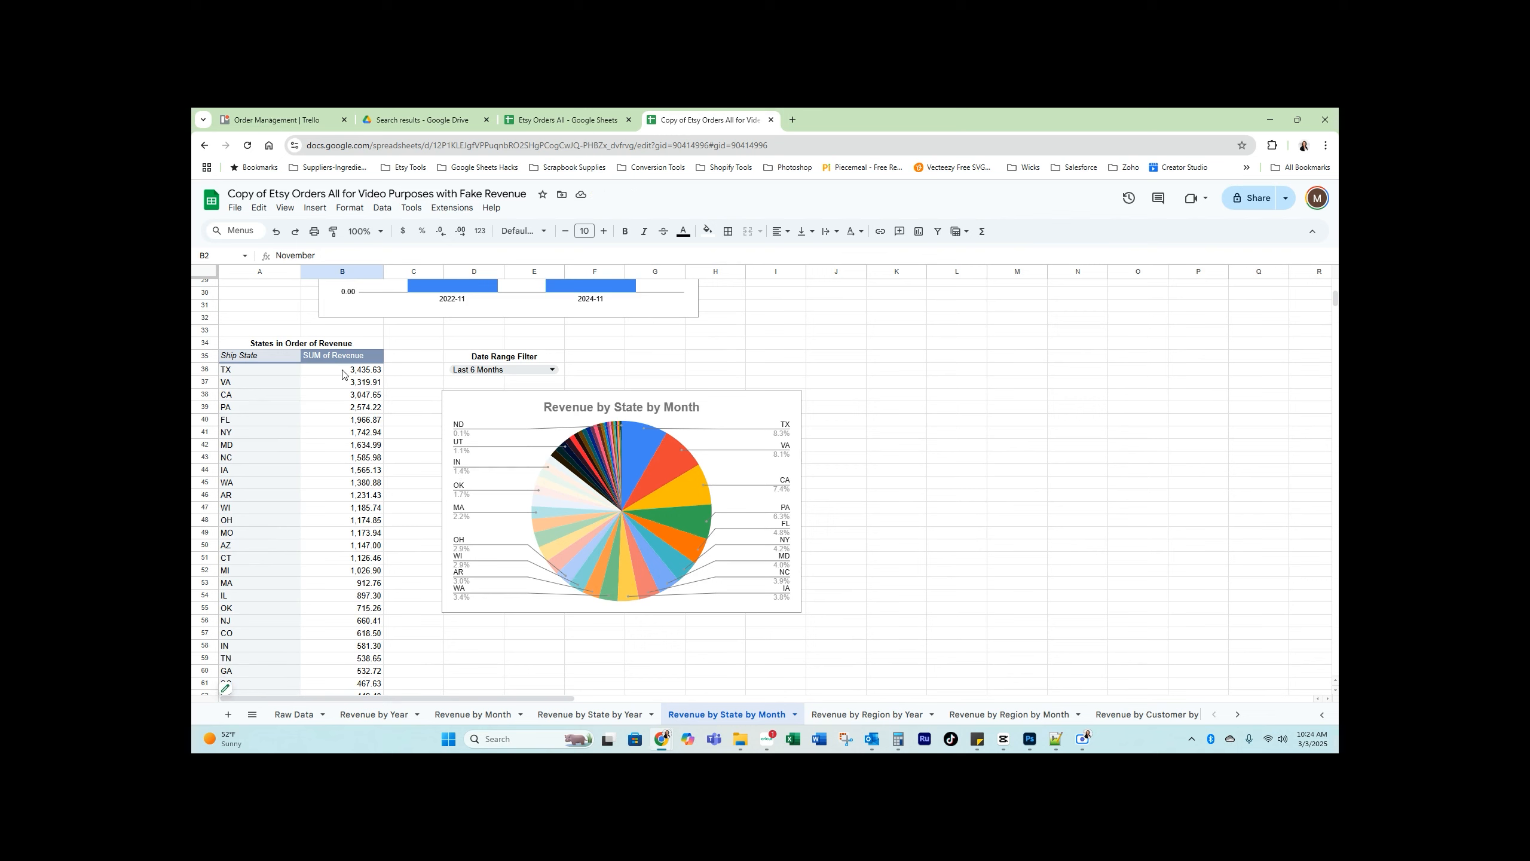
{"action": "left_click", "coordinate": [518, 367]}
{"action": "left_click", "coordinate": [482, 390]}
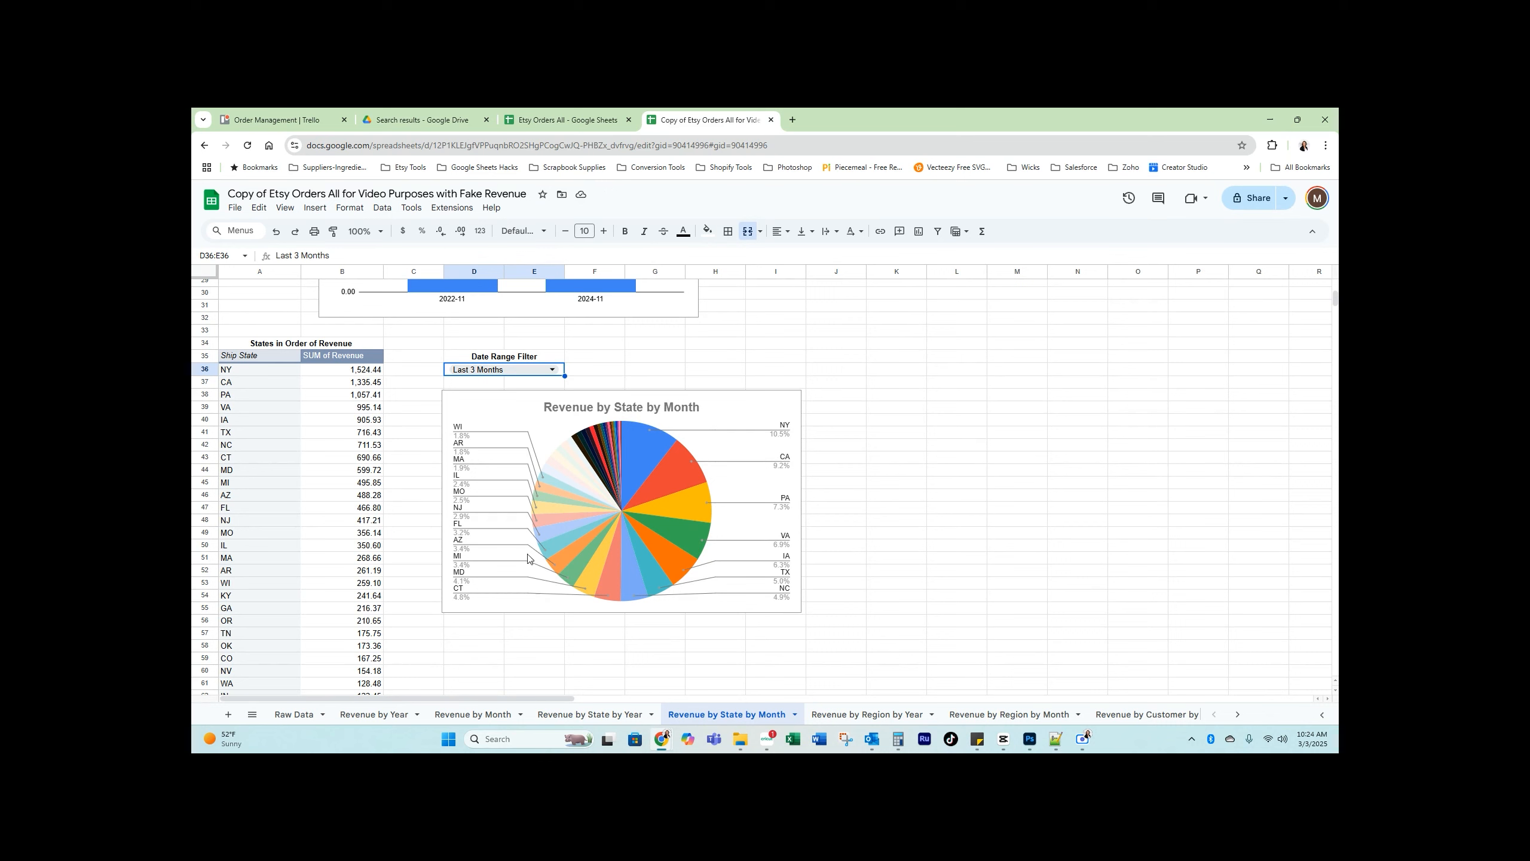
{"action": "left_click", "coordinate": [518, 369]}
{"action": "left_click", "coordinate": [469, 407]}
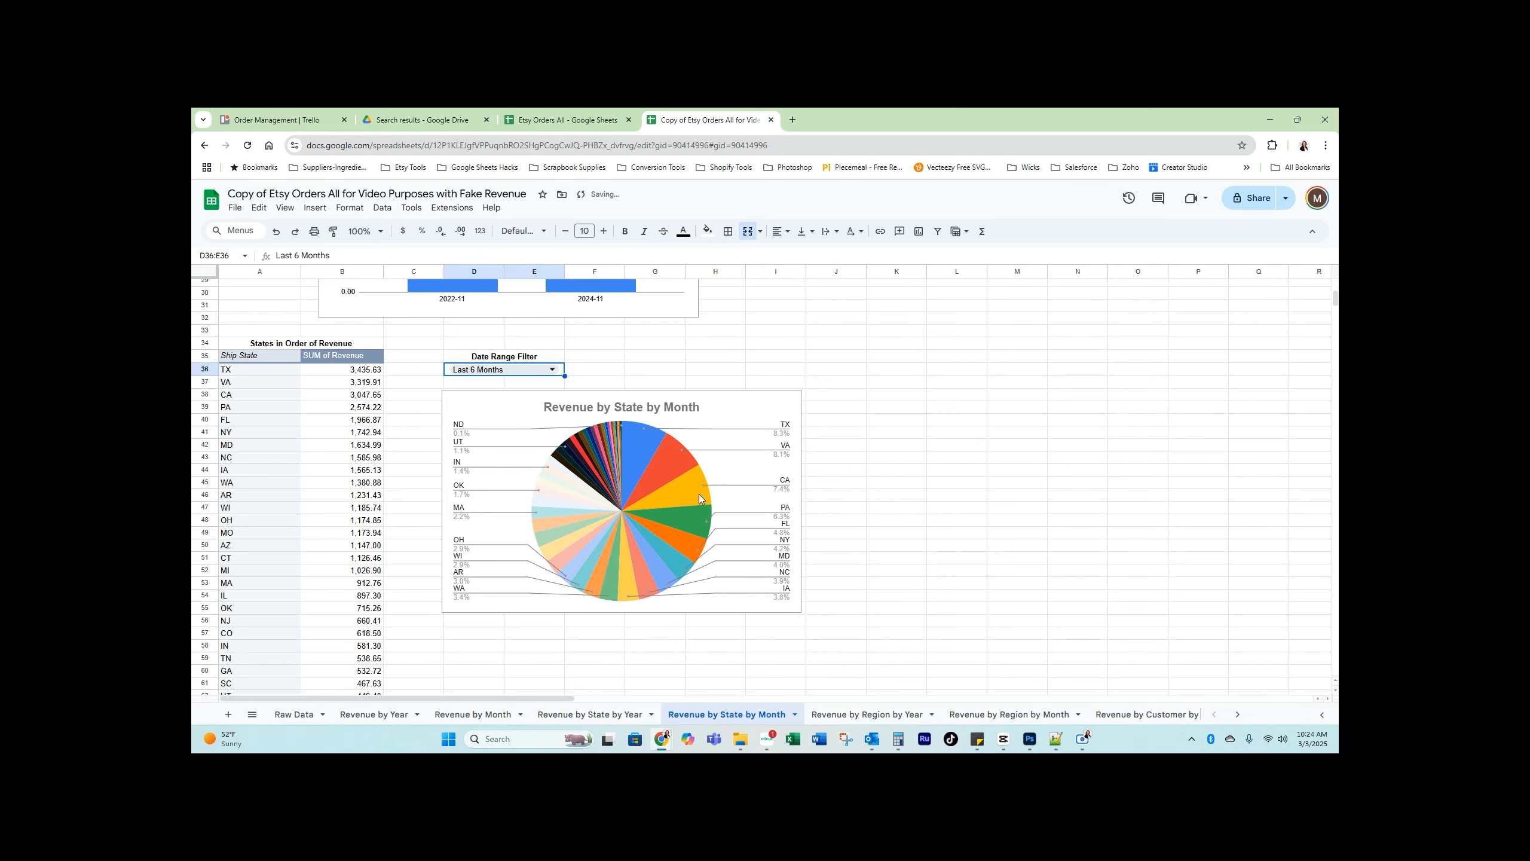
{"action": "double_click", "coordinate": [542, 366]}
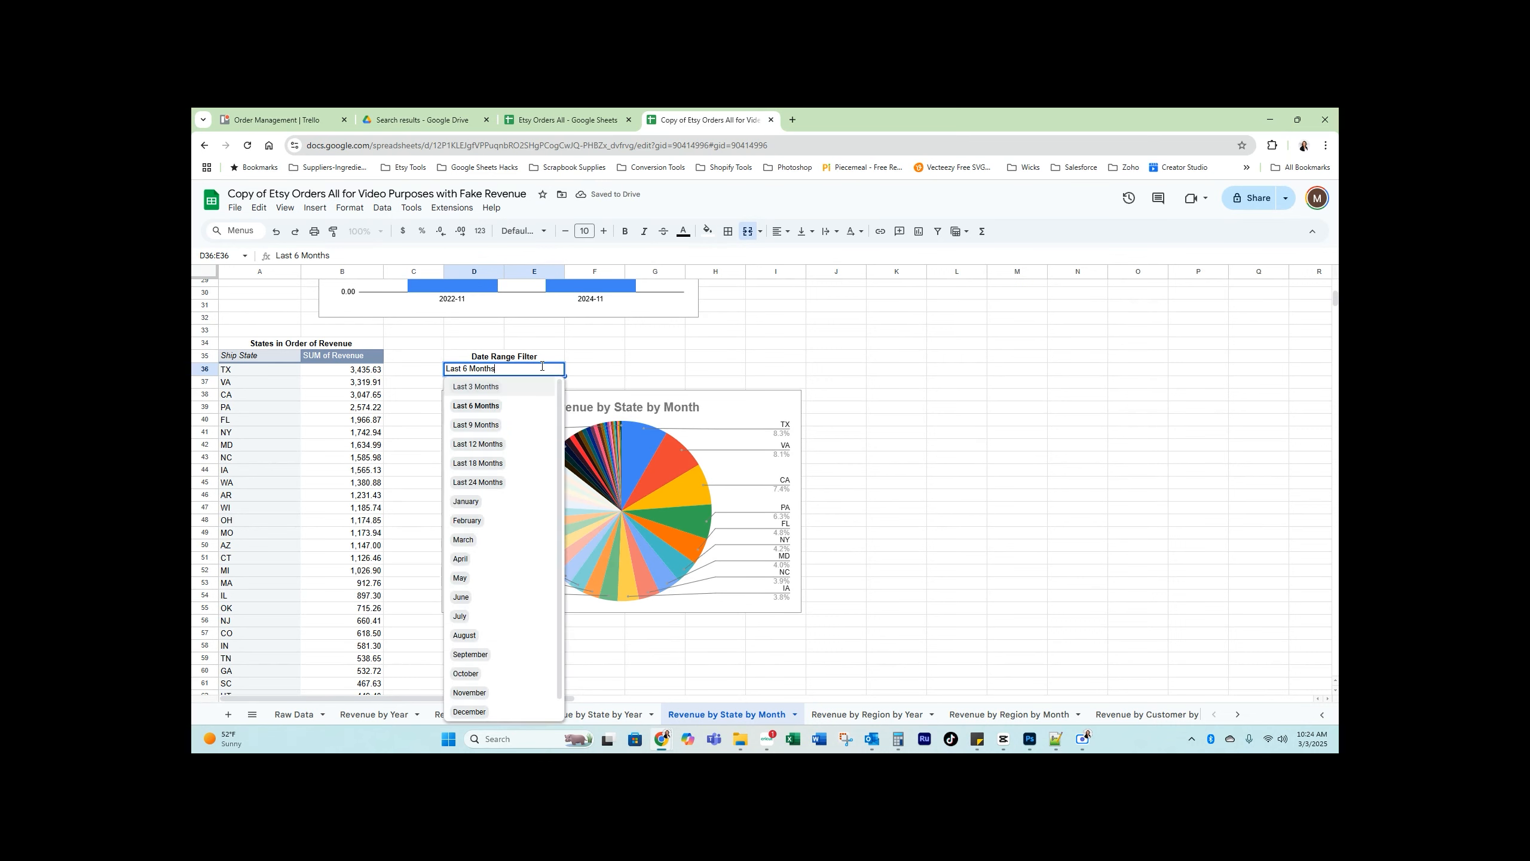
{"action": "left_click", "coordinate": [480, 444]}
{"action": "double_click", "coordinate": [524, 370]}
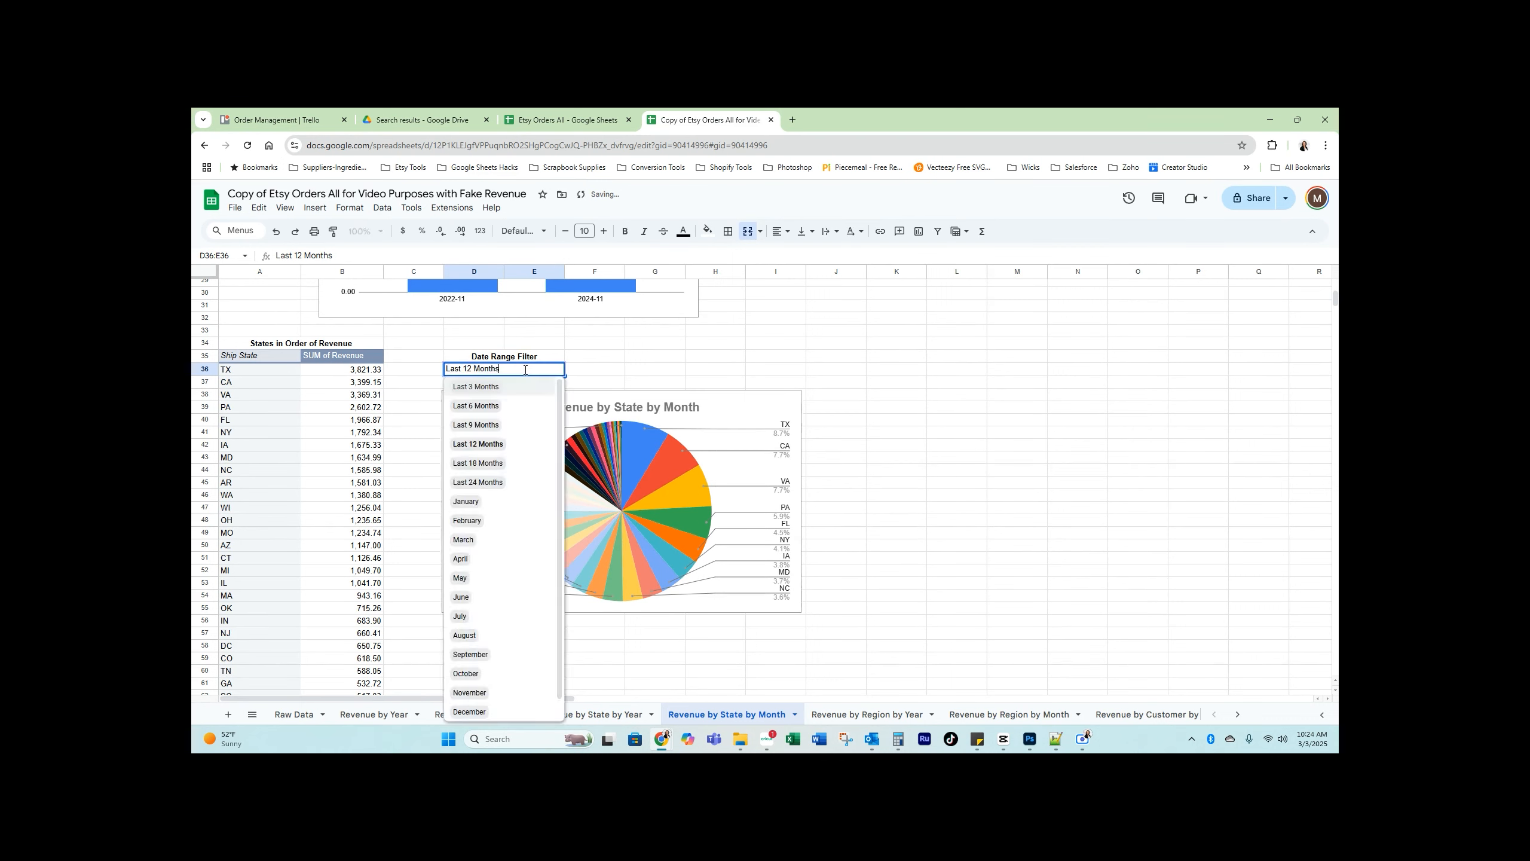
{"action": "left_click", "coordinate": [469, 710]}
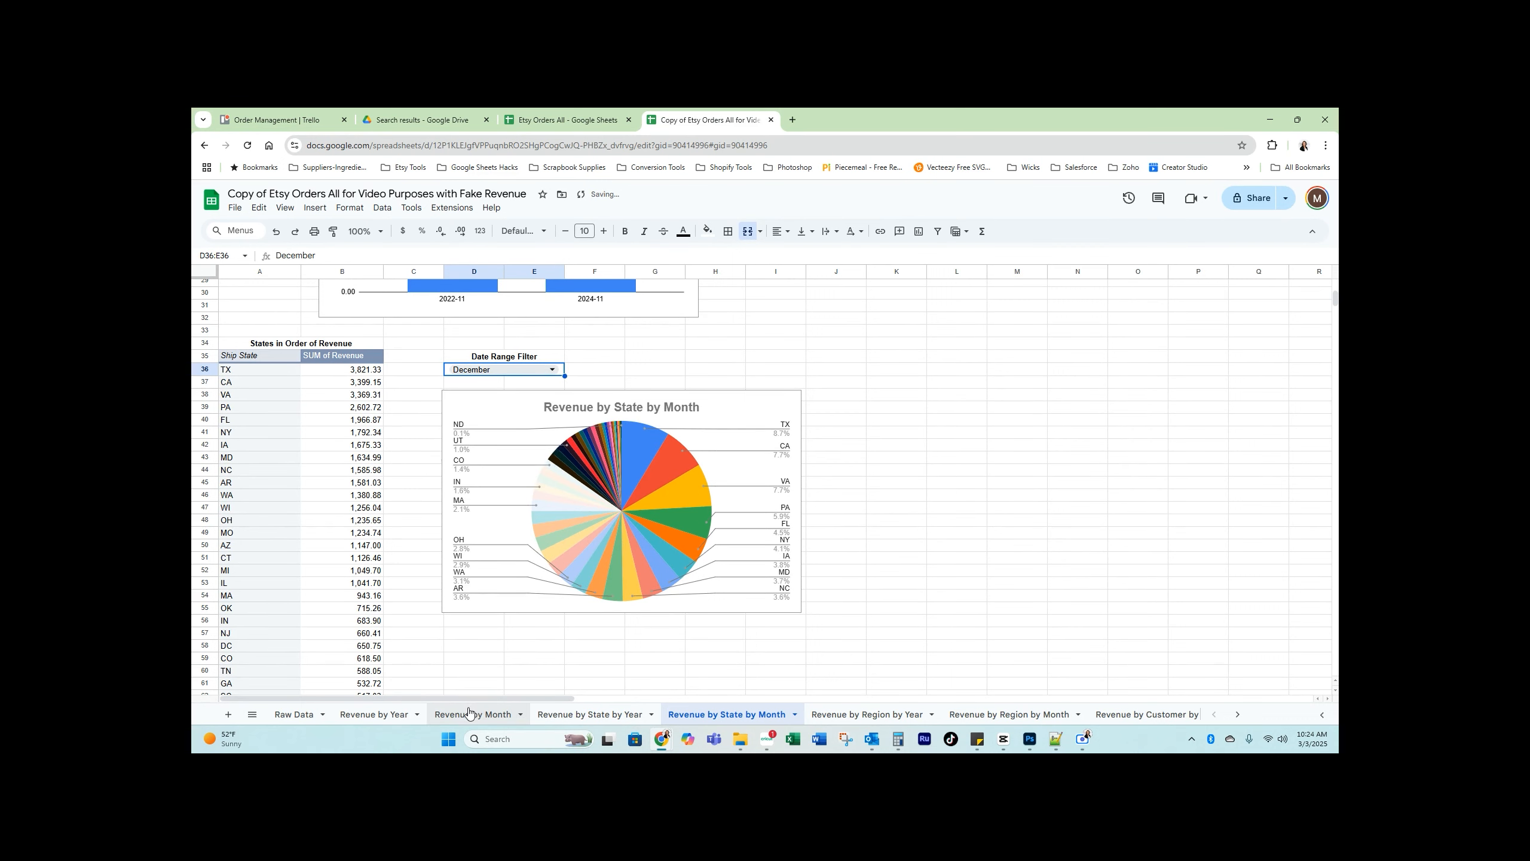
{"action": "left_click", "coordinate": [509, 370]}
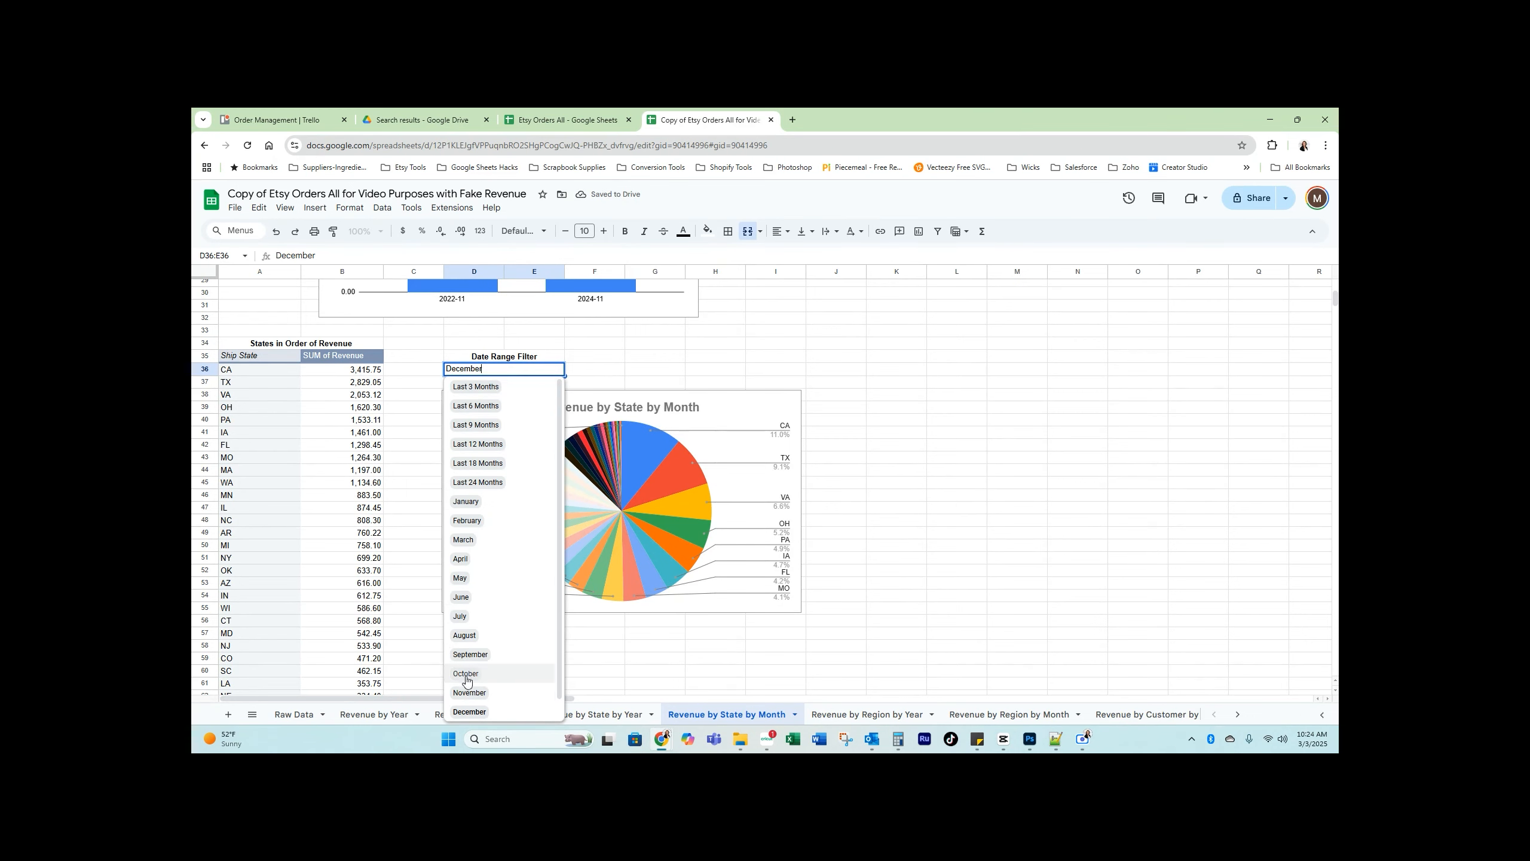
{"action": "left_click", "coordinate": [462, 500]}
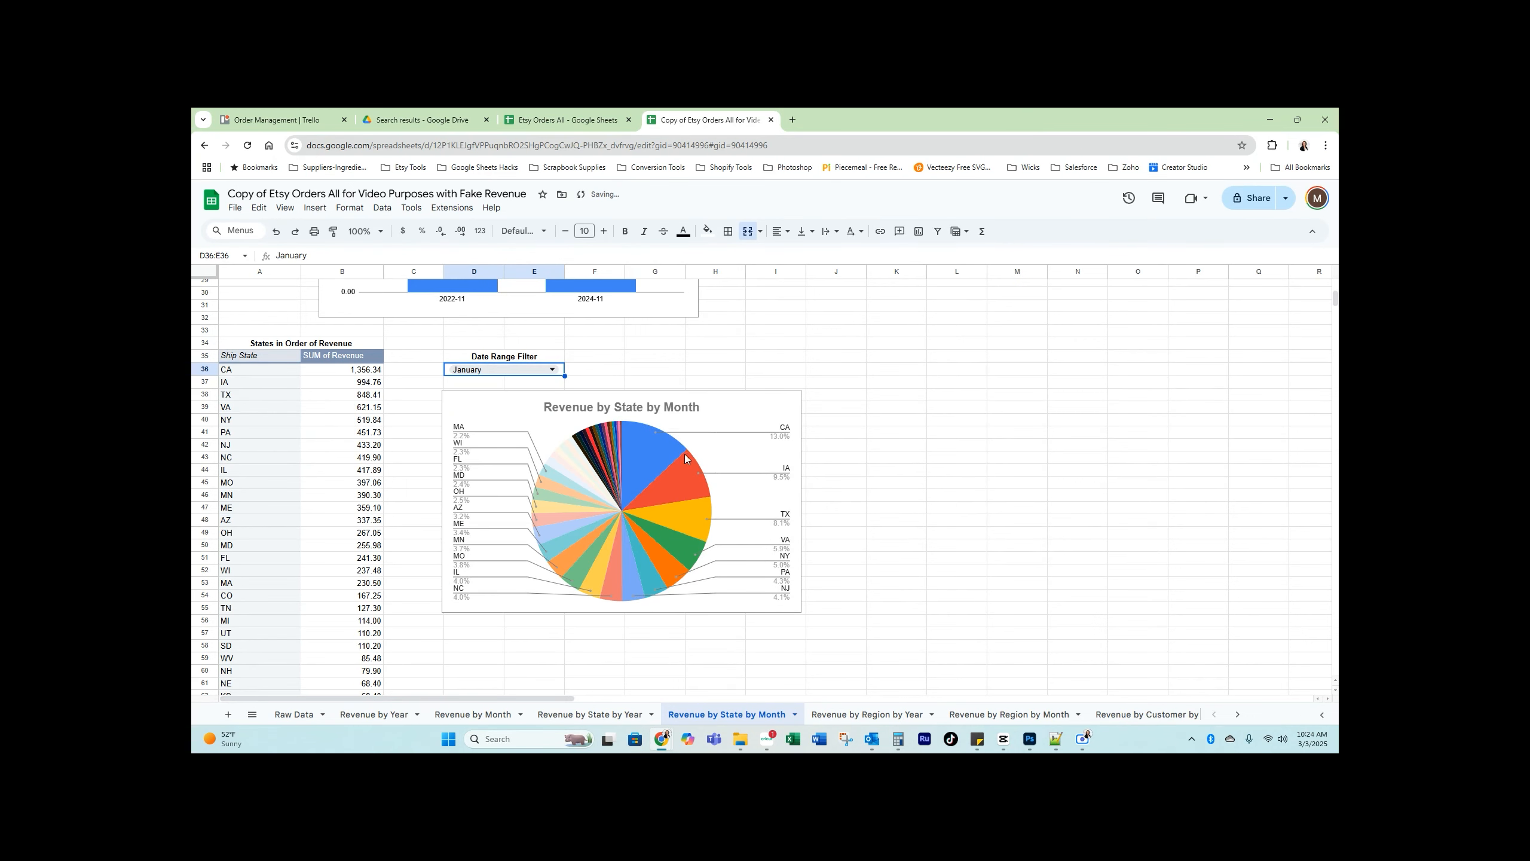
Open the Revenue by Region by Year sheet and look over its chart and Regions of the United States map
{"action": "left_click", "coordinate": [856, 713]}
{"action": "scroll", "coordinate": [924, 600], "scroll_direction": "up", "scroll_amount": 5}
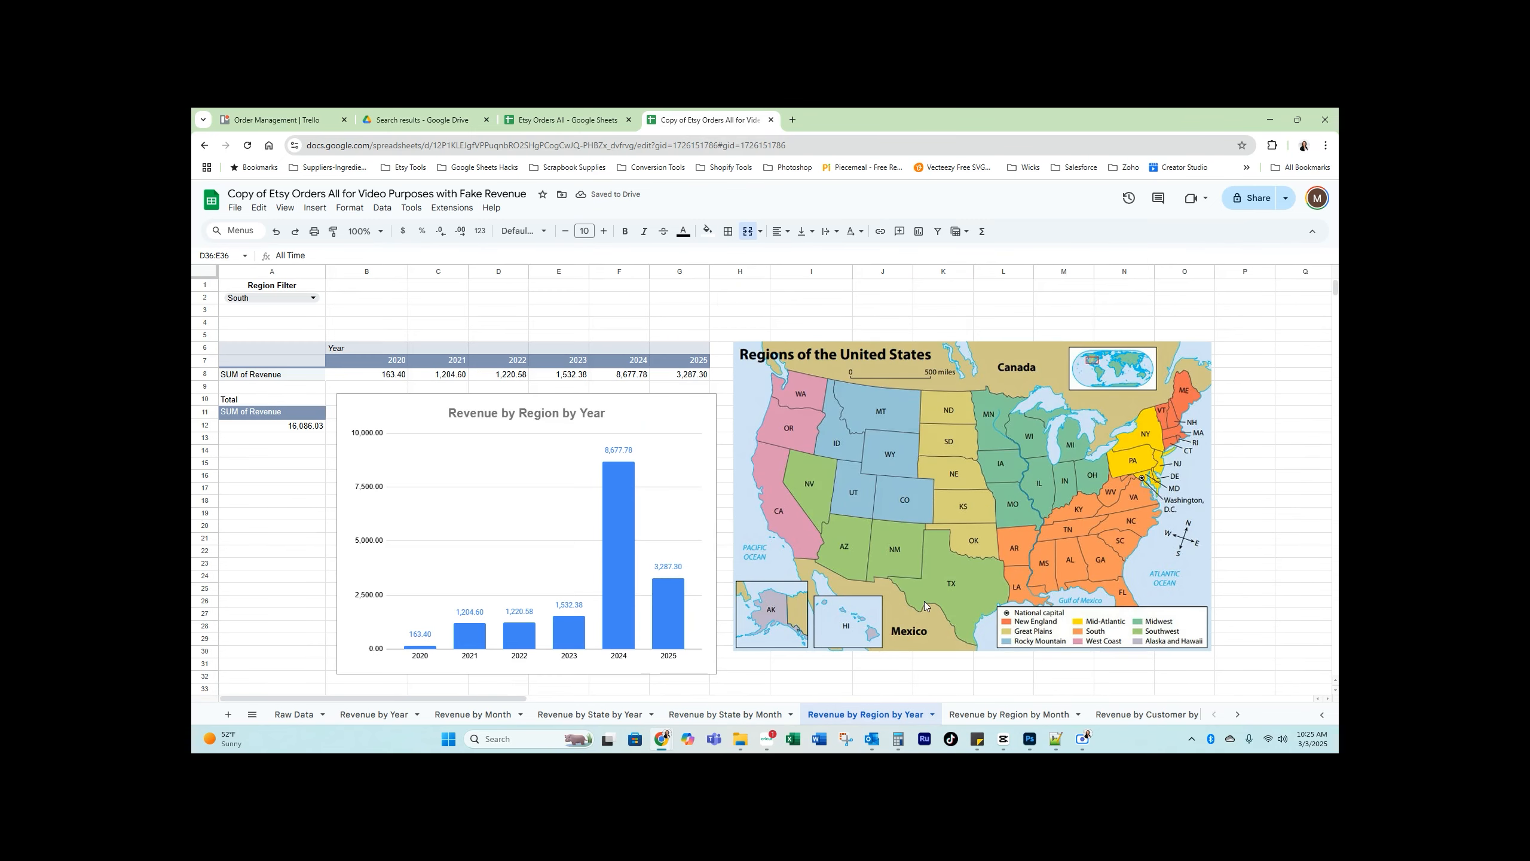
{"action": "scroll", "coordinate": [1000, 412], "scroll_direction": "down", "scroll_amount": 1}
{"action": "scroll", "coordinate": [964, 374], "scroll_direction": "up", "scroll_amount": 1}
Open the Key sheet and review which region each state is assigned to
{"action": "left_click", "coordinate": [1238, 716]}
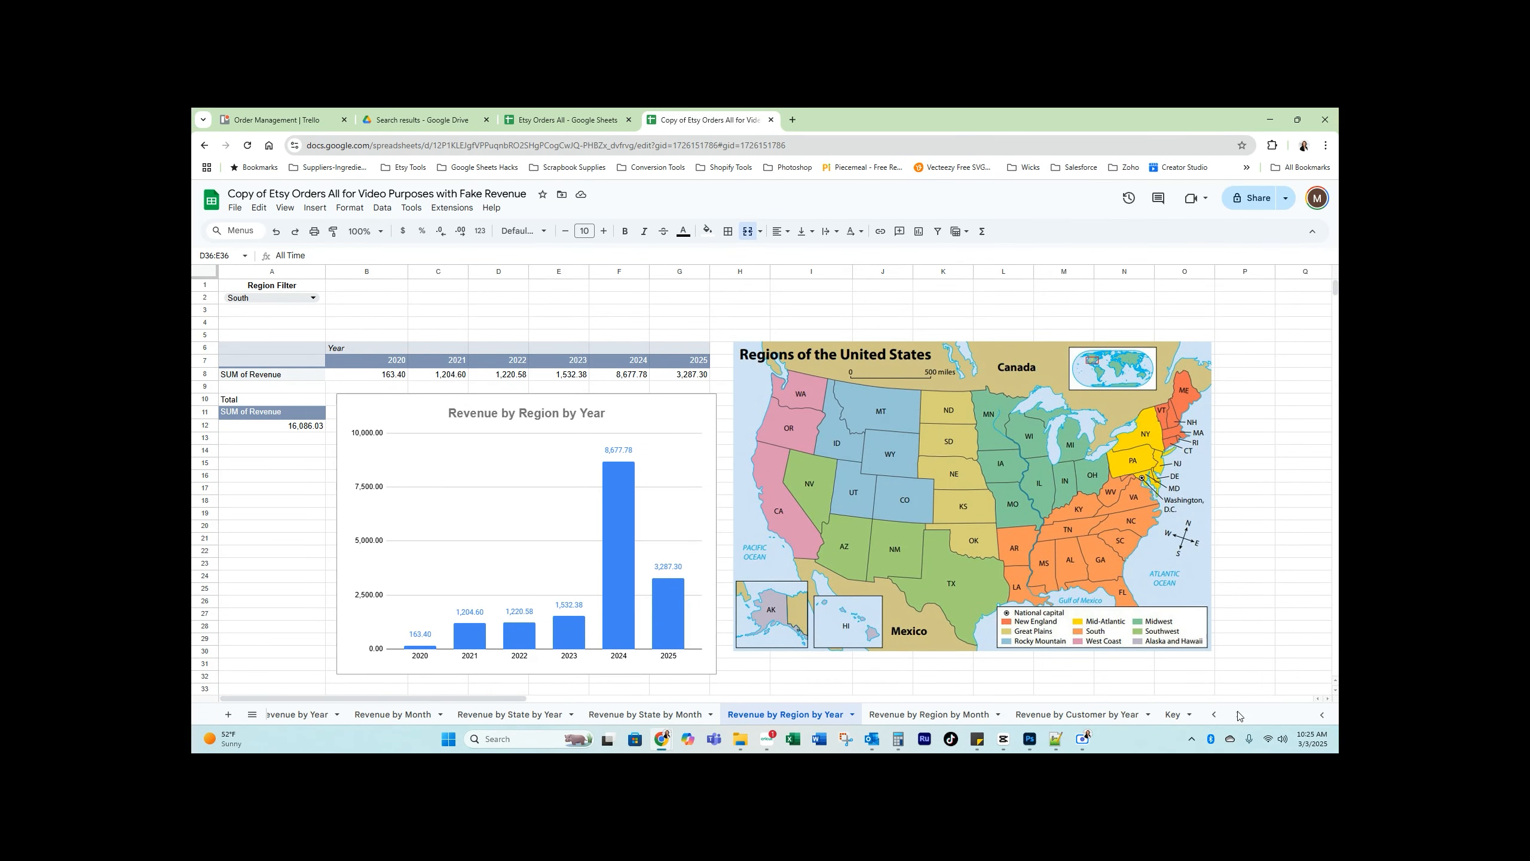
{"action": "left_click", "coordinate": [1173, 714]}
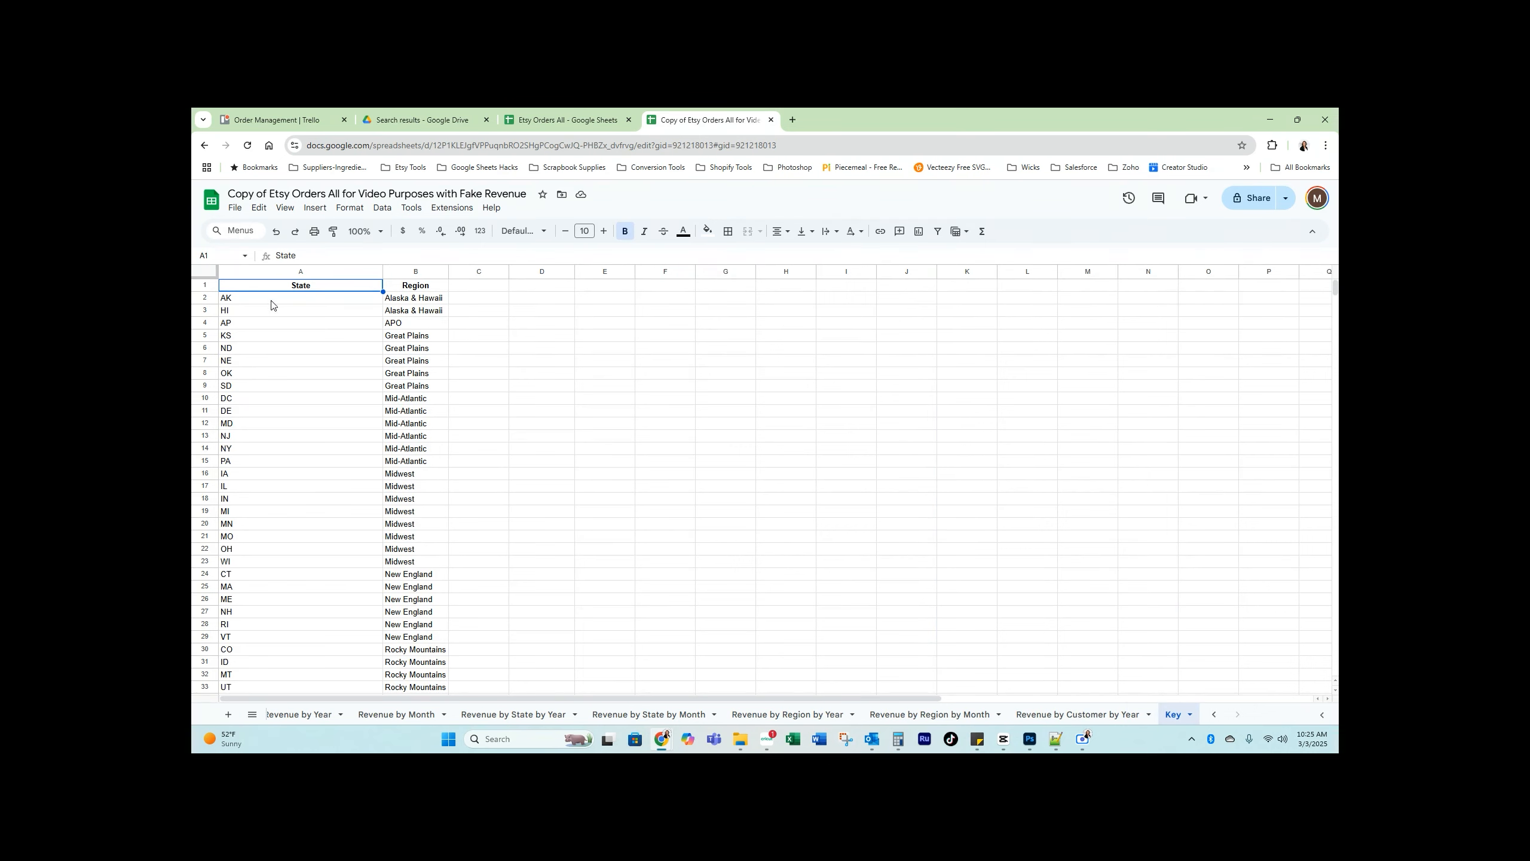
{"action": "scroll", "coordinate": [412, 512], "scroll_direction": "down", "scroll_amount": 3}
{"action": "scroll", "coordinate": [411, 513], "scroll_direction": "up", "scroll_amount": 3}
Return to the Revenue by Region by Year sheet and set its Region Filter to West Coast and back to South
{"action": "left_click", "coordinate": [789, 719]}
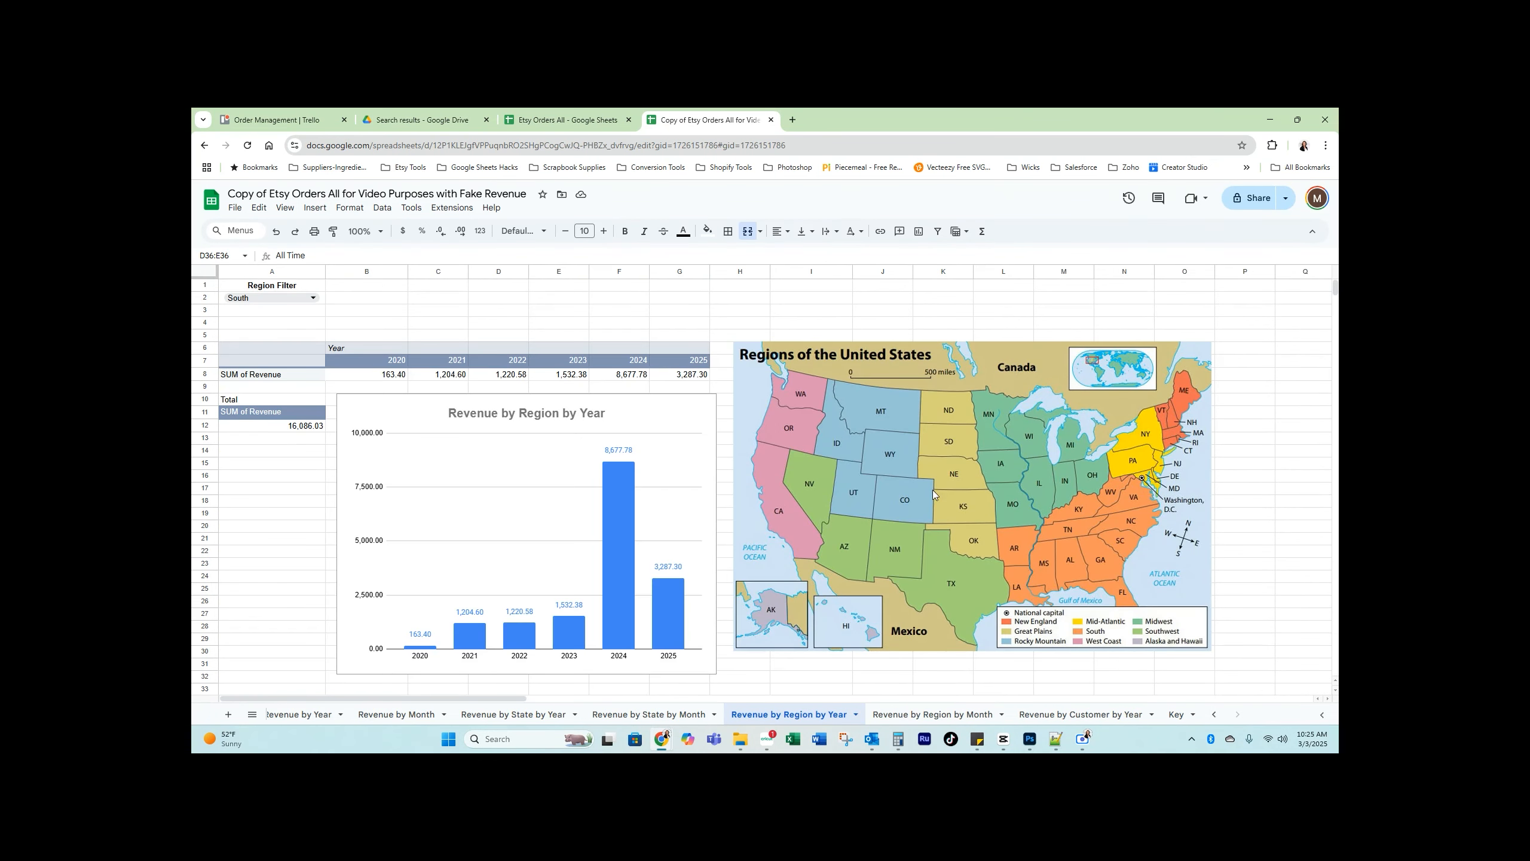
{"action": "left_click", "coordinate": [255, 298]}
{"action": "left_click", "coordinate": [255, 298]}
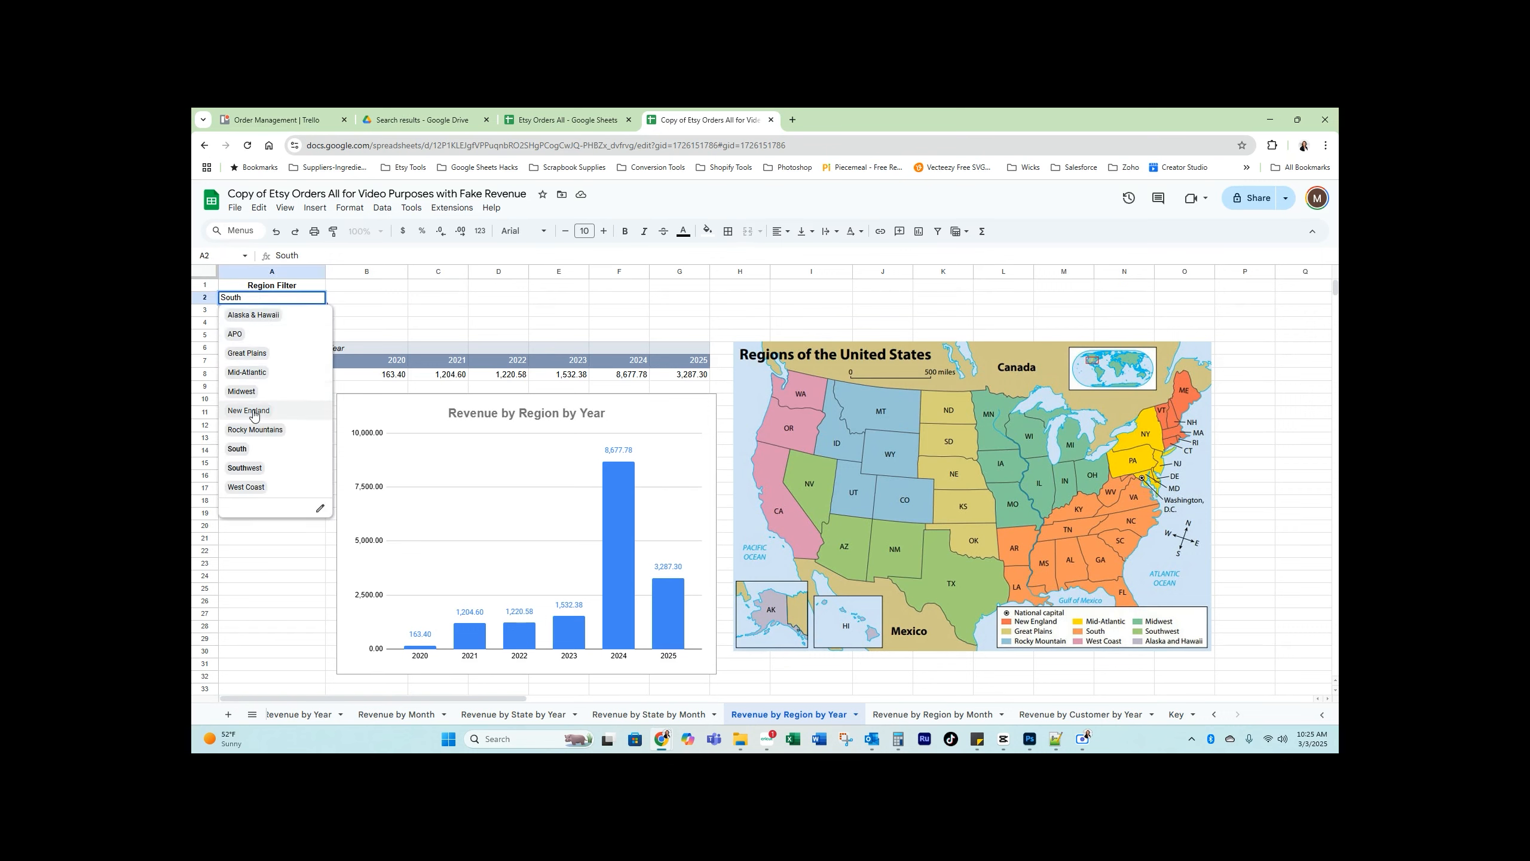
{"action": "left_click", "coordinate": [246, 487]}
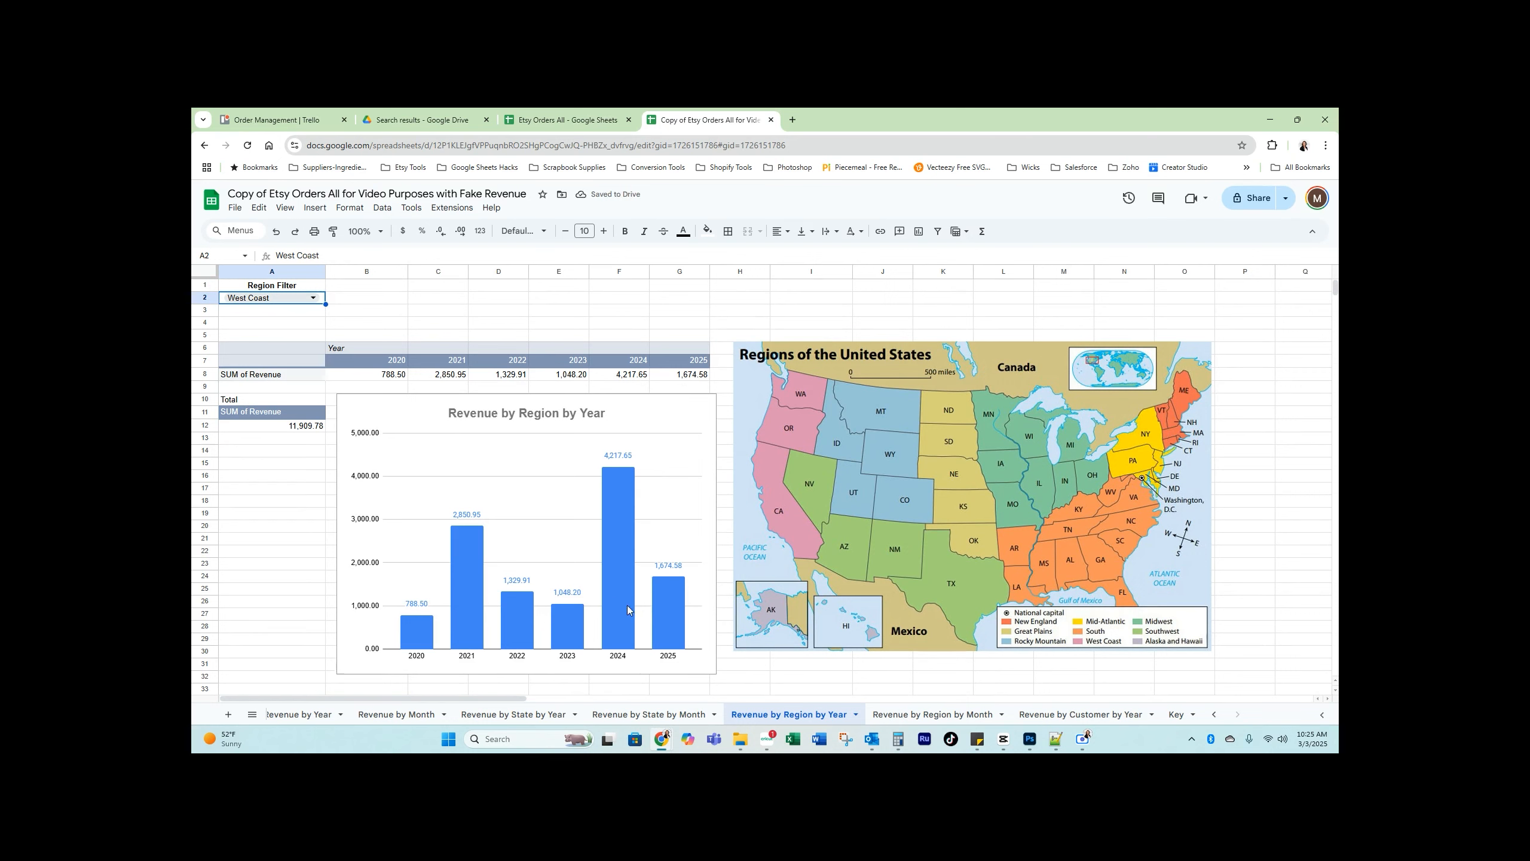
{"action": "double_click", "coordinate": [294, 298]}
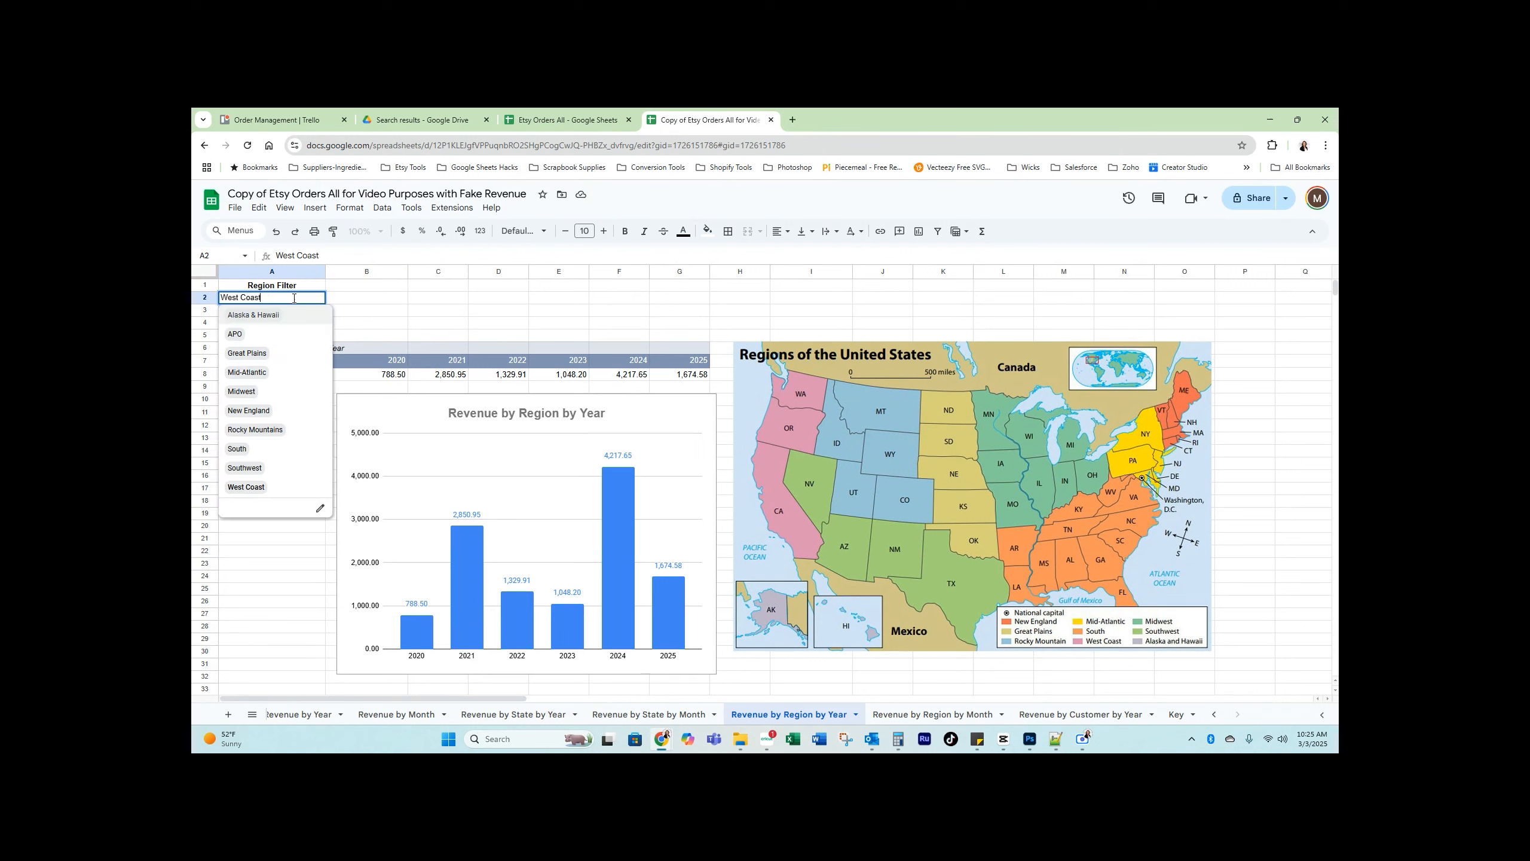
{"action": "left_click", "coordinate": [241, 449]}
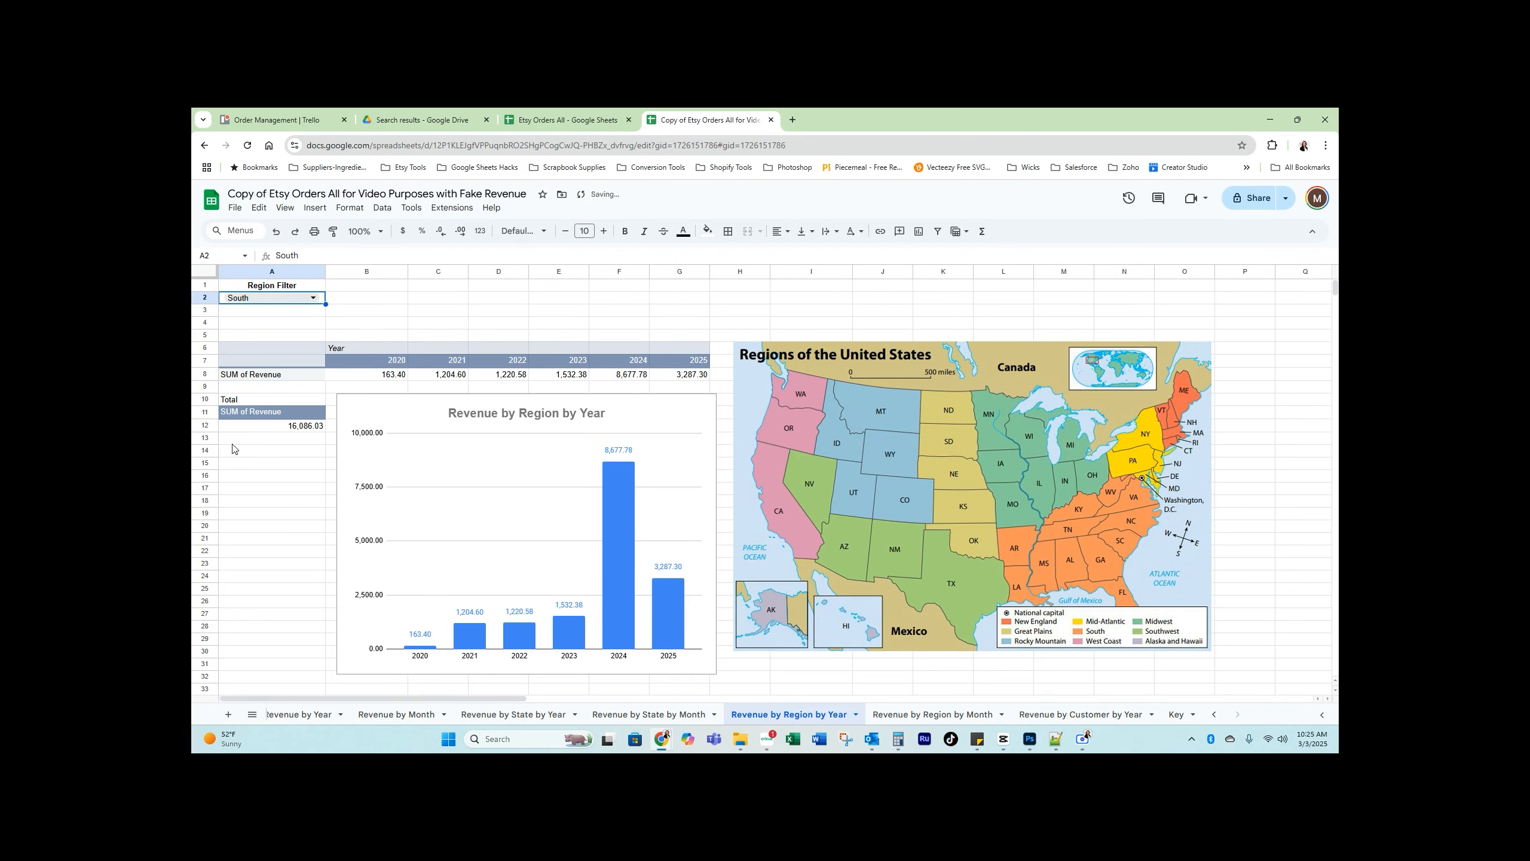
Filter the Regions in Order of Revenue table by This Year, Last Year and 2 Years Ago in turn, finishing on This Year
{"action": "scroll", "coordinate": [280, 455], "scroll_direction": "down", "scroll_amount": 6}
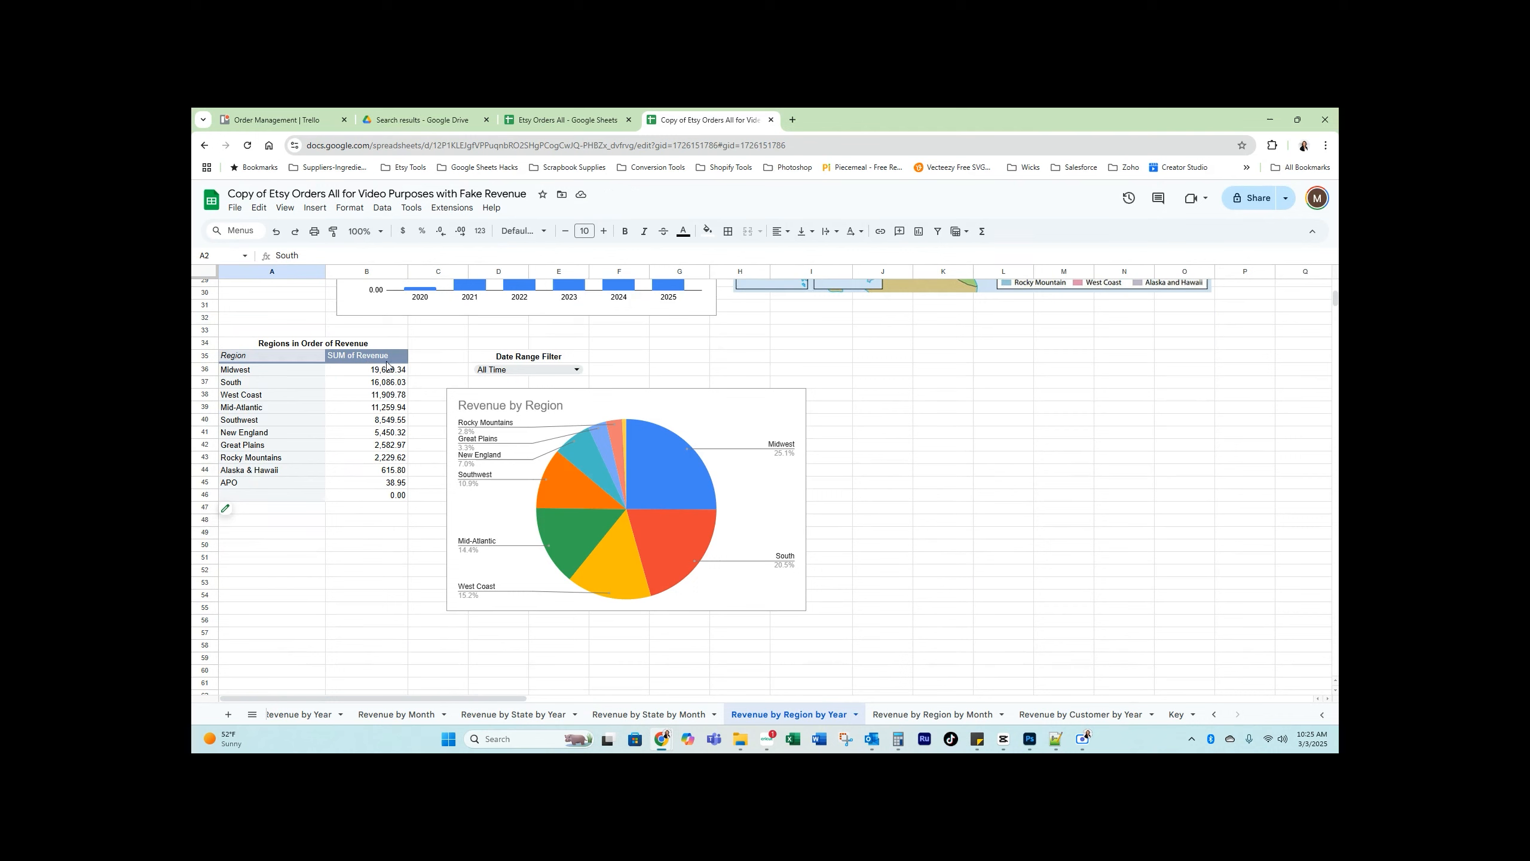
{"action": "left_click", "coordinate": [523, 368]}
{"action": "left_click", "coordinate": [637, 359]}
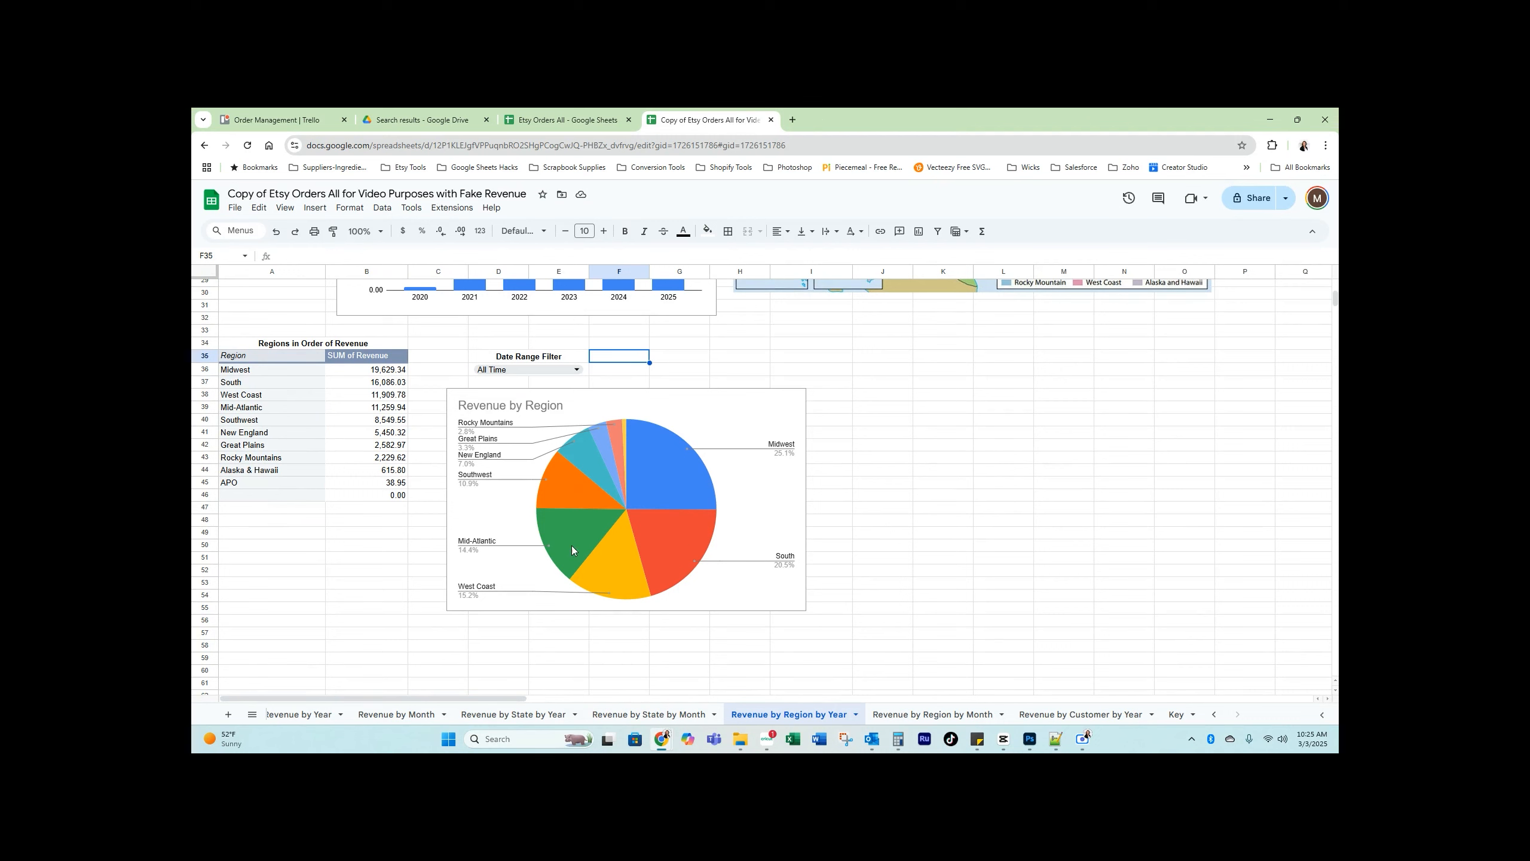
{"action": "left_click", "coordinate": [523, 370]}
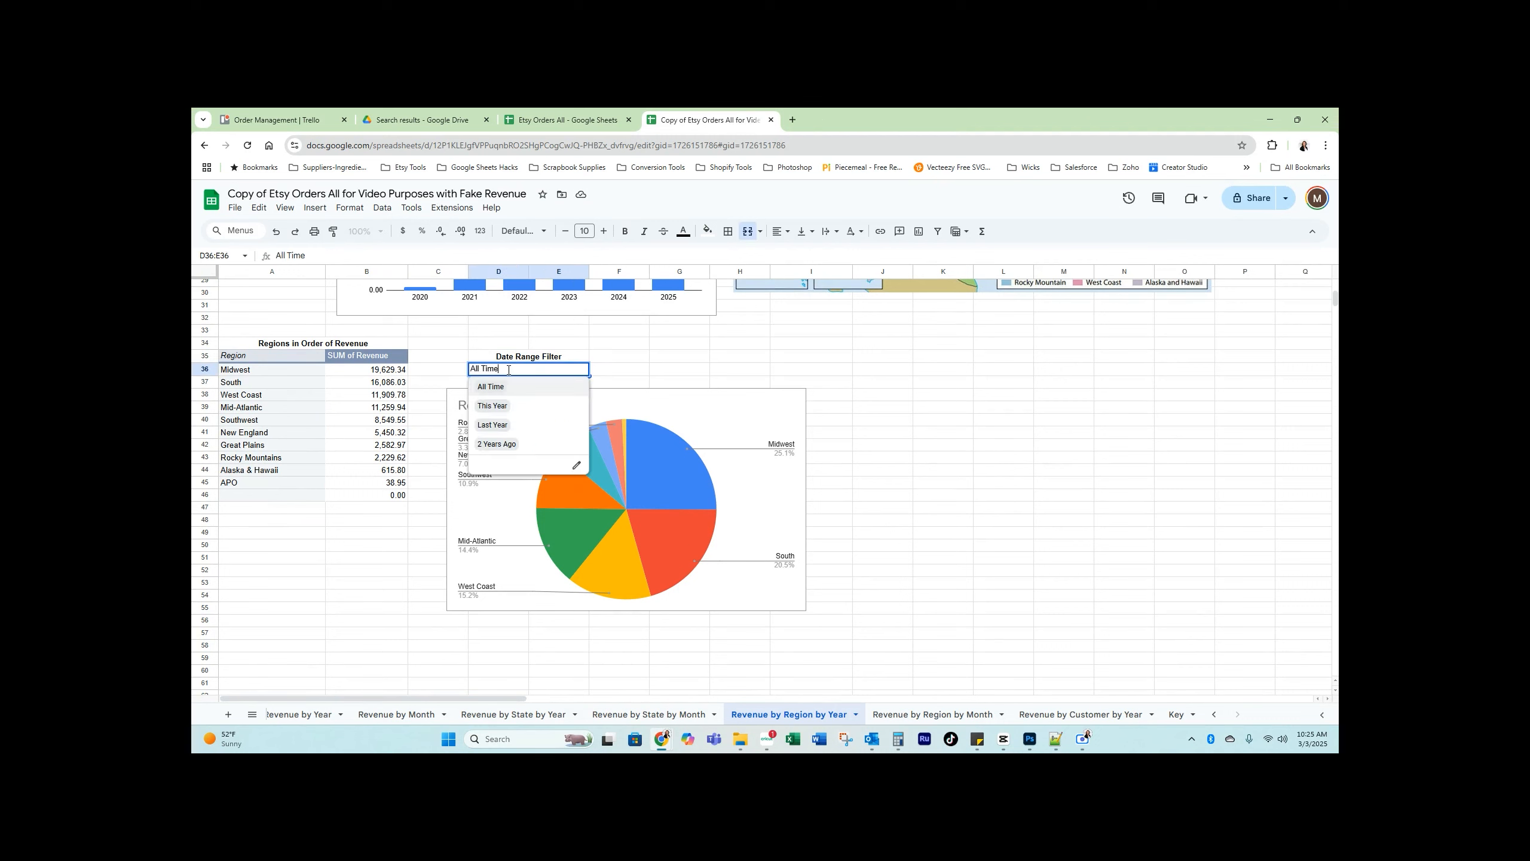
{"action": "left_click", "coordinate": [502, 402]}
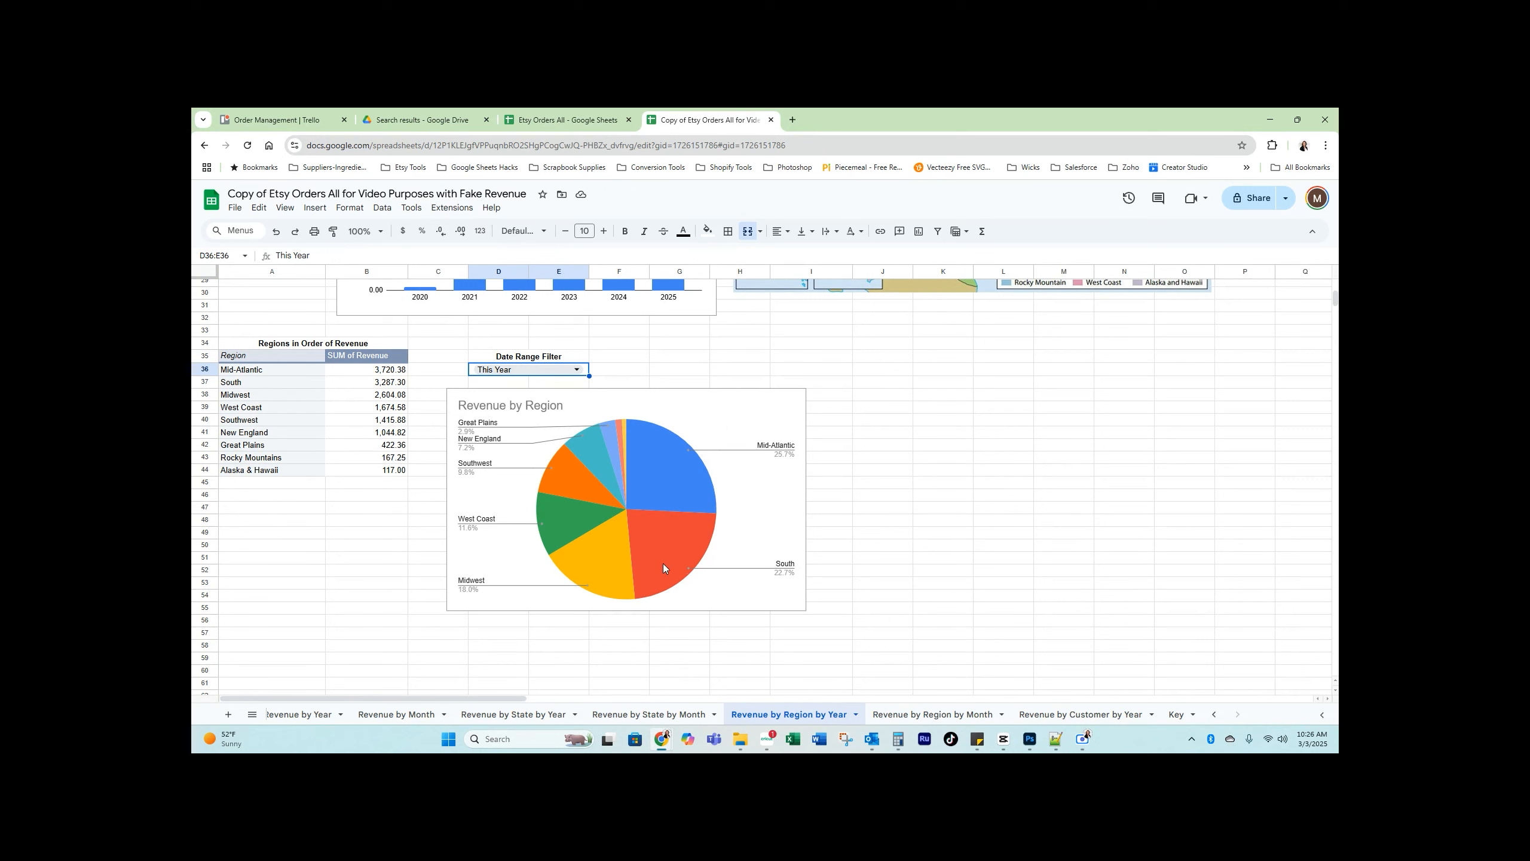
{"action": "left_click", "coordinate": [527, 369]}
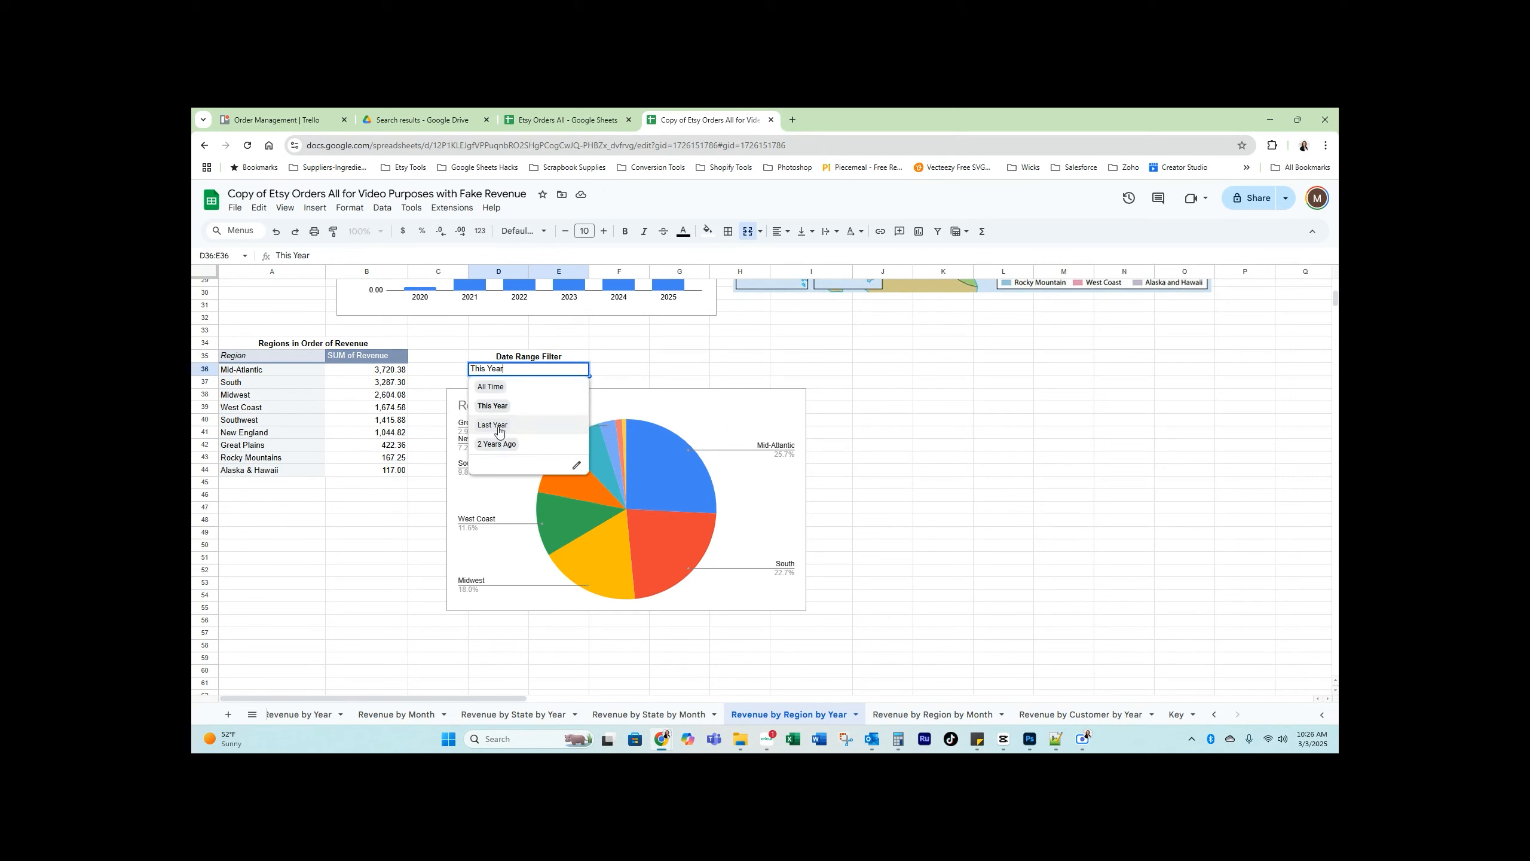
{"action": "left_click", "coordinate": [494, 425]}
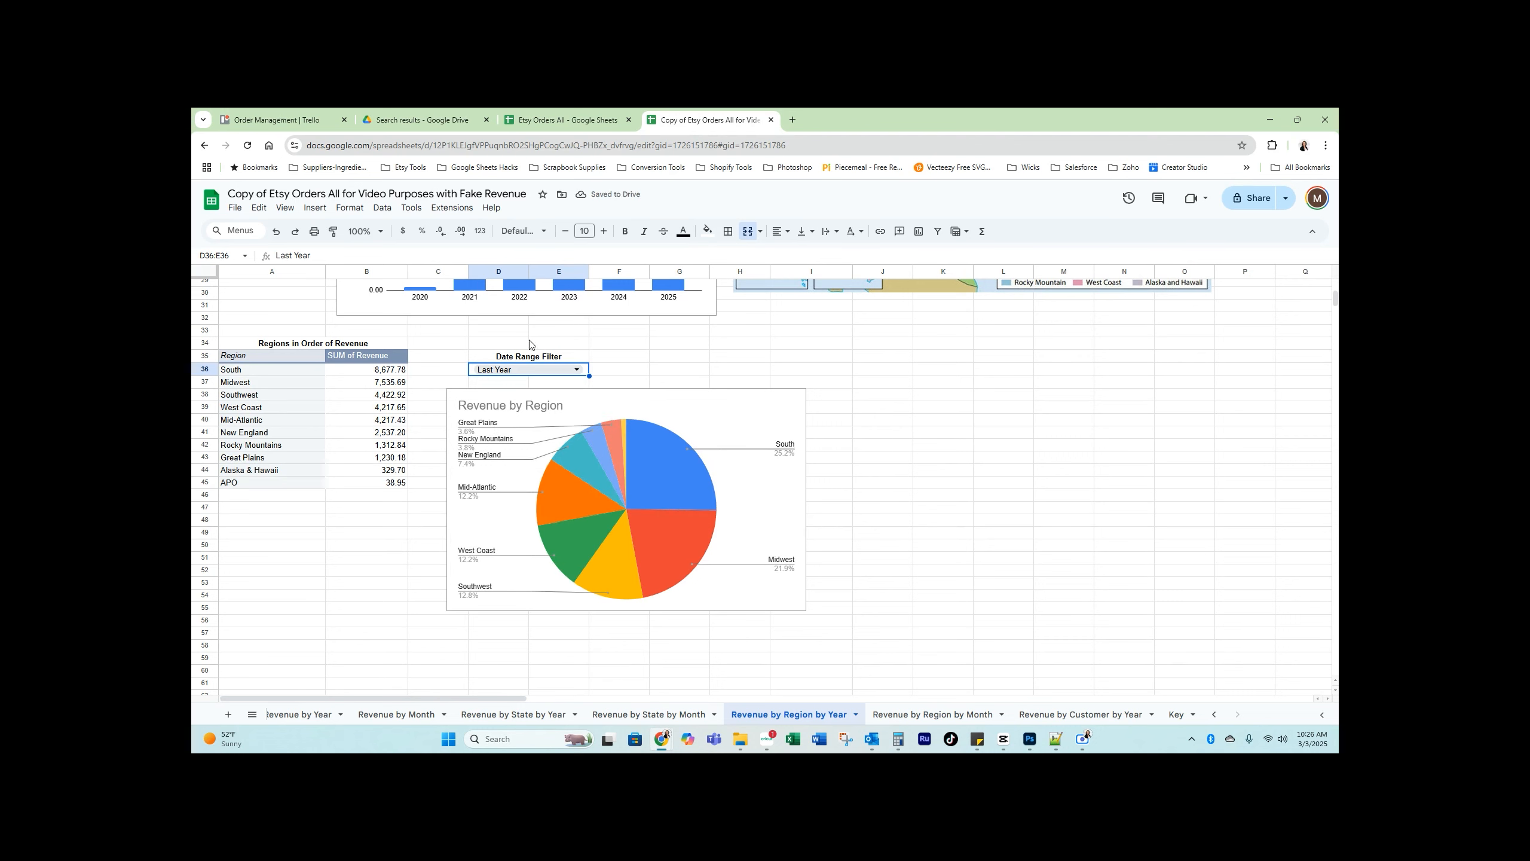
{"action": "left_click", "coordinate": [523, 369]}
{"action": "left_click", "coordinate": [504, 445]}
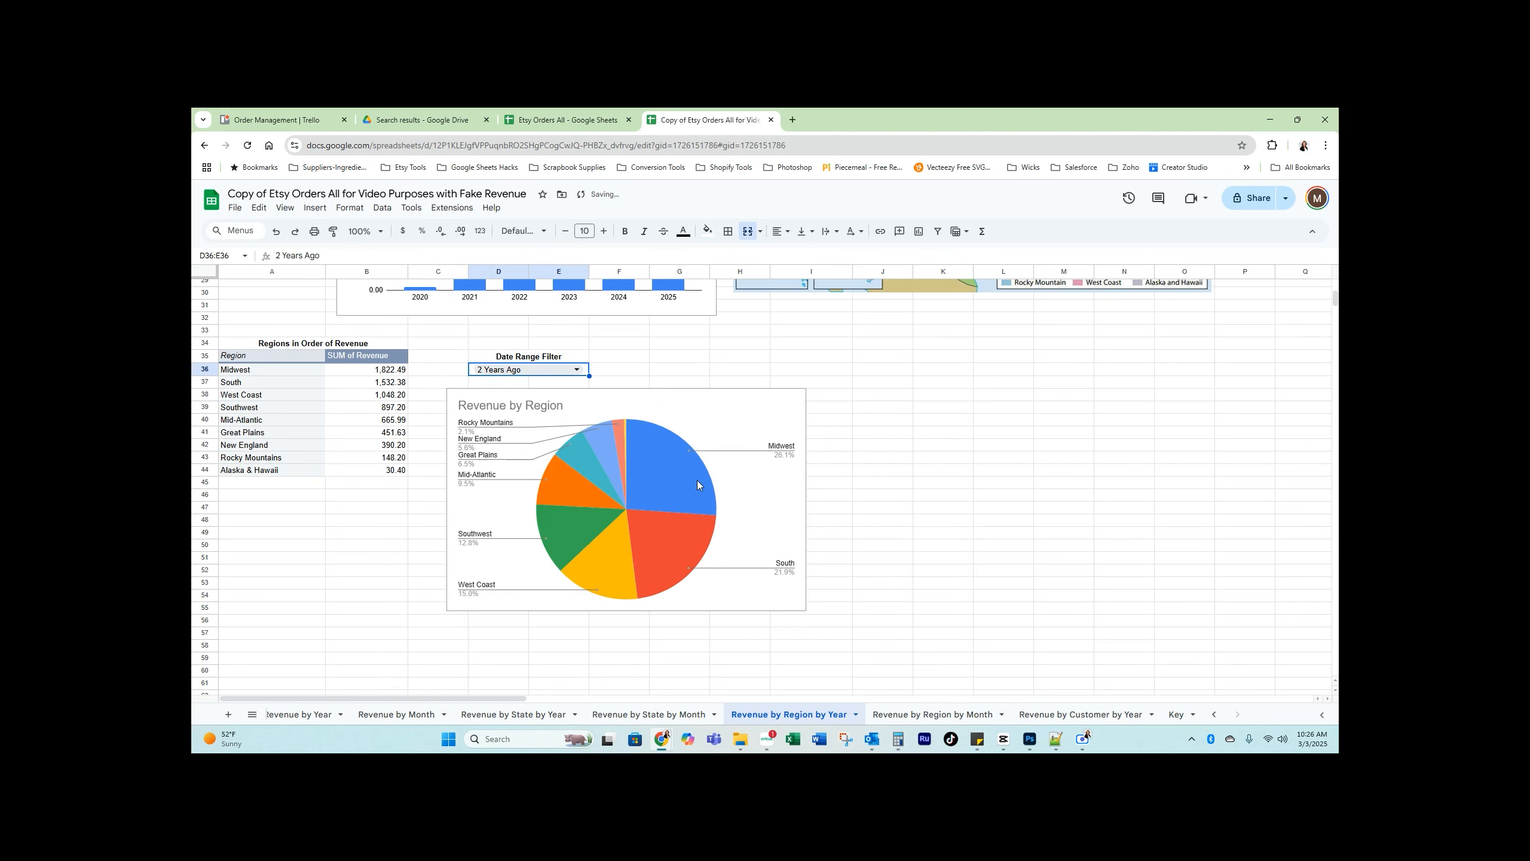
{"action": "left_click", "coordinate": [525, 370]}
{"action": "left_click", "coordinate": [499, 406]}
Open the Revenue by Region by Month sheet and set its Date Range Filter to Last 24 Months
{"action": "scroll", "coordinate": [1040, 386], "scroll_direction": "up", "scroll_amount": 5}
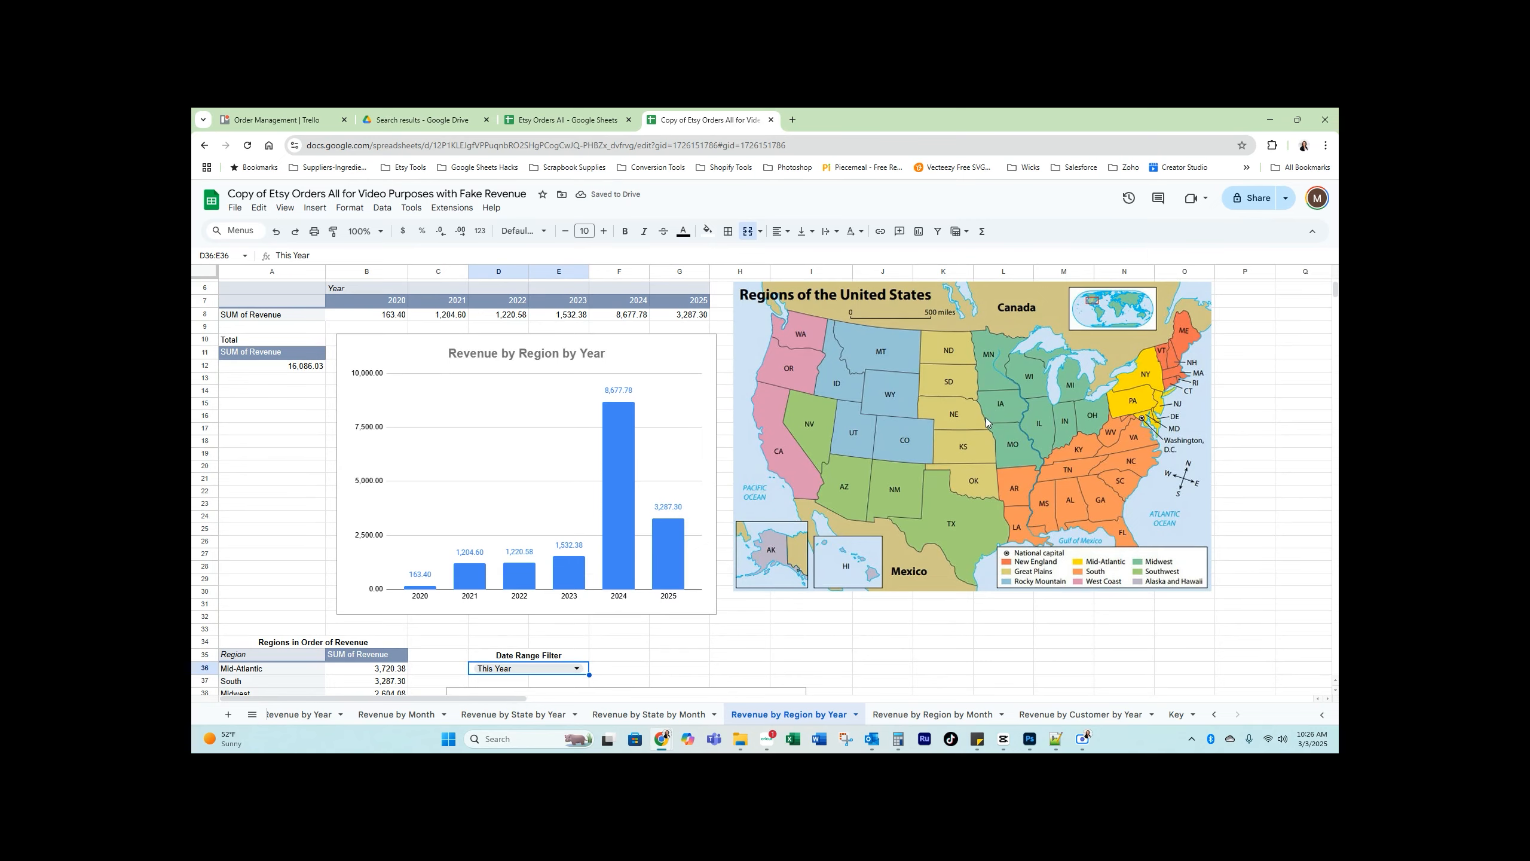
{"action": "scroll", "coordinate": [958, 437], "scroll_direction": "down", "scroll_amount": 7}
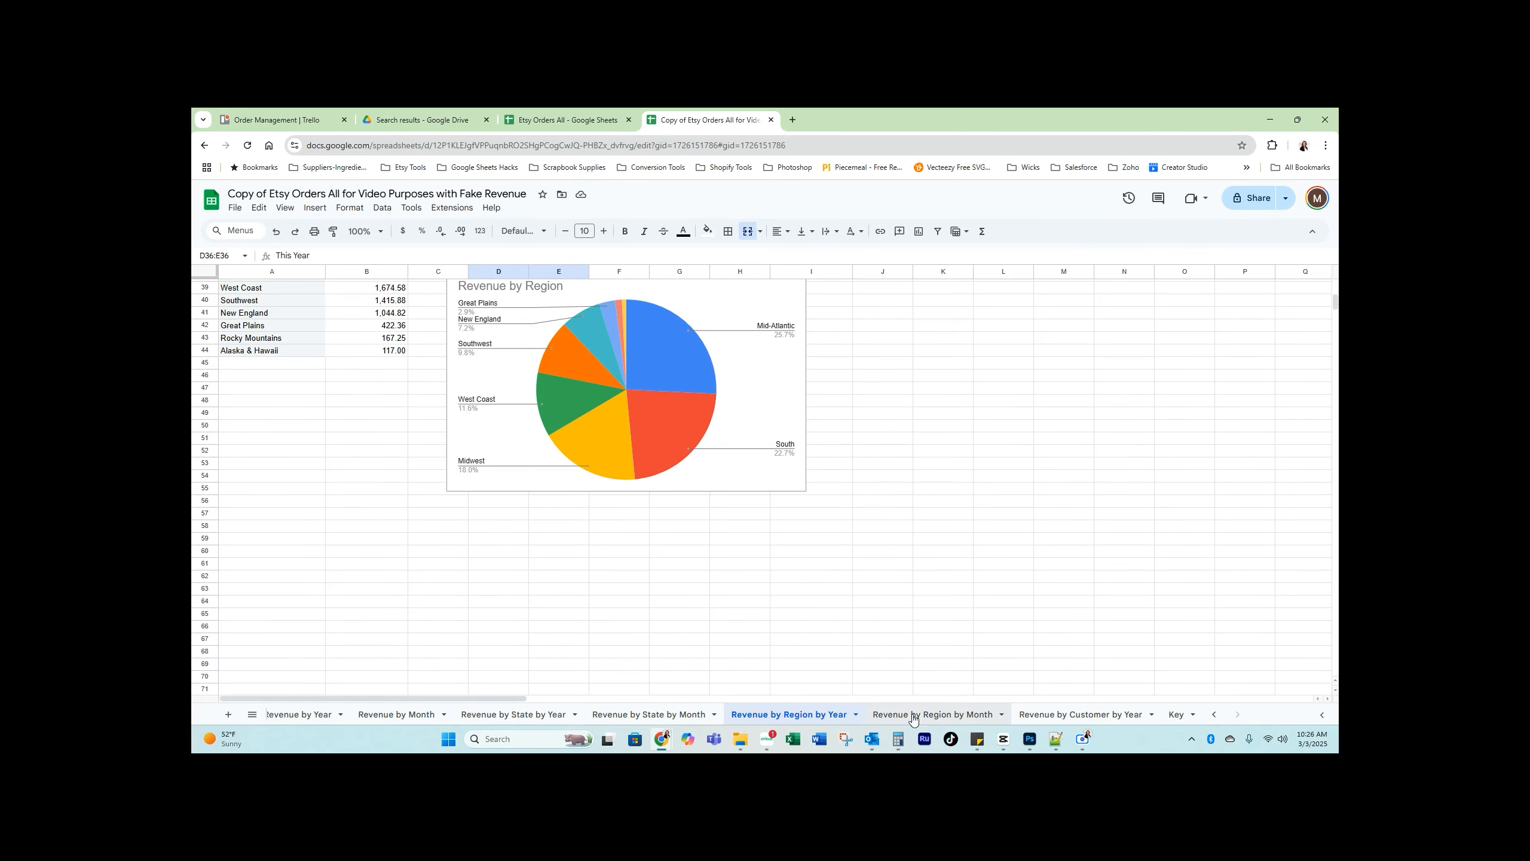
{"action": "scroll", "coordinate": [479, 512], "scroll_direction": "up", "scroll_amount": 3}
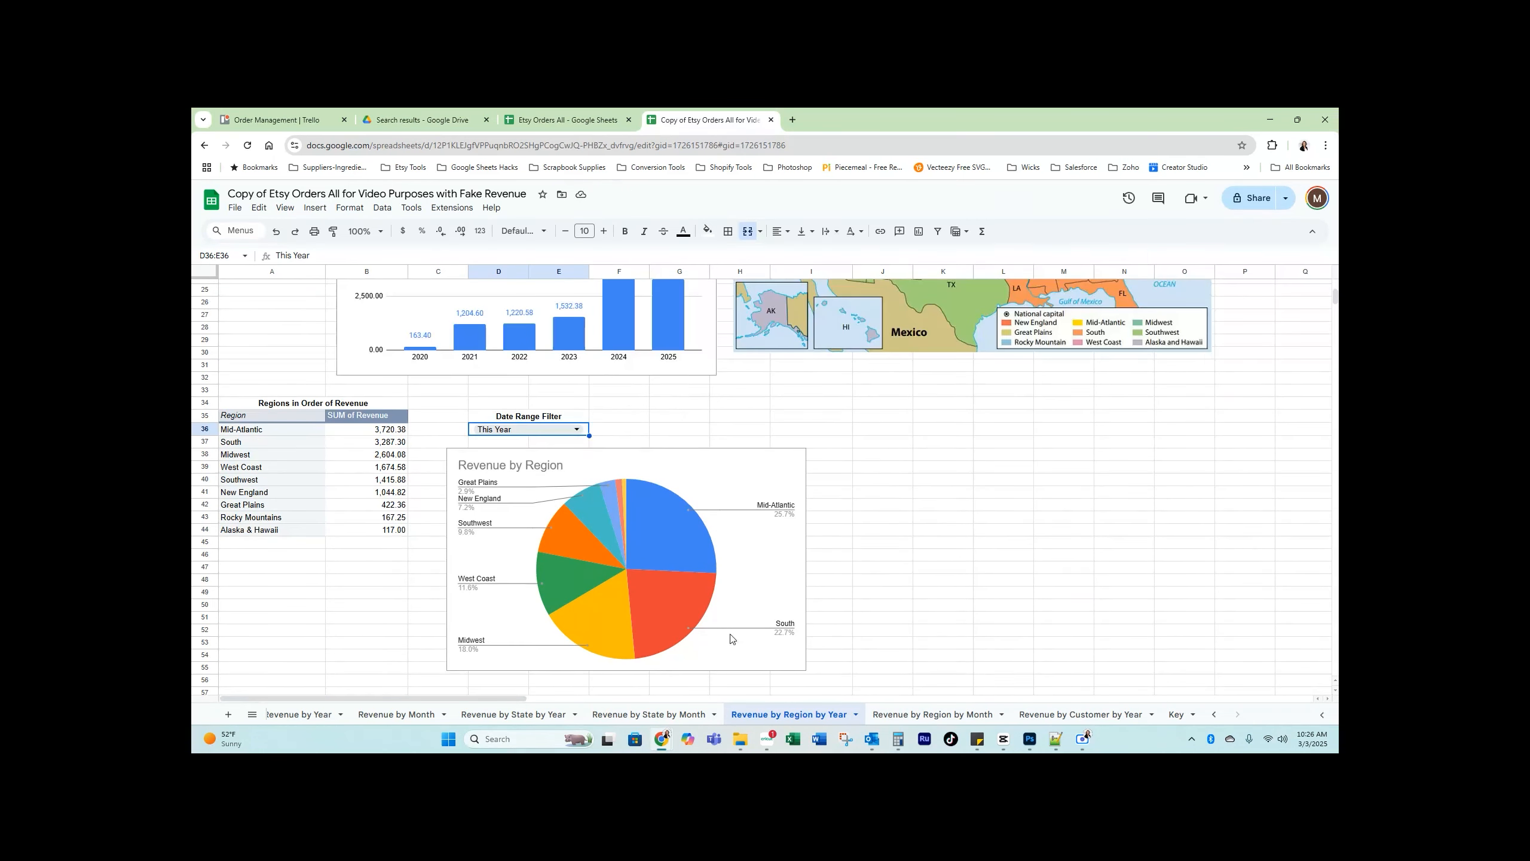
{"action": "left_click", "coordinate": [910, 716]}
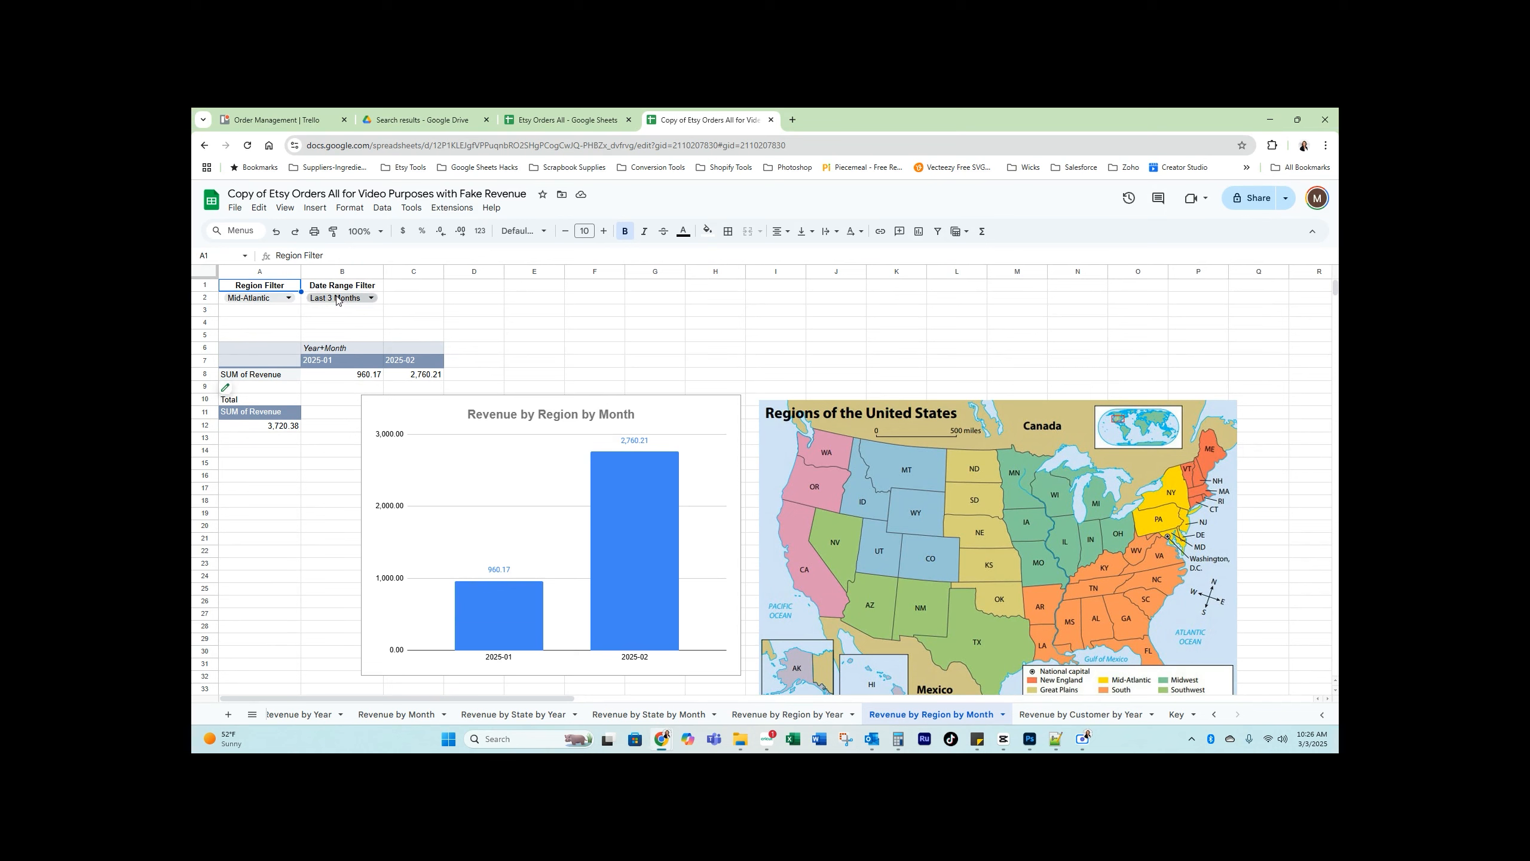
{"action": "left_click", "coordinate": [361, 298]}
{"action": "left_click", "coordinate": [338, 413]}
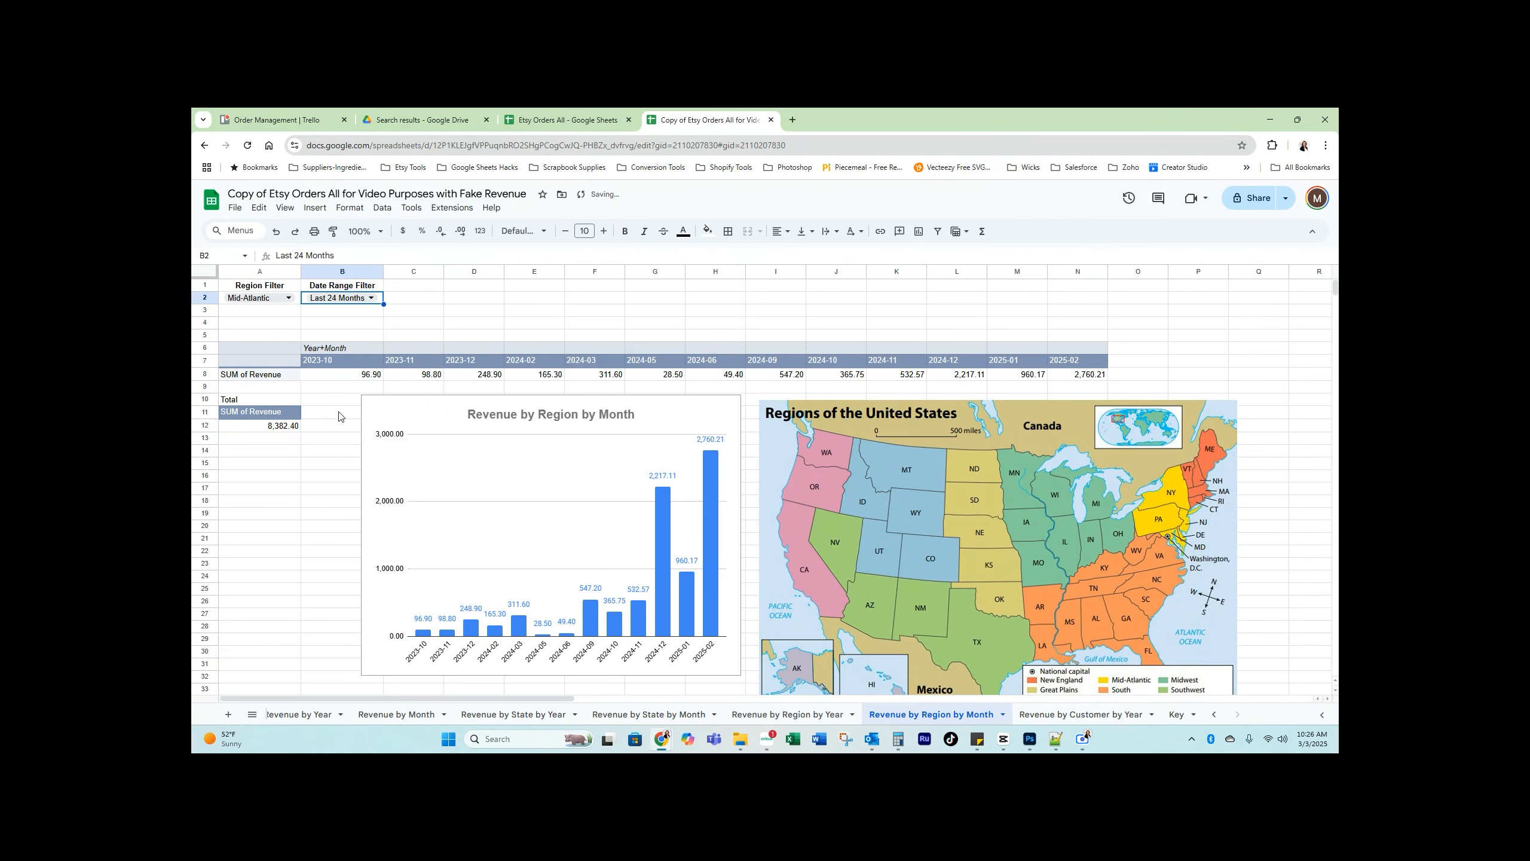
Set the Region Filter on the Revenue by Region by Month sheet to South and review the monthly revenue chart
{"action": "double_click", "coordinate": [243, 297]}
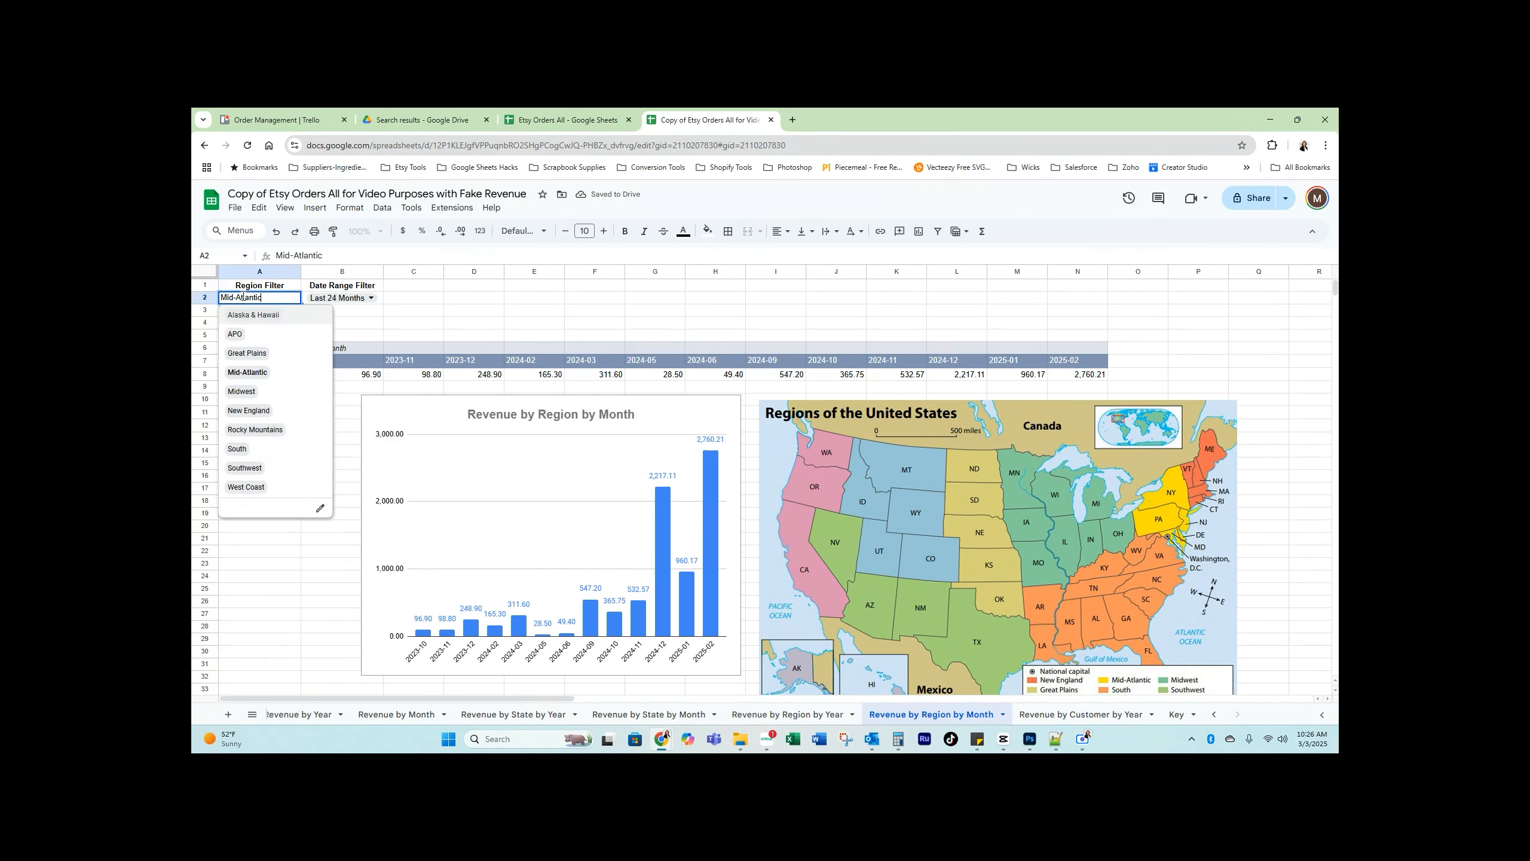
{"action": "left_click", "coordinate": [236, 453]}
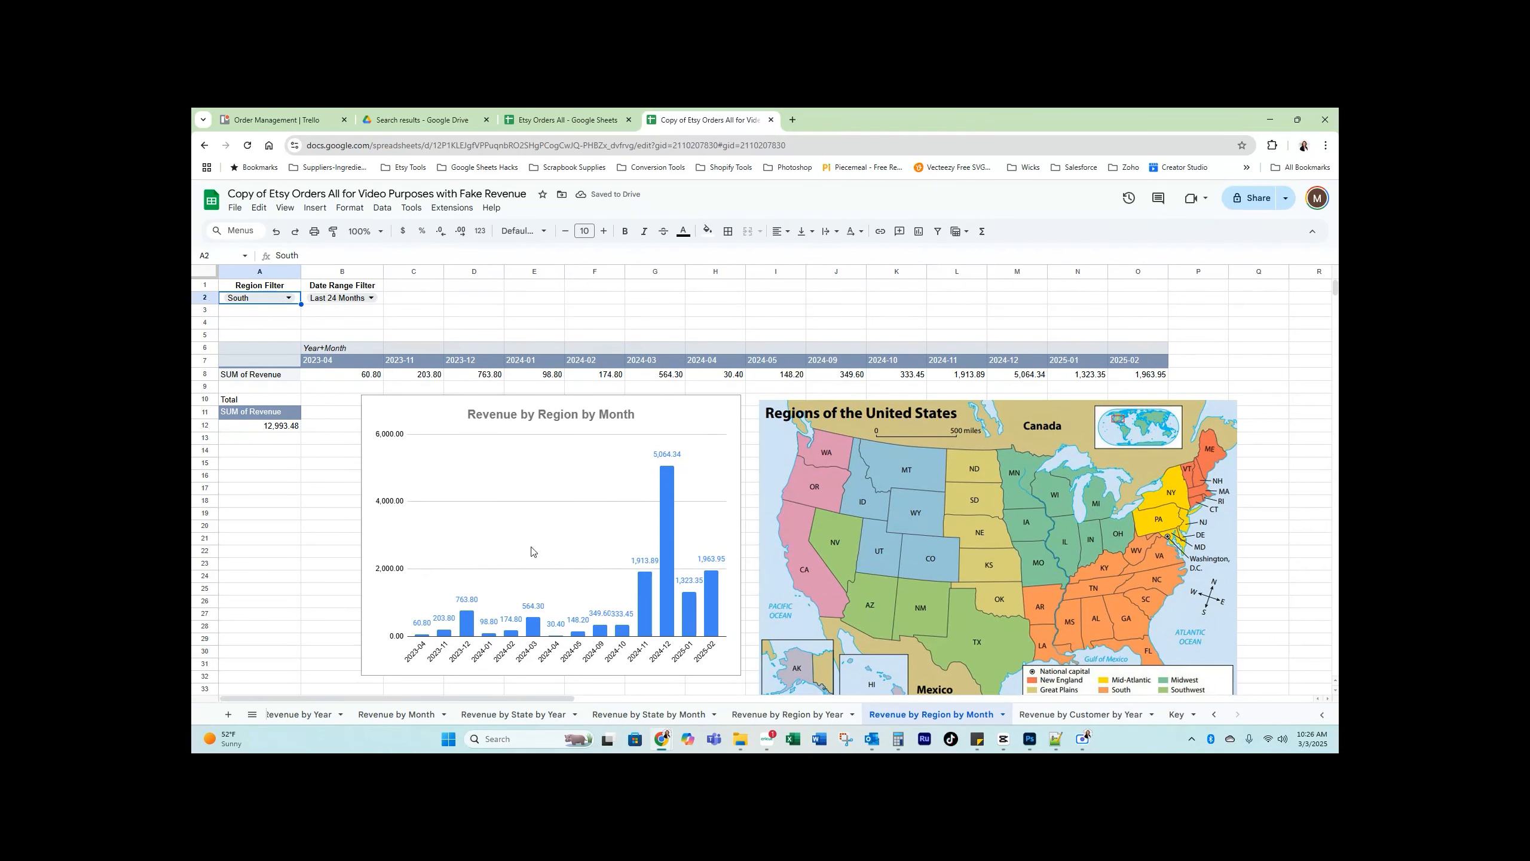
{"action": "scroll", "coordinate": [532, 551], "scroll_direction": "down", "scroll_amount": 4}
{"action": "scroll", "coordinate": [531, 547], "scroll_direction": "up", "scroll_amount": 3}
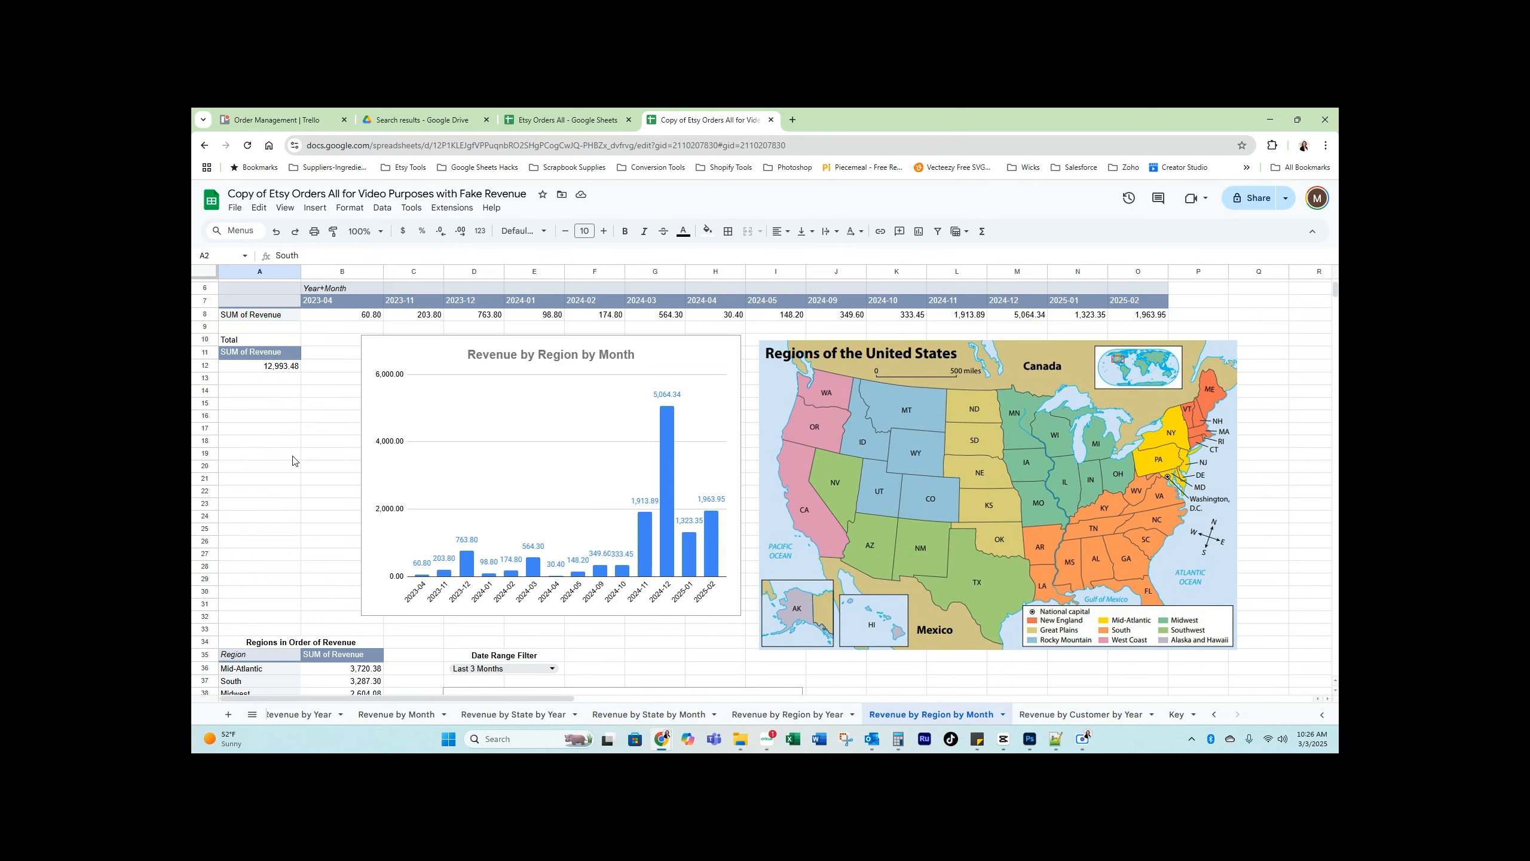
Filter the Regions in Order of Revenue table by Last 3 Months, Last 6 Months, Last 24 Months and finally November
{"action": "scroll", "coordinate": [294, 461], "scroll_direction": "down", "scroll_amount": 5}
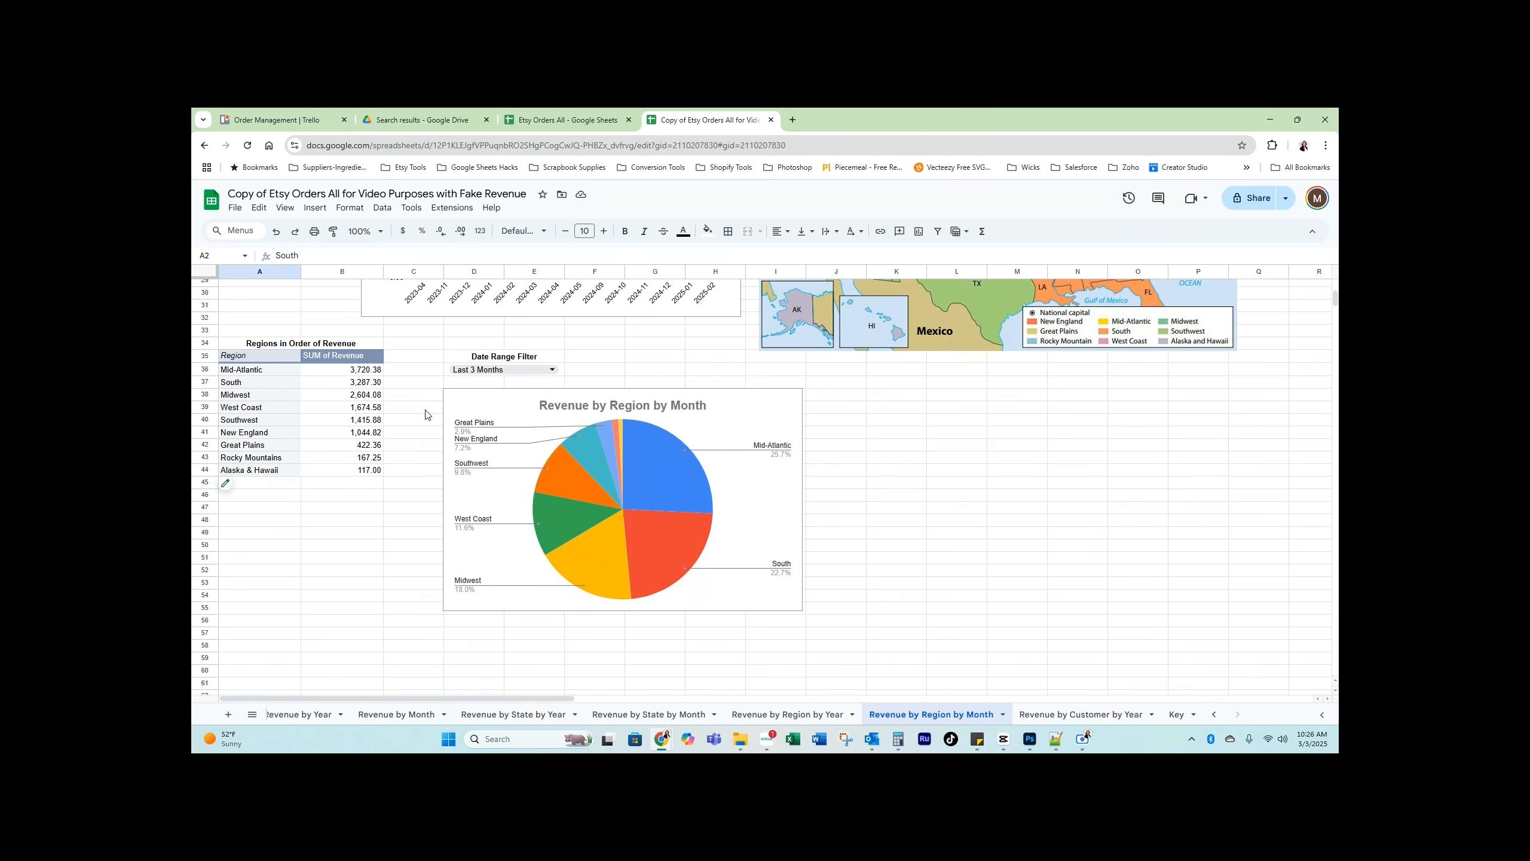
{"action": "left_click", "coordinate": [492, 370]}
{"action": "left_click", "coordinate": [487, 389]}
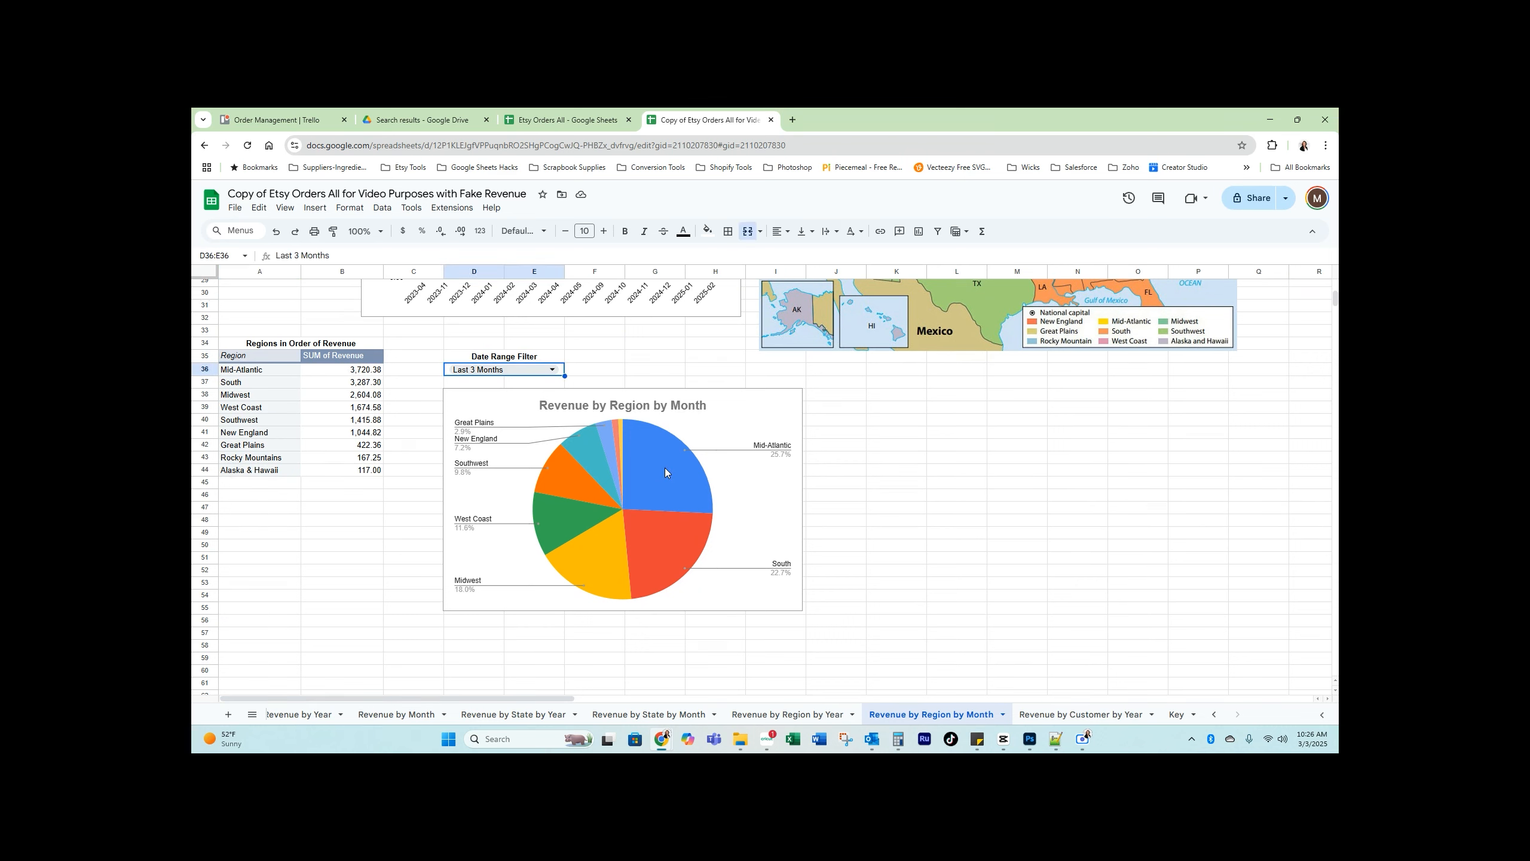
{"action": "left_click", "coordinate": [494, 371]}
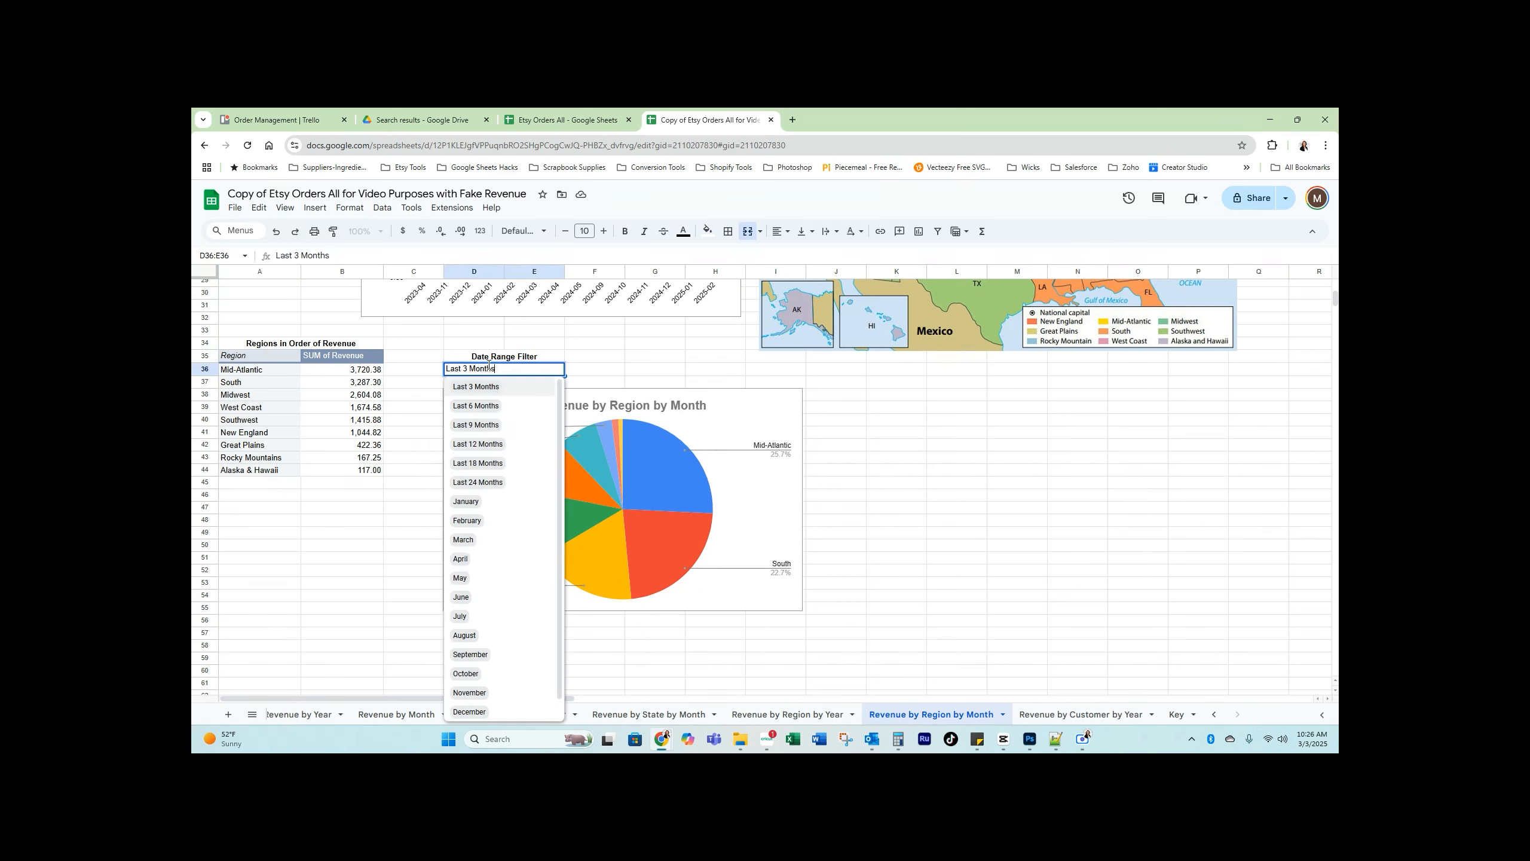
{"action": "left_click", "coordinate": [471, 407]}
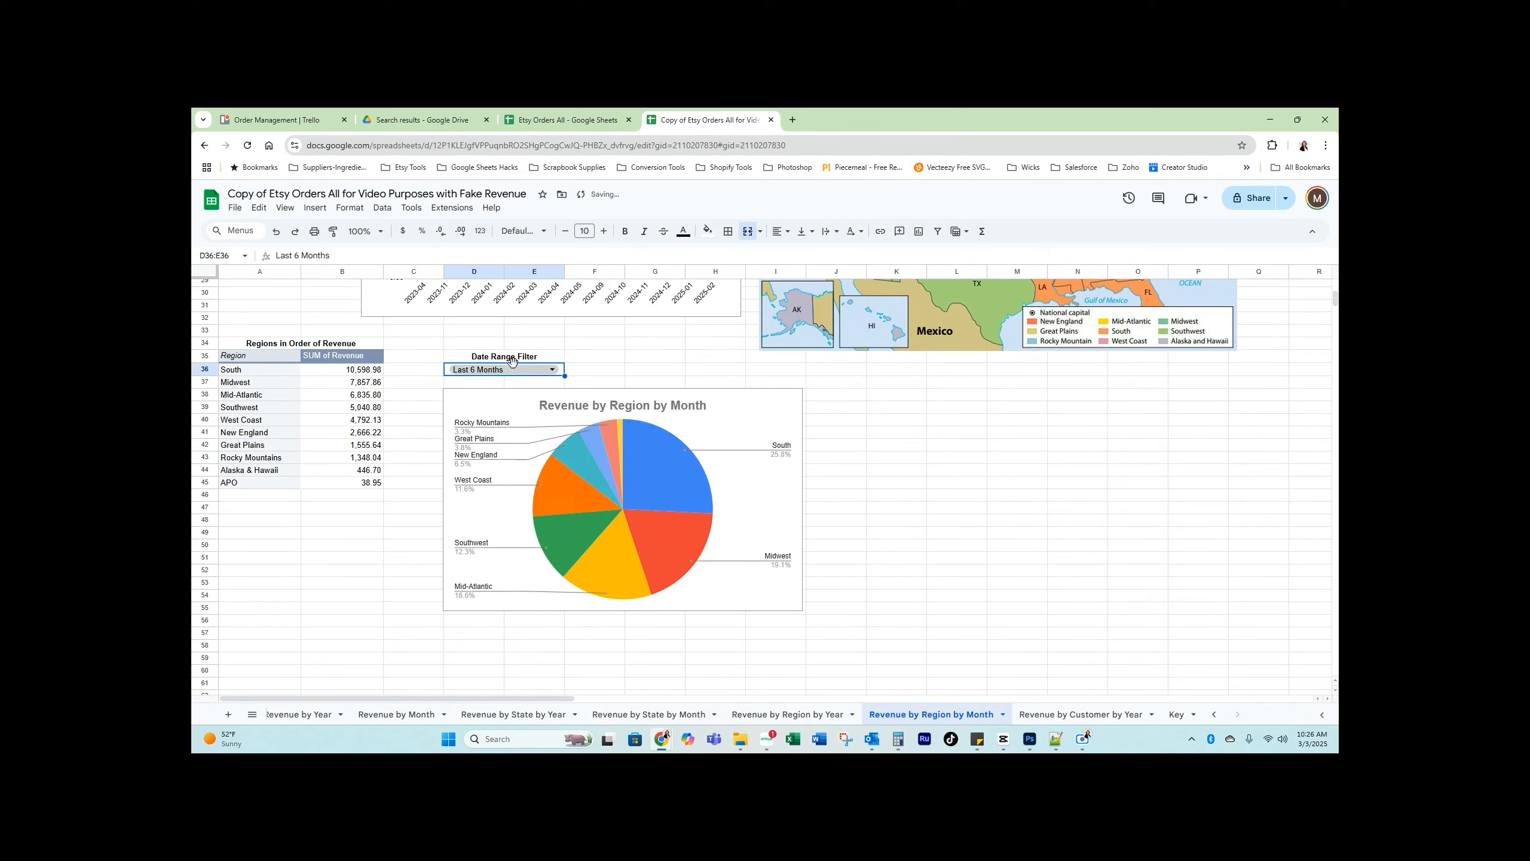
{"action": "left_click", "coordinate": [494, 370]}
{"action": "left_click", "coordinate": [471, 486]}
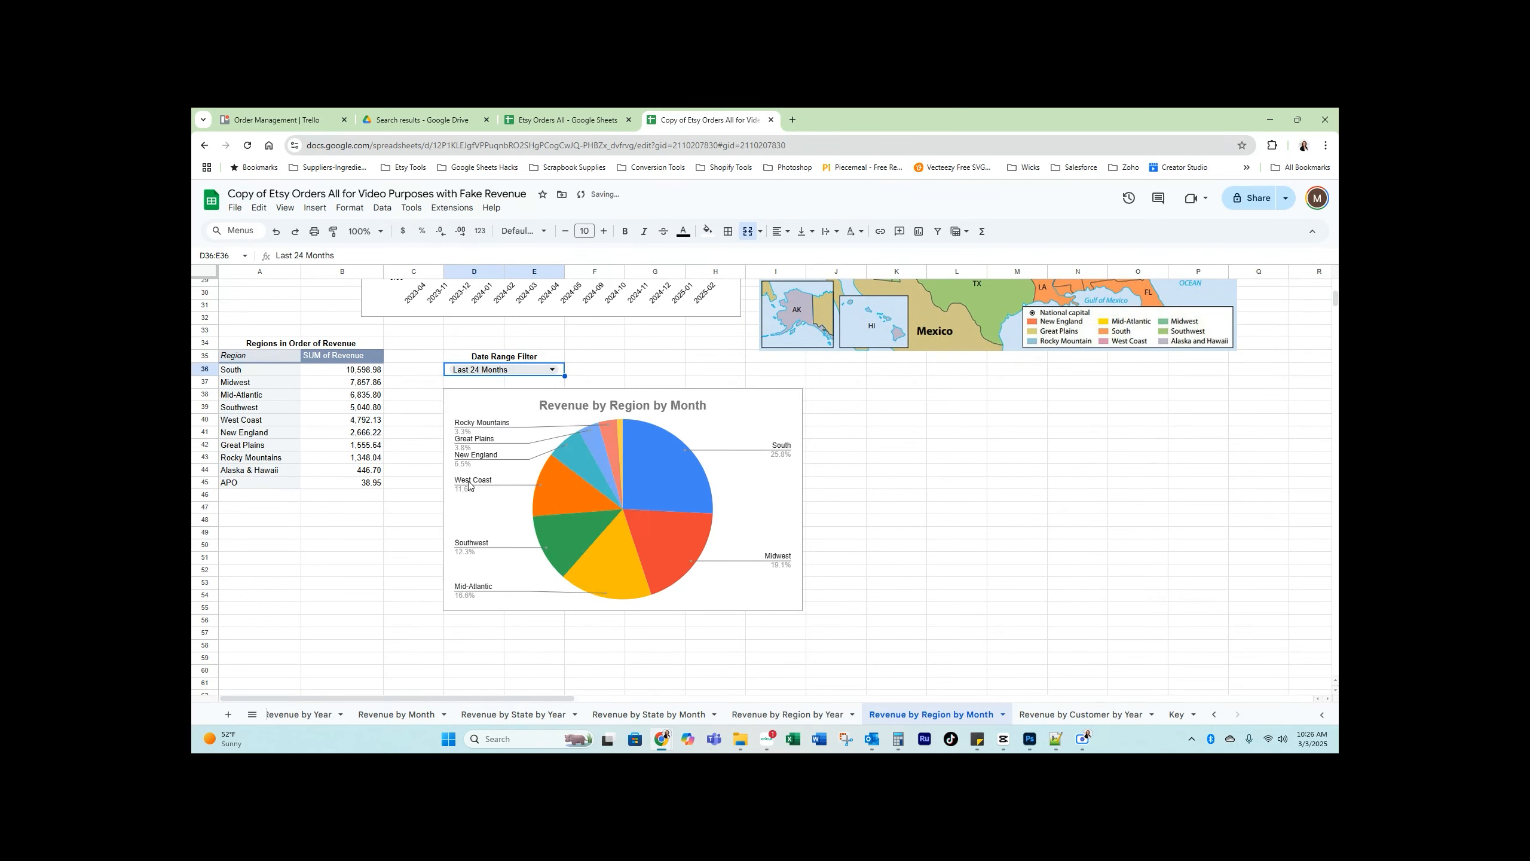
{"action": "left_click", "coordinate": [505, 370]}
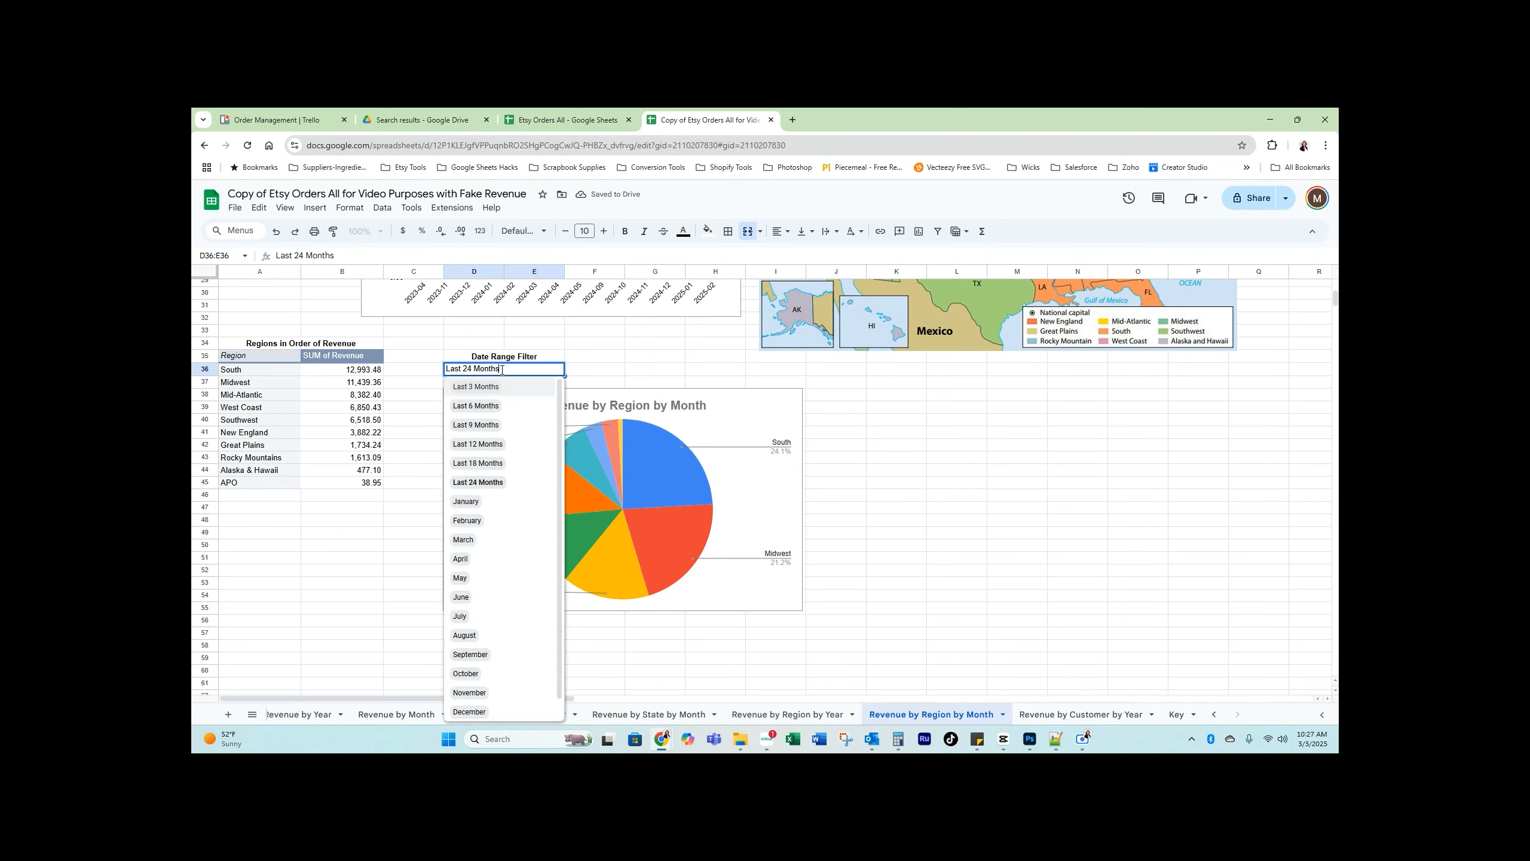
{"action": "left_click", "coordinate": [470, 693]}
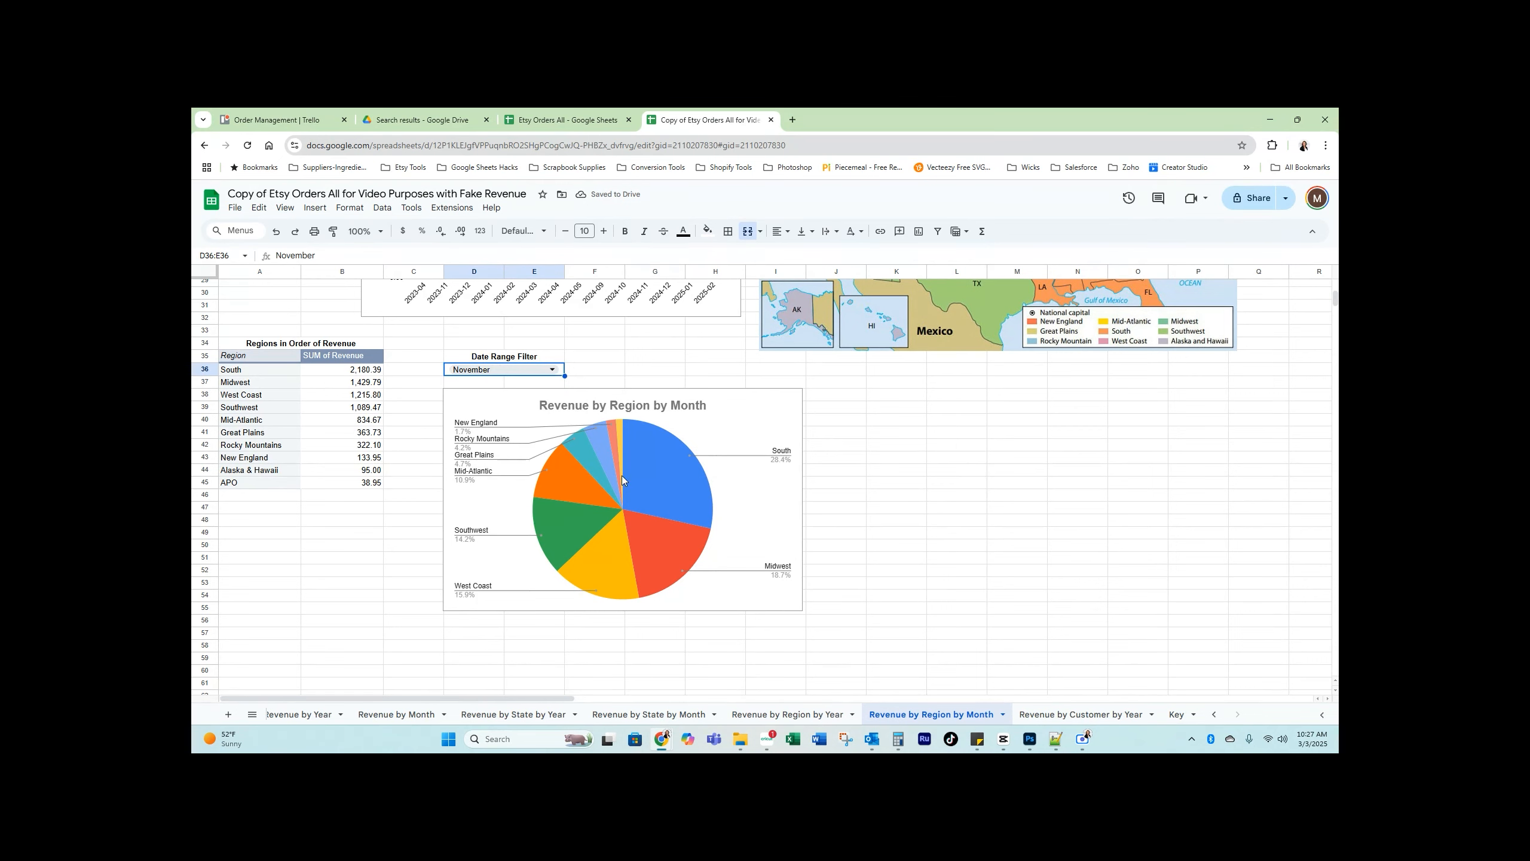
Open the Revenue by Customer by Year sheet, and look through the region and customer lists on the Key sheet
{"action": "left_click", "coordinate": [1095, 714]}
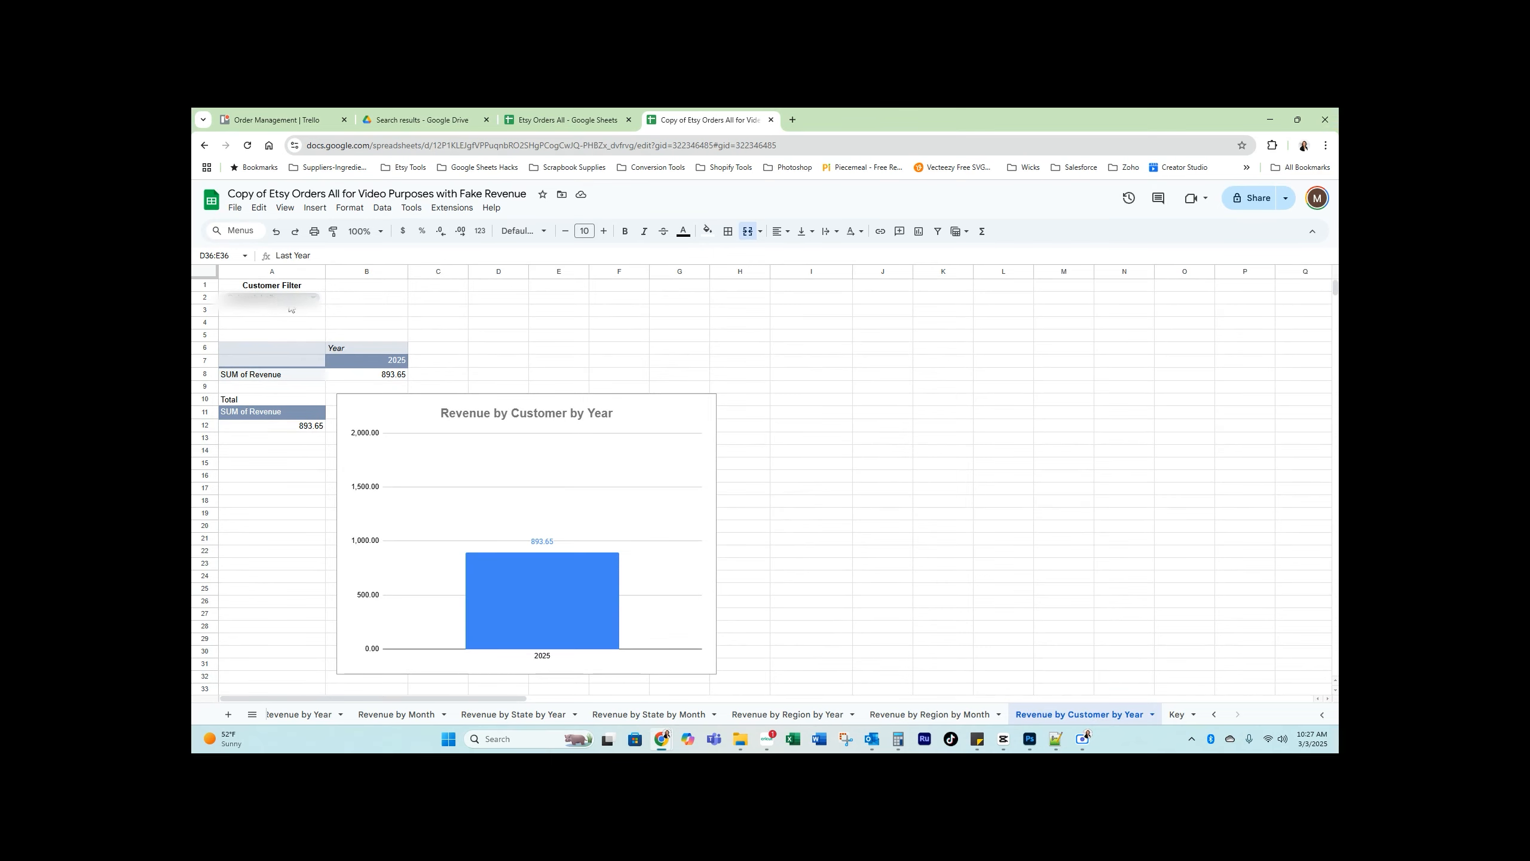
{"action": "left_click", "coordinate": [1173, 714]}
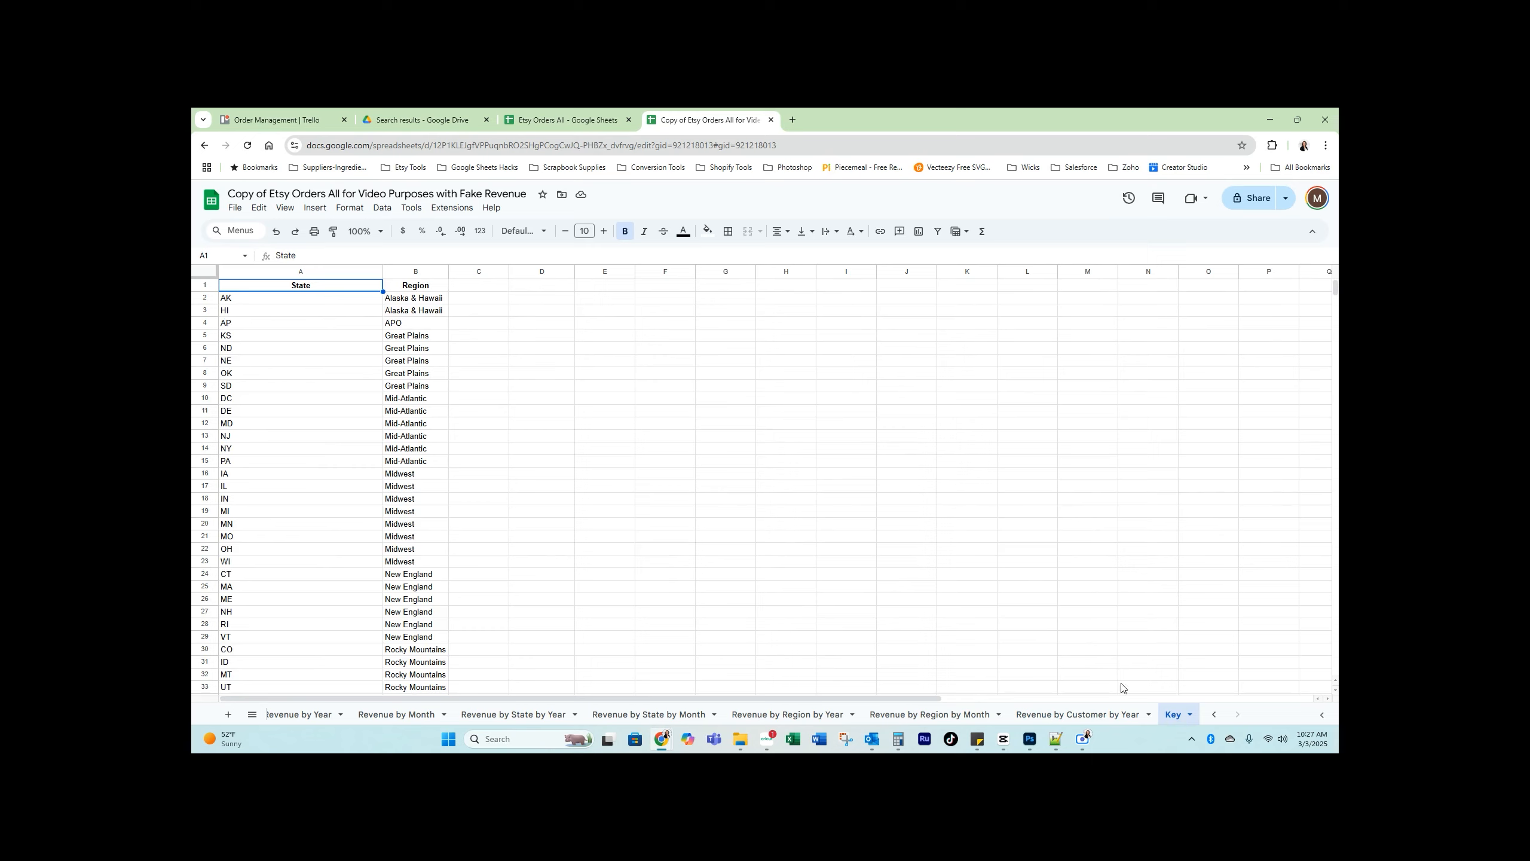
{"action": "scroll", "coordinate": [487, 445], "scroll_direction": "down", "scroll_amount": 6}
{"action": "scroll", "coordinate": [487, 444], "scroll_direction": "down", "scroll_amount": 5}
{"action": "scroll", "coordinate": [471, 444], "scroll_direction": "down", "scroll_amount": 5}
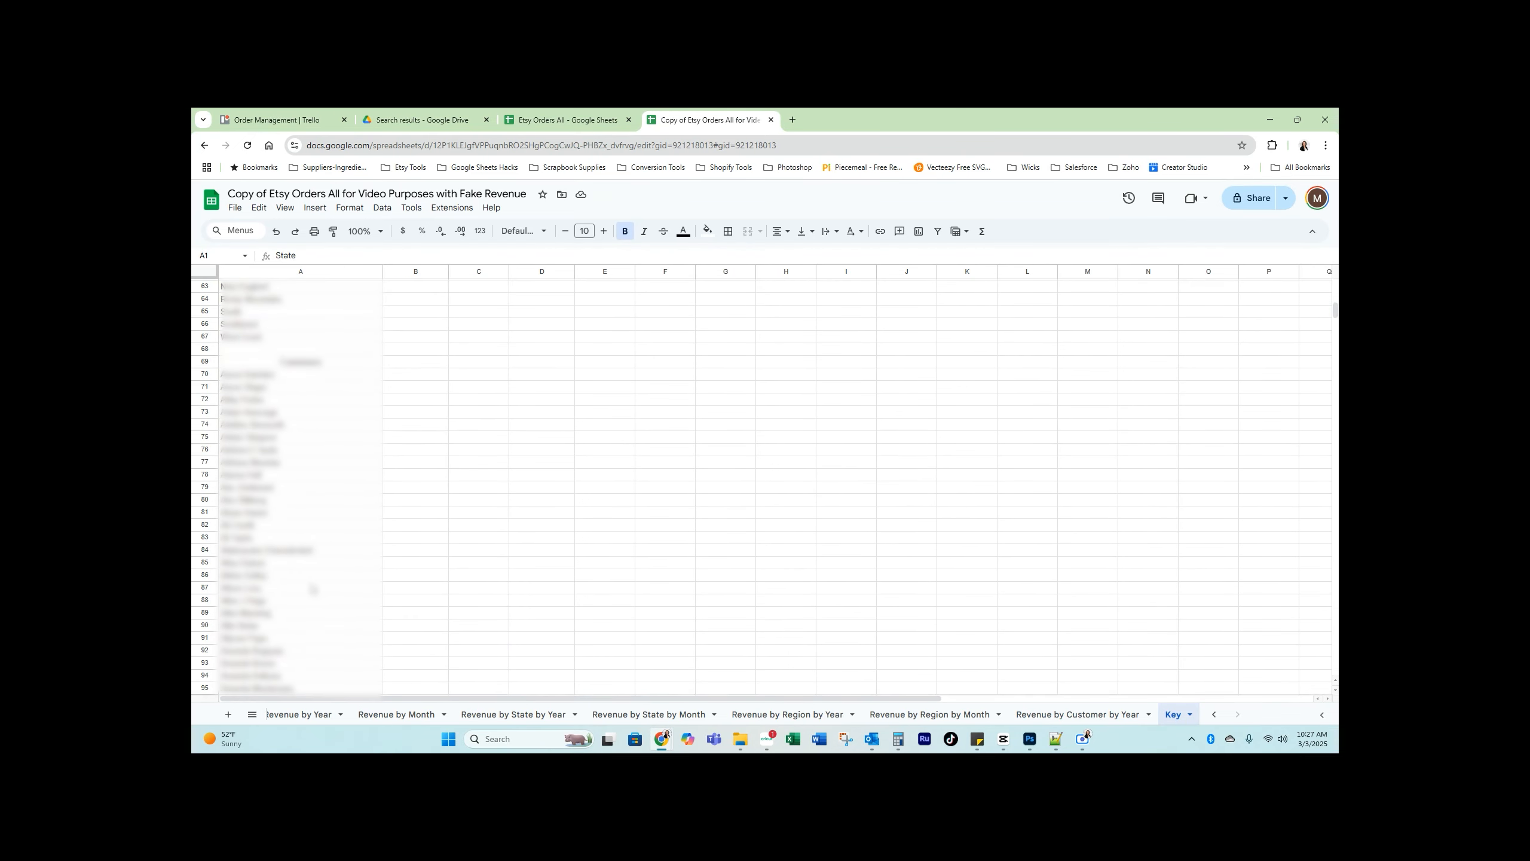
{"action": "scroll", "coordinate": [314, 588], "scroll_direction": "up", "scroll_amount": 4}
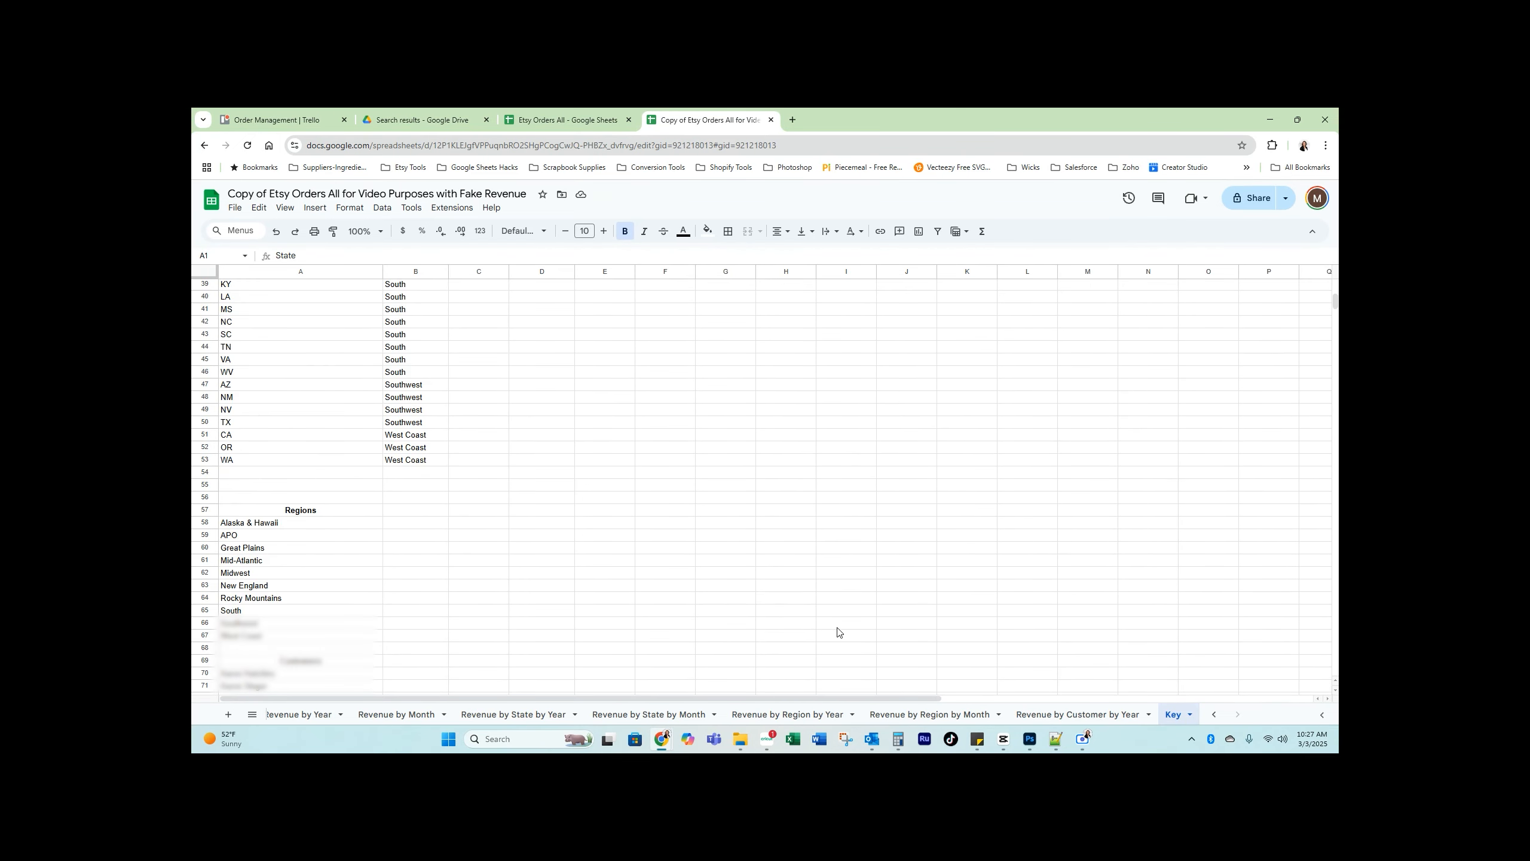
Return to the Revenue by Customer by Year sheet and browse the Customer Filter options without changing the selection
{"action": "left_click", "coordinate": [1040, 714]}
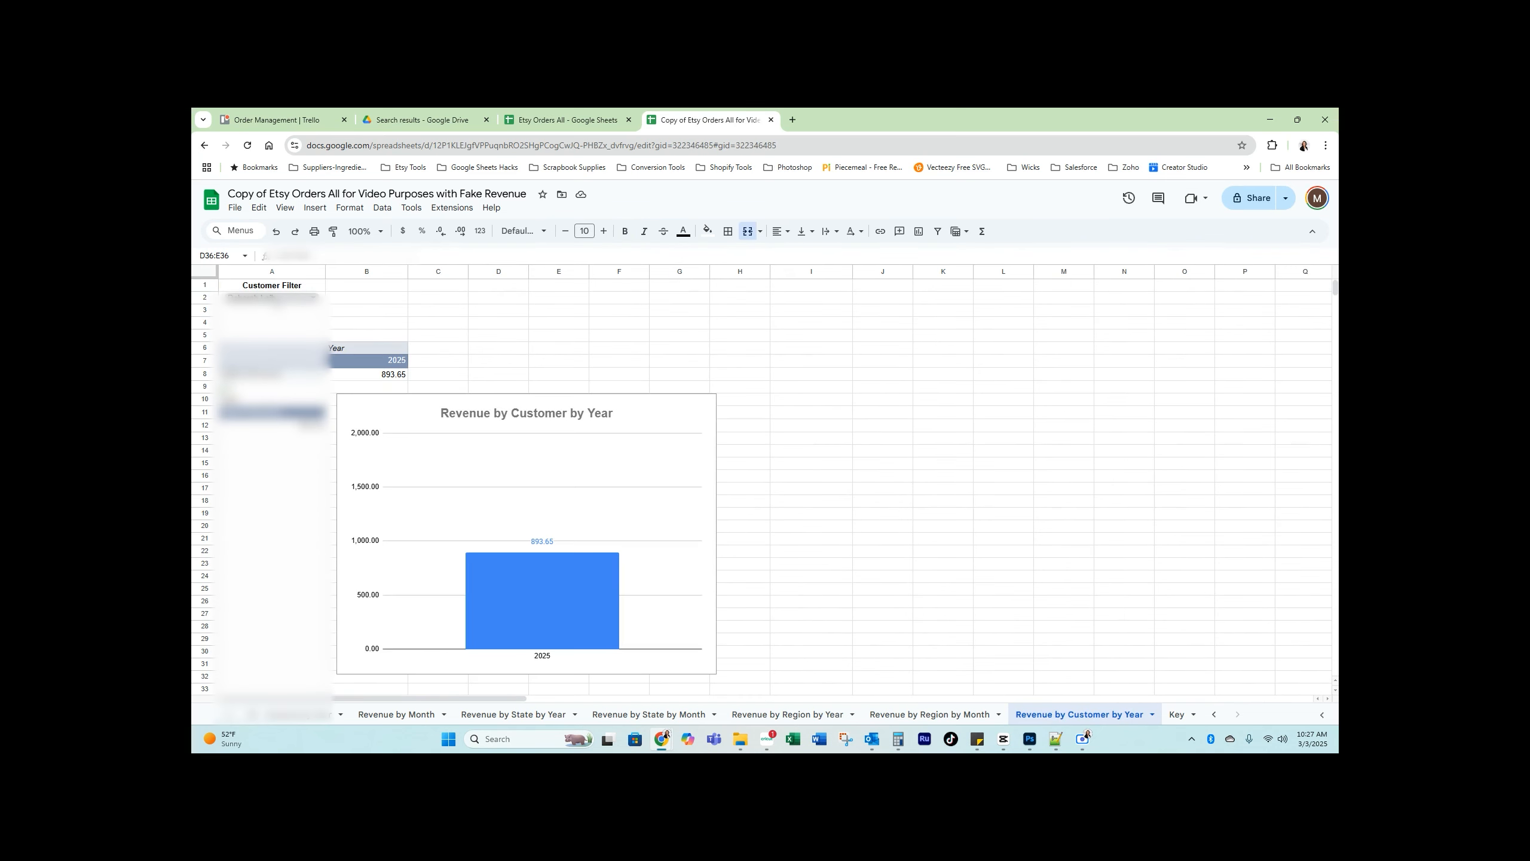
{"action": "left_click", "coordinate": [275, 297]}
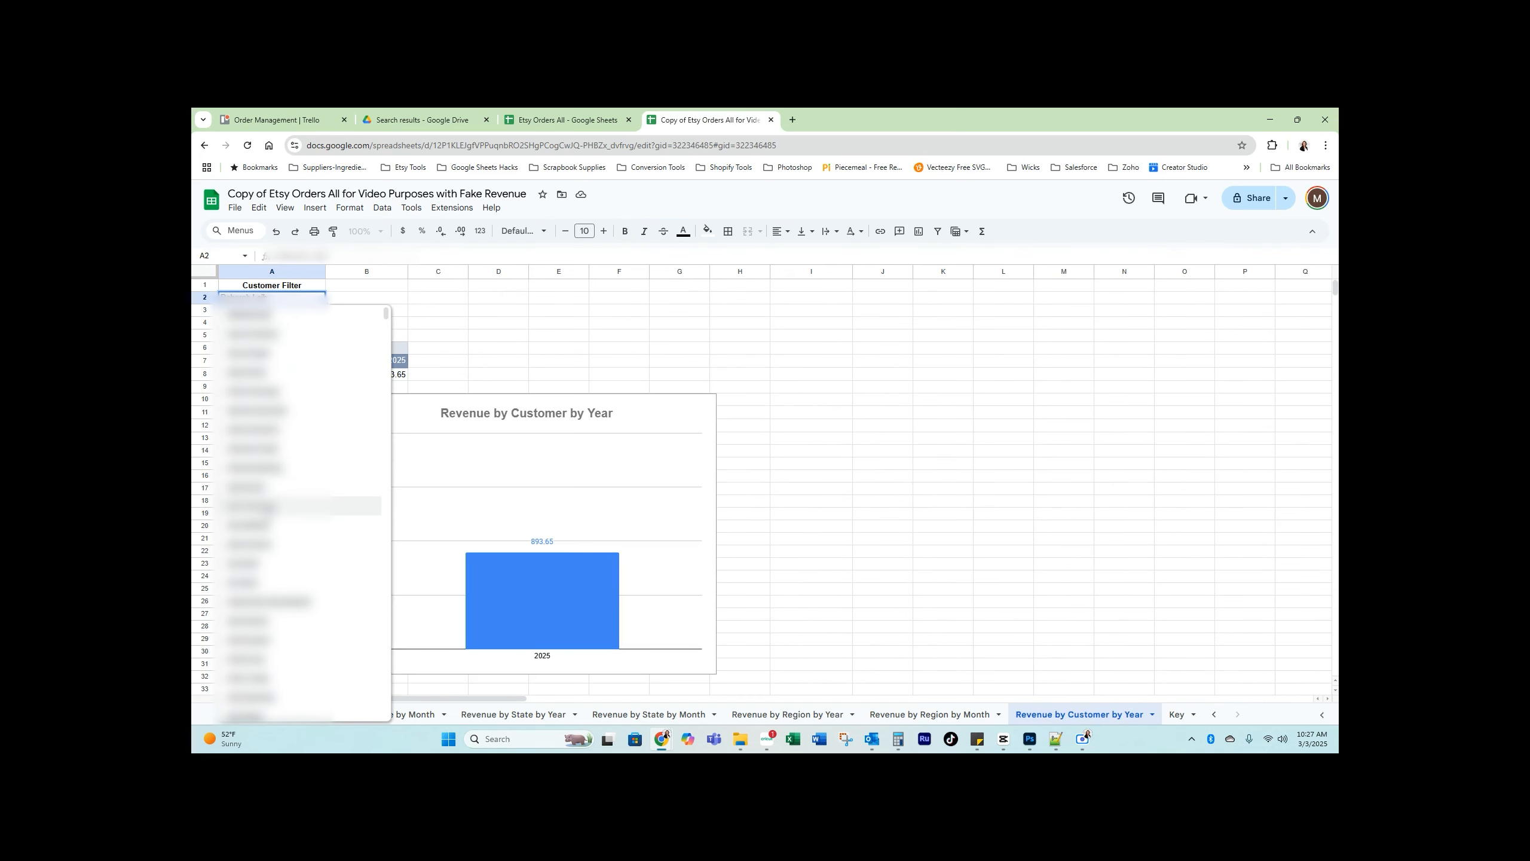
{"action": "scroll", "coordinate": [274, 576], "scroll_direction": "down", "scroll_amount": 3}
{"action": "scroll", "coordinate": [275, 576], "scroll_direction": "down", "scroll_amount": 3}
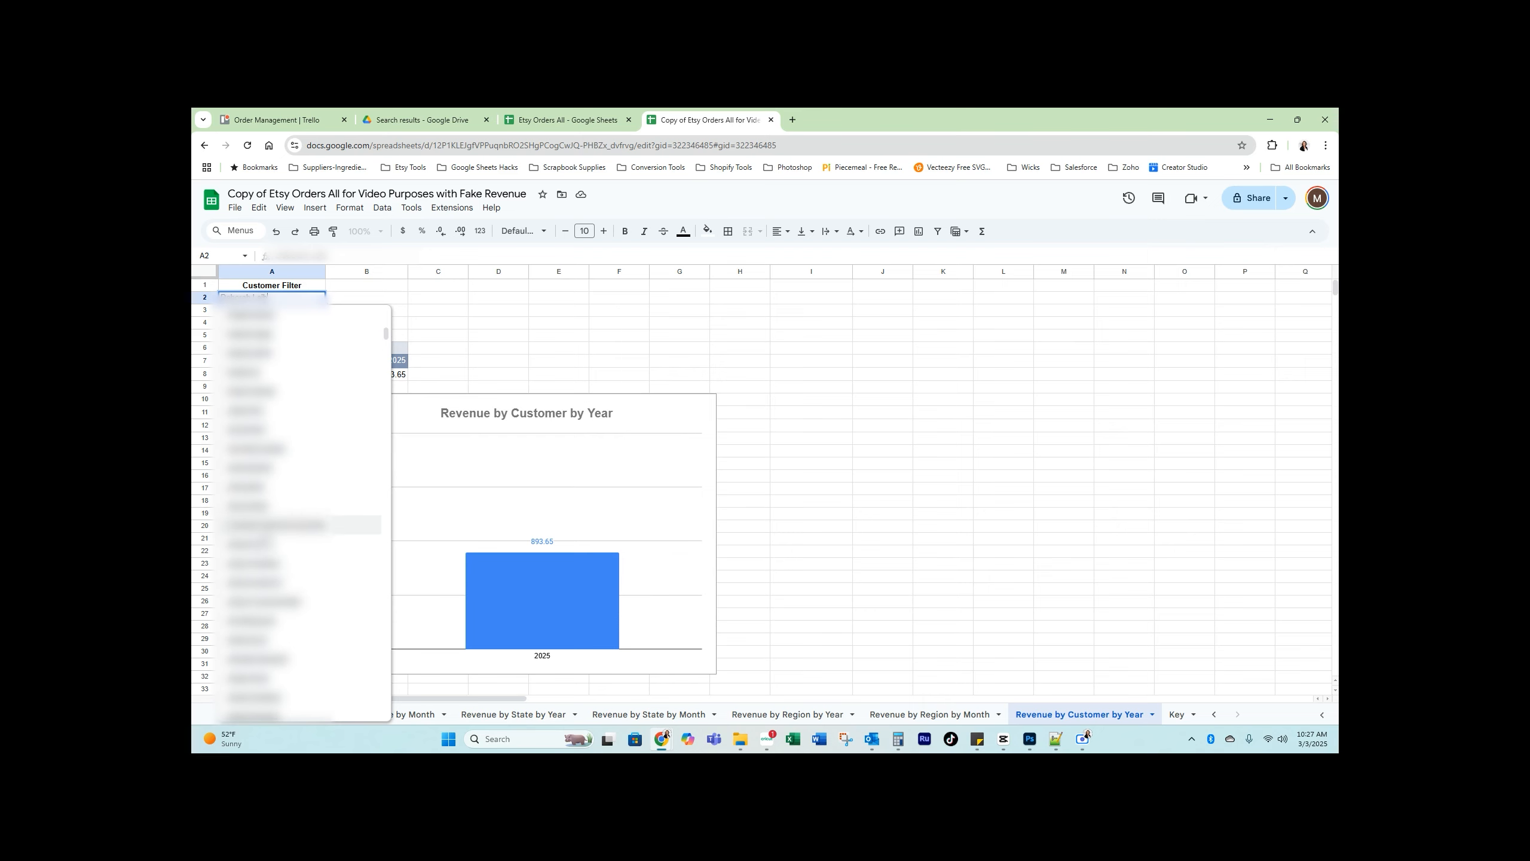
{"action": "left_click", "coordinate": [460, 321]}
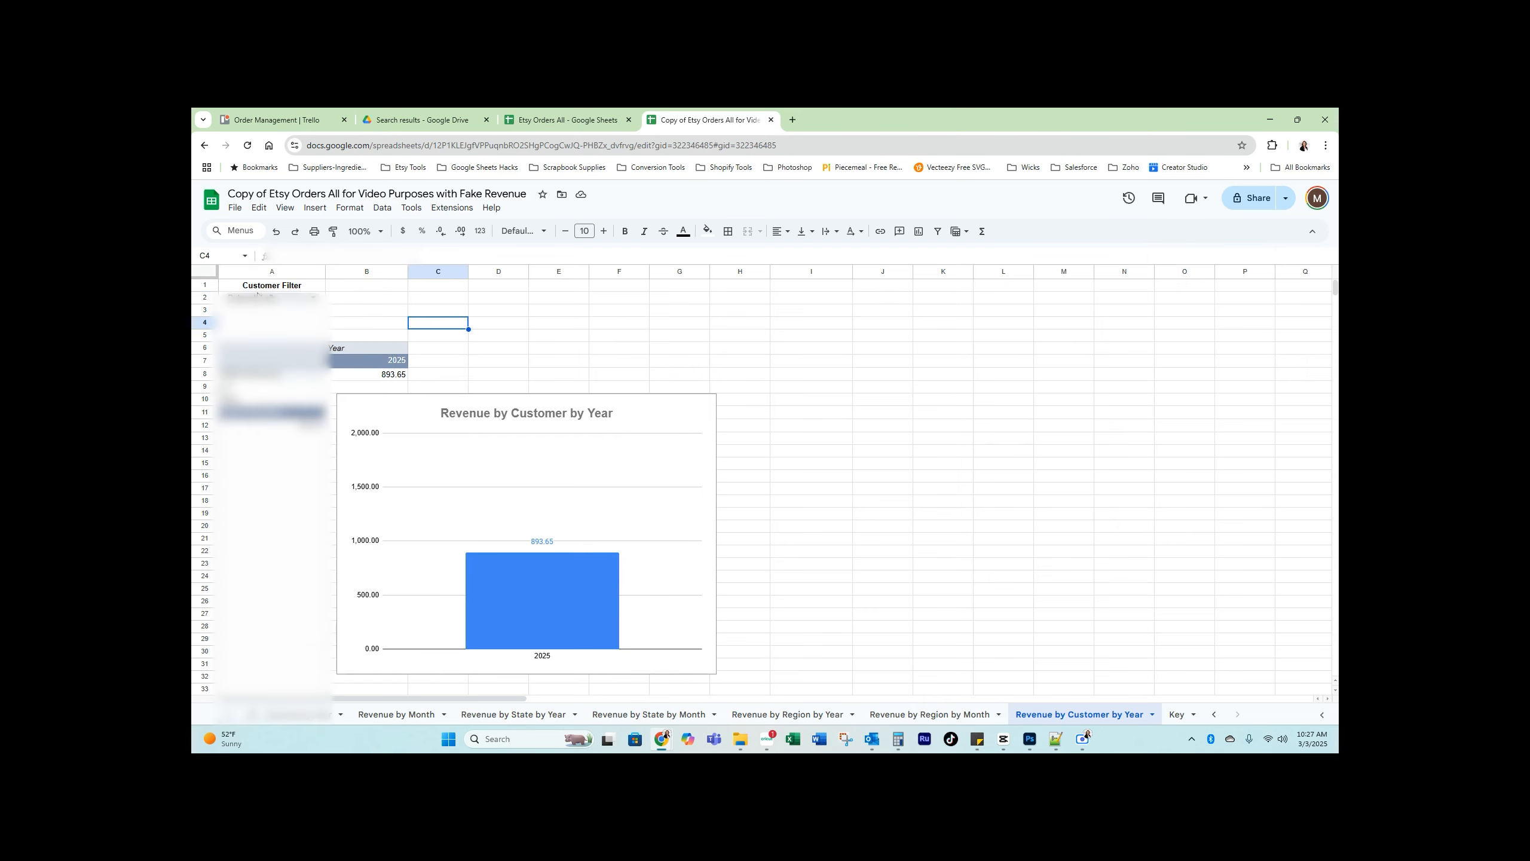
Search the Customer Filter by part of a customer's name and select a matching customer
{"action": "left_click", "coordinate": [257, 295]}
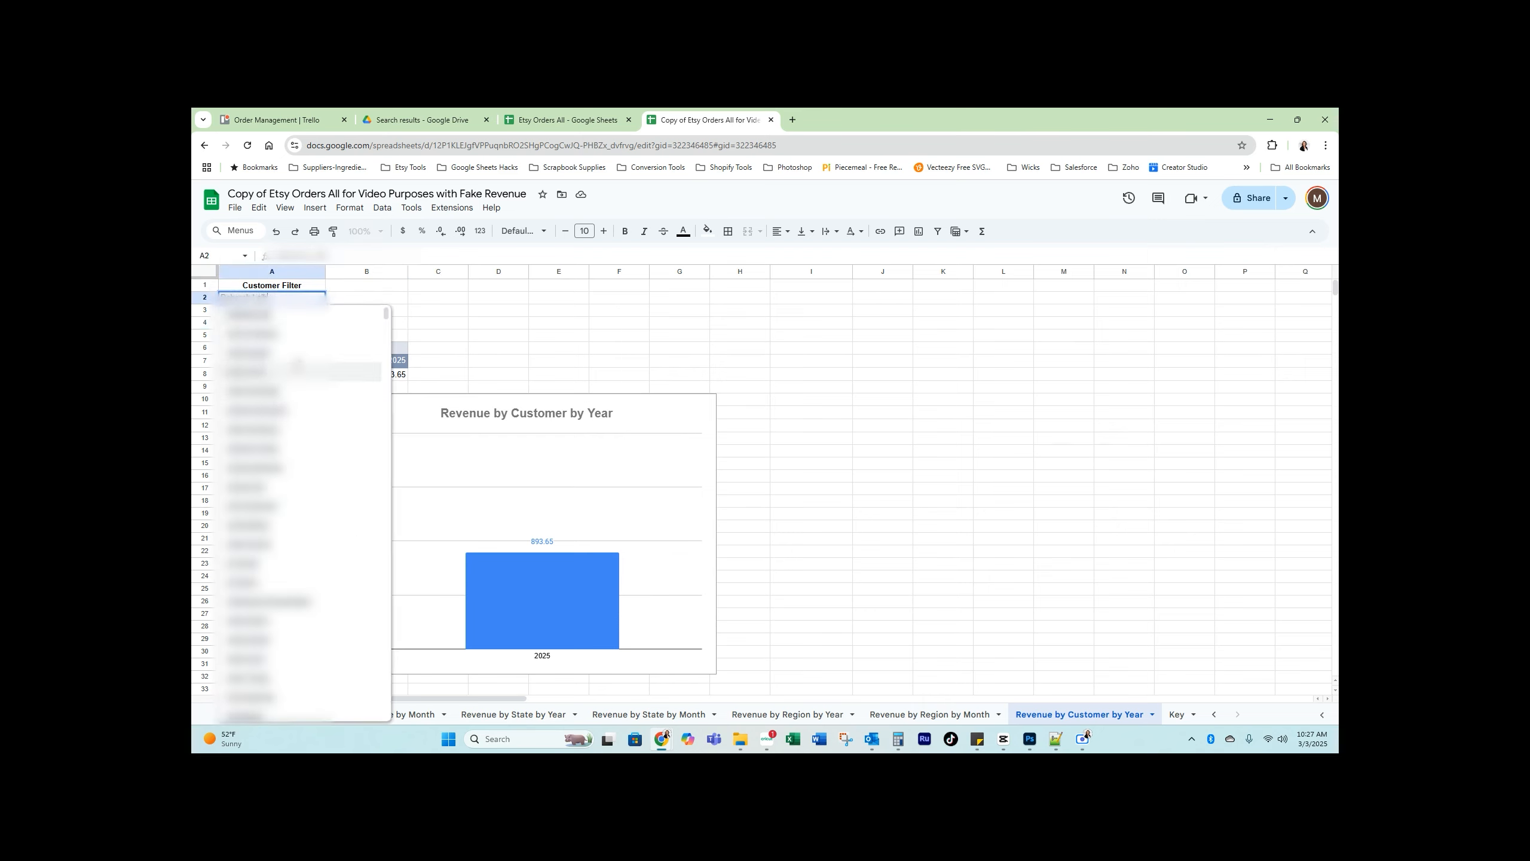
{"action": "left_click_drag", "start_coordinate": [273, 297], "coordinate": [192, 295]}
{"action": "type", "text": "his"}
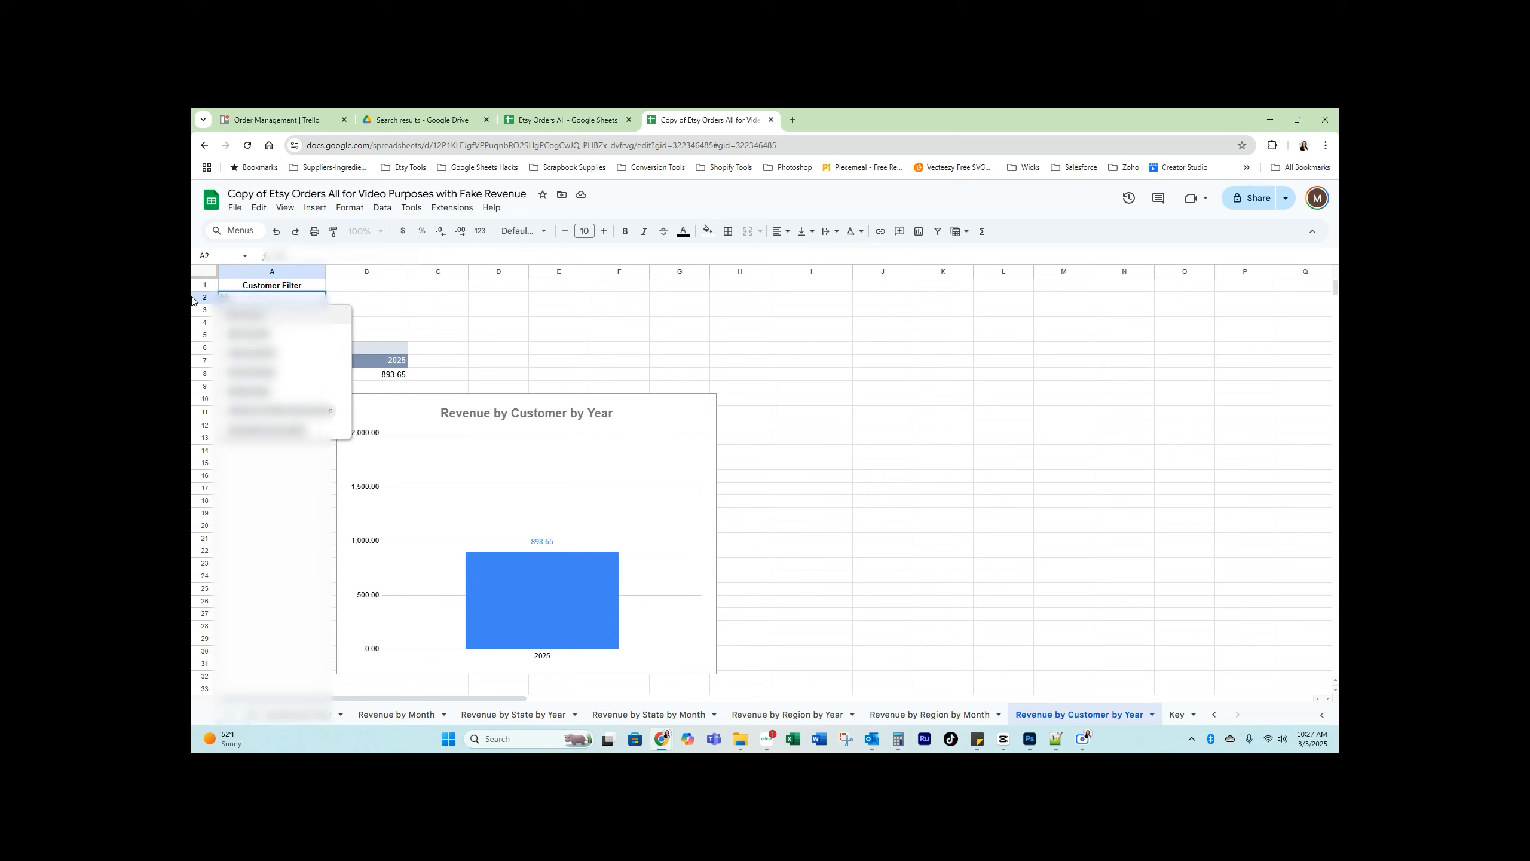
{"action": "key", "text": "BackSpace"}
{"action": "key", "text": "BackSpace"}
{"action": "type", "text": "a"}
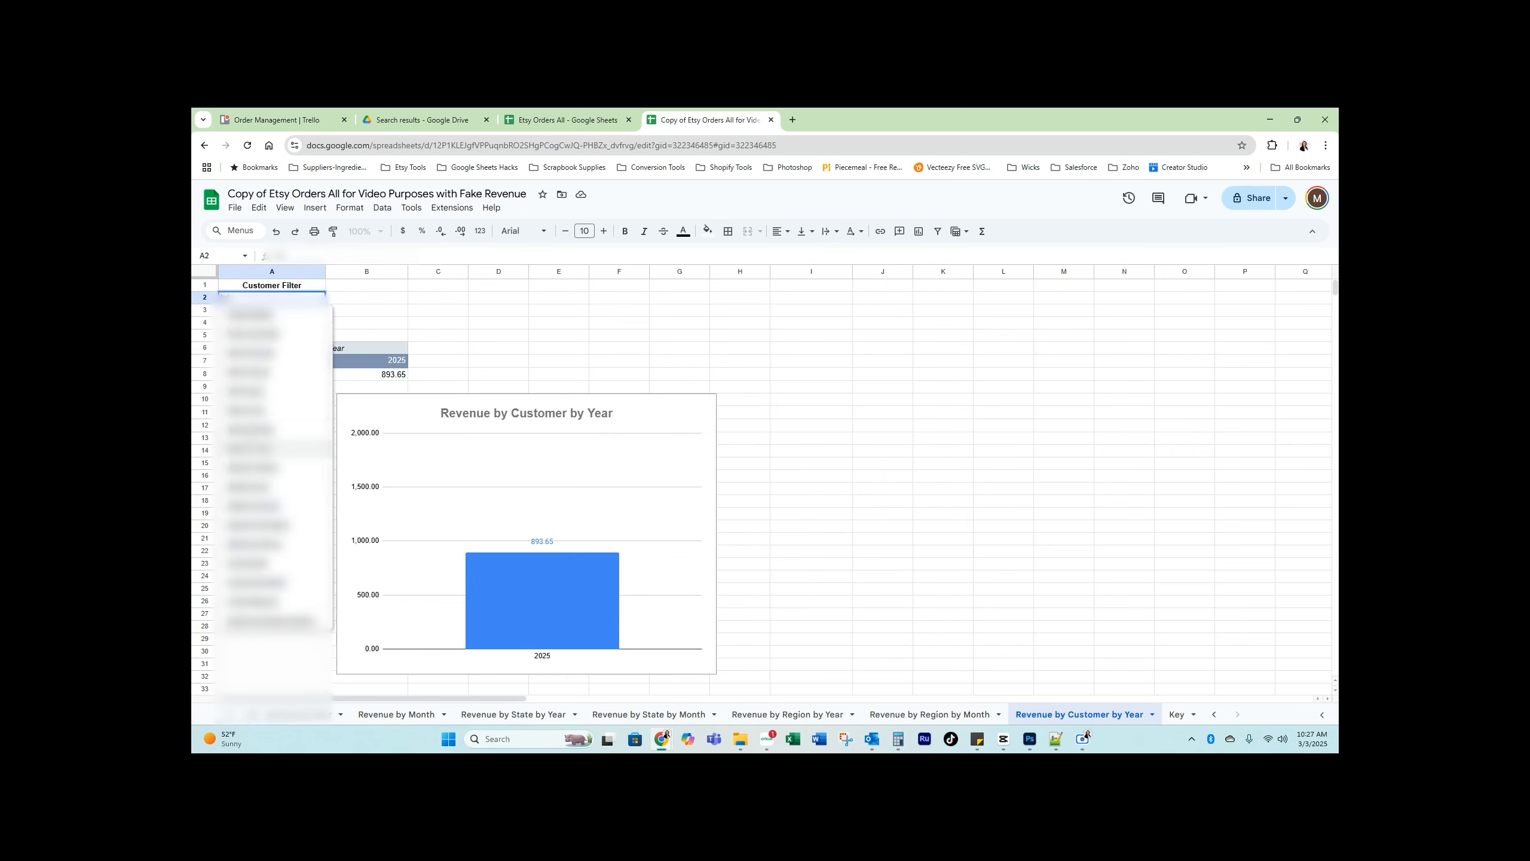
{"action": "left_click", "coordinate": [248, 447]}
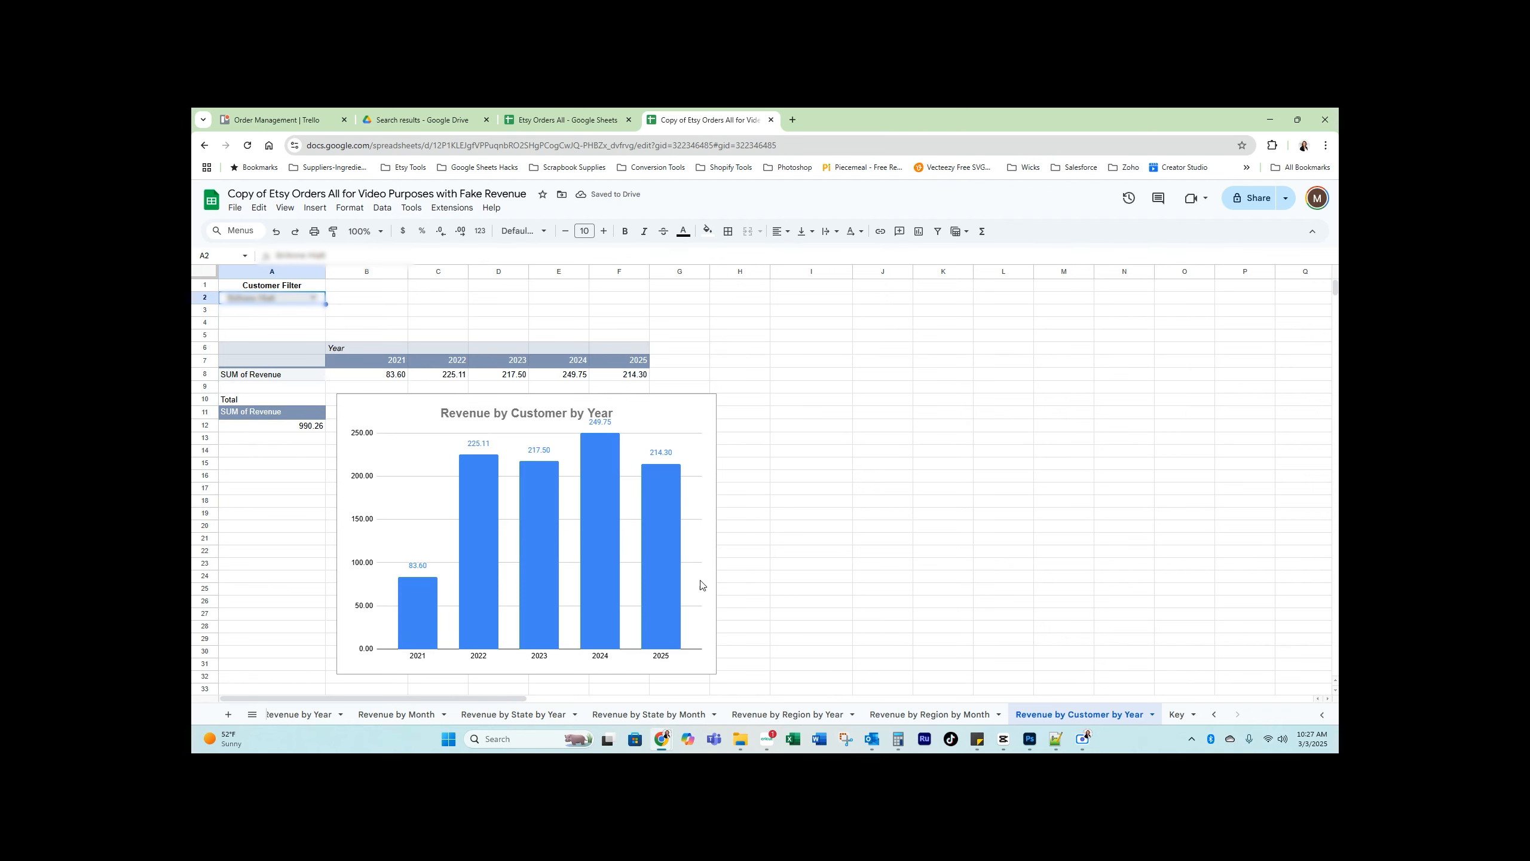
Filter the customer revenue ranking by All Time, This Year, Last Year and 2 Years Ago in turn, finishing on This Year
{"action": "scroll", "coordinate": [764, 523], "scroll_direction": "down", "scroll_amount": 5}
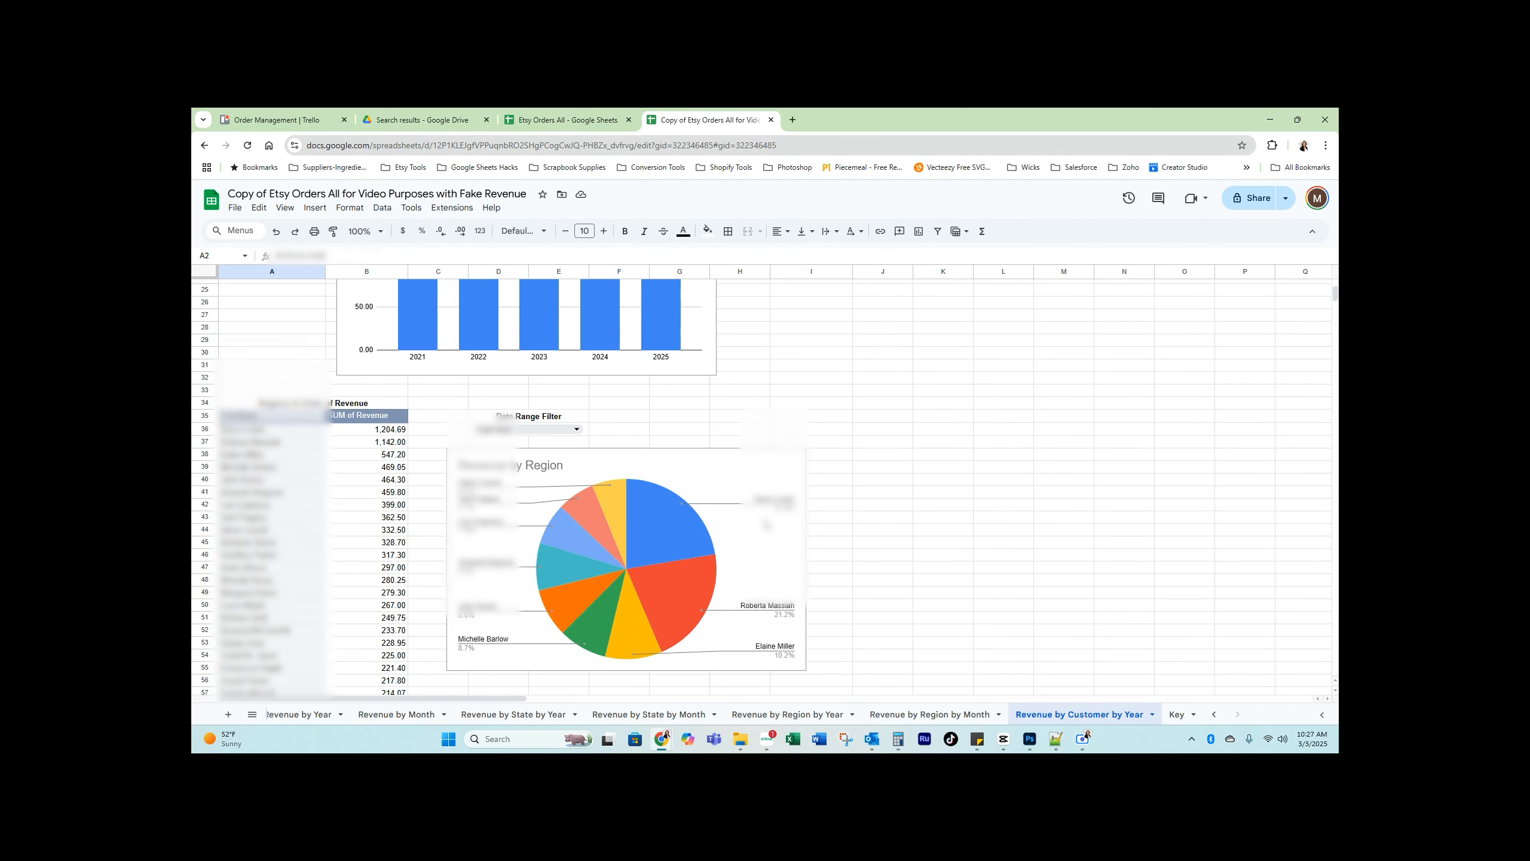
{"action": "scroll", "coordinate": [301, 489], "scroll_direction": "down", "scroll_amount": 1}
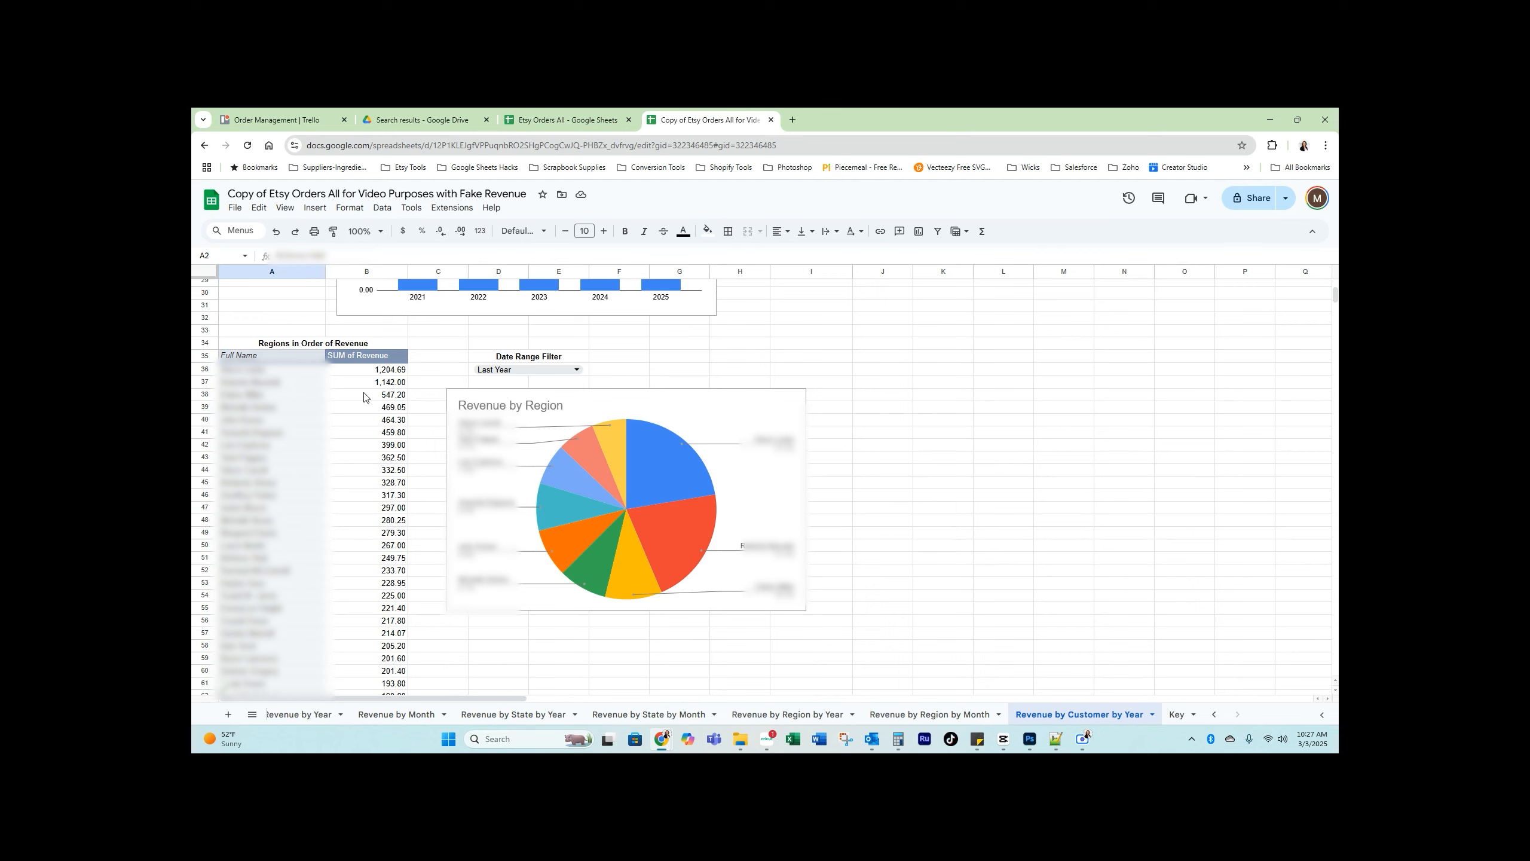
{"action": "left_click", "coordinate": [532, 369]}
{"action": "left_click", "coordinate": [498, 388]}
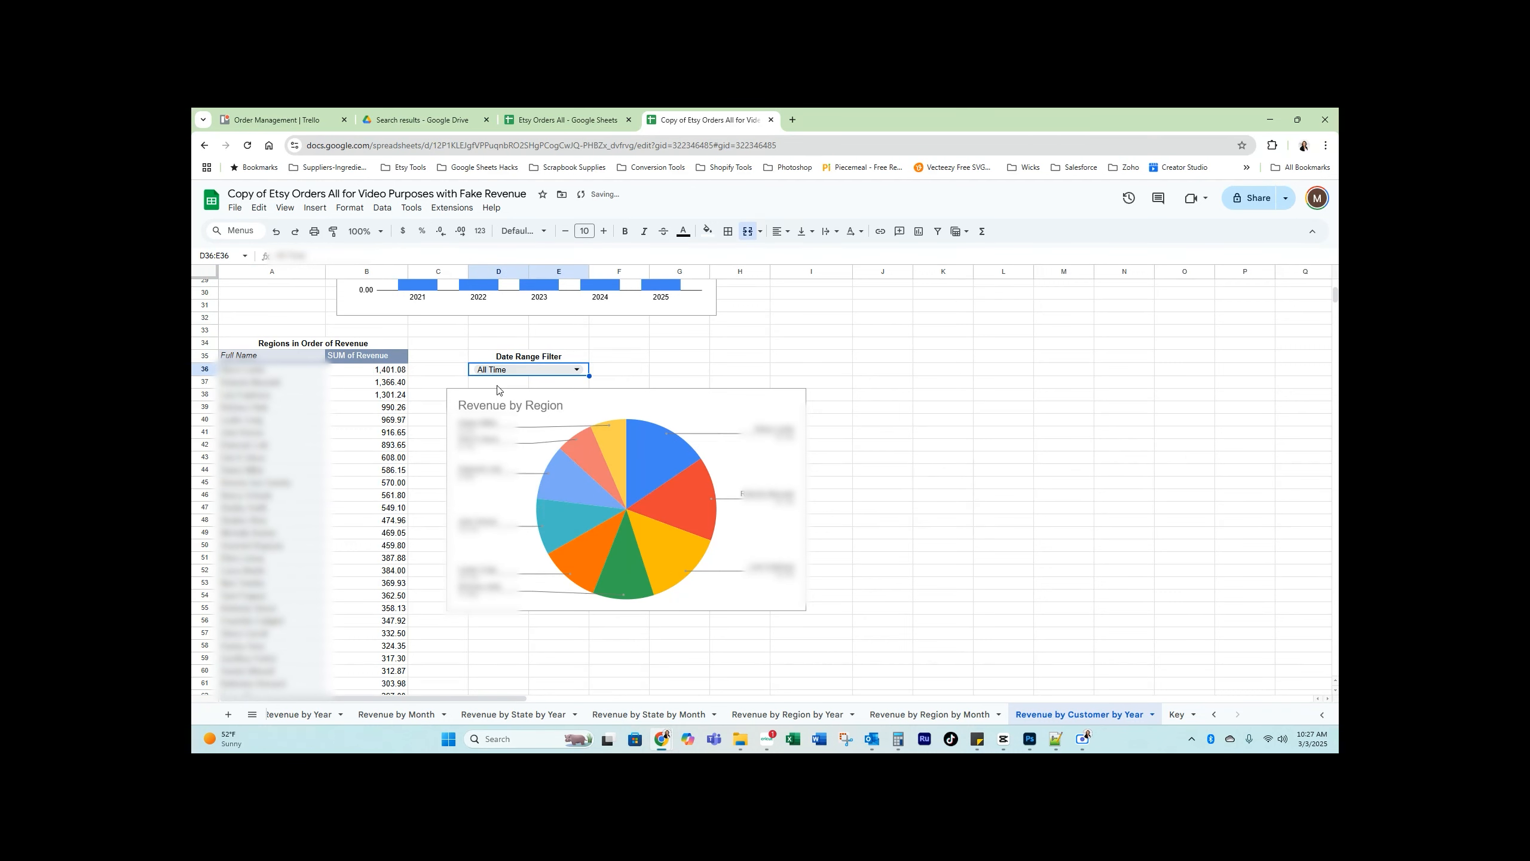
{"action": "double_click", "coordinate": [514, 368]}
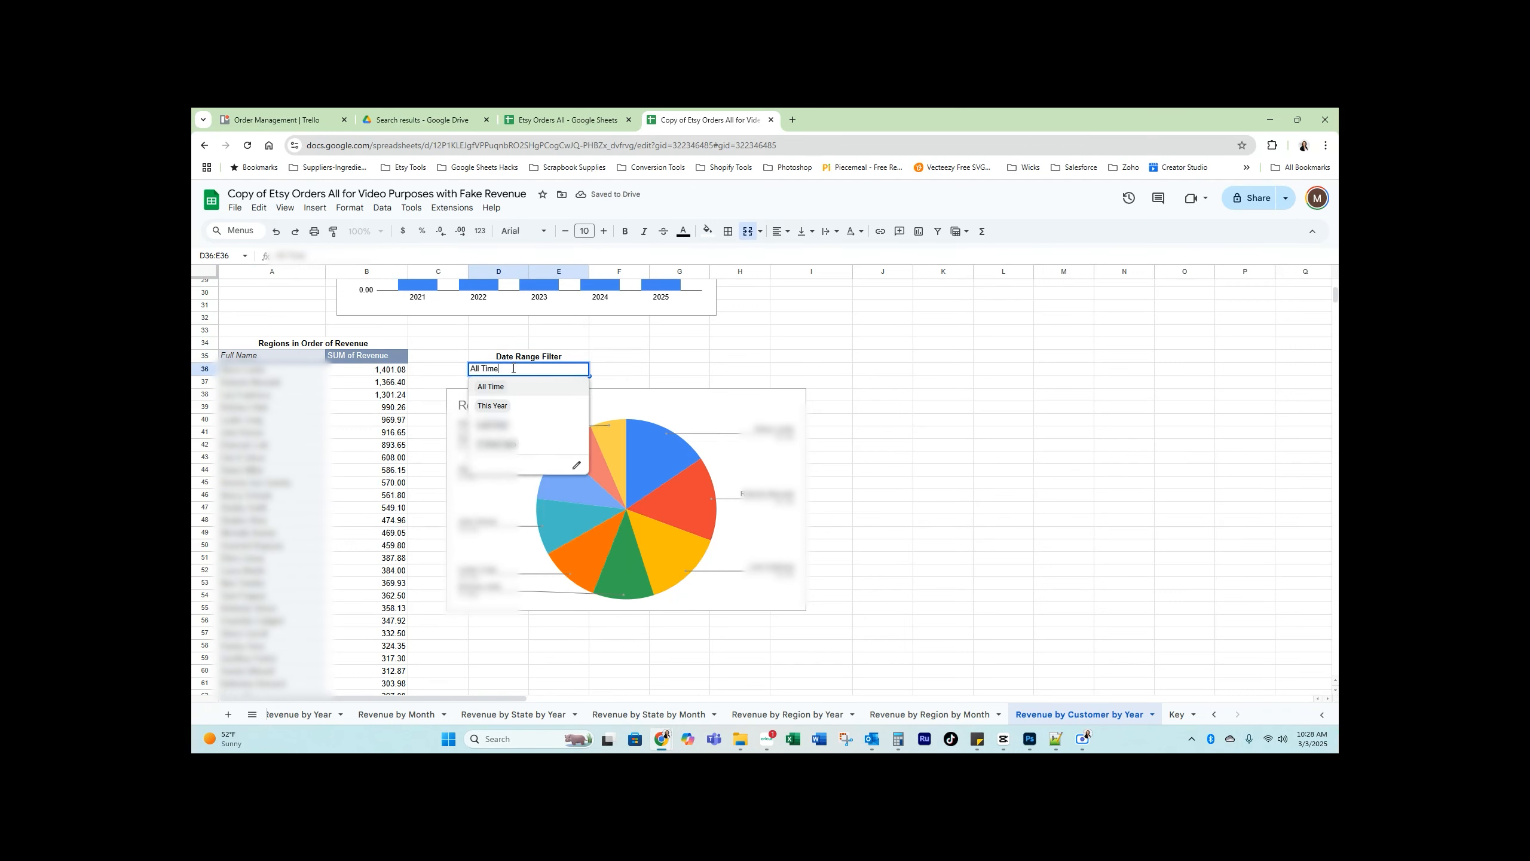
{"action": "left_click", "coordinate": [492, 406]}
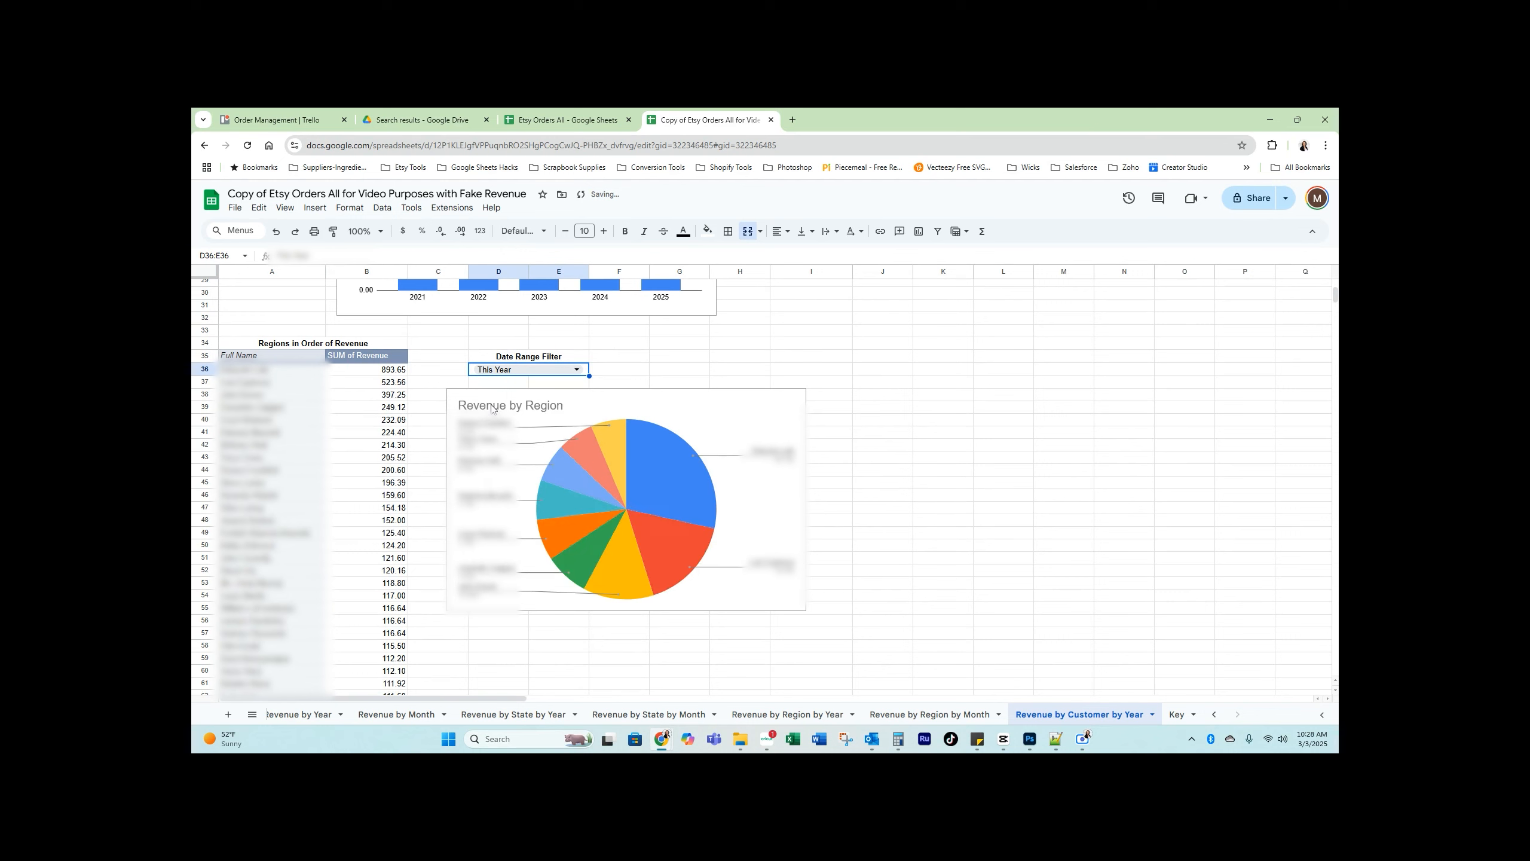
{"action": "left_click", "coordinate": [508, 370]}
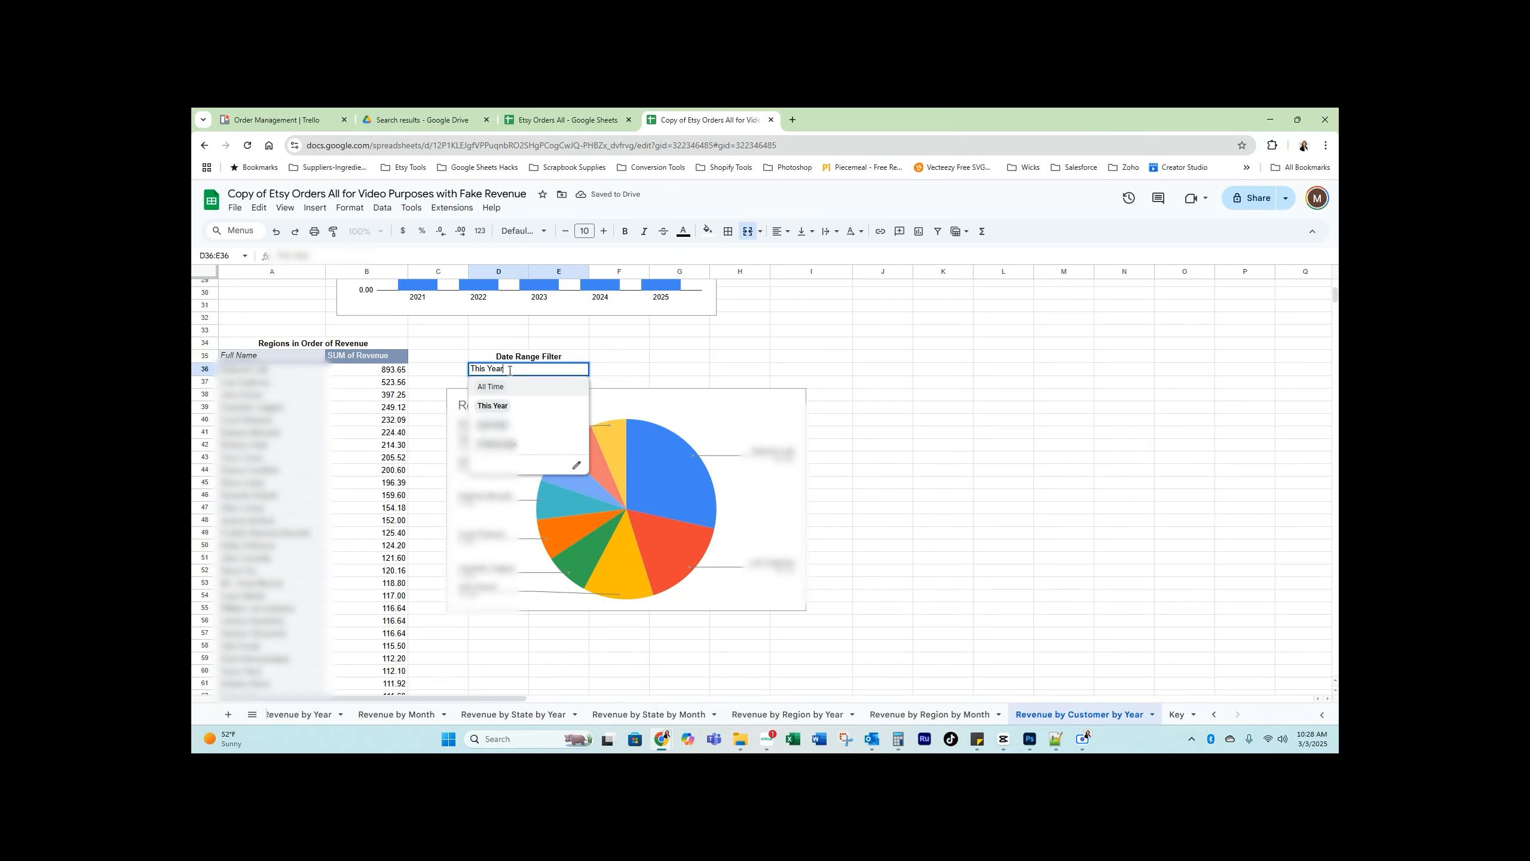
{"action": "left_click", "coordinate": [512, 423]}
{"action": "left_click", "coordinate": [508, 370]}
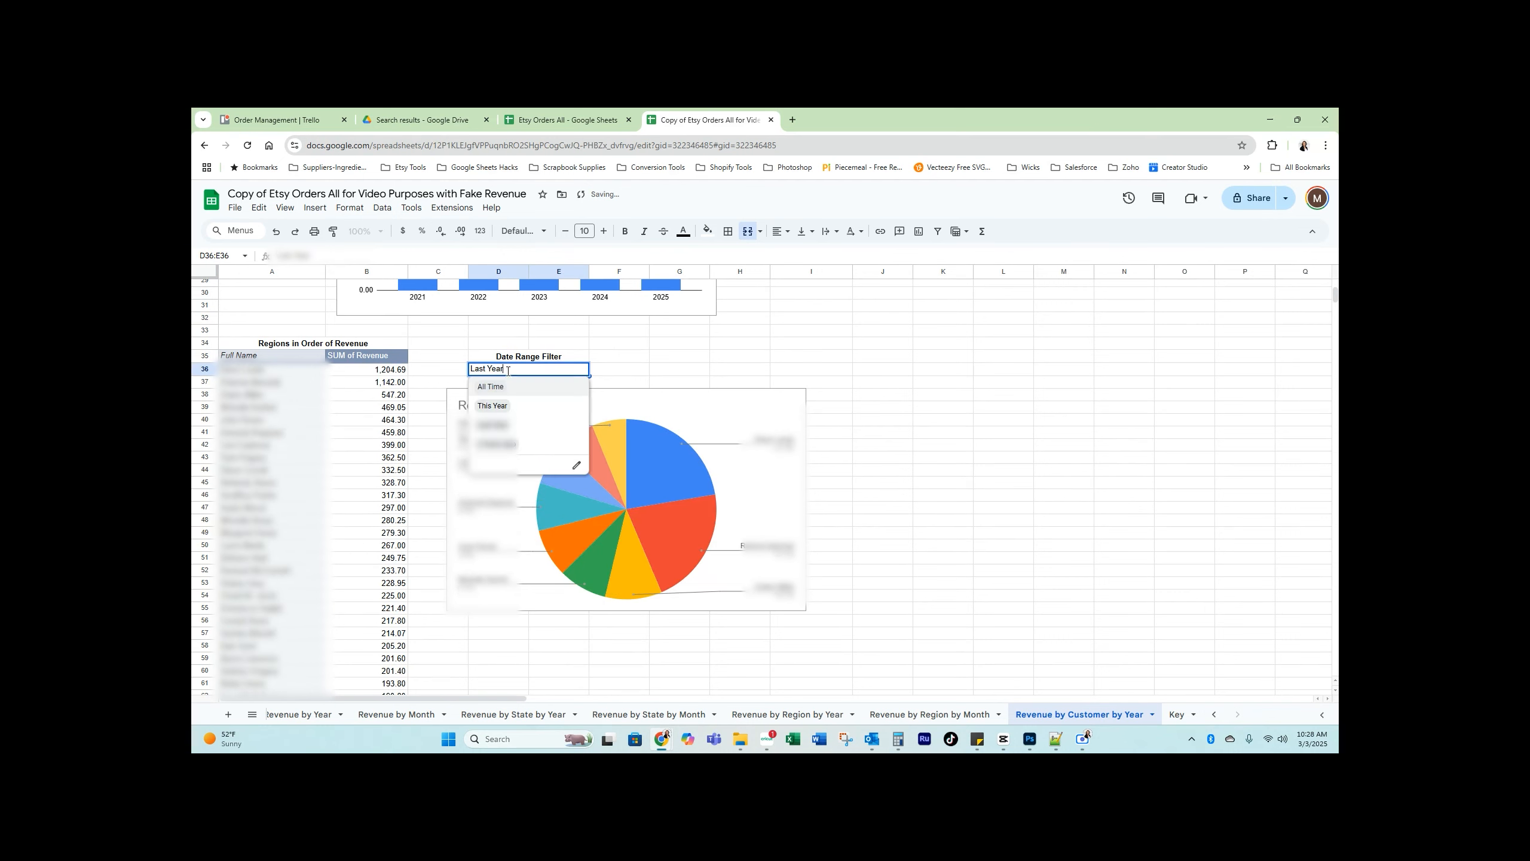
{"action": "left_click", "coordinate": [512, 442]}
{"action": "double_click", "coordinate": [516, 370]}
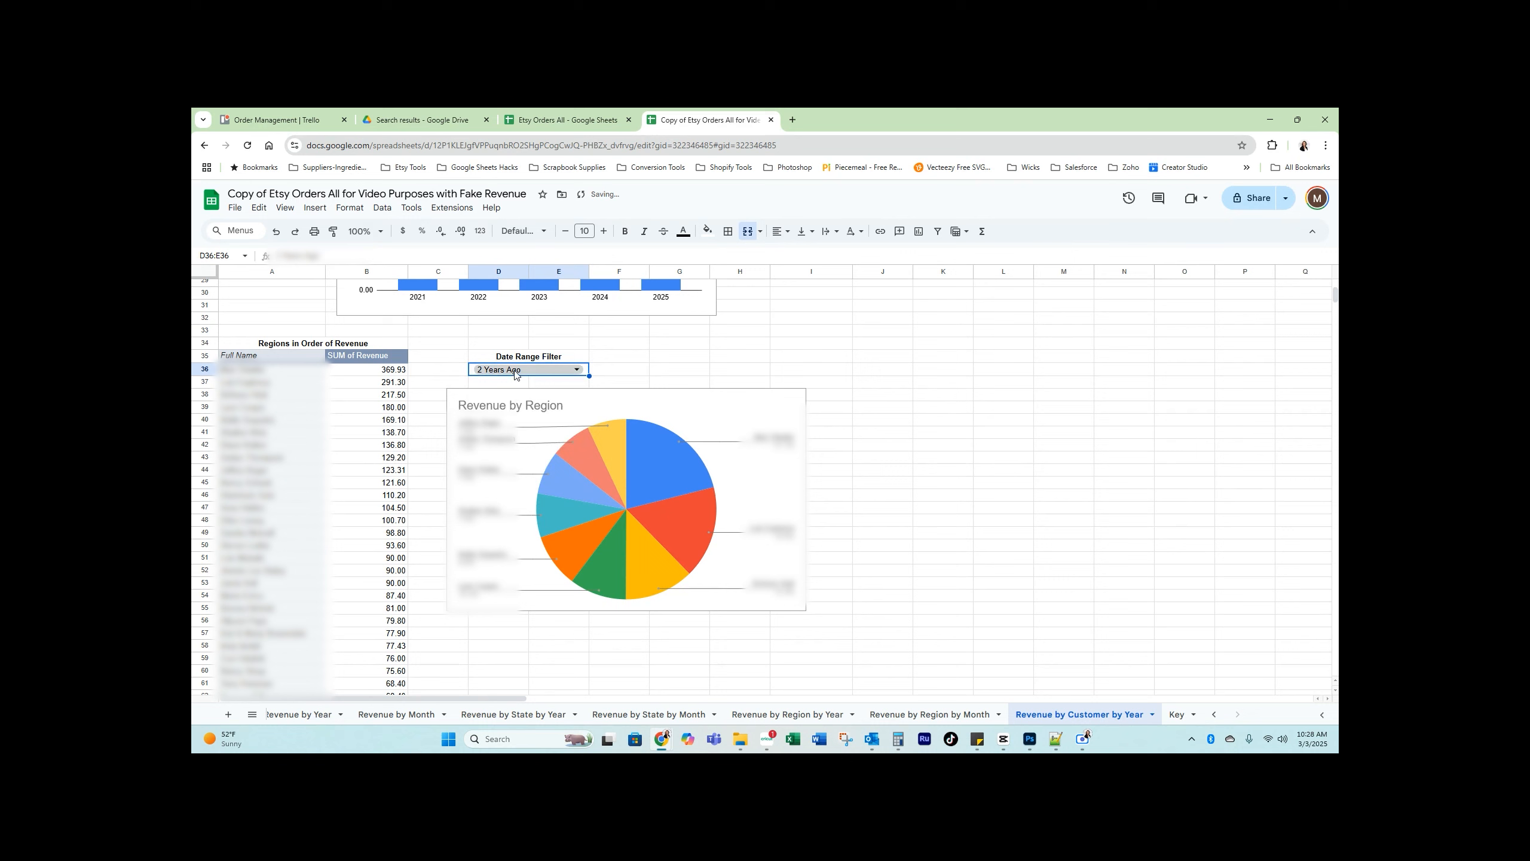
{"action": "left_click", "coordinate": [504, 406]}
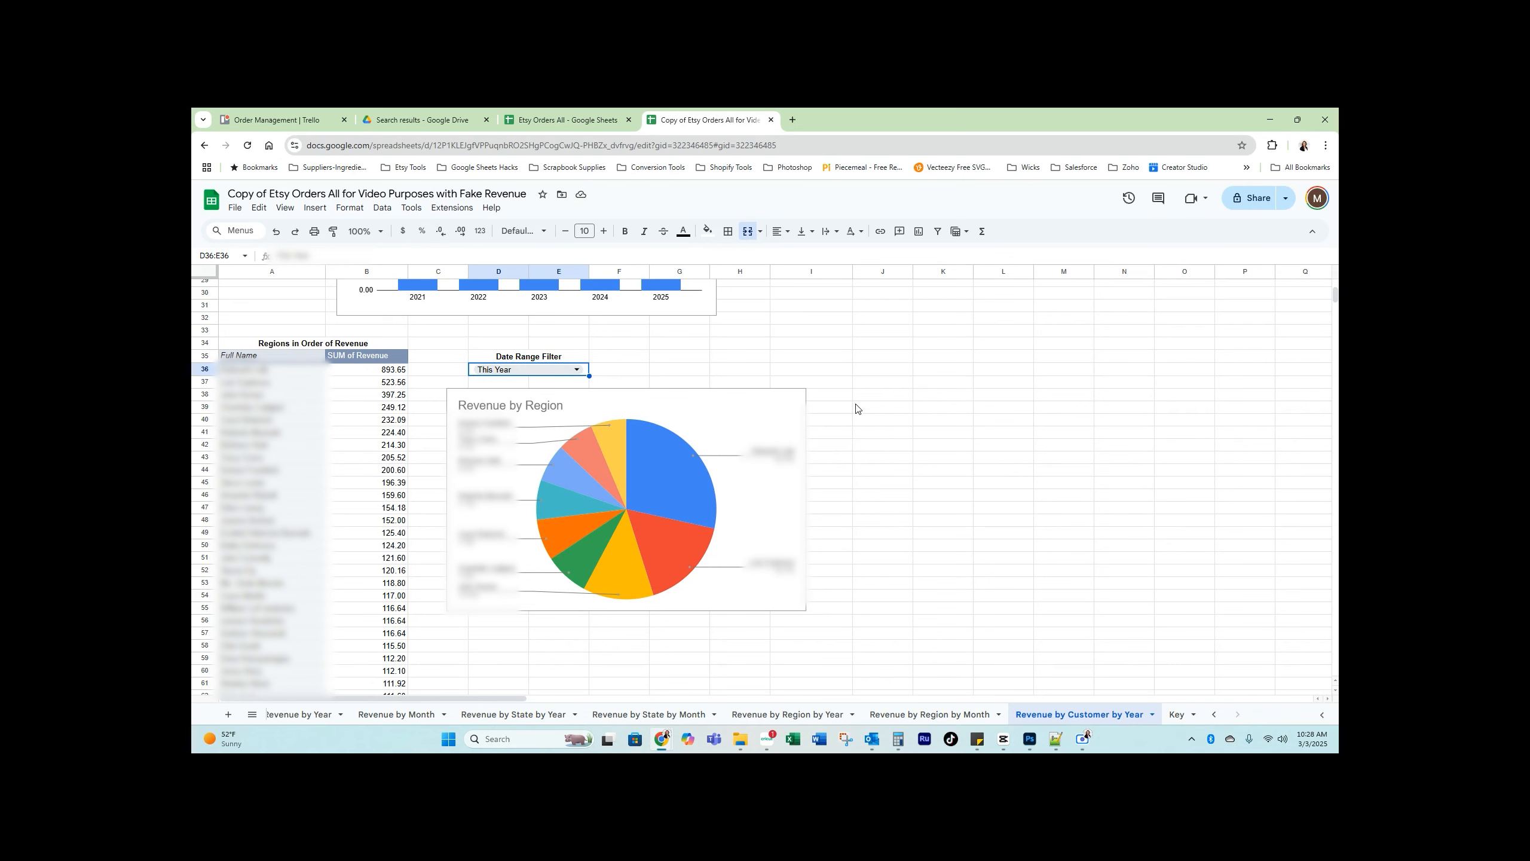
Review the selected customer's yearly revenue chart, revisit the Revenue by Region by Month sheet, and open the Revenue by Year sheet
{"action": "scroll", "coordinate": [851, 401], "scroll_direction": "up", "scroll_amount": 6}
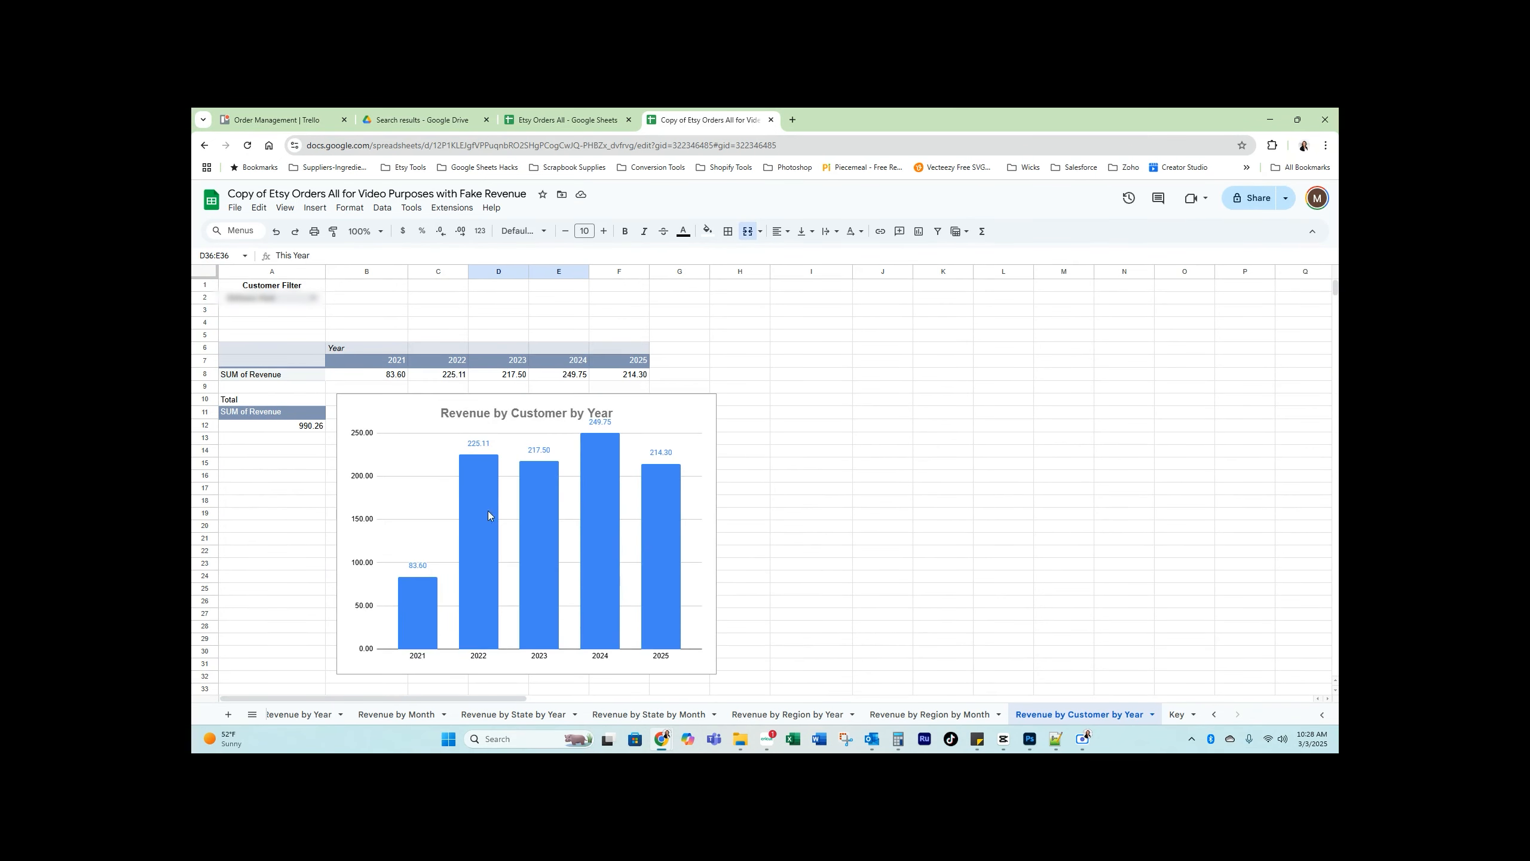
{"action": "left_click", "coordinate": [913, 714]}
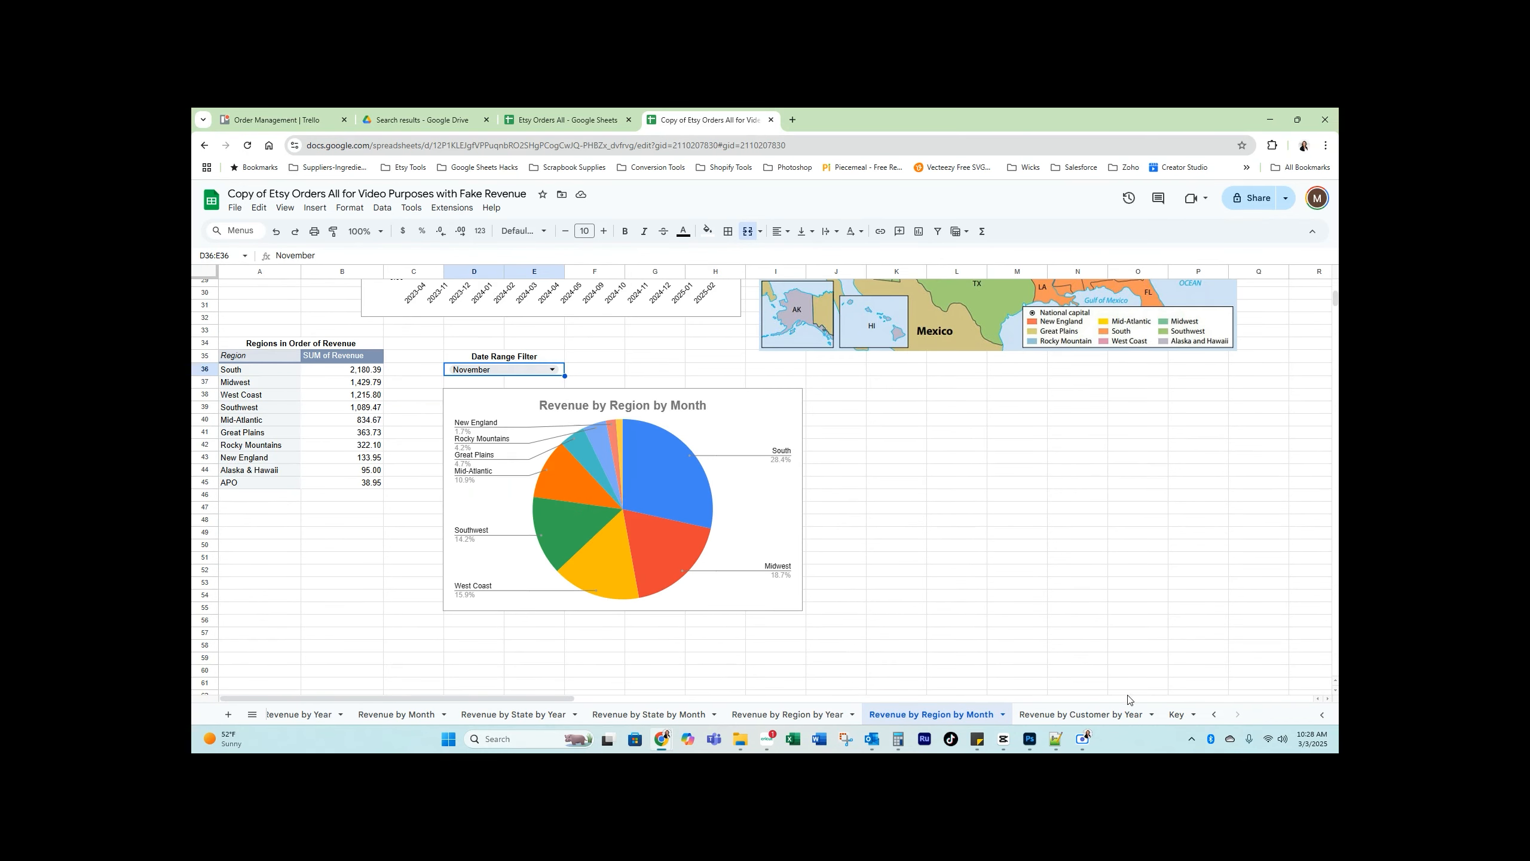
{"action": "left_click", "coordinate": [1214, 715]}
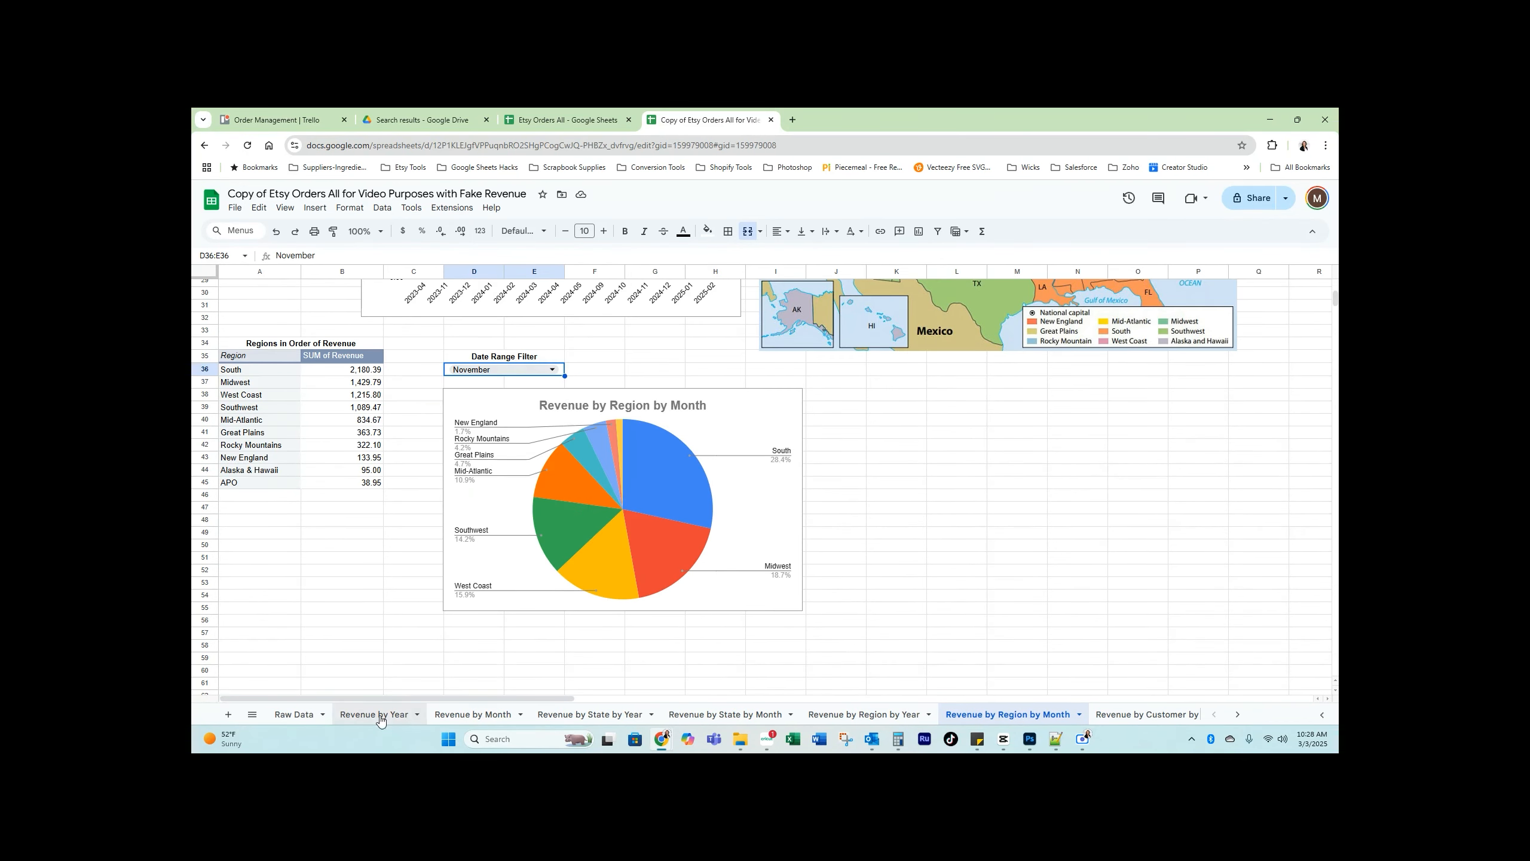
{"action": "left_click", "coordinate": [380, 716]}
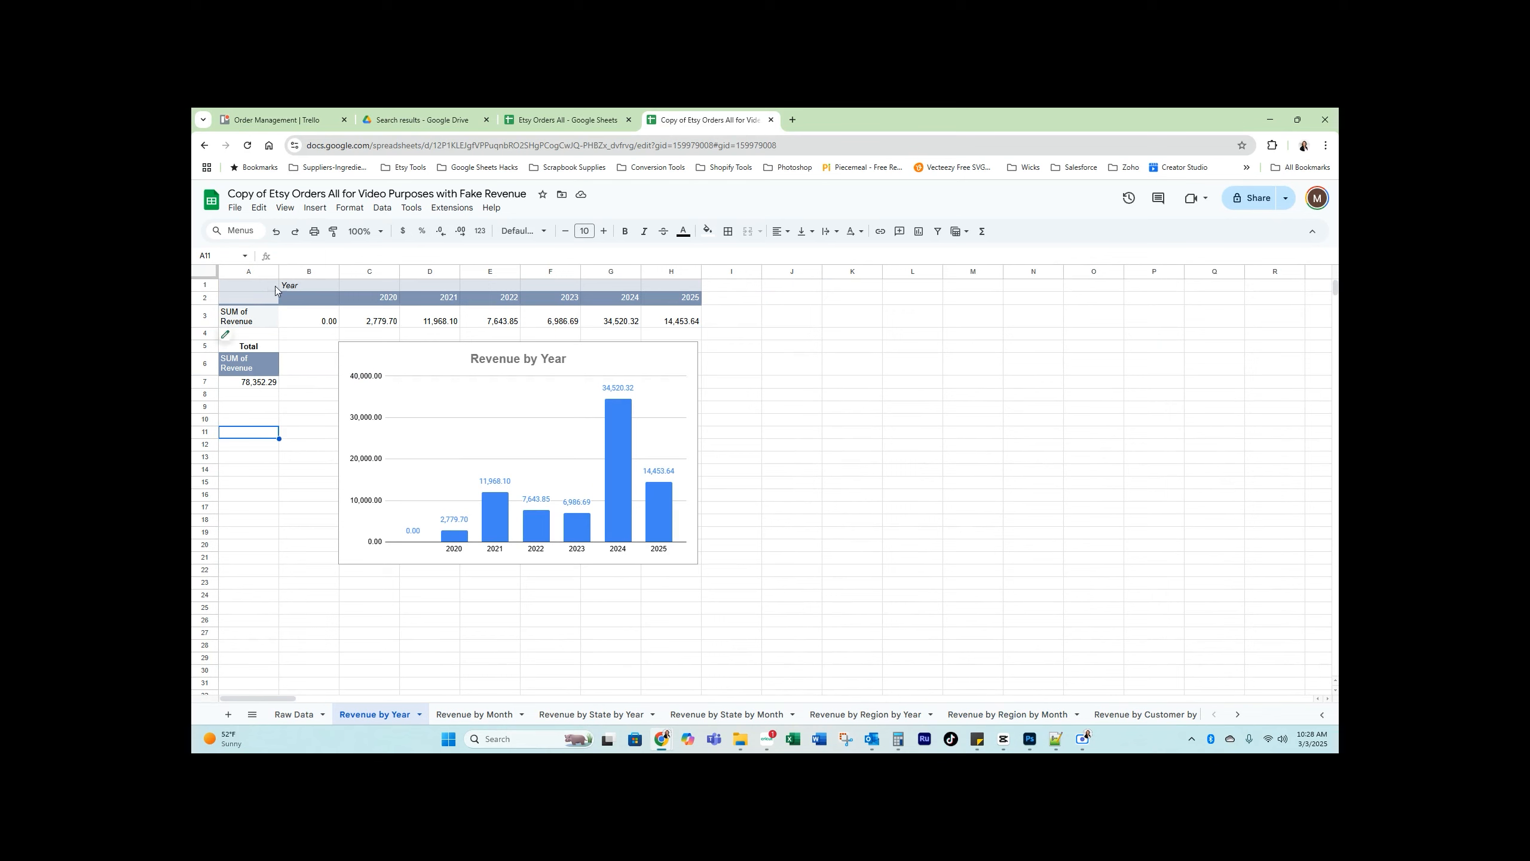
Examine the pivot table settings and the column chart setup on the Revenue by Year sheet, leaving both unchanged
{"action": "left_click", "coordinate": [229, 334]}
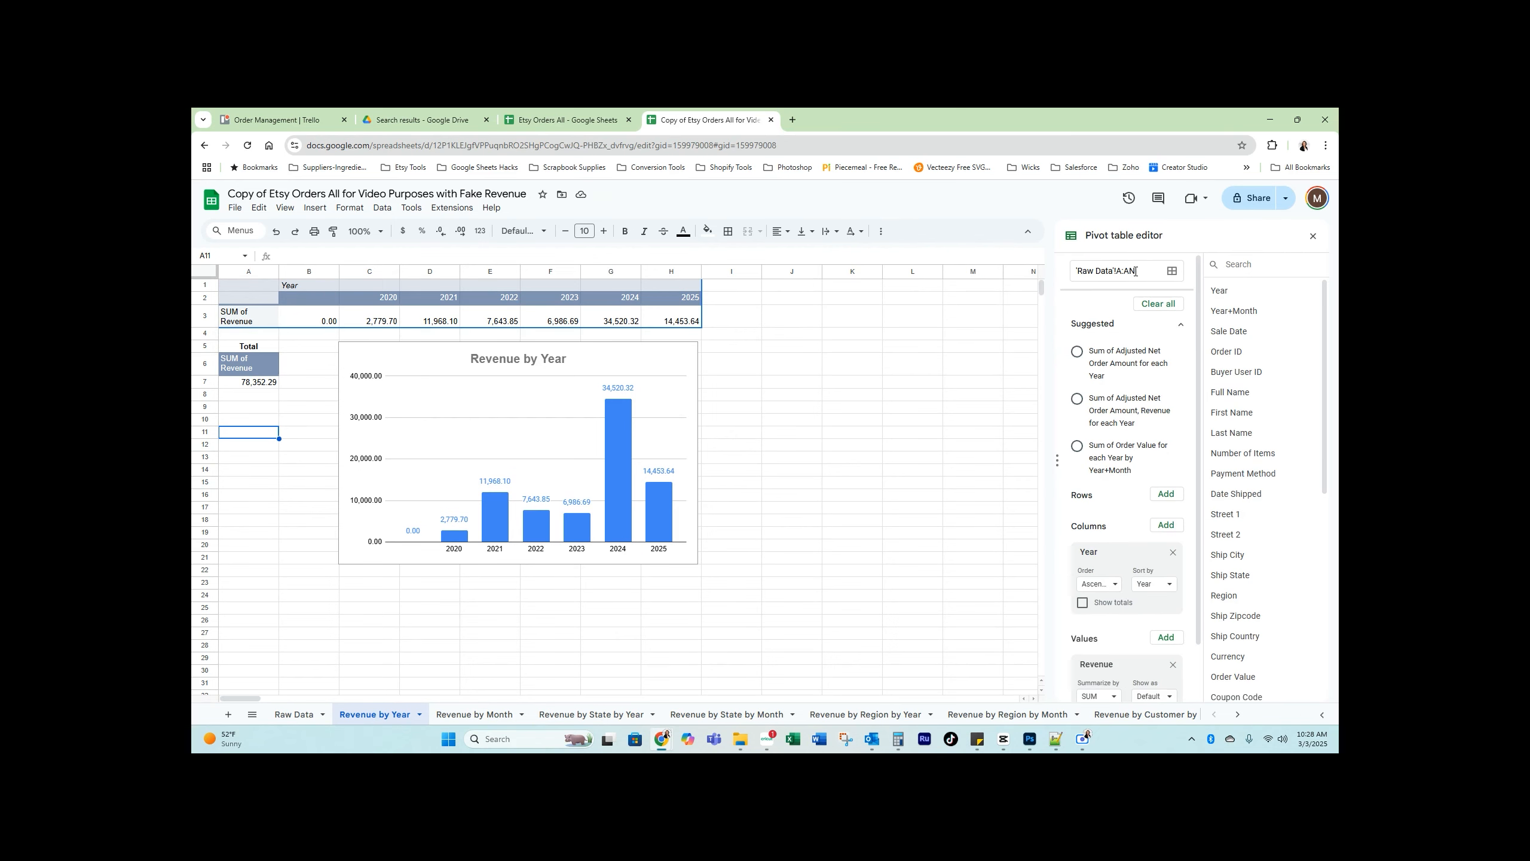
{"action": "scroll", "coordinate": [1136, 410], "scroll_direction": "down", "scroll_amount": 1}
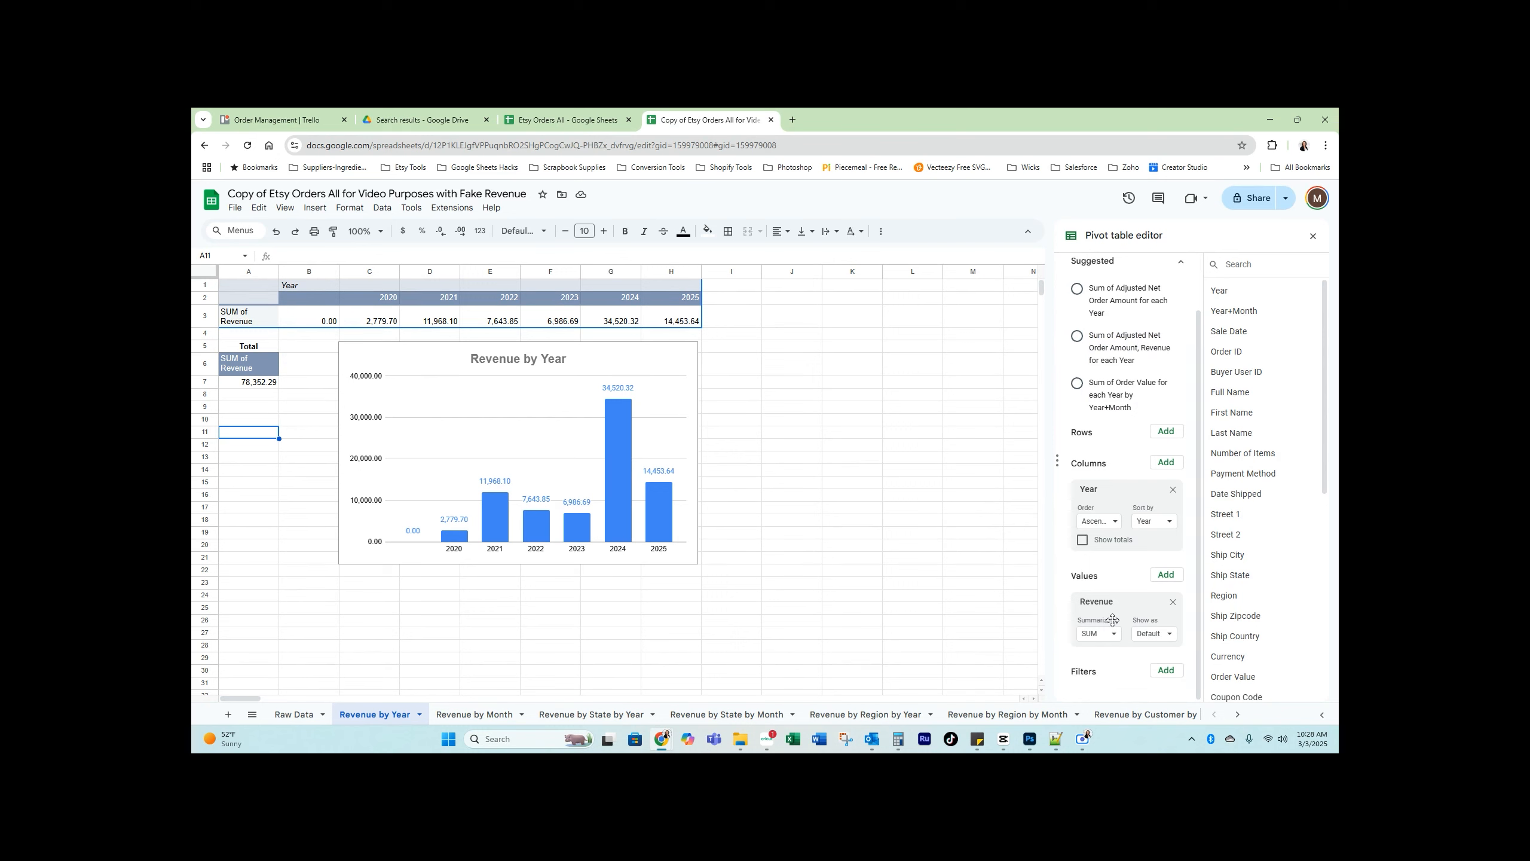
{"action": "left_click", "coordinate": [593, 364]}
{"action": "left_click", "coordinate": [690, 354]}
{"action": "left_click", "coordinate": [705, 369]}
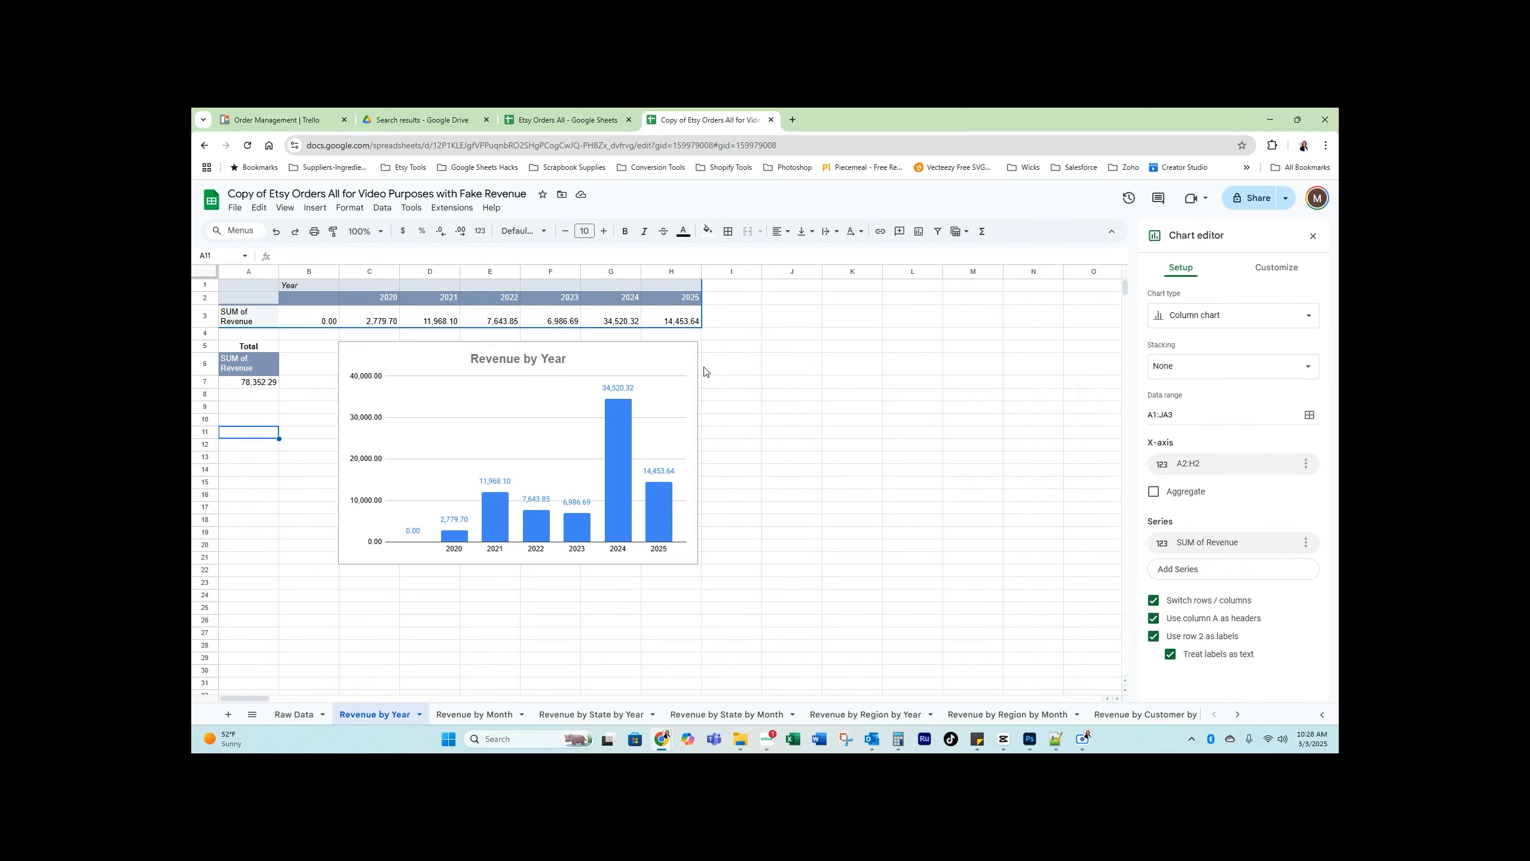
{"action": "left_click", "coordinate": [704, 369]}
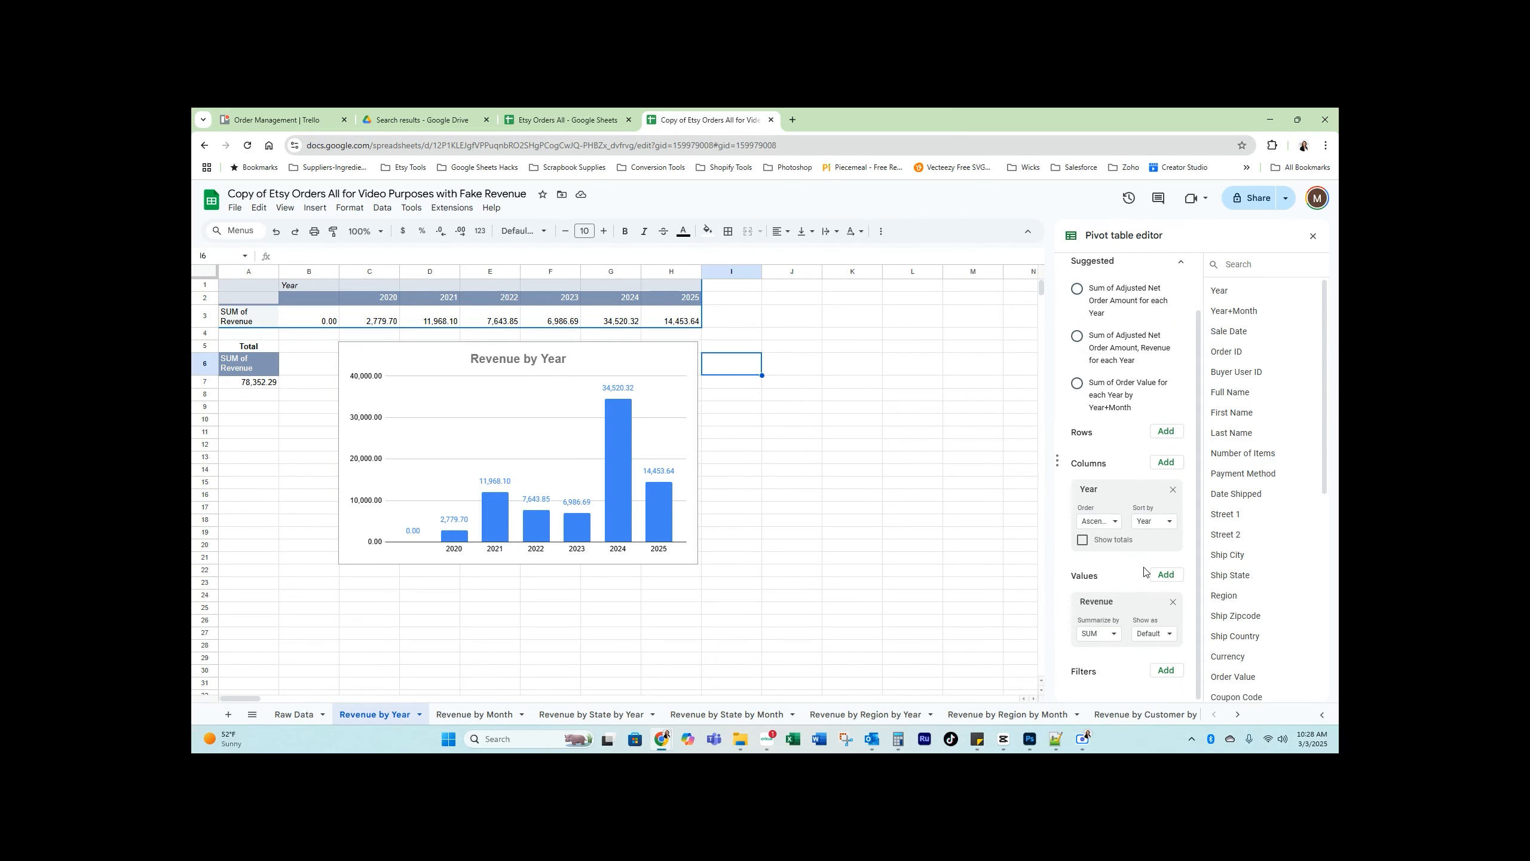
{"action": "left_click", "coordinate": [767, 447]}
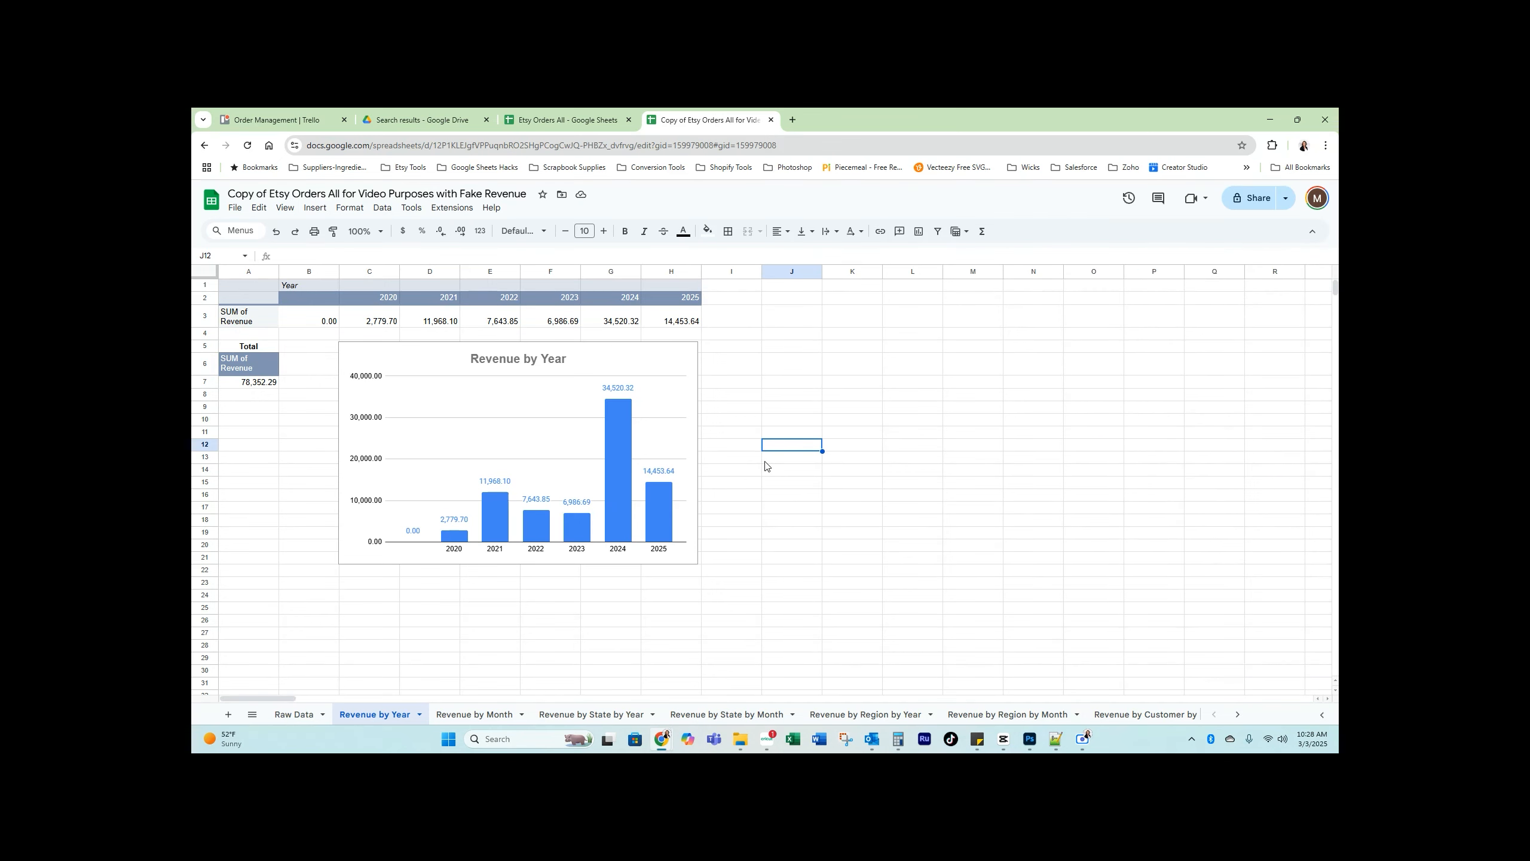
On the Raw Data sheet, inspect the formulas behind the Year and Year+Month columns in cells A2 and B2
{"action": "left_click", "coordinate": [294, 715]}
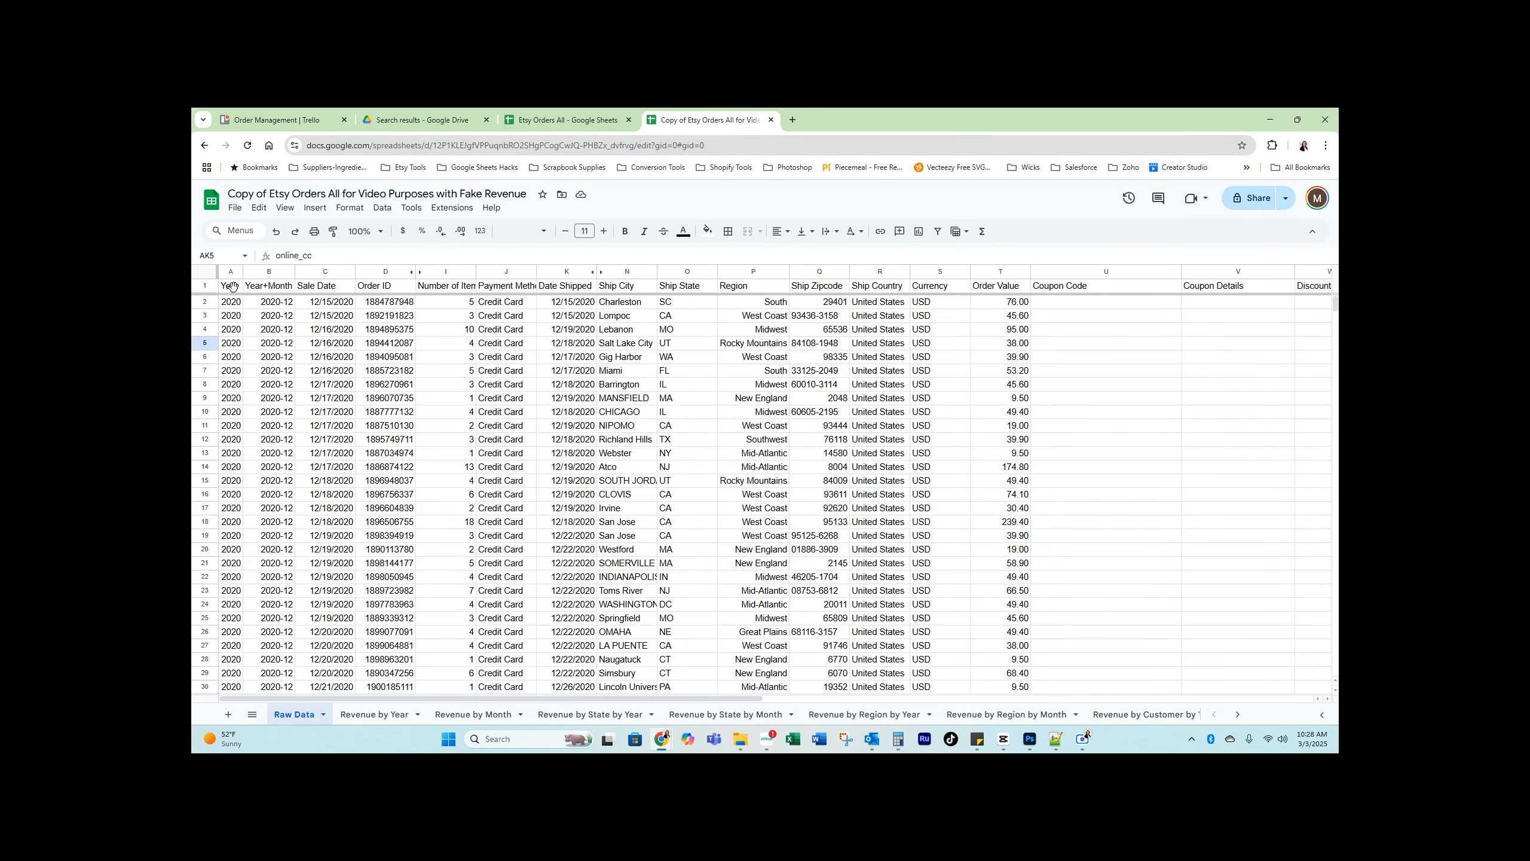
{"action": "left_click", "coordinate": [227, 272]}
{"action": "left_click", "coordinate": [265, 273]}
{"action": "left_click", "coordinate": [235, 303]}
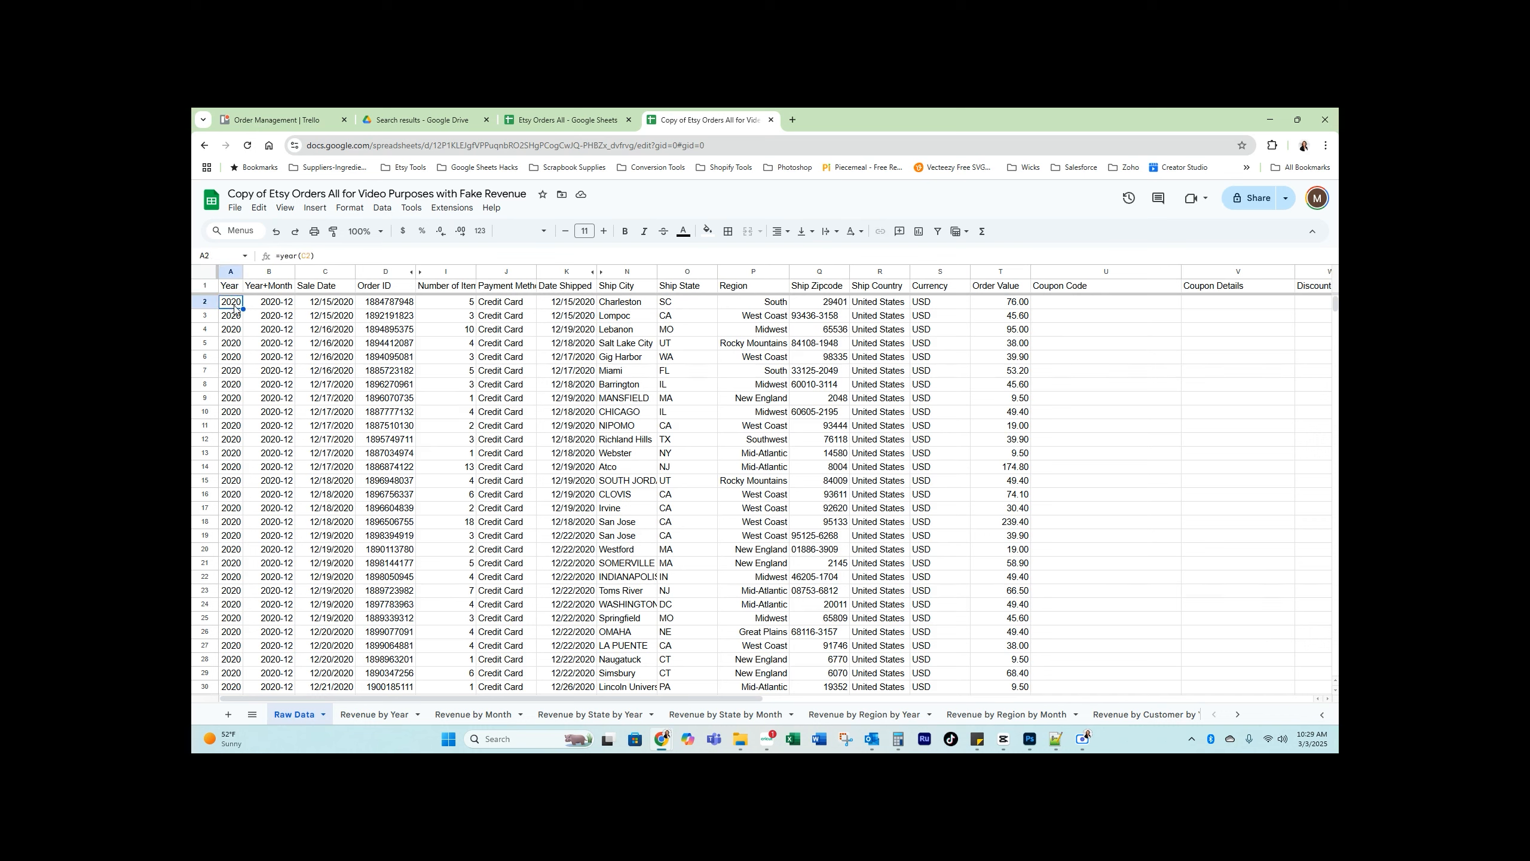
{"action": "left_click", "coordinate": [272, 308]}
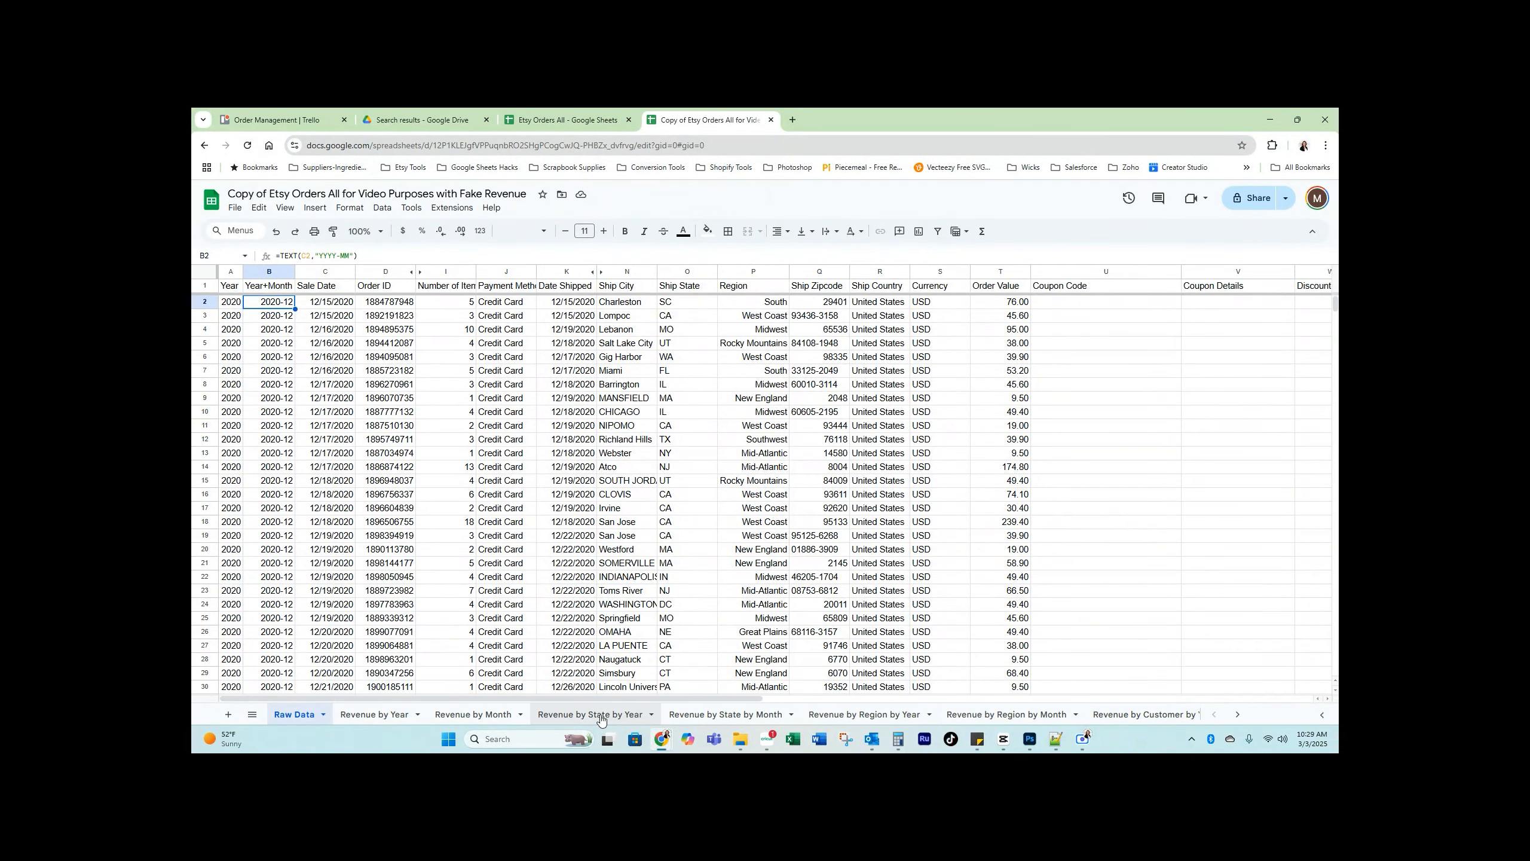
On the Revenue by State by Year sheet, examine how the yearly pivot table's Ship State filter refers to the State Filter cell A2
{"action": "left_click", "coordinate": [600, 716]}
{"action": "scroll", "coordinate": [517, 577], "scroll_direction": "down", "scroll_amount": 4}
{"action": "scroll", "coordinate": [515, 573], "scroll_direction": "up", "scroll_amount": 5}
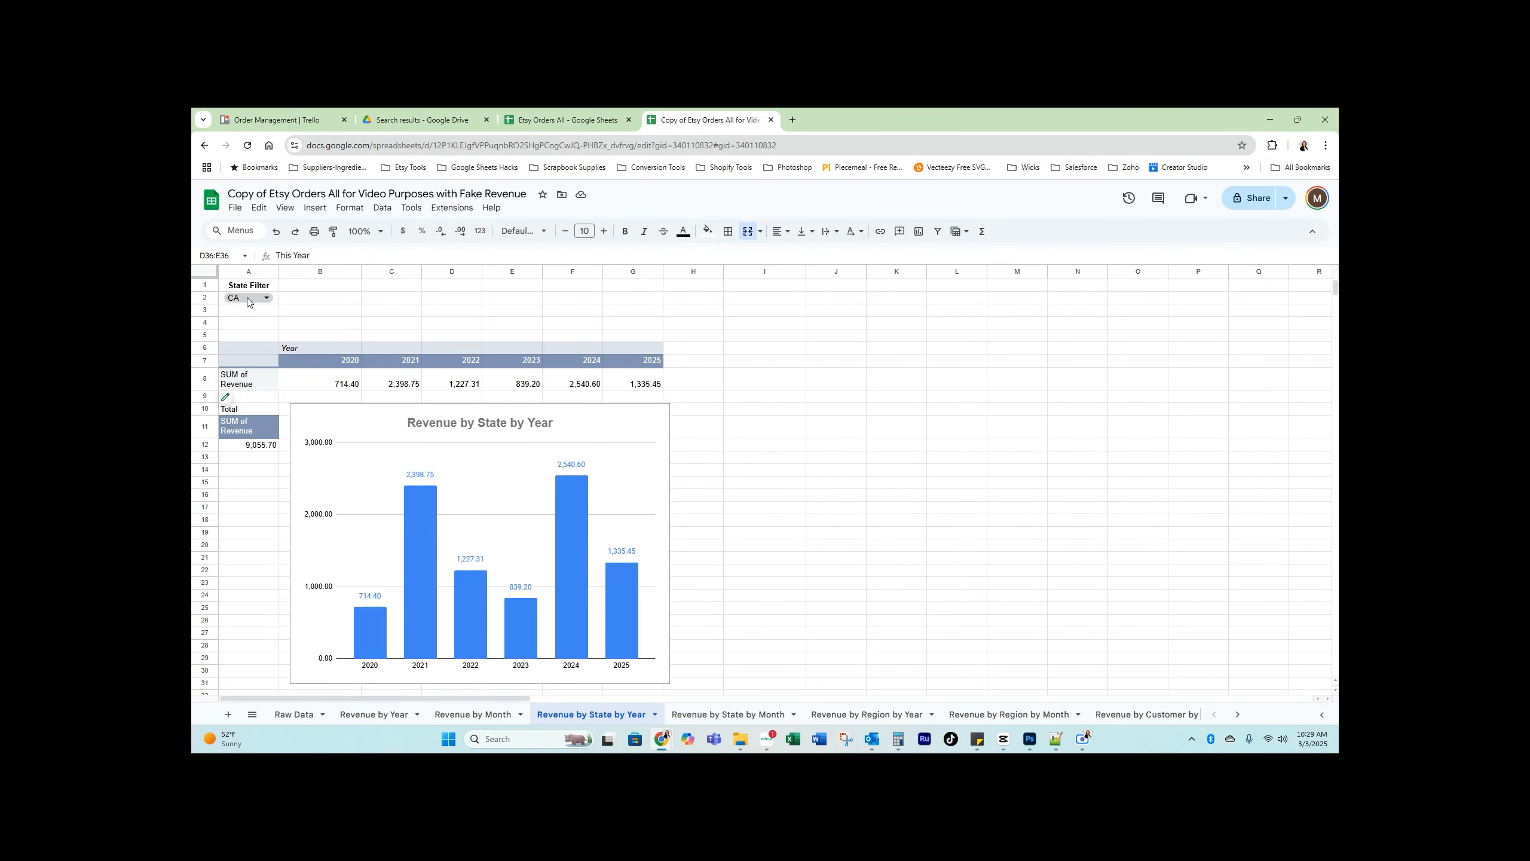
{"action": "scroll", "coordinate": [420, 515], "scroll_direction": "down", "scroll_amount": 3}
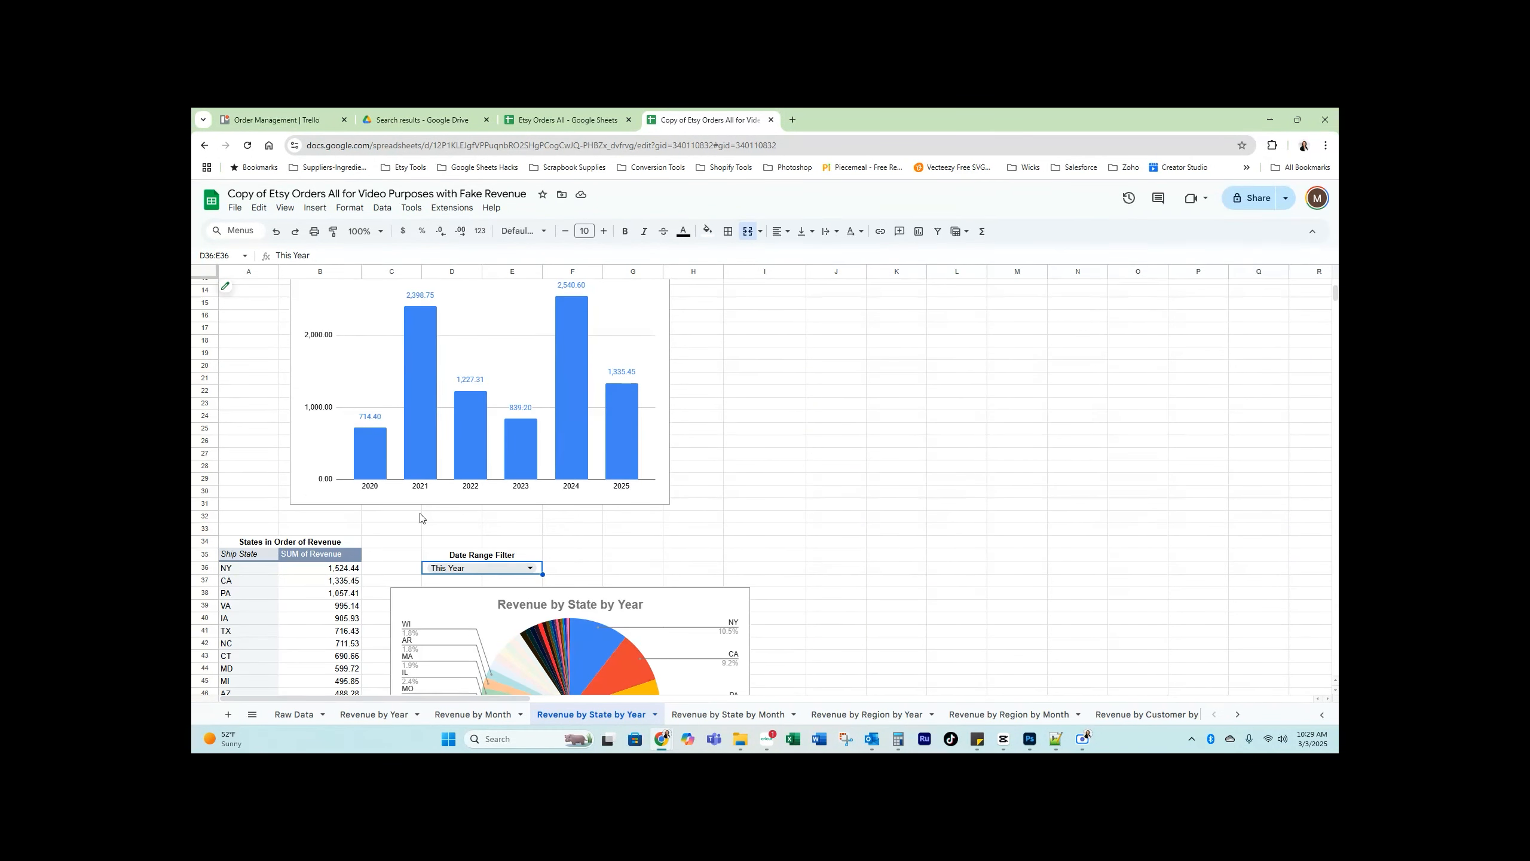
{"action": "scroll", "coordinate": [420, 517], "scroll_direction": "up", "scroll_amount": 3}
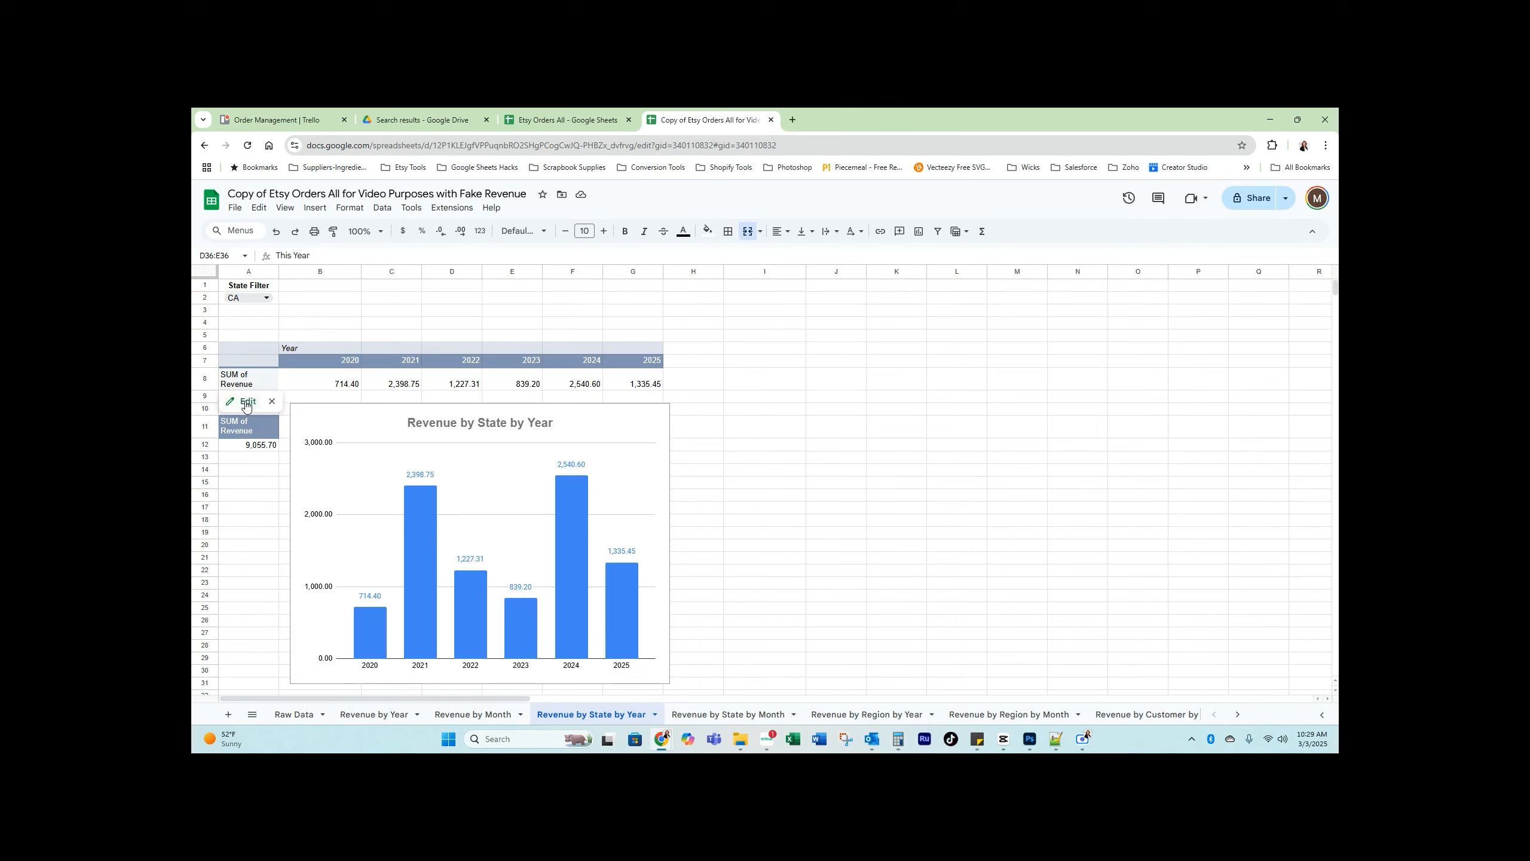
{"action": "left_click", "coordinate": [246, 402]}
{"action": "scroll", "coordinate": [1120, 650], "scroll_direction": "down", "scroll_amount": 1}
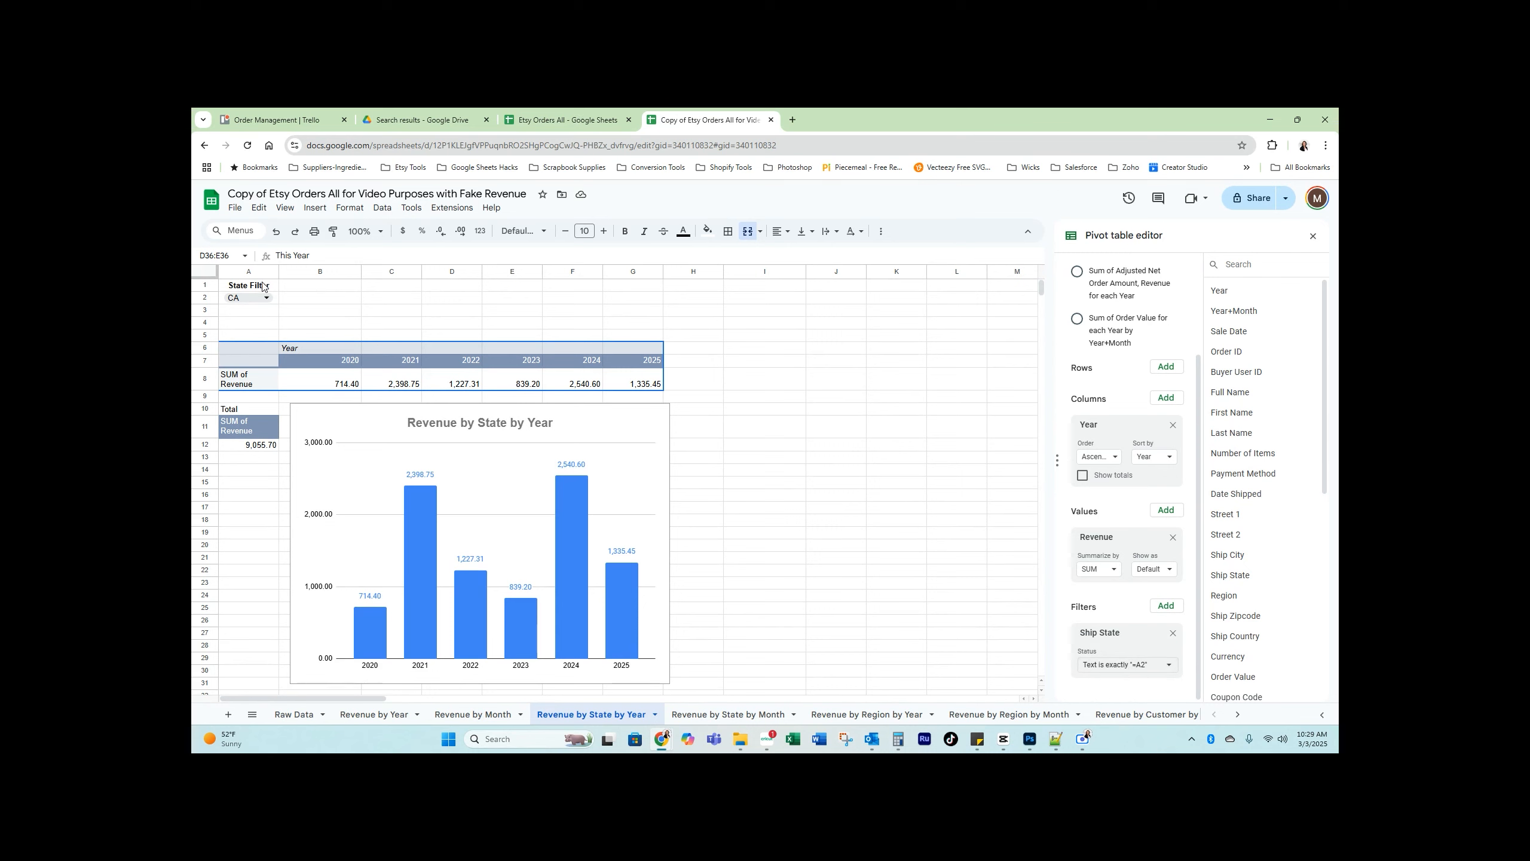
{"action": "left_click", "coordinate": [276, 299]}
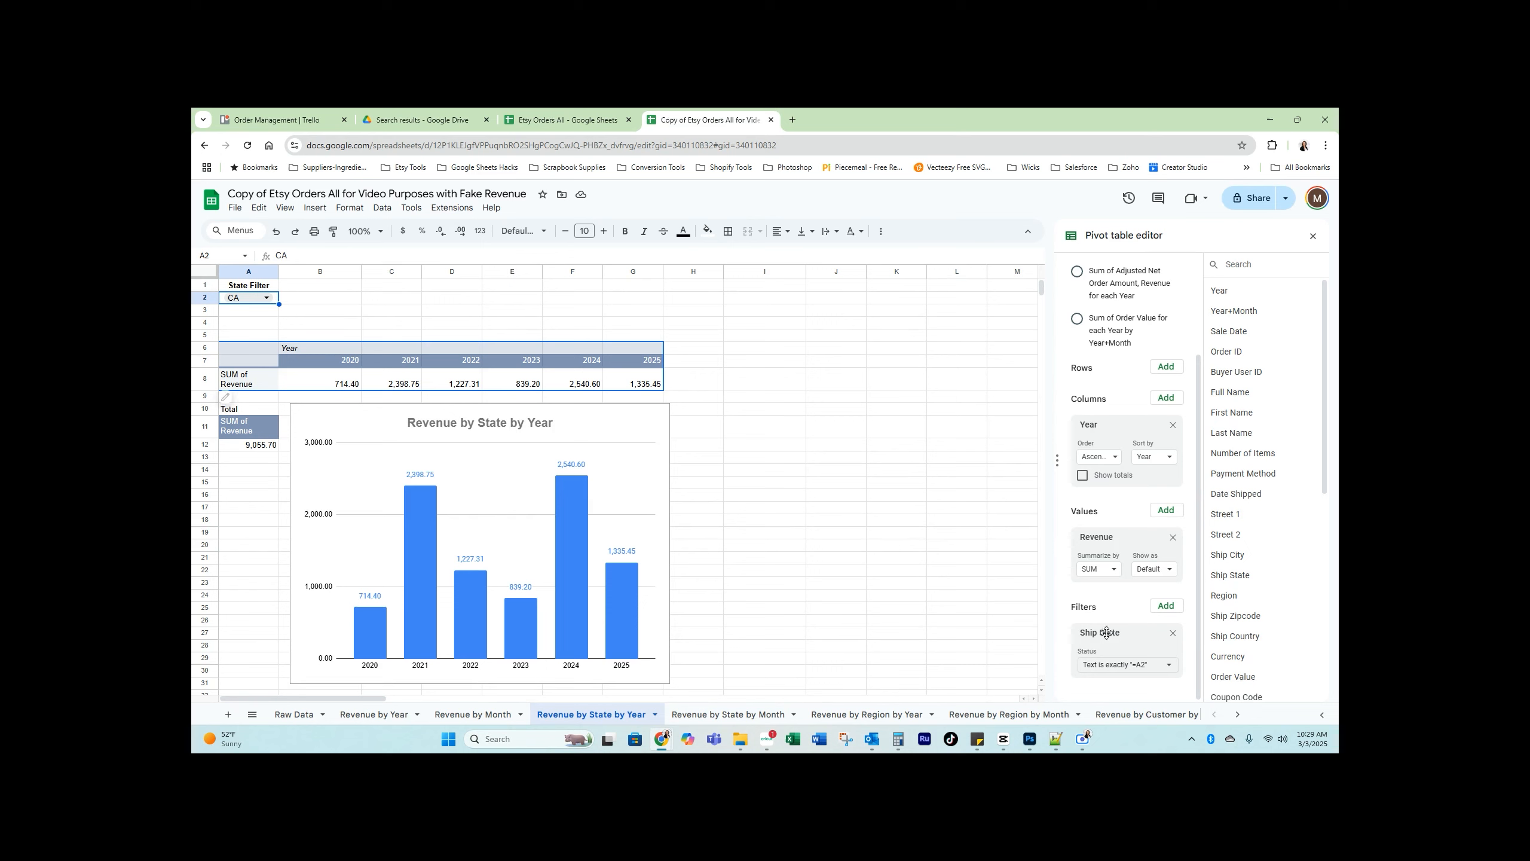
{"action": "left_click", "coordinate": [1313, 236]}
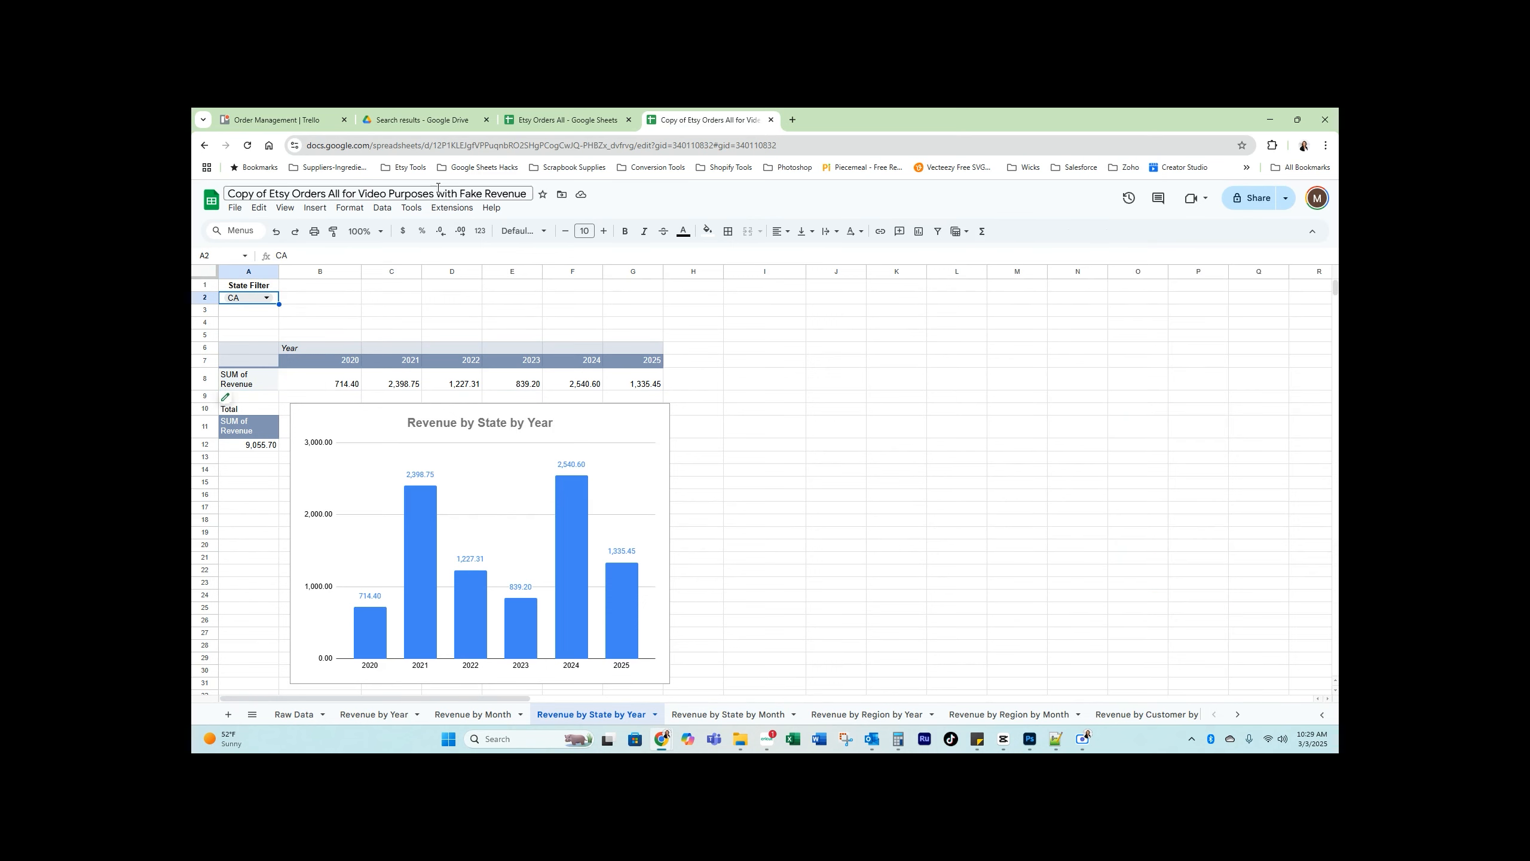
Browse the State Filter's list of states and leave it set to CA
{"action": "left_click", "coordinate": [266, 298]}
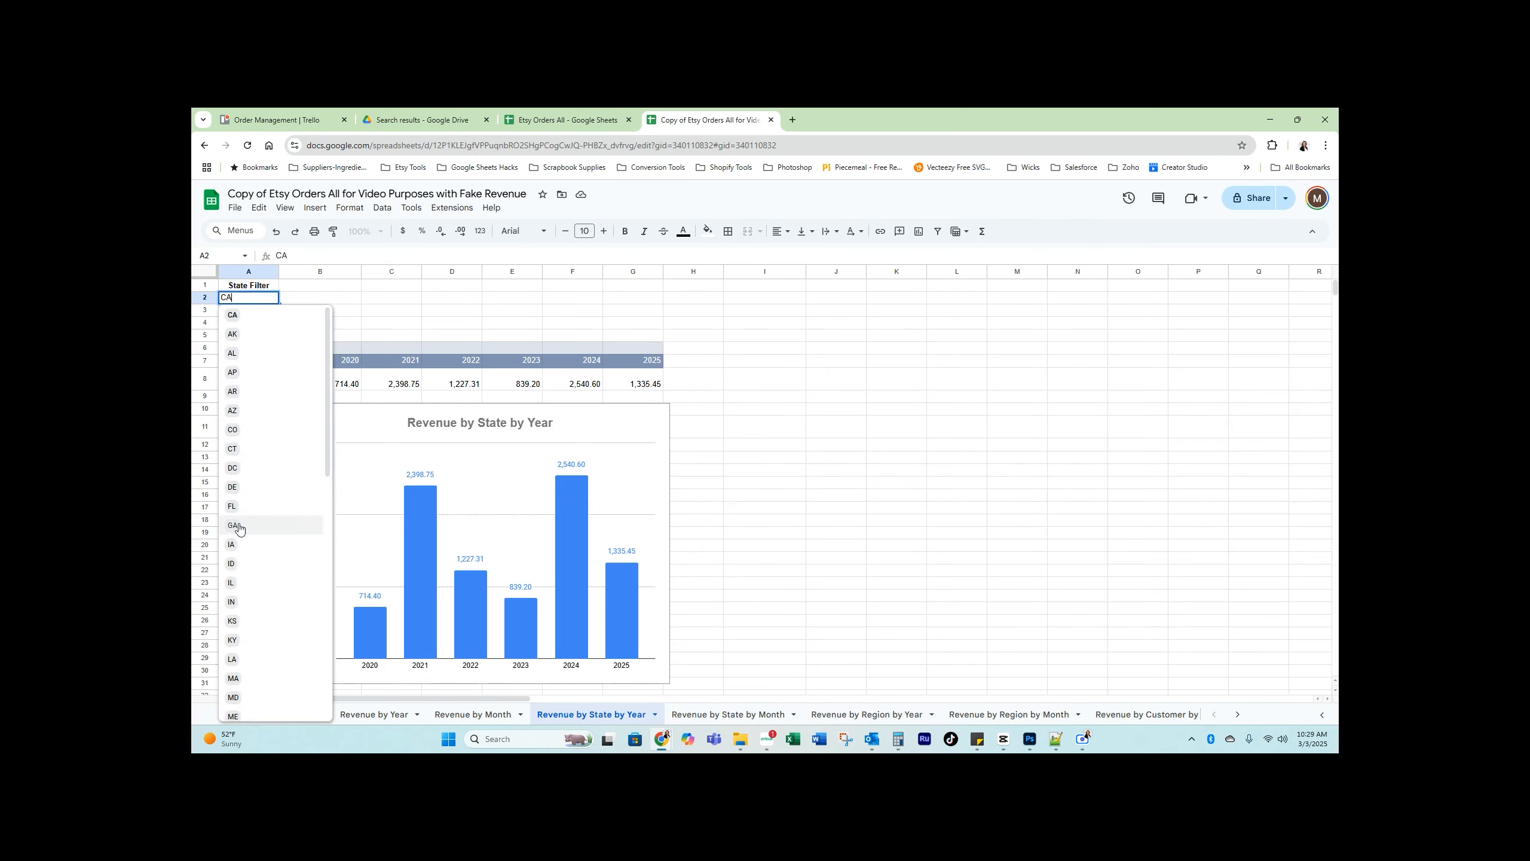
{"action": "left_click", "coordinate": [341, 289]}
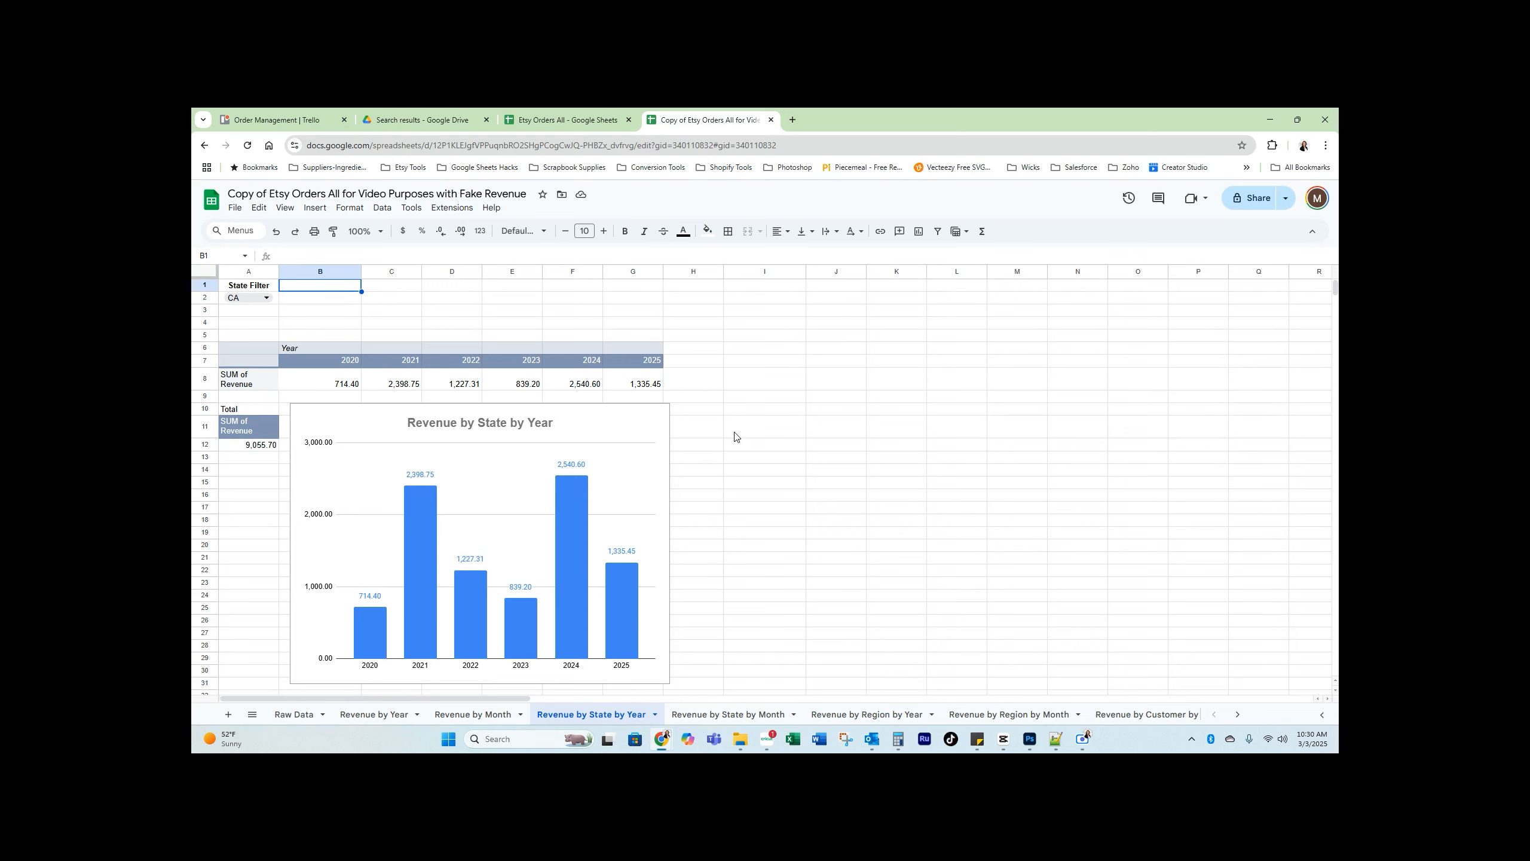
{"action": "left_click", "coordinate": [255, 300]}
{"action": "scroll", "coordinate": [232, 514], "scroll_direction": "down", "scroll_amount": 5}
{"action": "scroll", "coordinate": [232, 514], "scroll_direction": "up", "scroll_amount": 5}
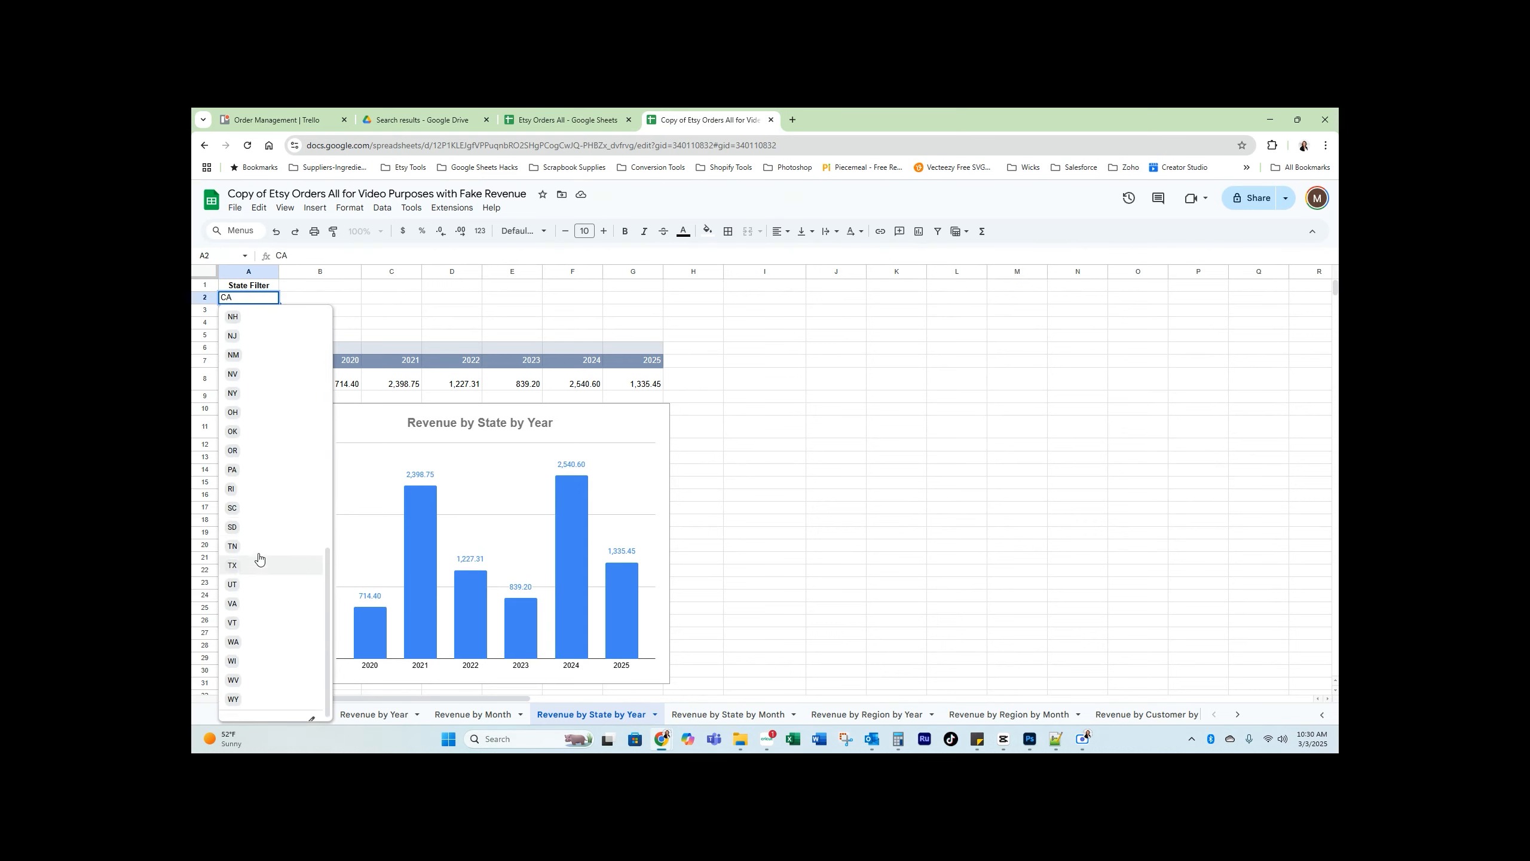
{"action": "left_click", "coordinate": [383, 297]}
Review the States in Order of Revenue table and inspect the custom Sale Date filter formula in its pivot settings
{"action": "scroll", "coordinate": [301, 536], "scroll_direction": "down", "scroll_amount": 8}
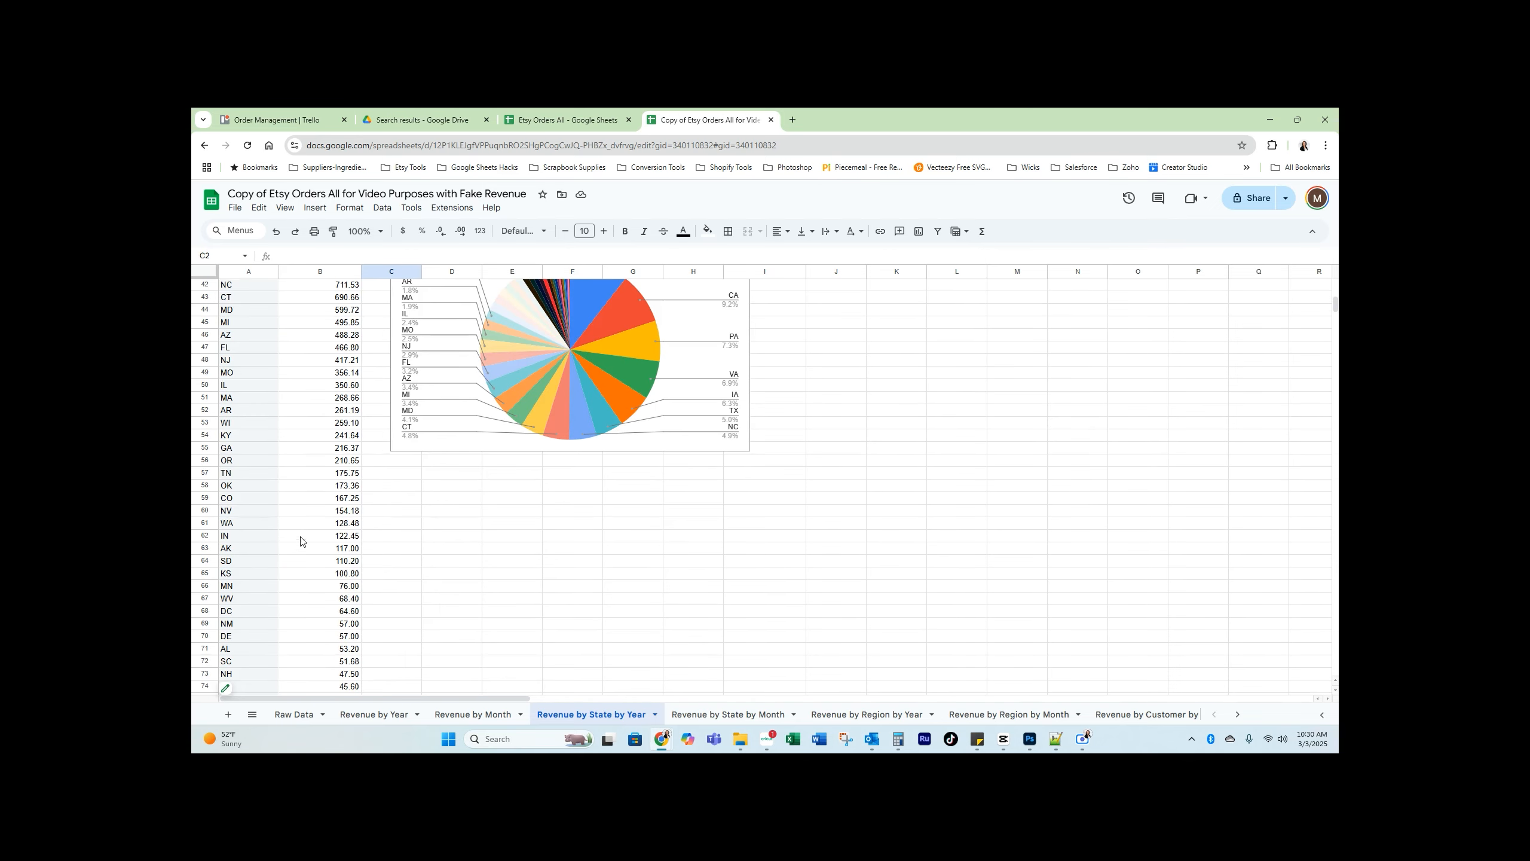
{"action": "scroll", "coordinate": [304, 625], "scroll_direction": "up", "scroll_amount": 8}
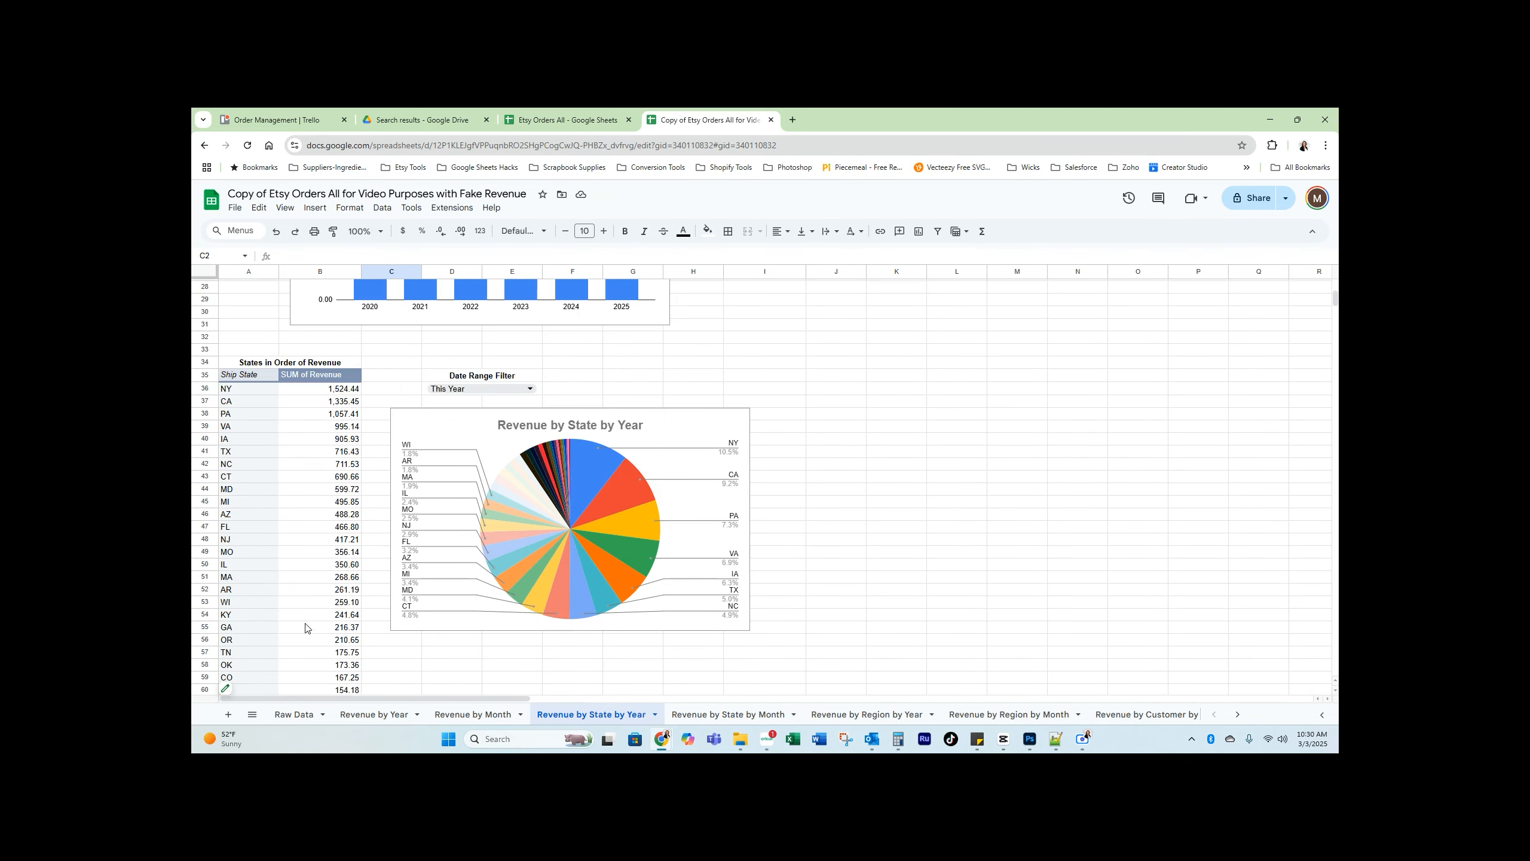
{"action": "scroll", "coordinate": [347, 489], "scroll_direction": "down", "scroll_amount": 7}
{"action": "scroll", "coordinate": [346, 488], "scroll_direction": "down", "scroll_amount": 2}
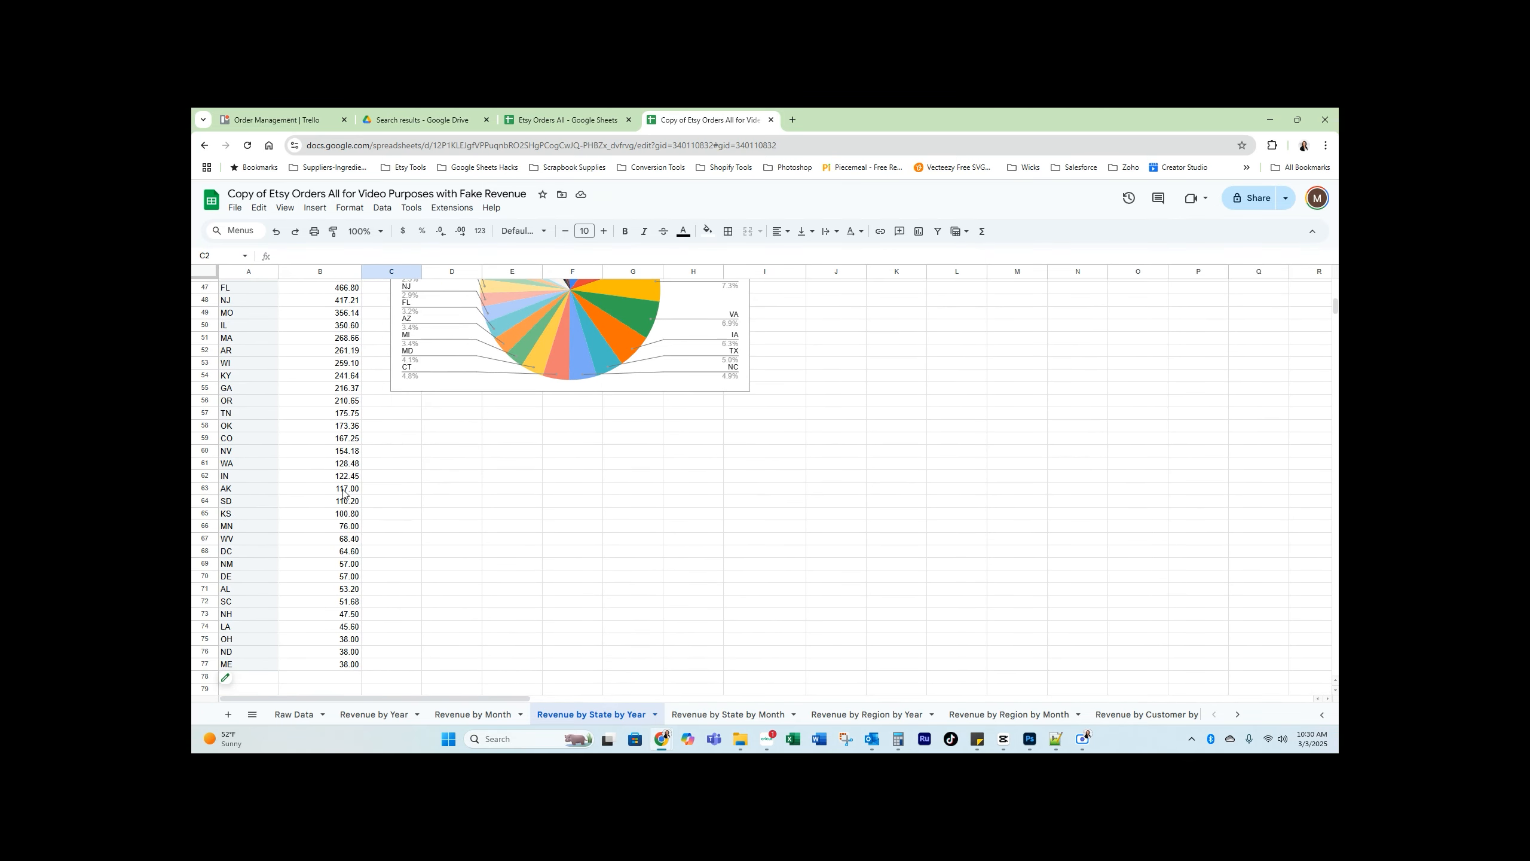
{"action": "left_click", "coordinate": [249, 679]}
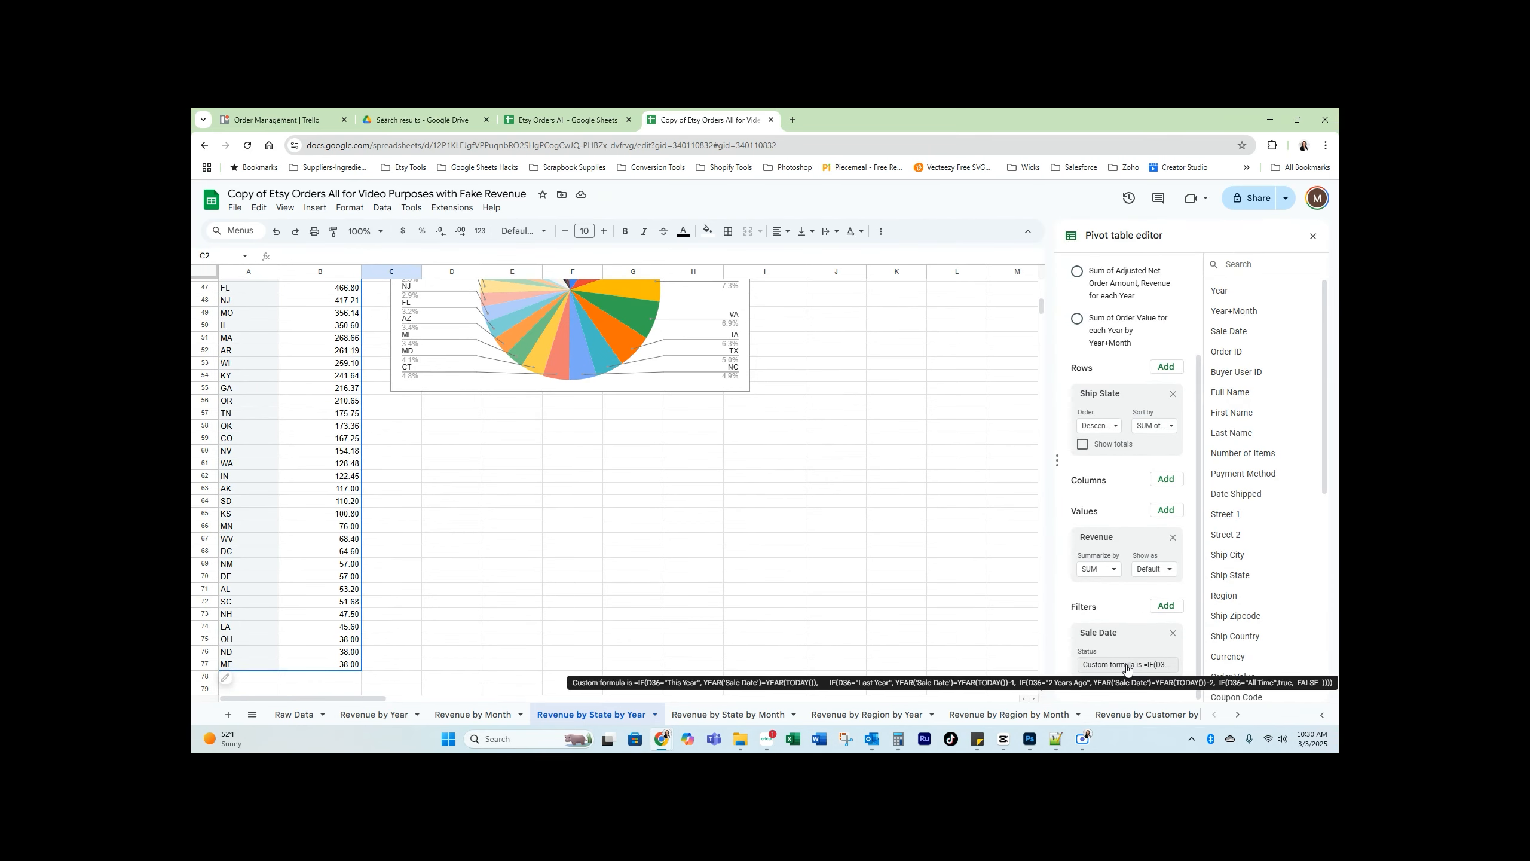
{"action": "left_click", "coordinate": [915, 514]}
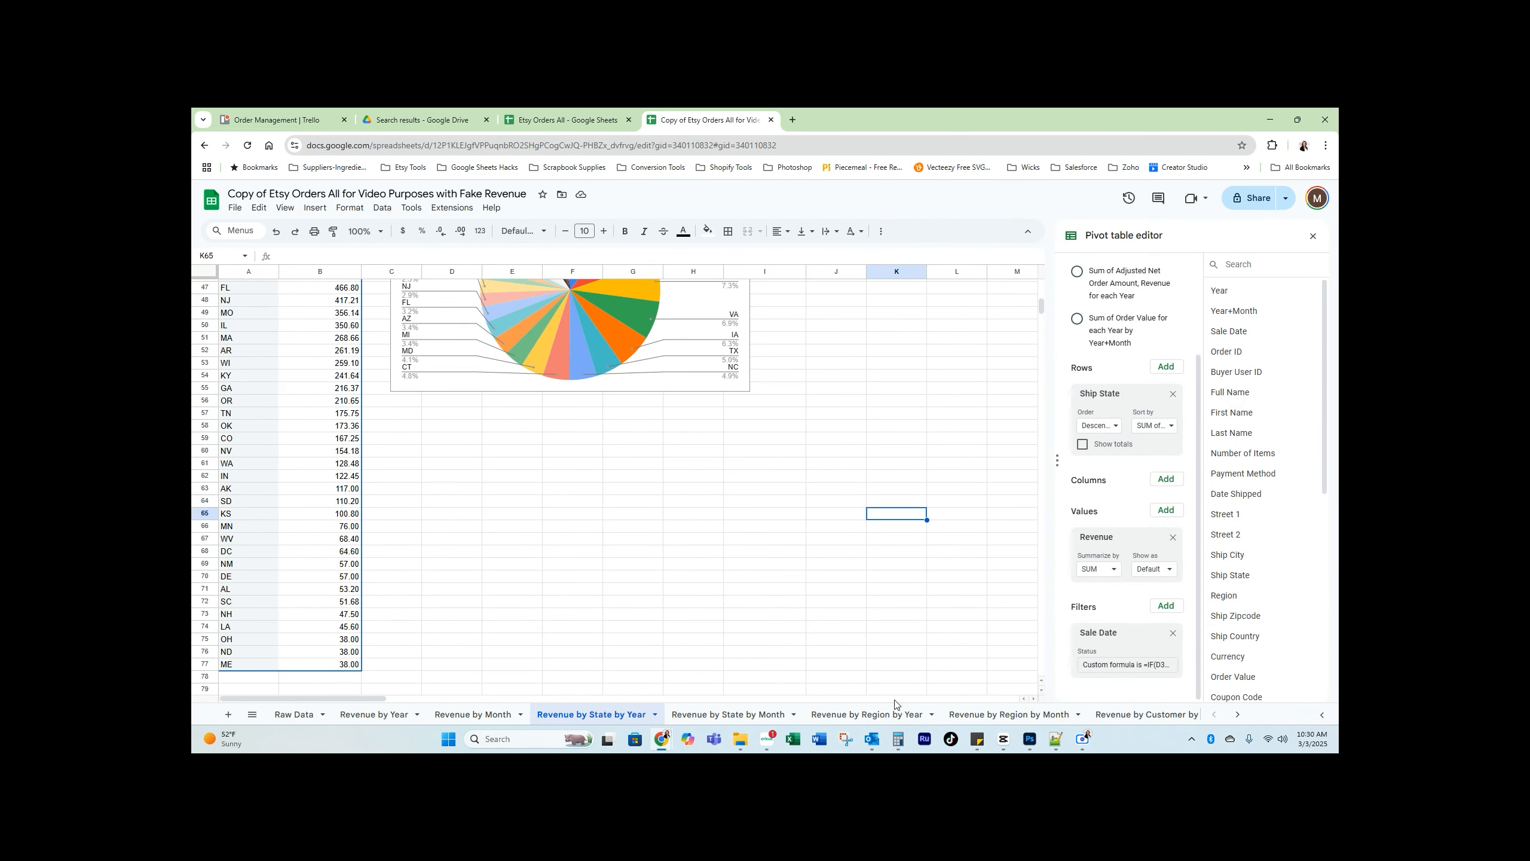
Look over the Revenue by Region by Year sheet and reopen the Revenue by Year sheet's pivot table settings
{"action": "left_click", "coordinate": [884, 716]}
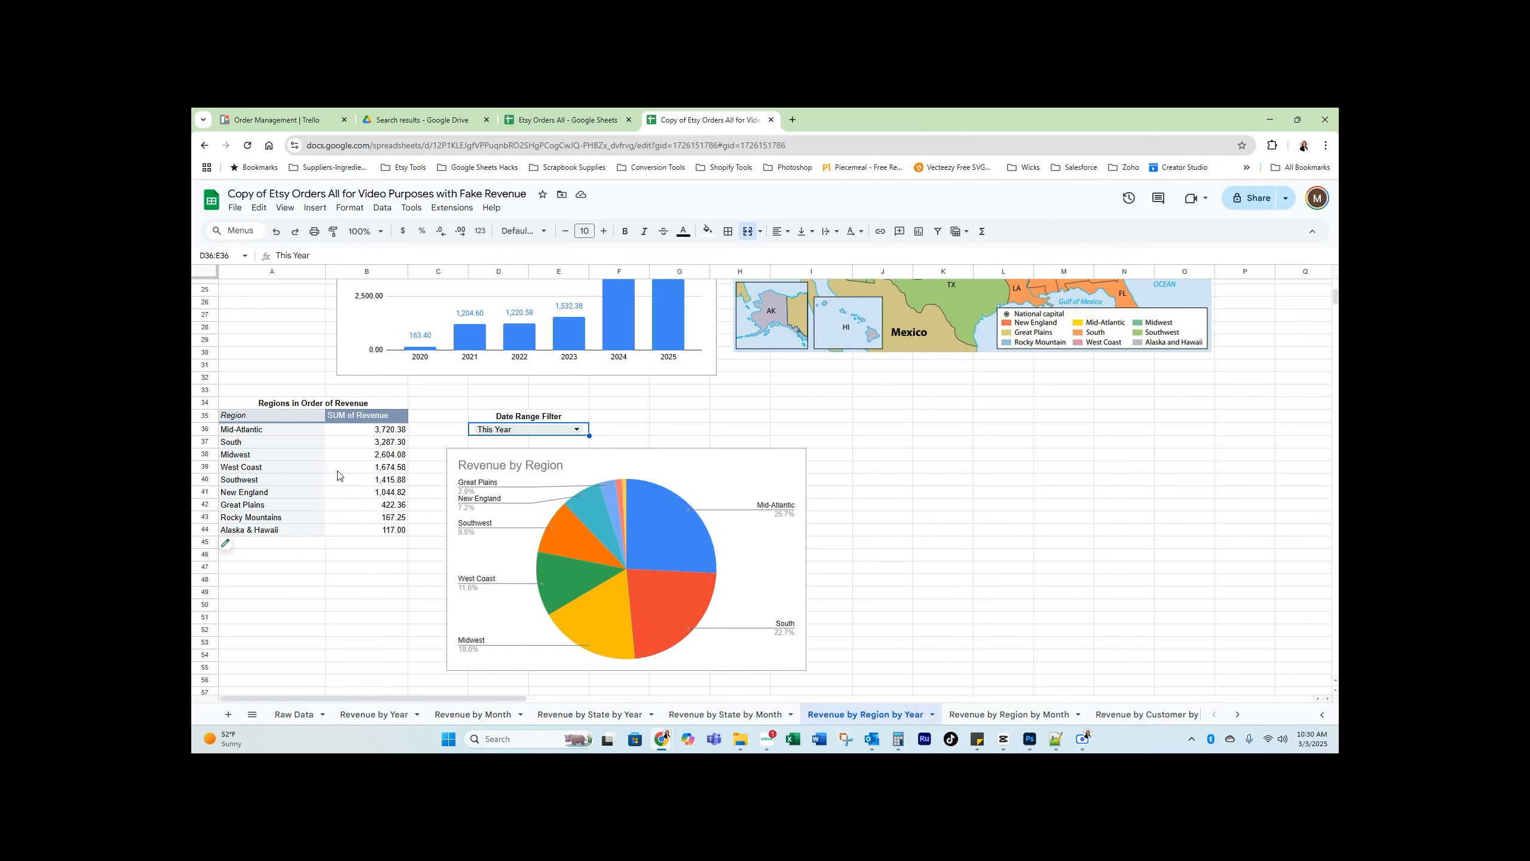
{"action": "left_click", "coordinate": [383, 716]}
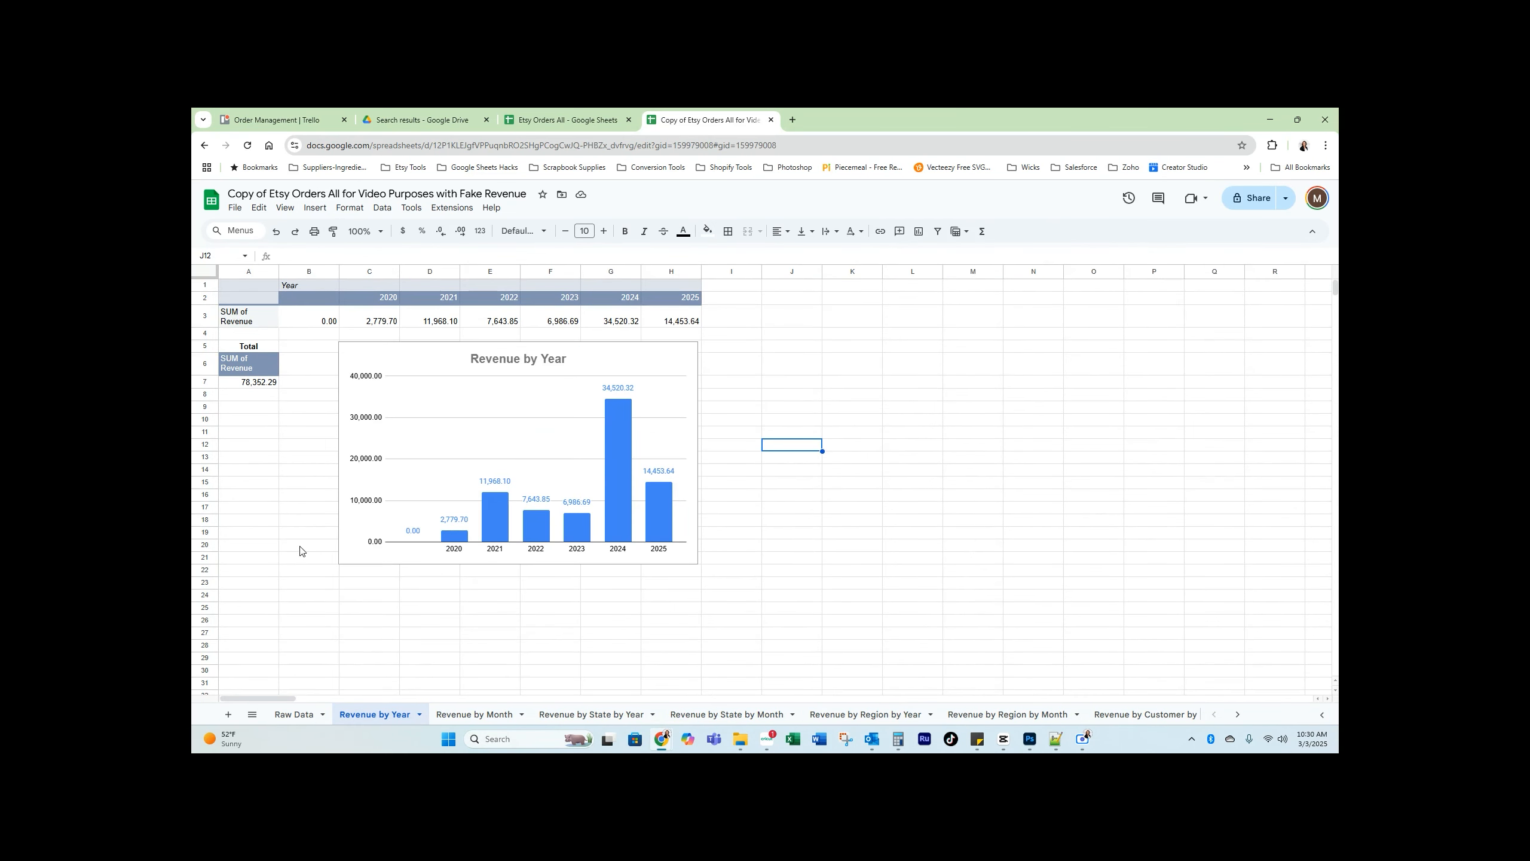
{"action": "left_click", "coordinate": [246, 339]}
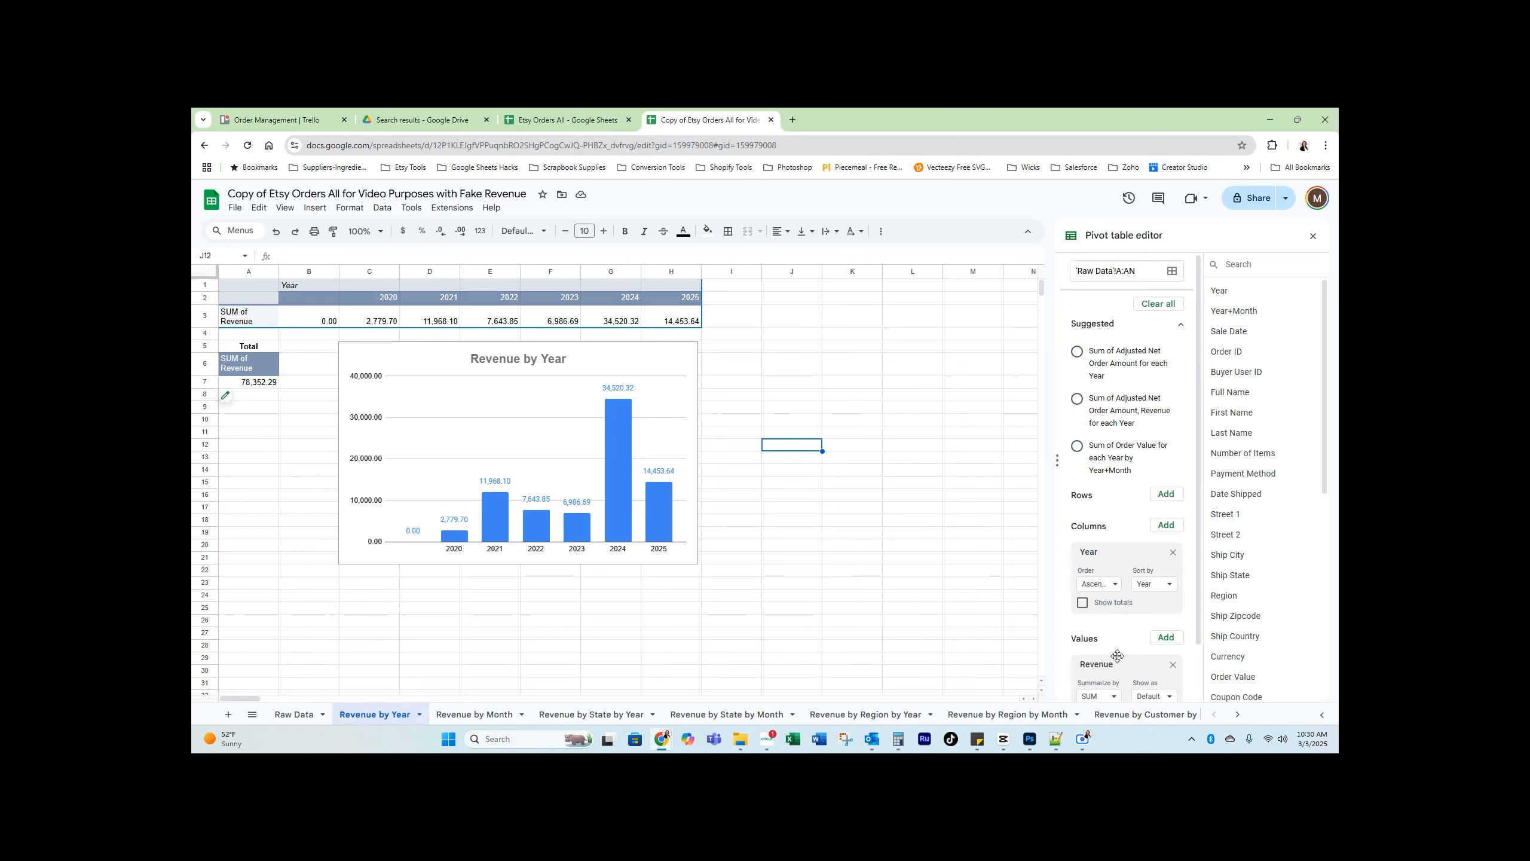
On the Revenue by Month sheet, inspect the custom Sale Date filter formula in the monthly pivot table's settings
{"action": "left_click", "coordinate": [476, 714]}
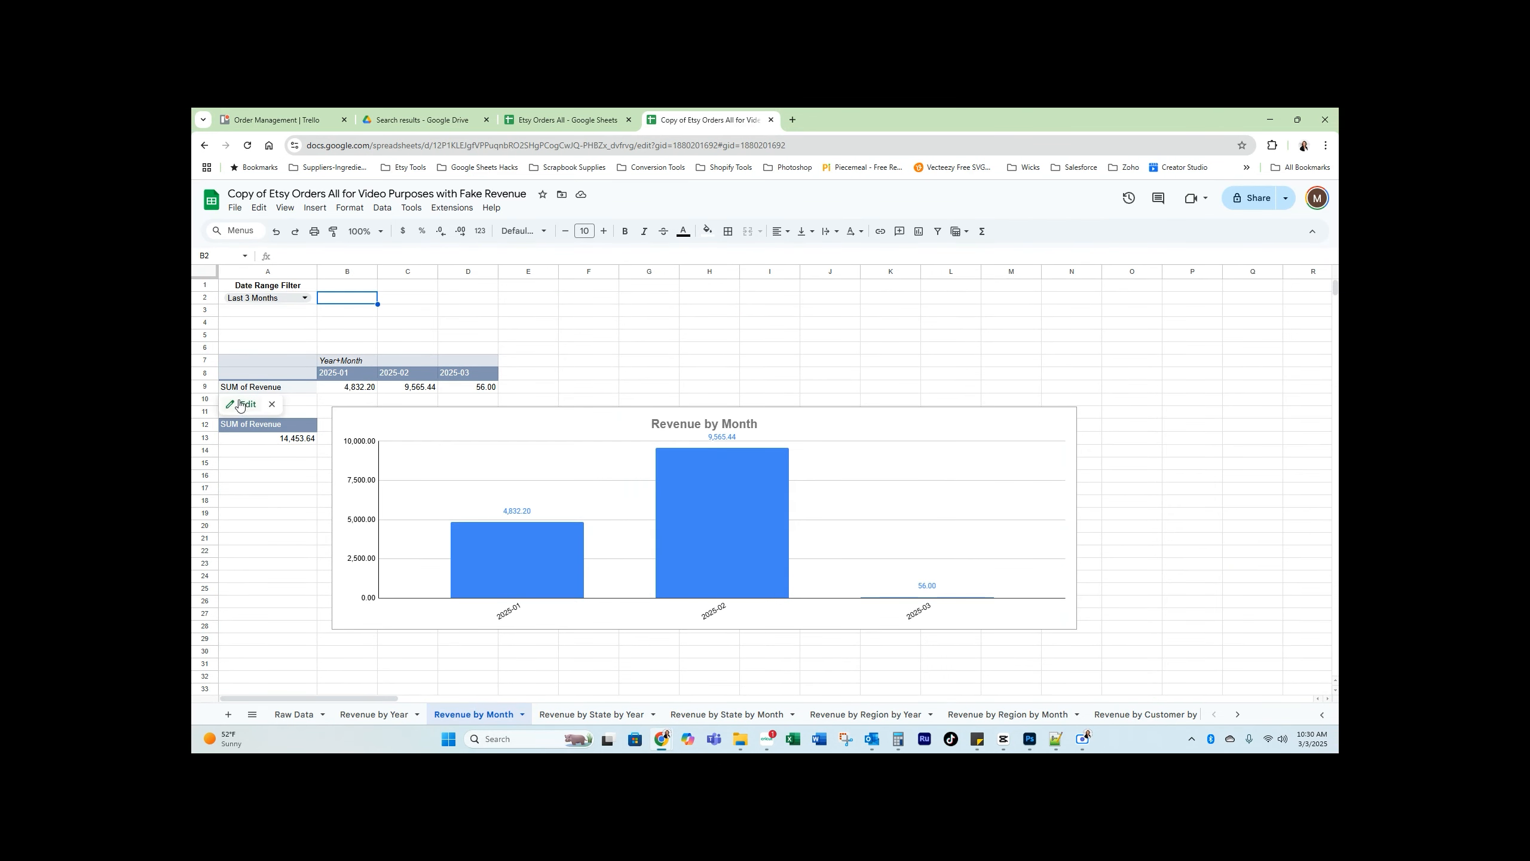
{"action": "left_click", "coordinate": [225, 403]}
{"action": "scroll", "coordinate": [1092, 611], "scroll_direction": "down", "scroll_amount": 2}
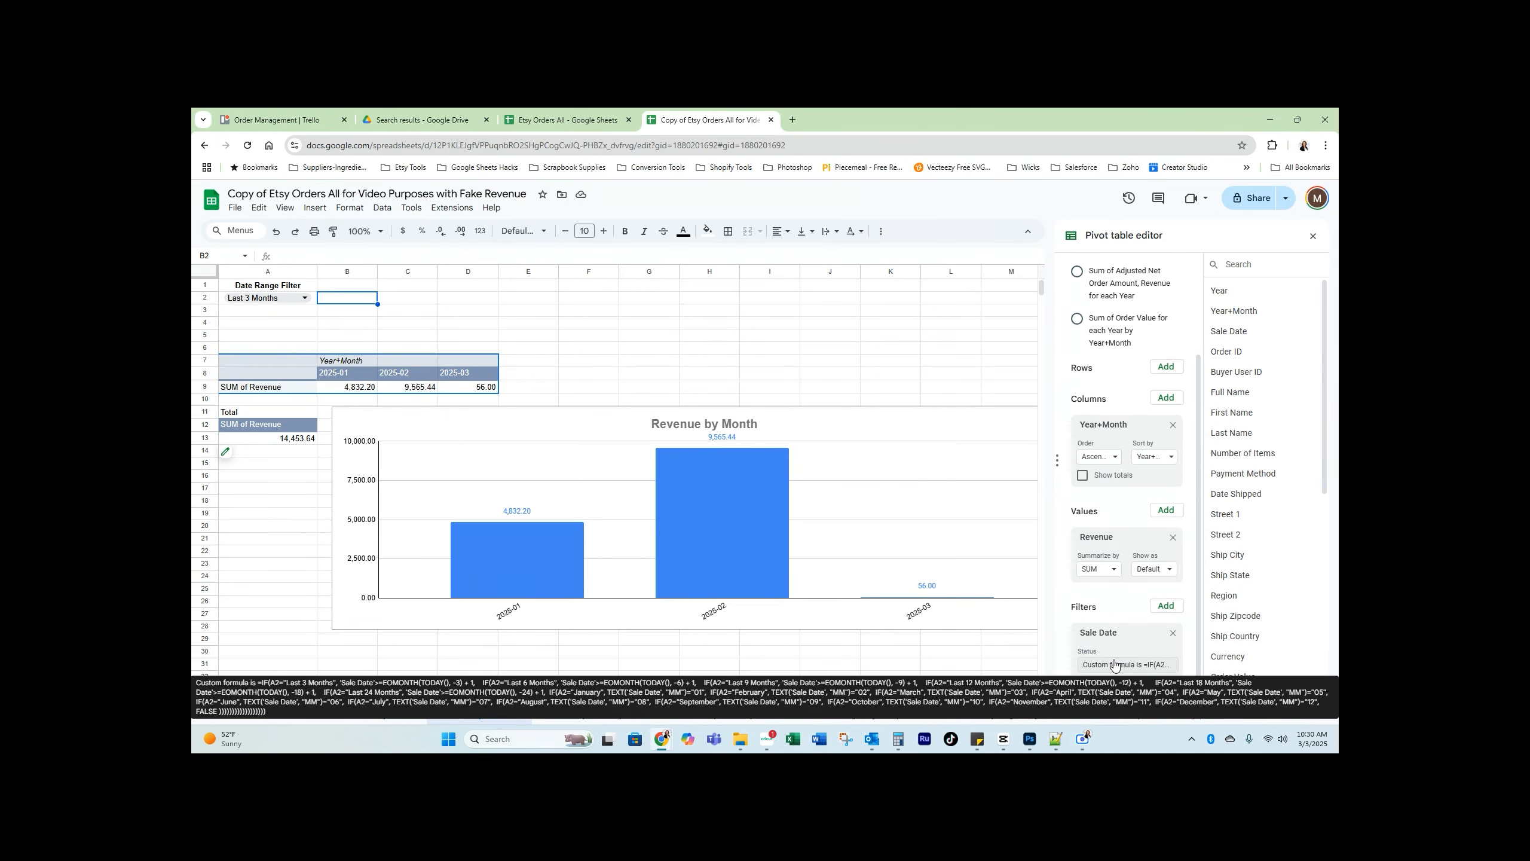
Switch to Notepad++ and show the beginning of Formula for Months of the Year.txt beside the sheet's Date Range Filter
{"action": "left_click", "coordinate": [1058, 742]}
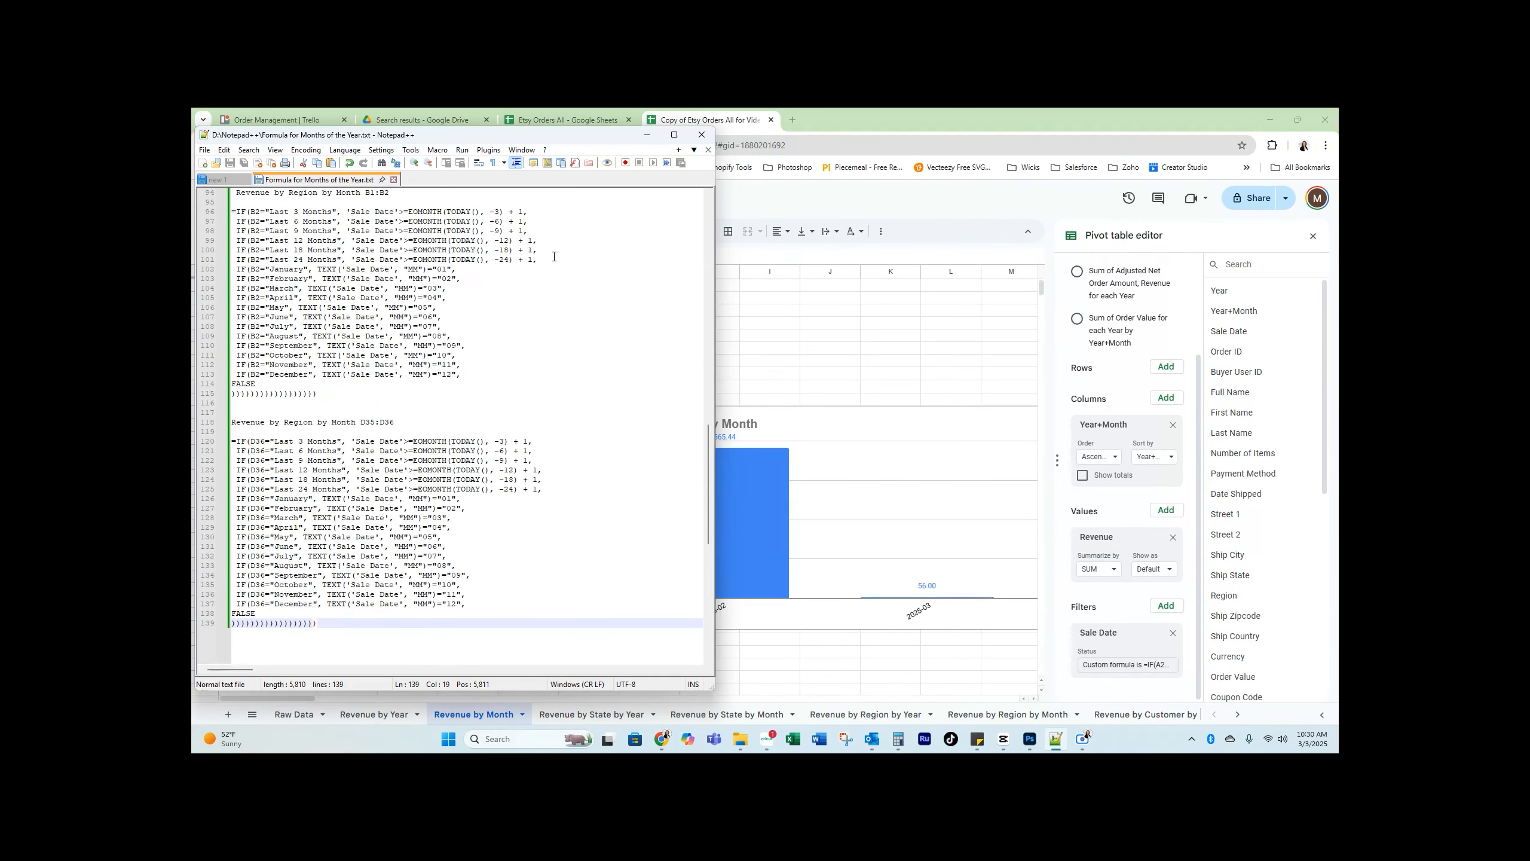
{"action": "scroll", "coordinate": [556, 256], "scroll_direction": "up", "scroll_amount": 20}
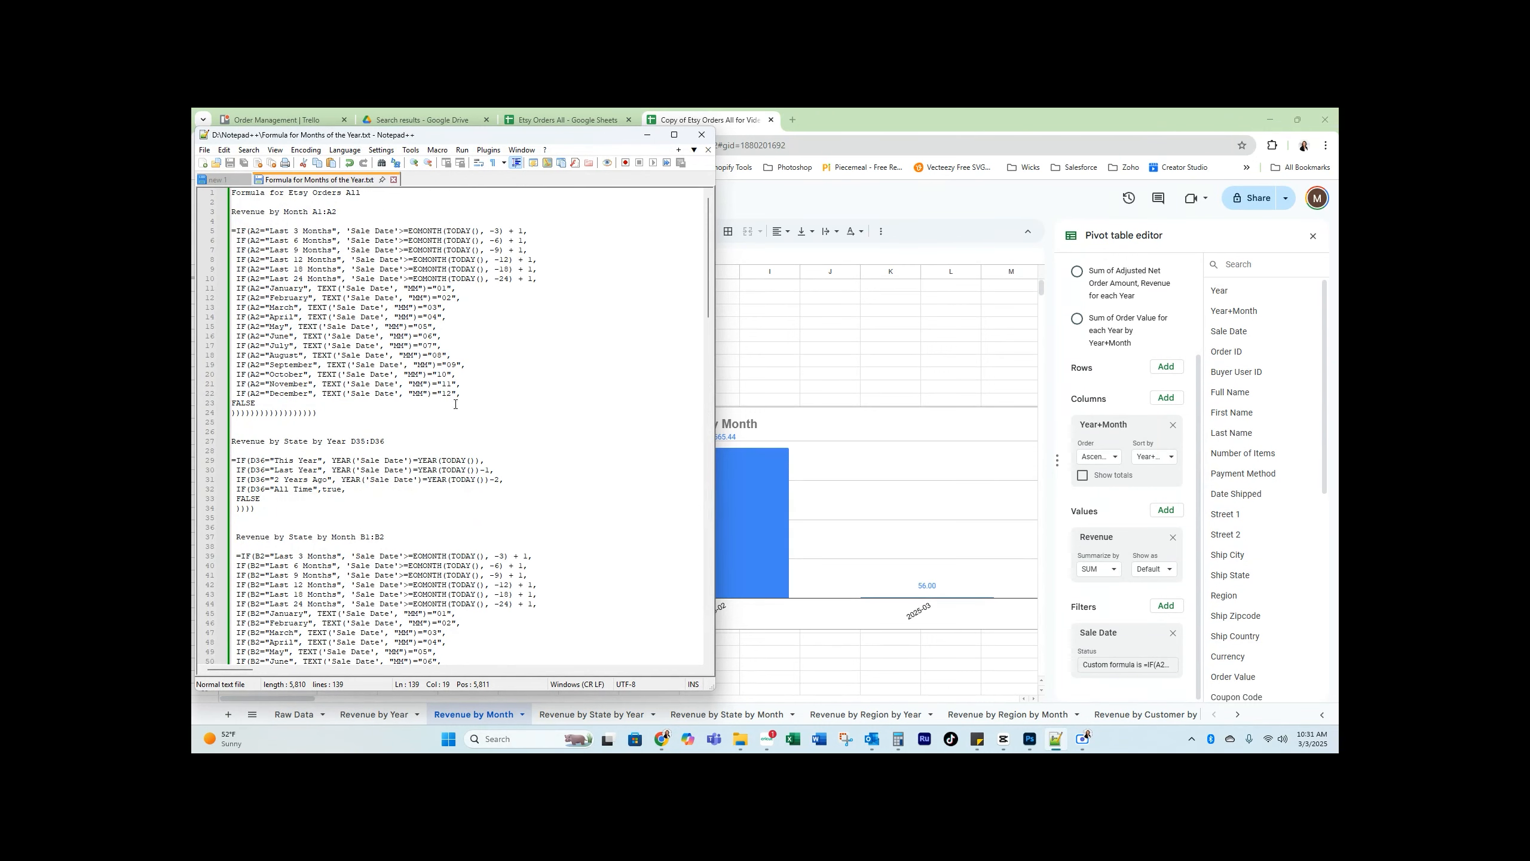
{"action": "left_click", "coordinate": [335, 403]}
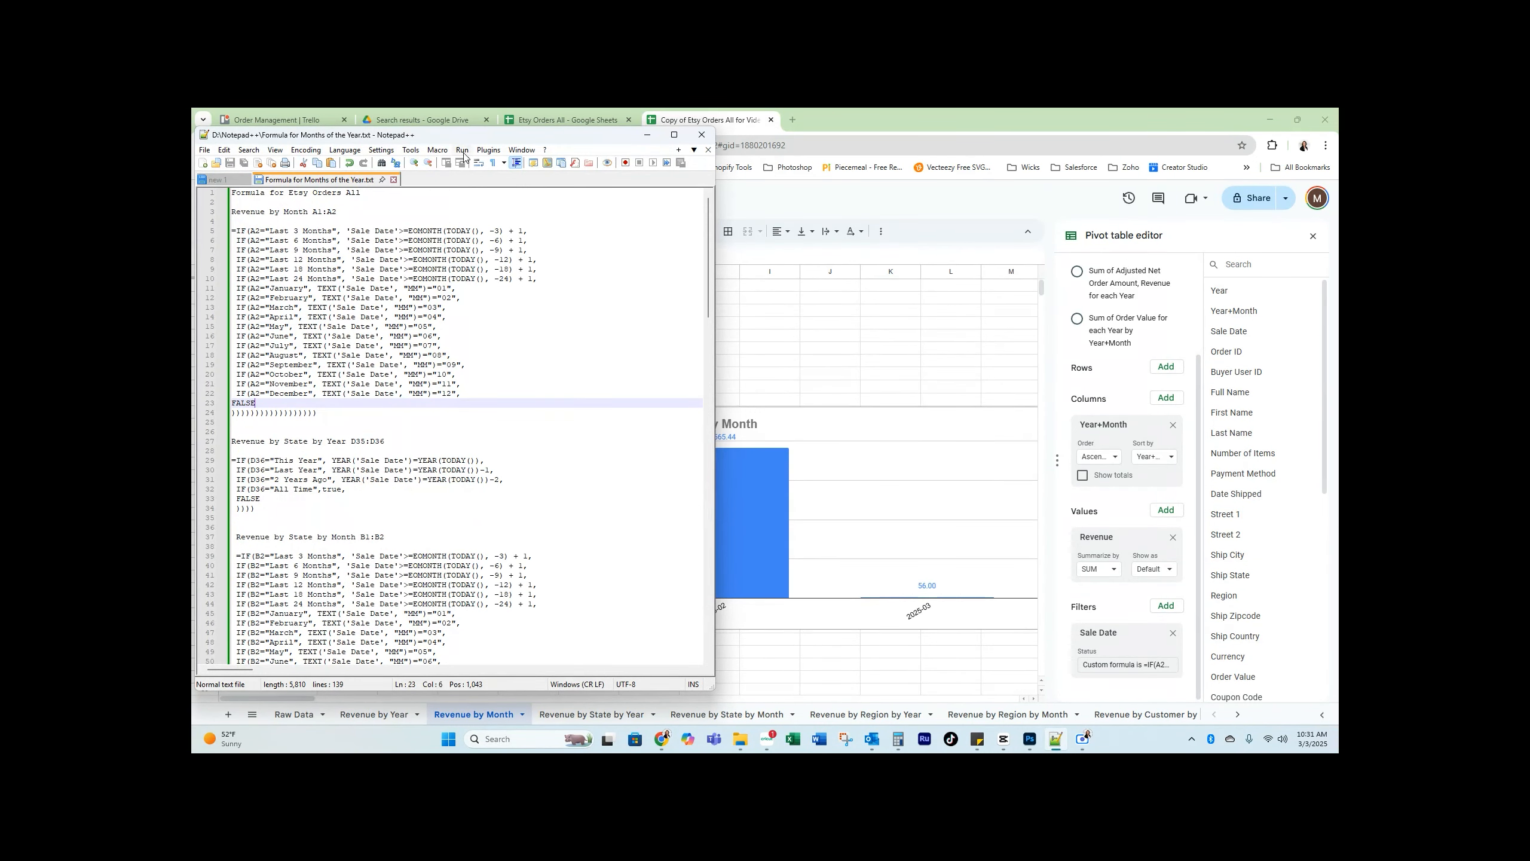
{"action": "left_click_drag", "start_coordinate": [478, 136], "coordinate": [946, 129]}
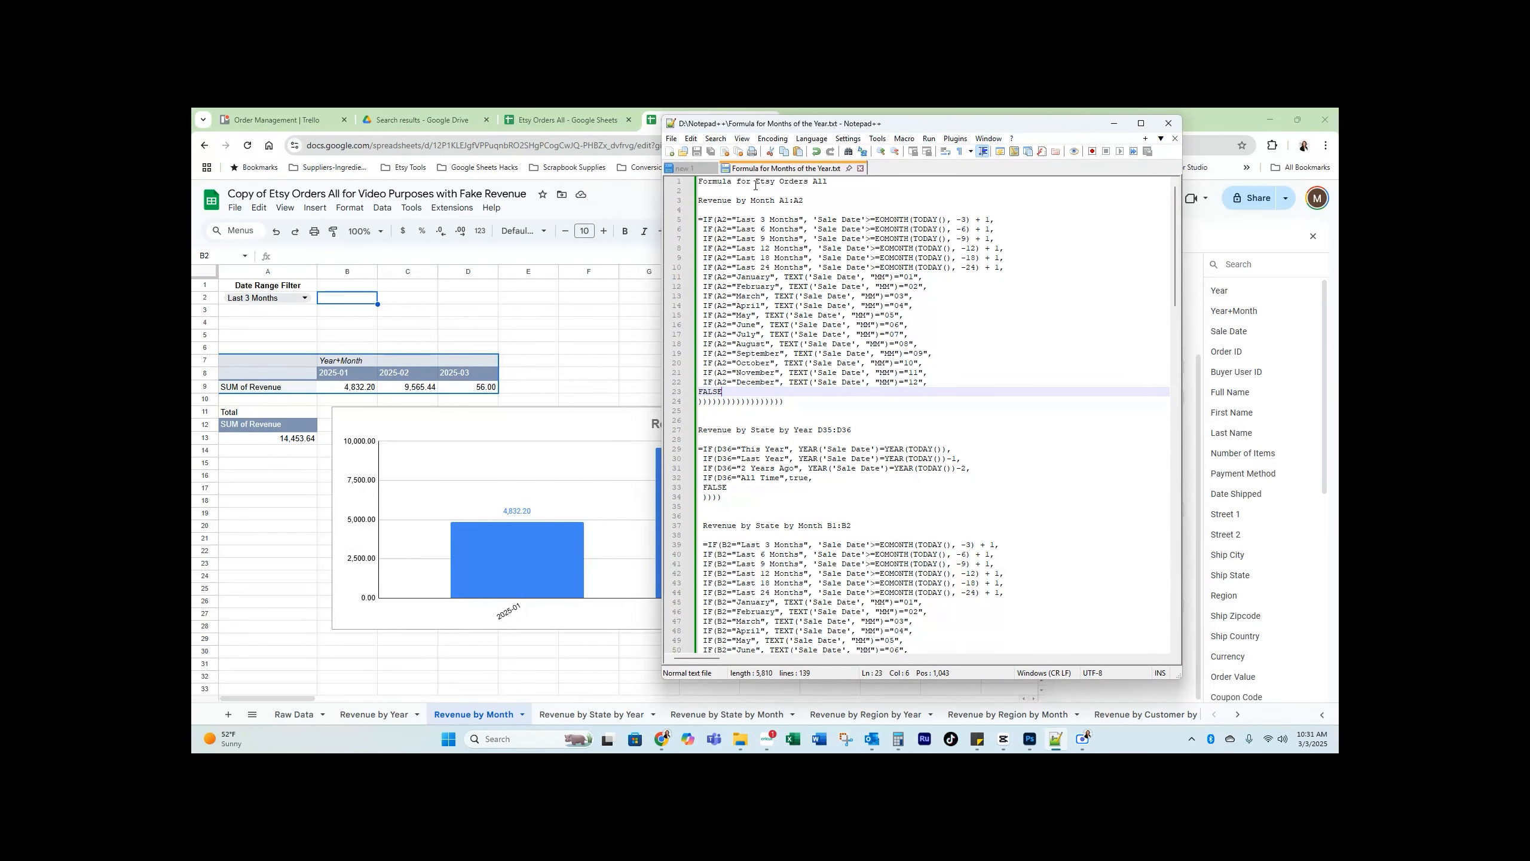
Examine the Revenue by Month formula and its A2 references, and continue to the Revenue by State formulas
{"action": "left_click", "coordinate": [822, 198]}
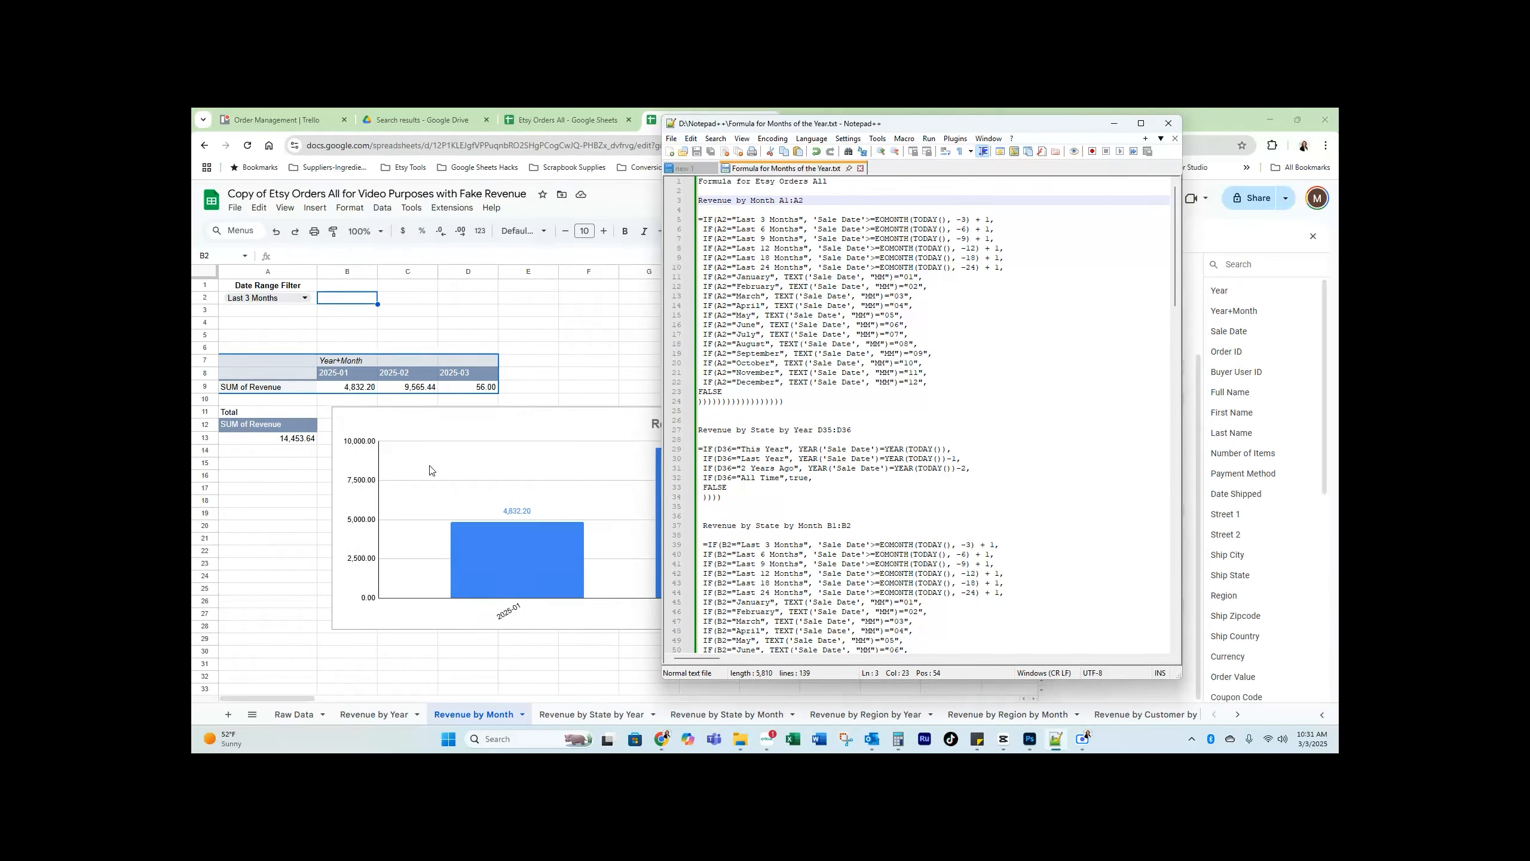
{"action": "scroll", "coordinate": [431, 470], "scroll_direction": "down", "scroll_amount": 1}
{"action": "scroll", "coordinate": [430, 471], "scroll_direction": "up", "scroll_amount": 1}
{"action": "double_click", "coordinate": [719, 219]}
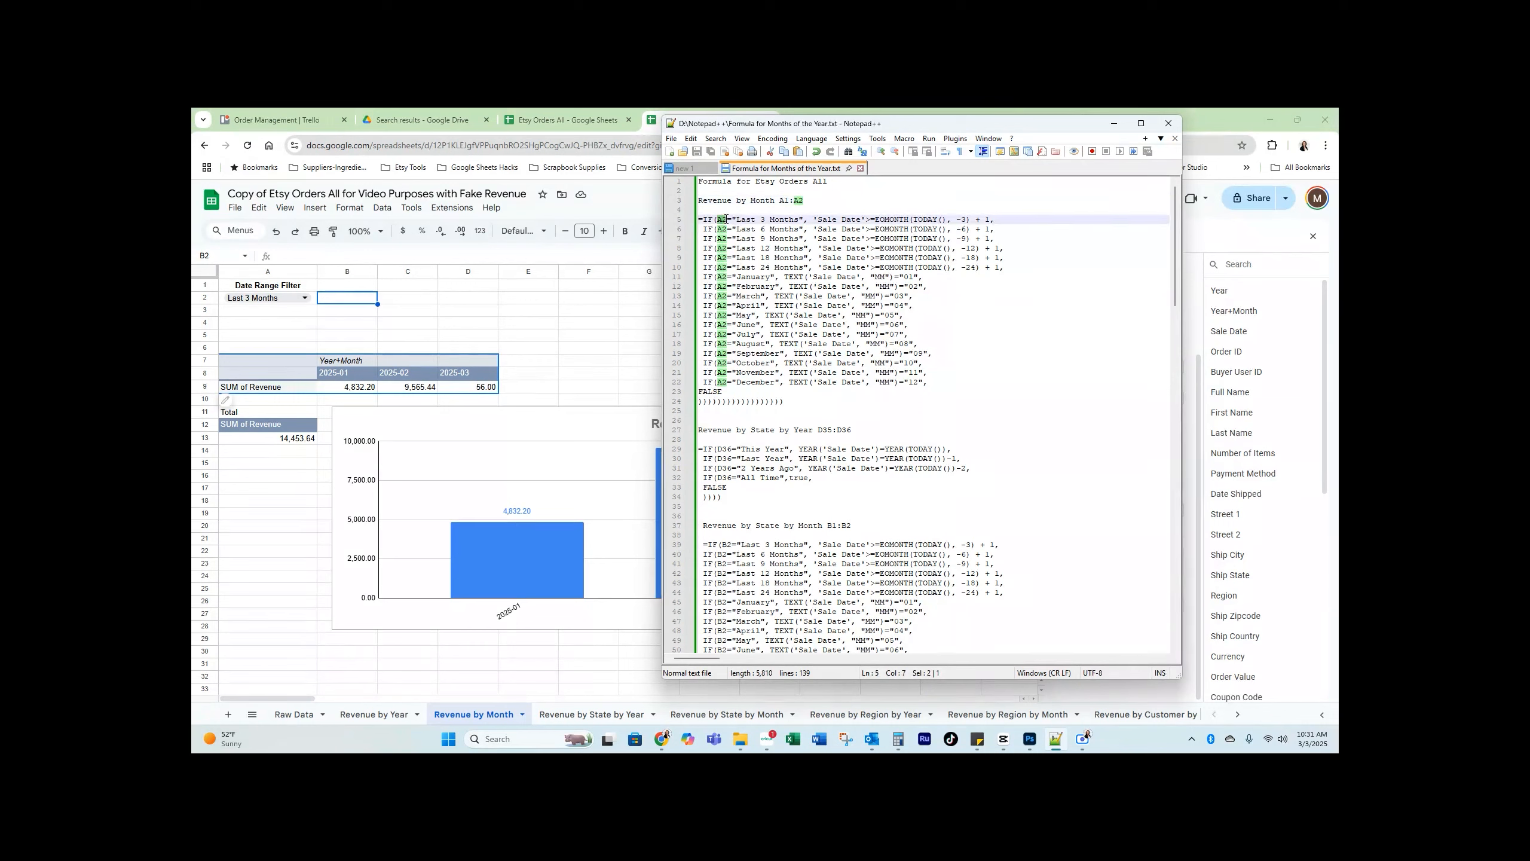
{"action": "left_click", "coordinate": [722, 219]}
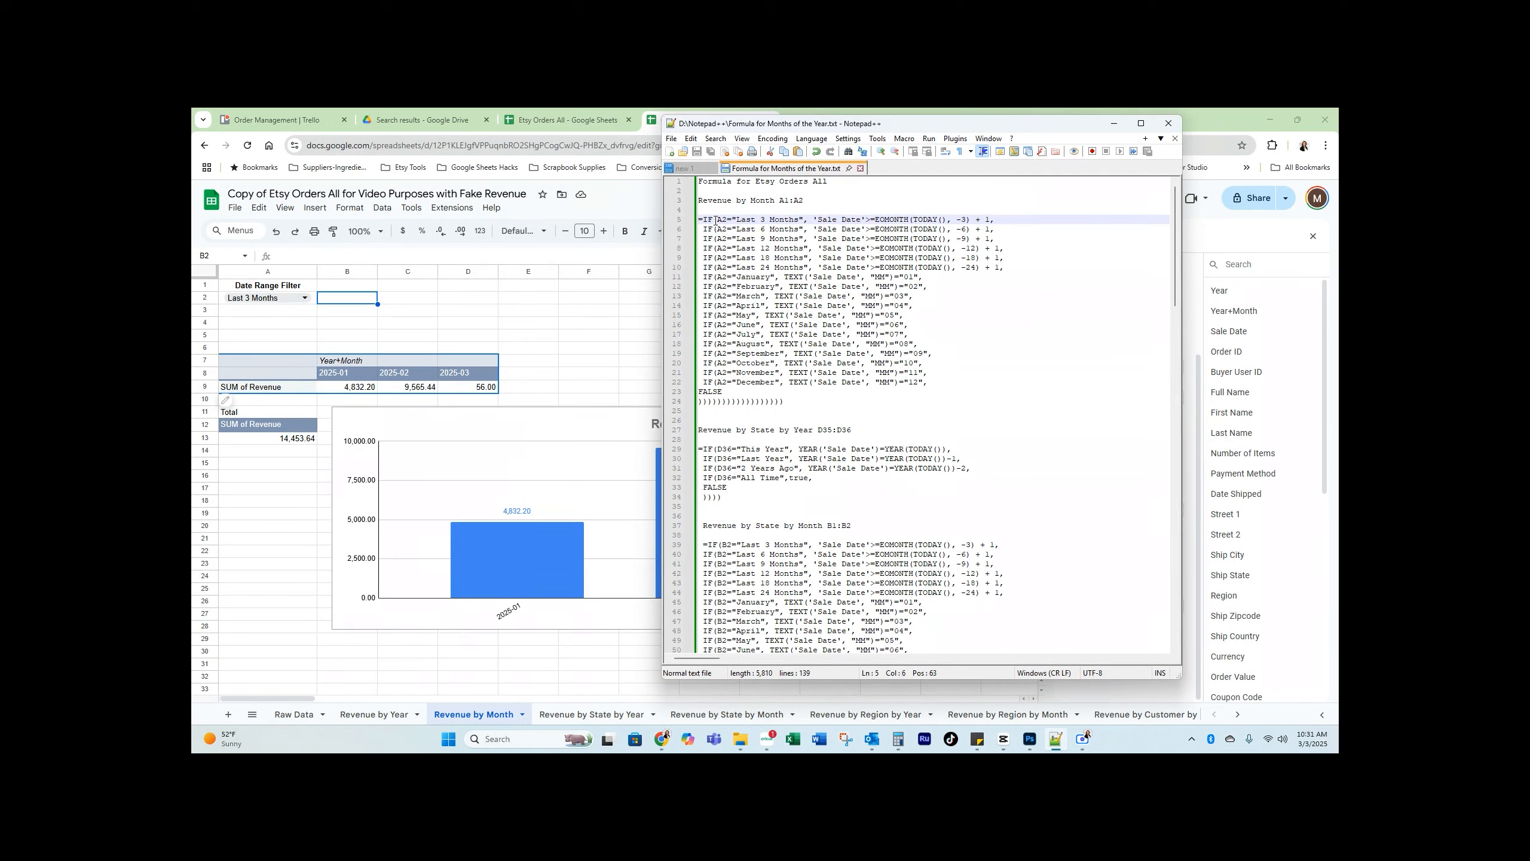
{"action": "scroll", "coordinate": [787, 319], "scroll_direction": "down", "scroll_amount": 4}
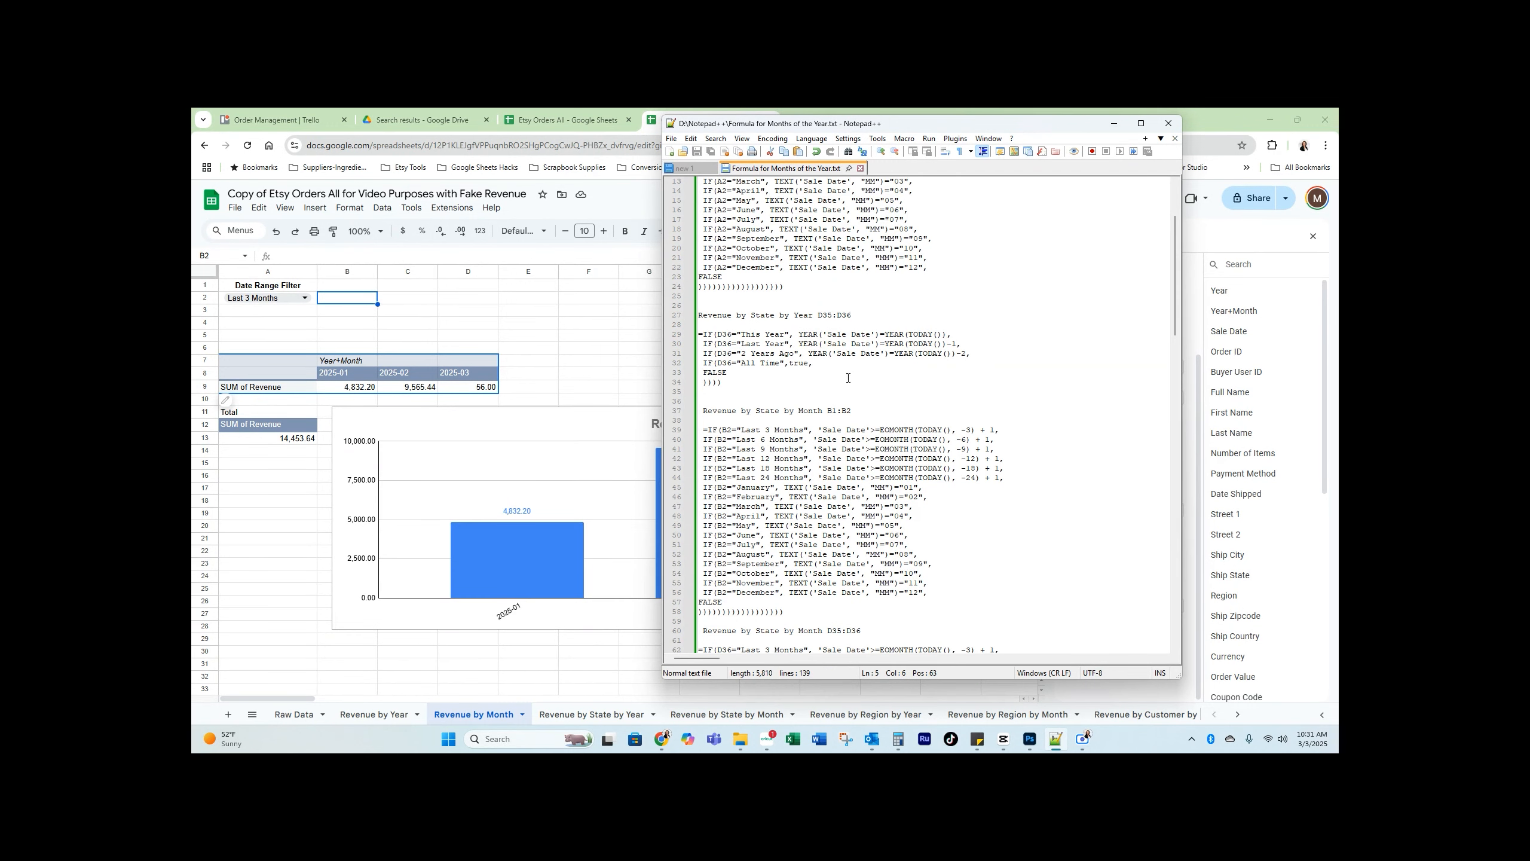
Examine the Revenue by State by Month, Revenue by Region by Year and Revenue by Region by Month formulas in the text file
{"action": "scroll", "coordinate": [783, 385], "scroll_direction": "down", "scroll_amount": 6}
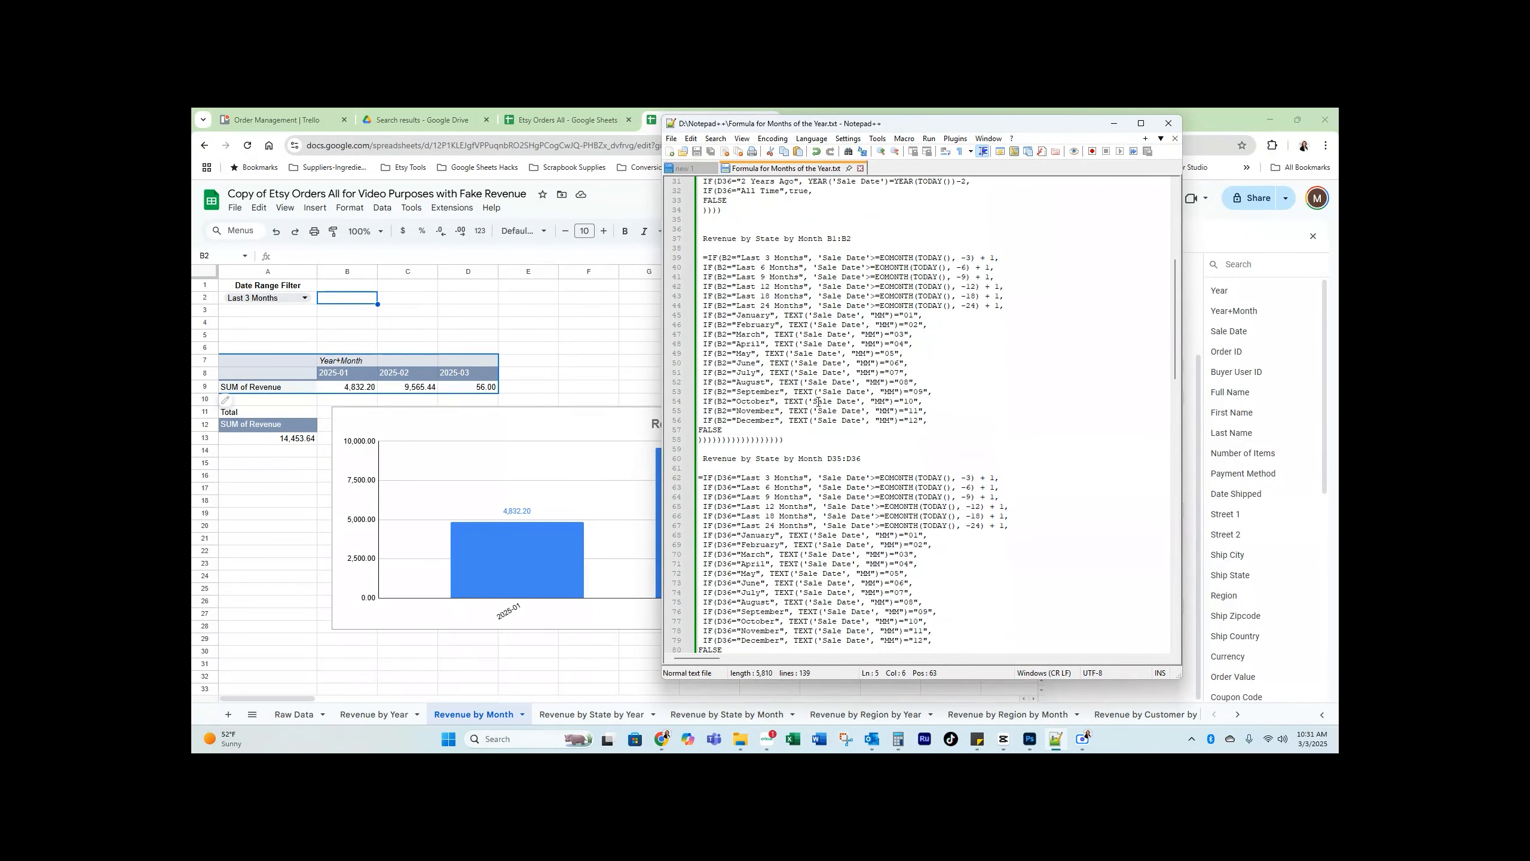
{"action": "scroll", "coordinate": [812, 413], "scroll_direction": "down", "scroll_amount": 7}
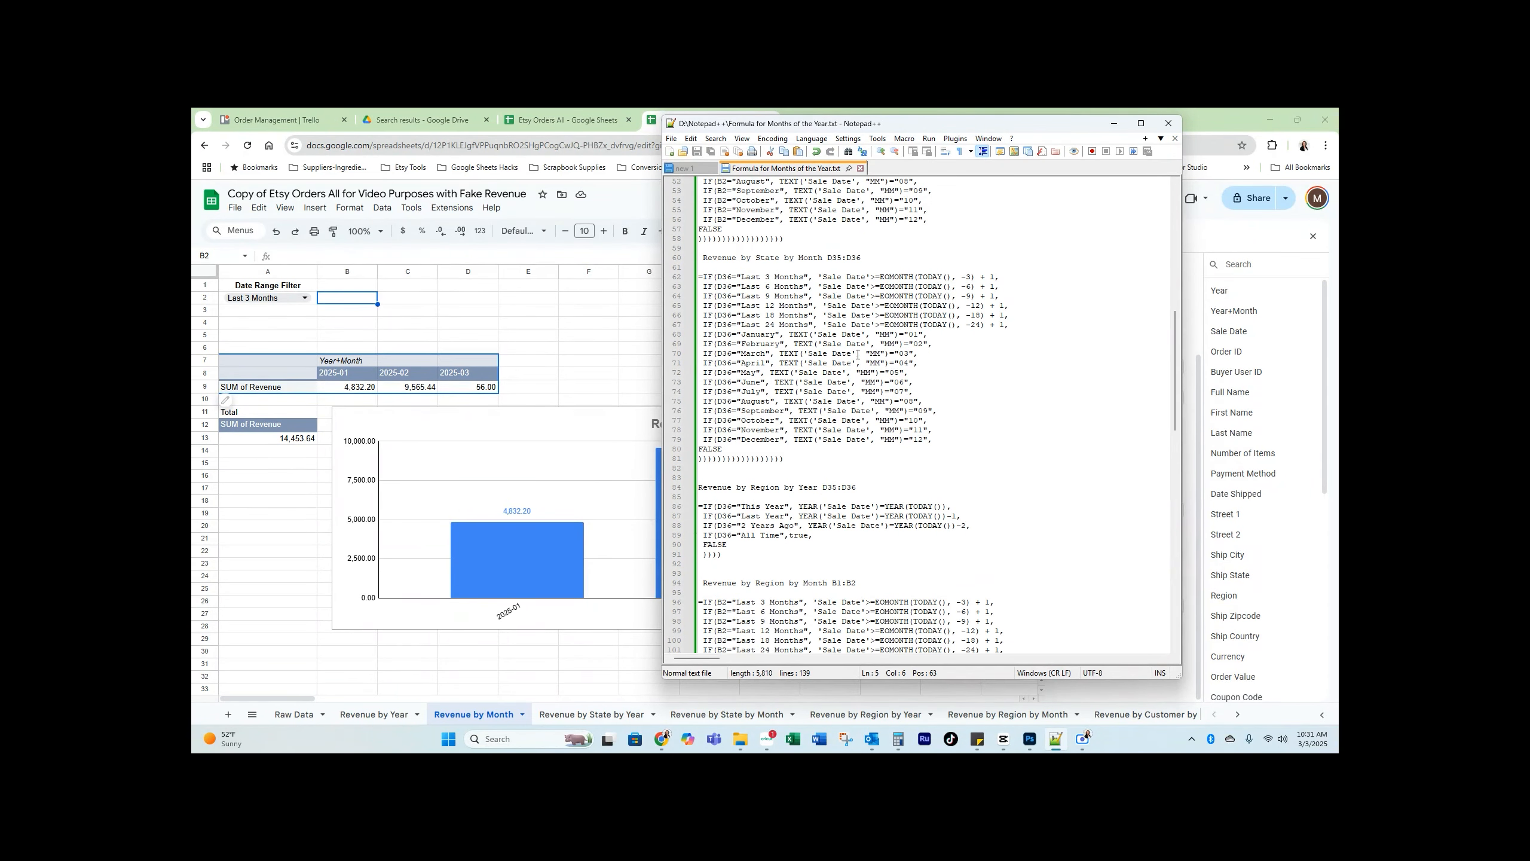
{"action": "scroll", "coordinate": [823, 413], "scroll_direction": "down", "scroll_amount": 20}
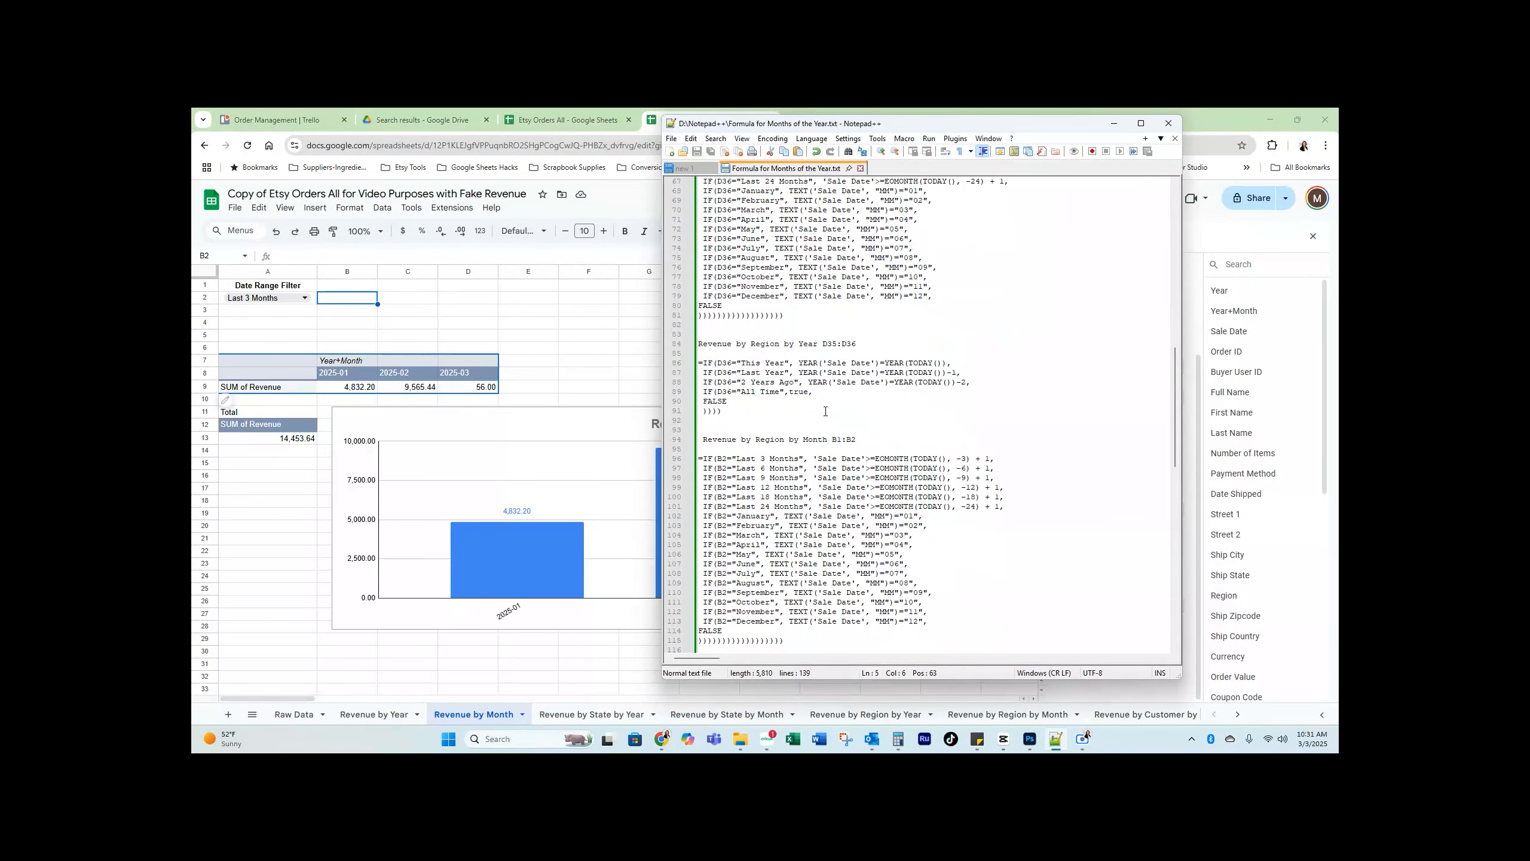
{"action": "scroll", "coordinate": [820, 410], "scroll_direction": "down", "scroll_amount": 8}
{"action": "scroll", "coordinate": [820, 410], "scroll_direction": "up", "scroll_amount": 10}
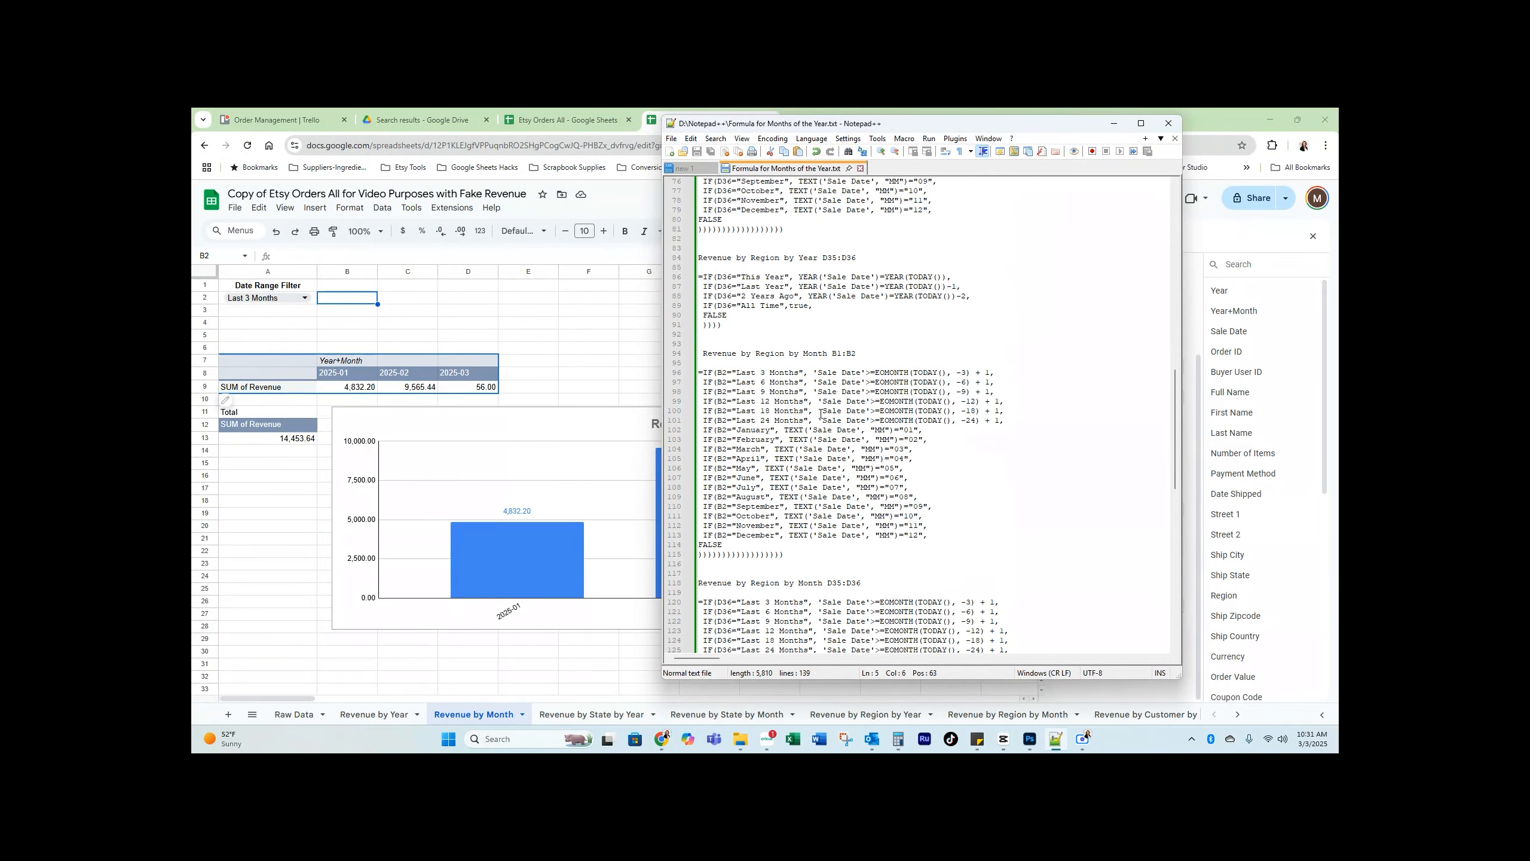
Minimize Notepad++ to return to the Google Sheets spreadsheet and close the Revenue by Month sheet's pivot table editor
{"action": "left_click", "coordinate": [1114, 123]}
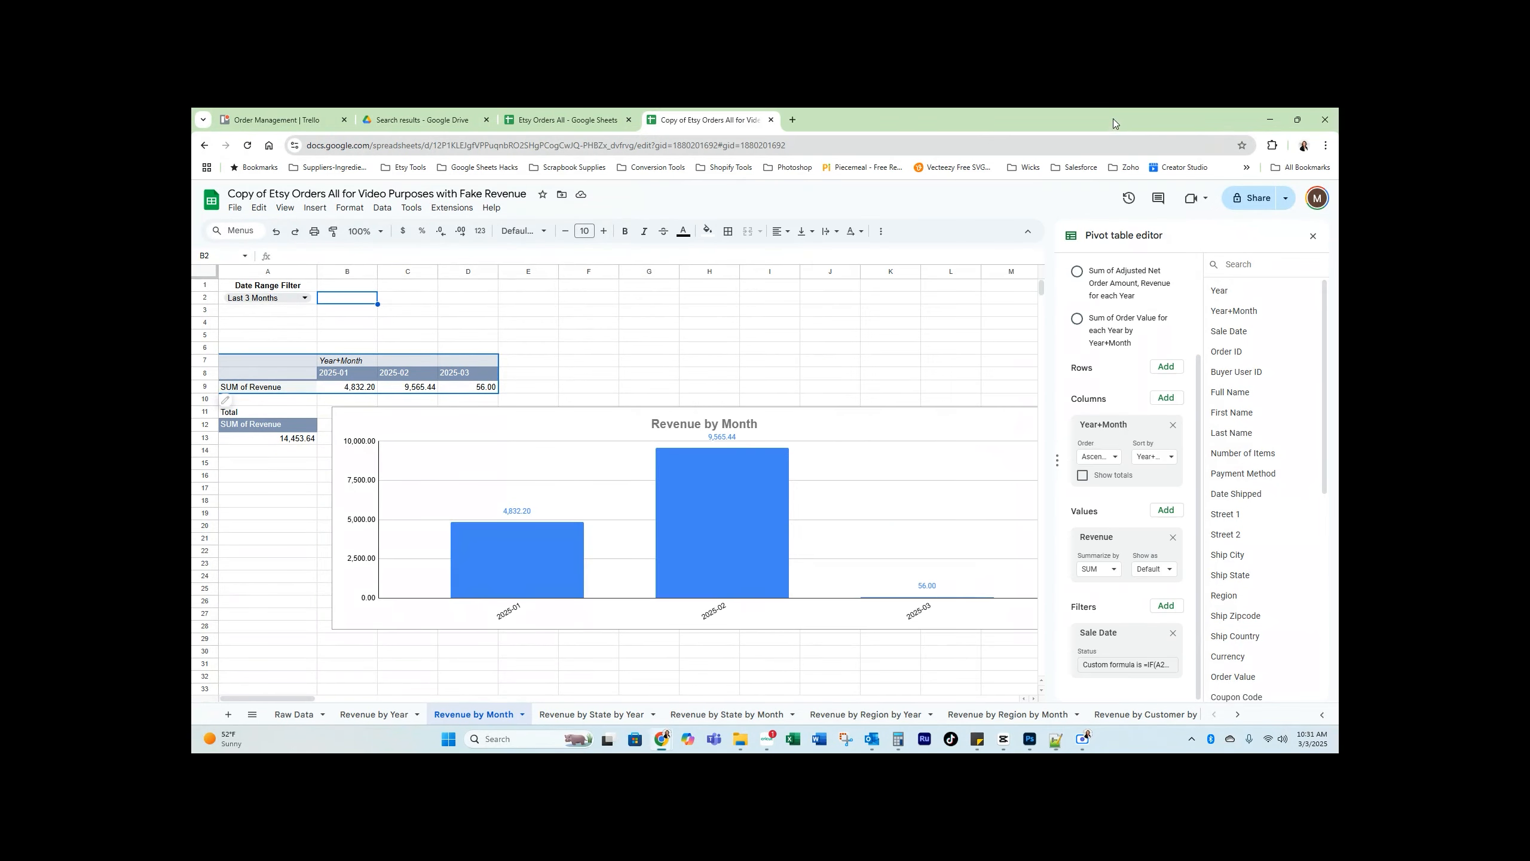
{"action": "left_click", "coordinate": [1313, 236]}
{"action": "left_click", "coordinate": [632, 353]}
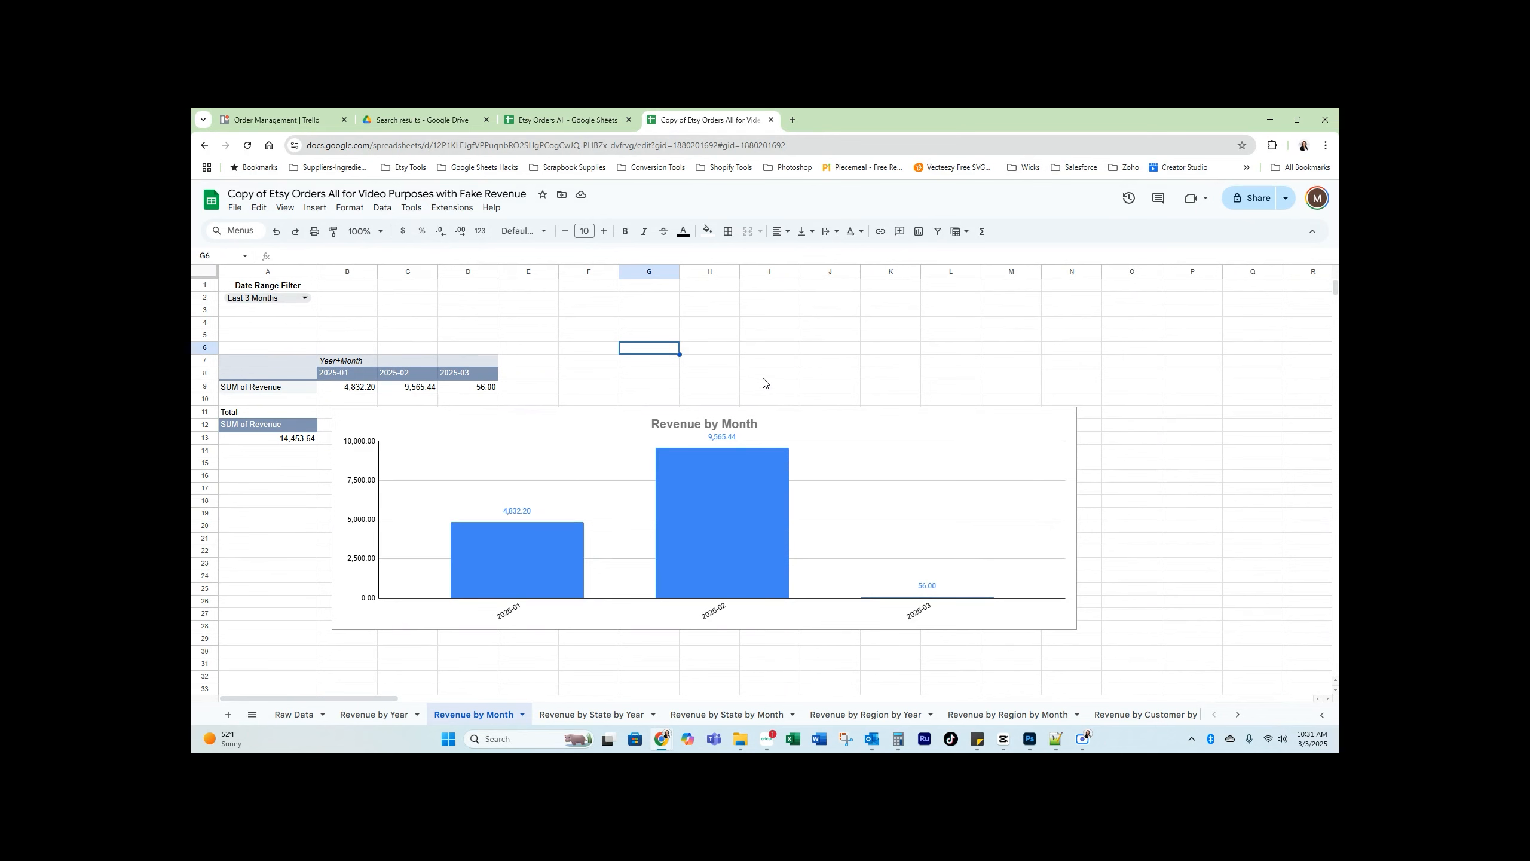
Review the Raw Data sheet, followed by the Revenue by Year and Revenue by Month sheets with their charts
{"action": "left_click", "coordinate": [308, 716]}
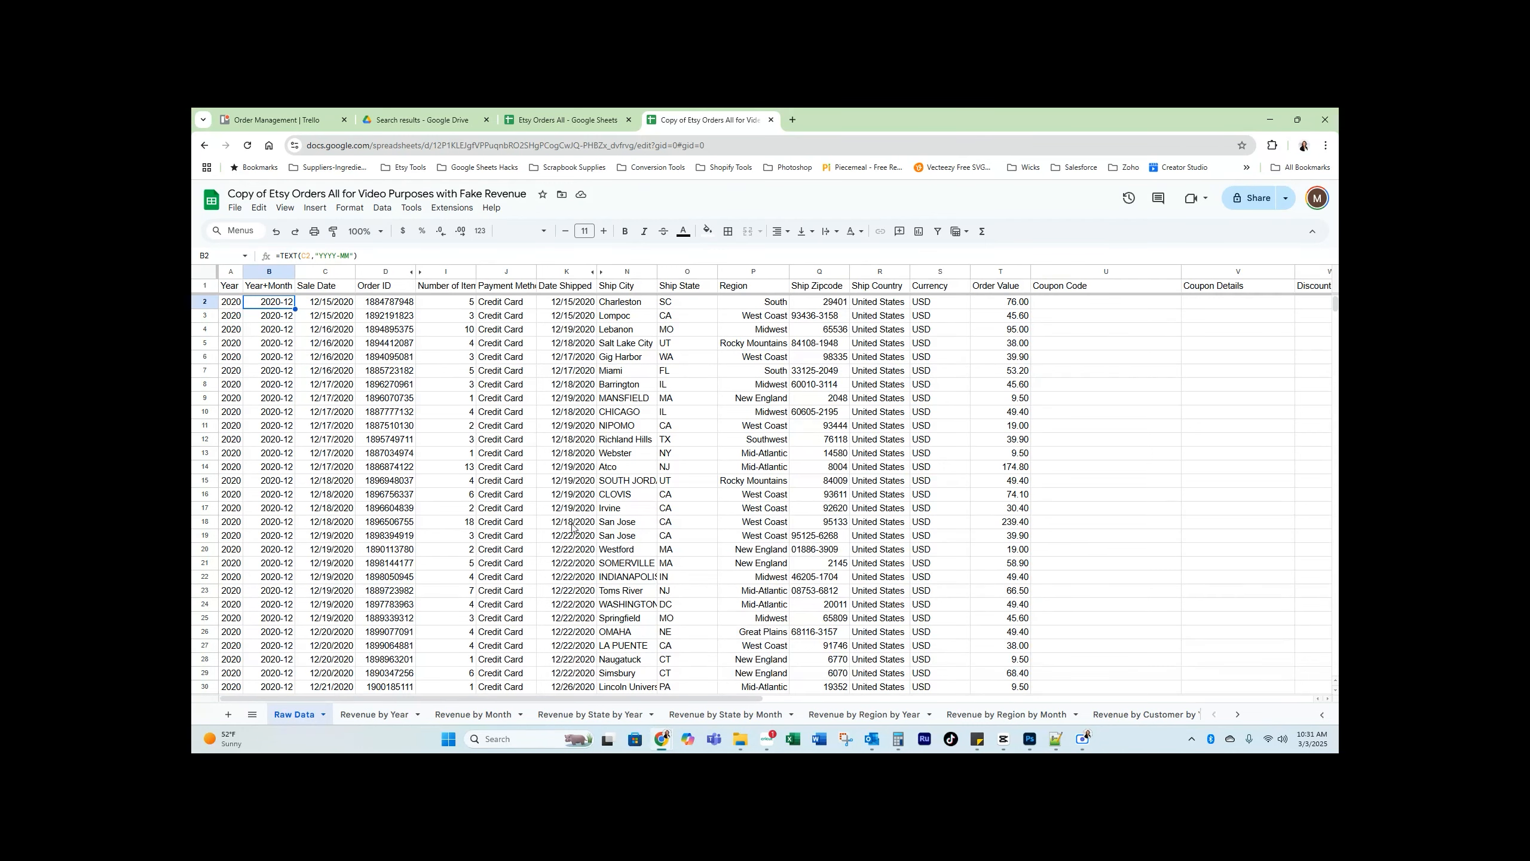
{"action": "left_click", "coordinate": [385, 715]}
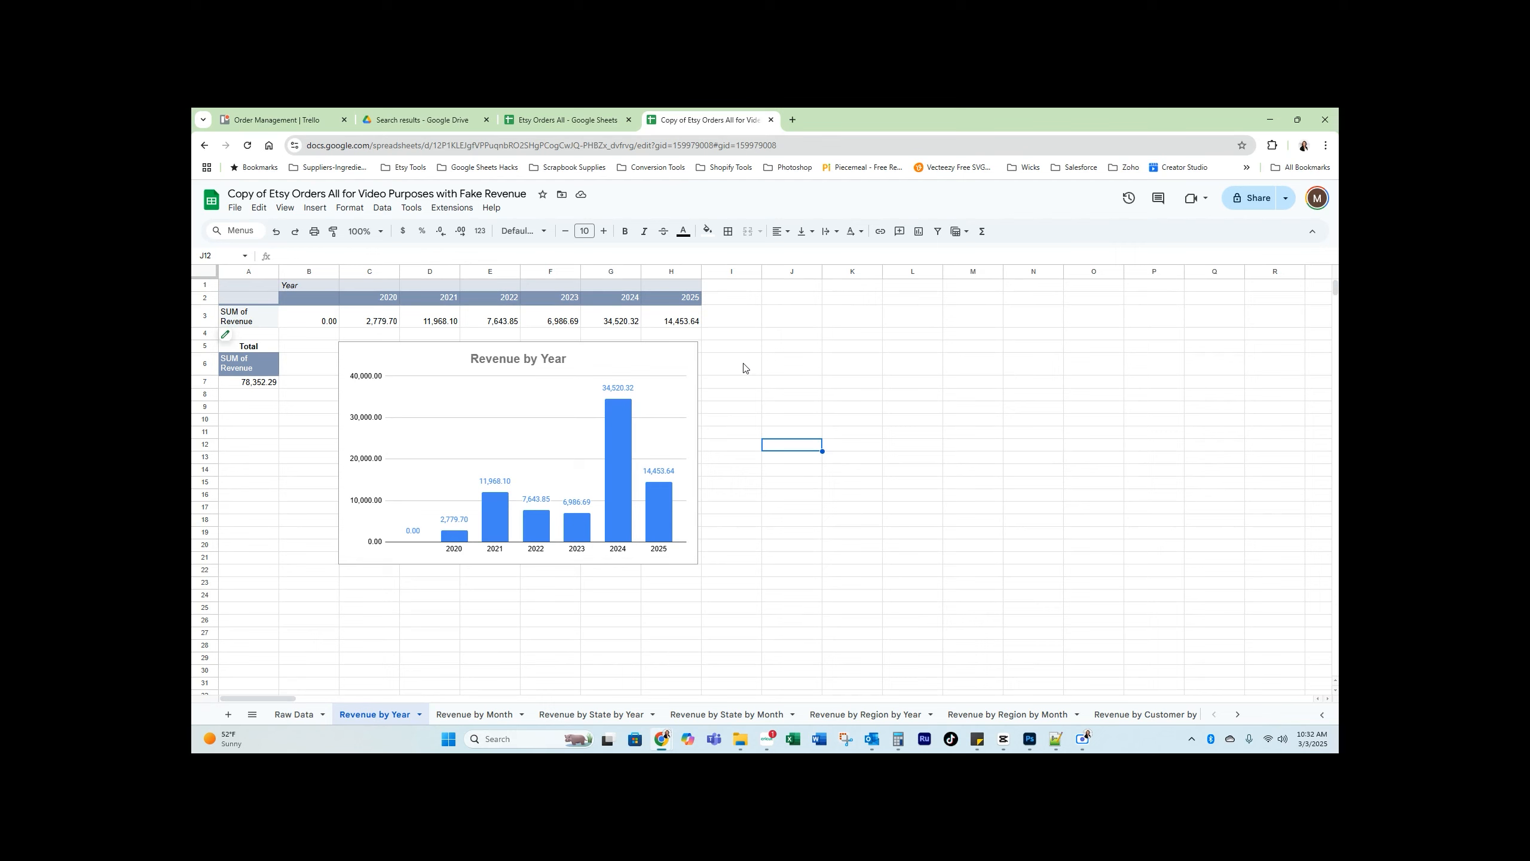
{"action": "left_click", "coordinate": [733, 320]}
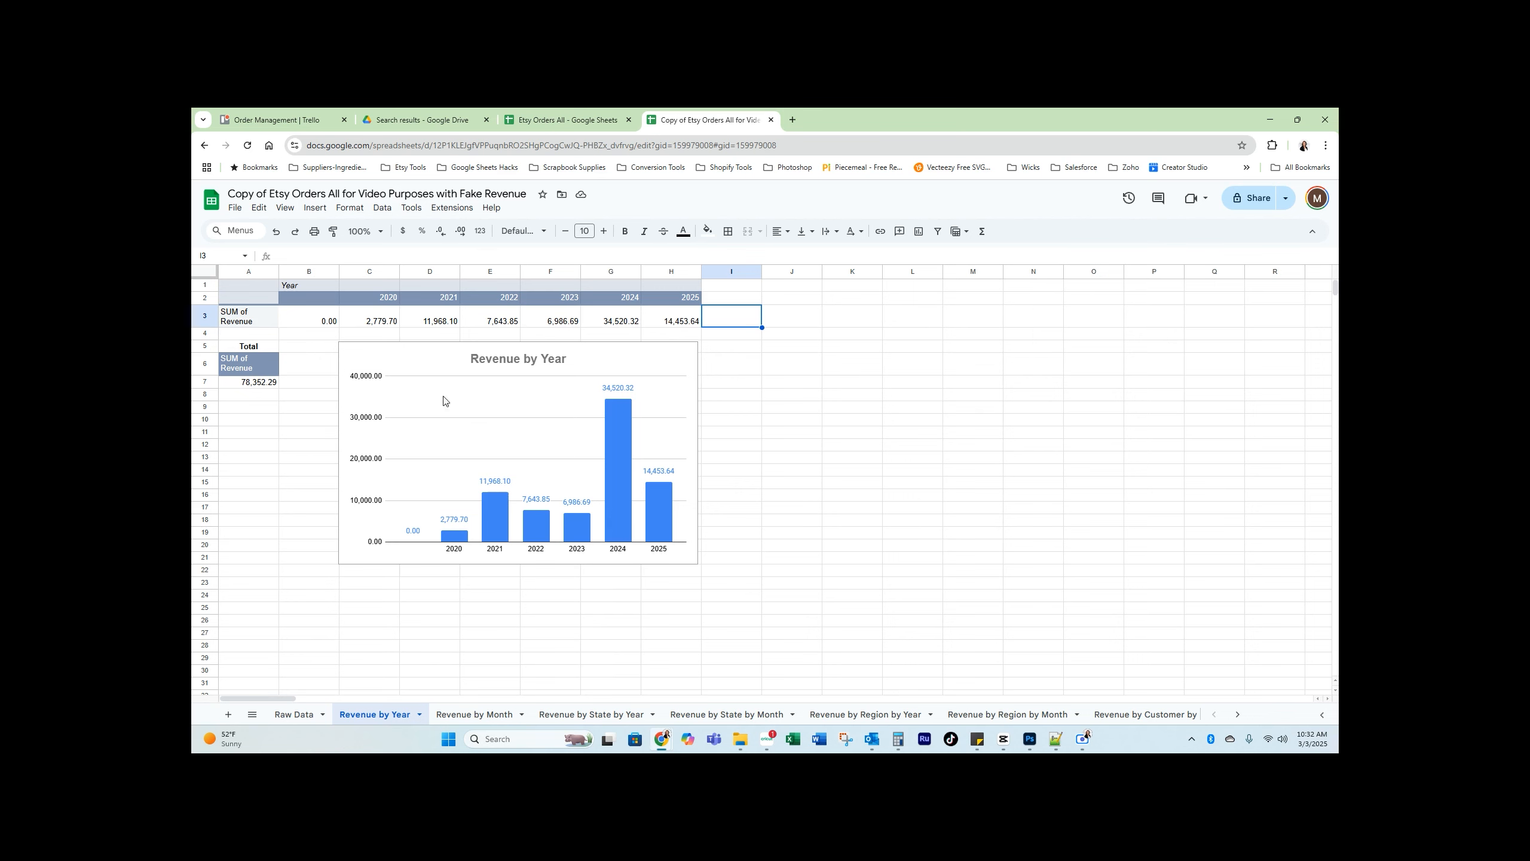
{"action": "left_click", "coordinate": [480, 713]}
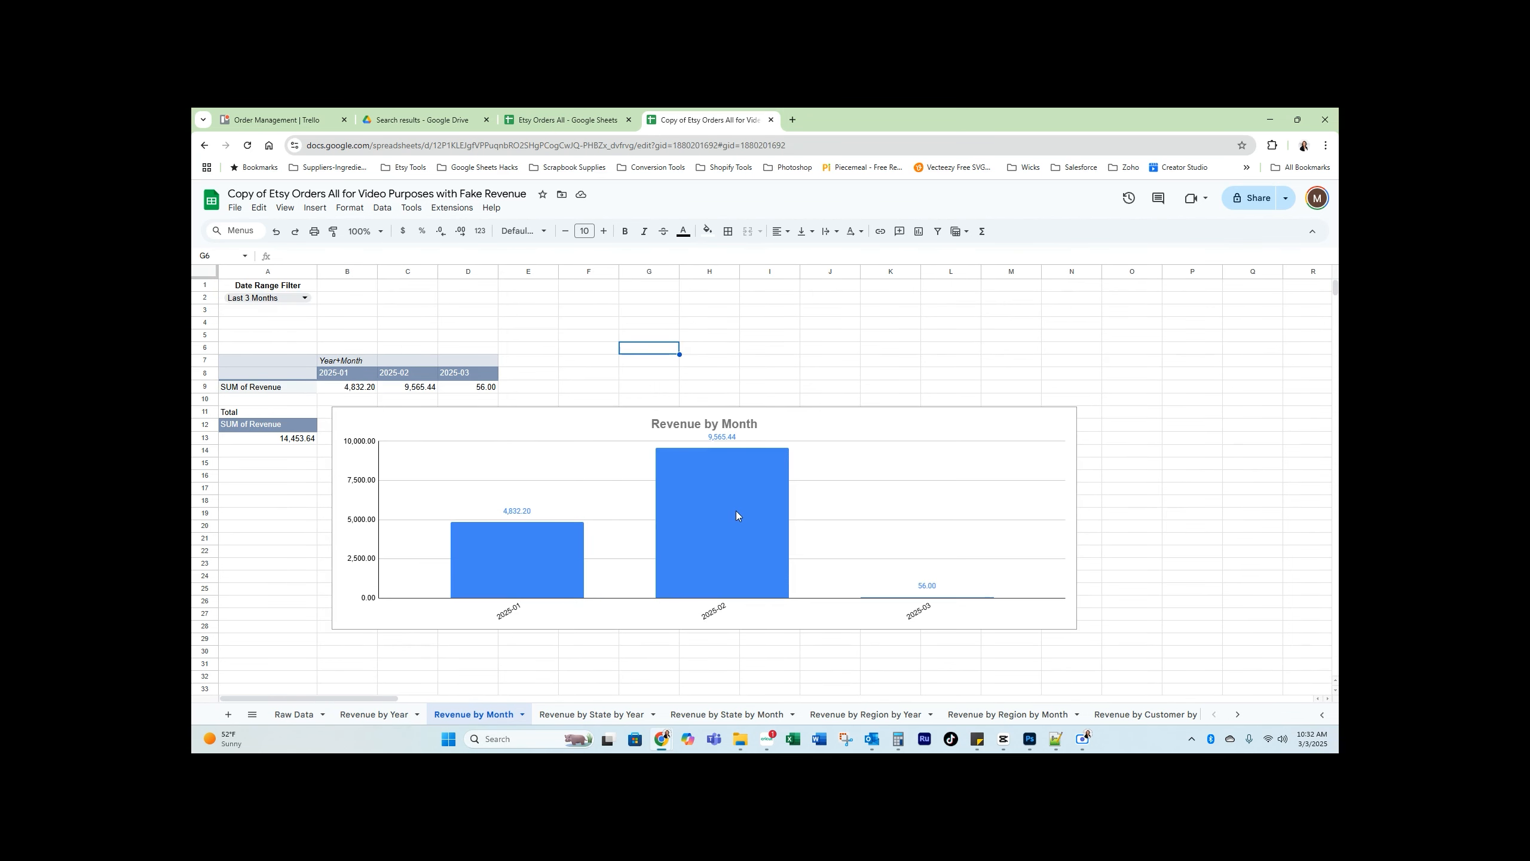
Look over the Revenue by State by Year sheet, including its column chart, state revenue ranking and pie chart
{"action": "left_click", "coordinate": [590, 714]}
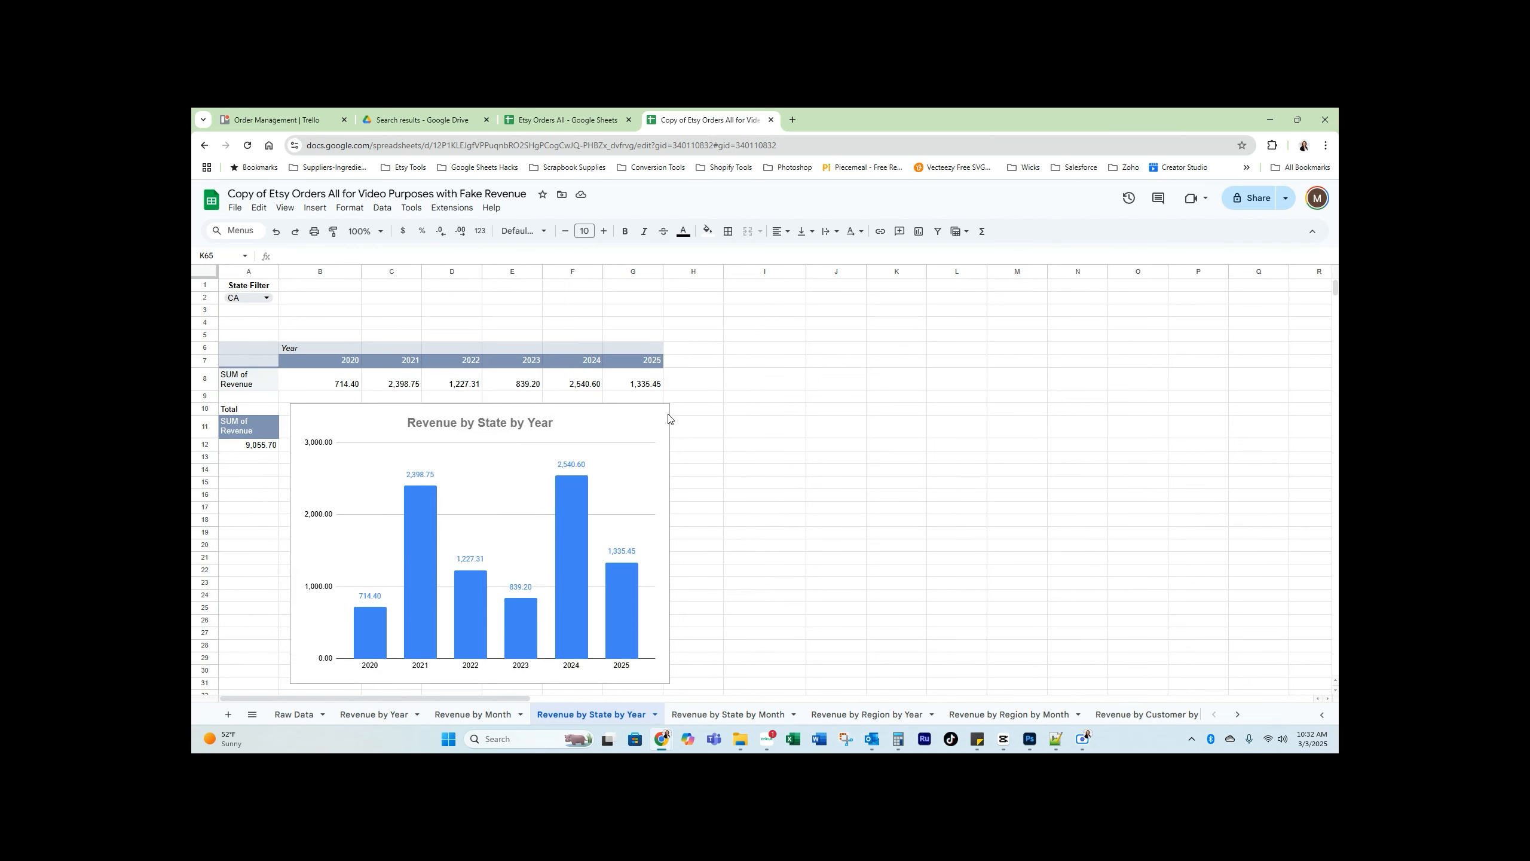
{"action": "scroll", "coordinate": [669, 422], "scroll_direction": "down", "scroll_amount": 6}
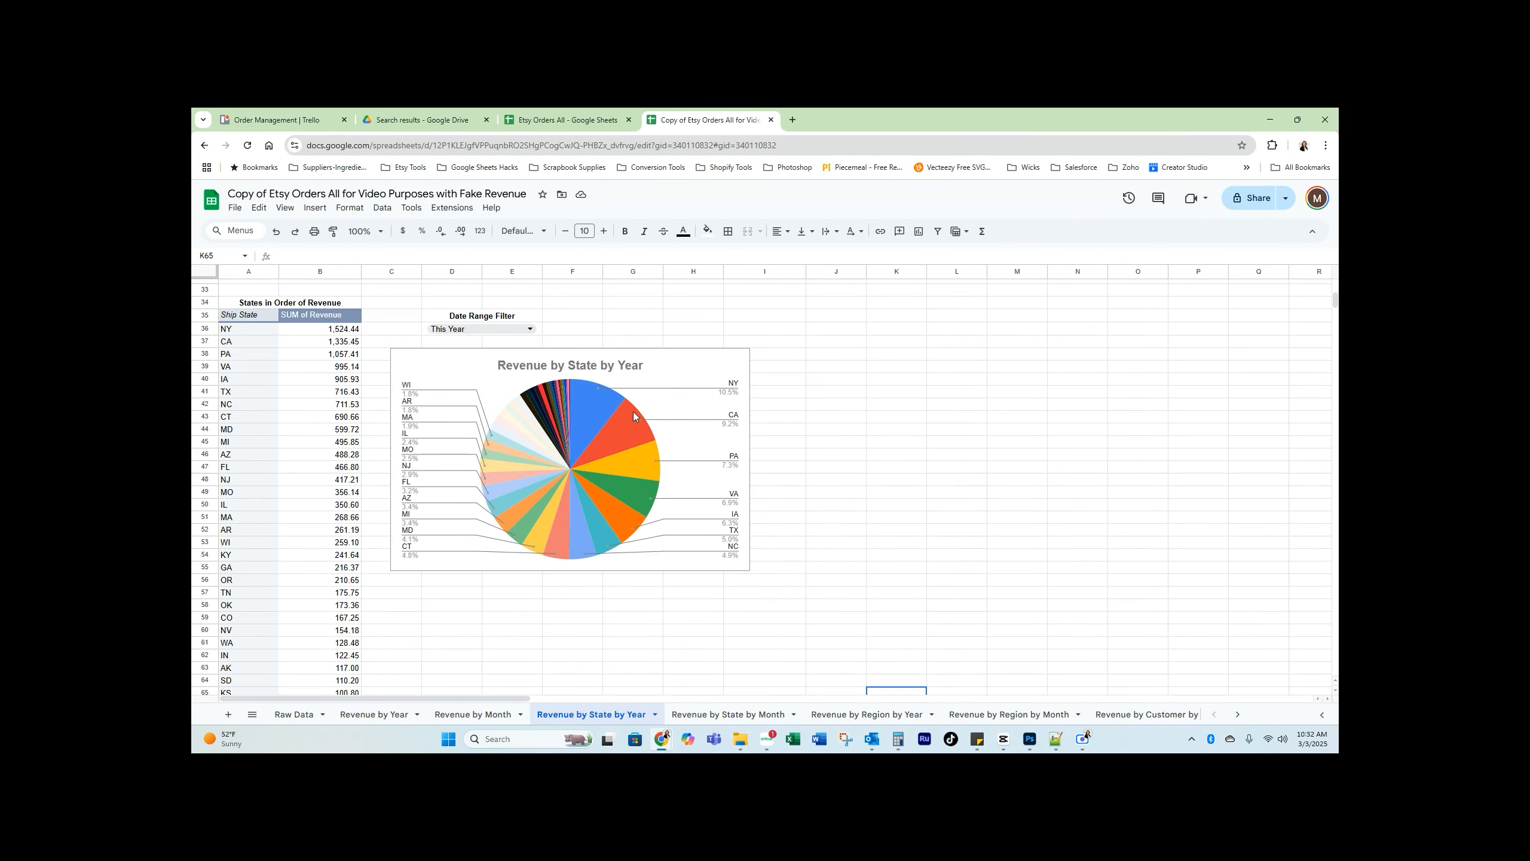
{"action": "scroll", "coordinate": [651, 477], "scroll_direction": "up", "scroll_amount": 6}
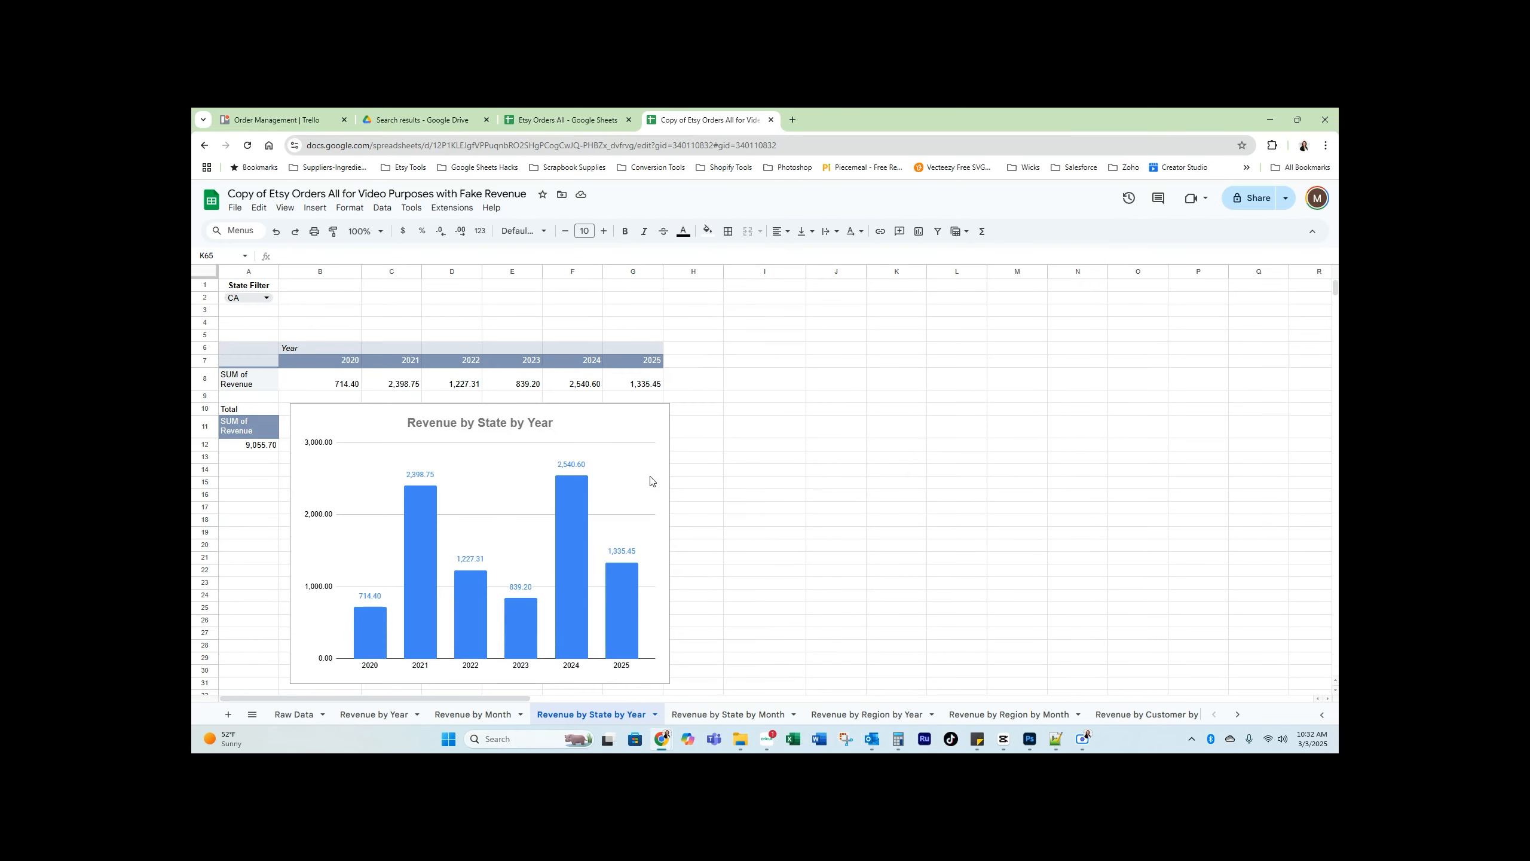
{"action": "scroll", "coordinate": [703, 551], "scroll_direction": "down", "scroll_amount": 3}
{"action": "scroll", "coordinate": [702, 552], "scroll_direction": "up", "scroll_amount": 3}
Look over the Revenue by State by Month sheet, from its column chart to the states in order of revenue and pie chart
{"action": "left_click", "coordinate": [726, 713]}
{"action": "scroll", "coordinate": [703, 633], "scroll_direction": "up", "scroll_amount": 5}
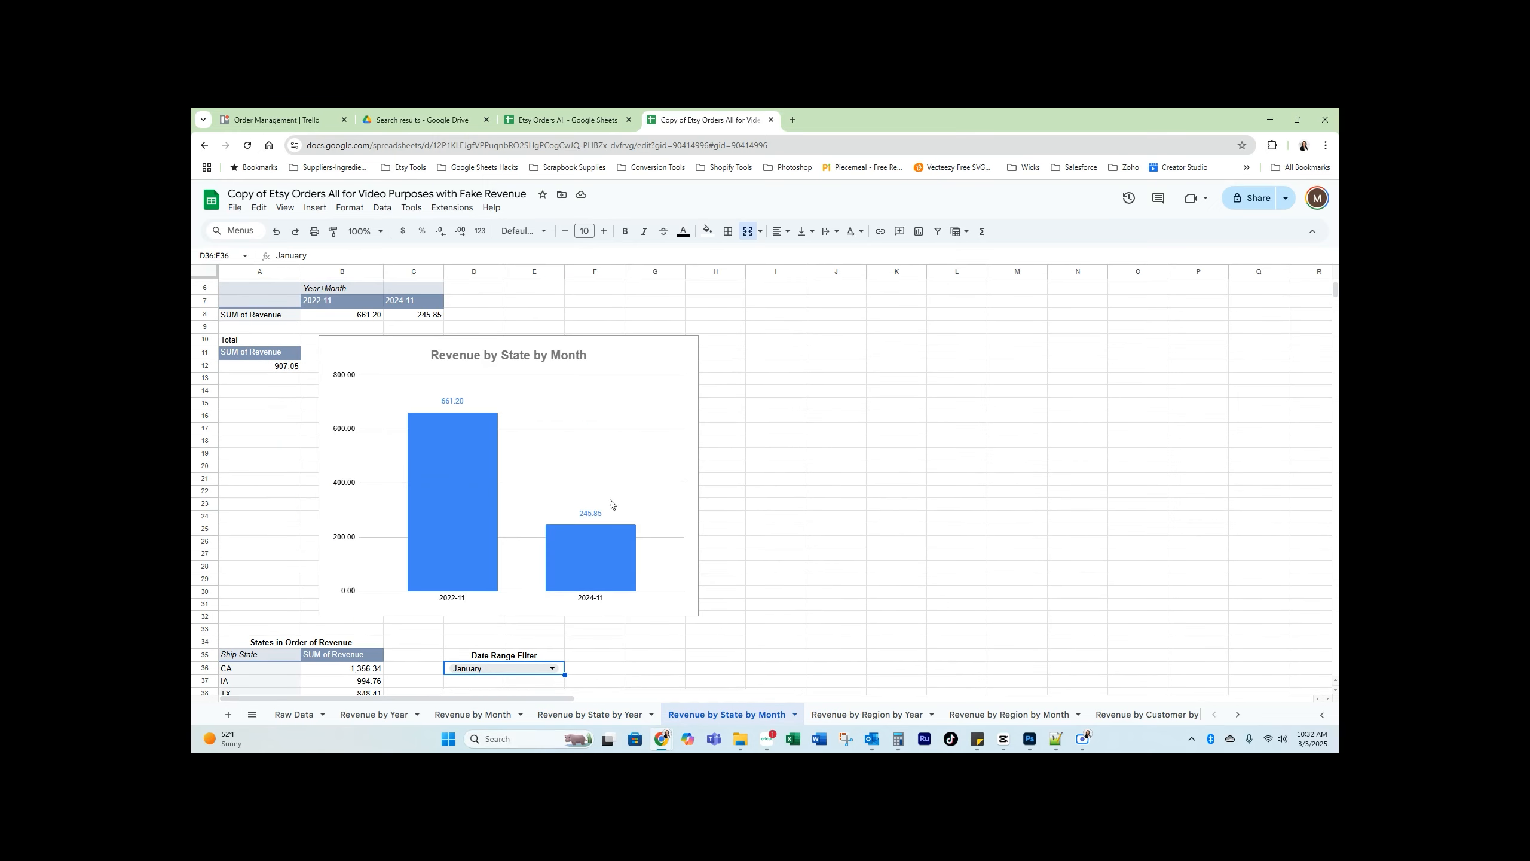
{"action": "left_click", "coordinate": [783, 482]}
{"action": "scroll", "coordinate": [786, 484], "scroll_direction": "down", "scroll_amount": 3}
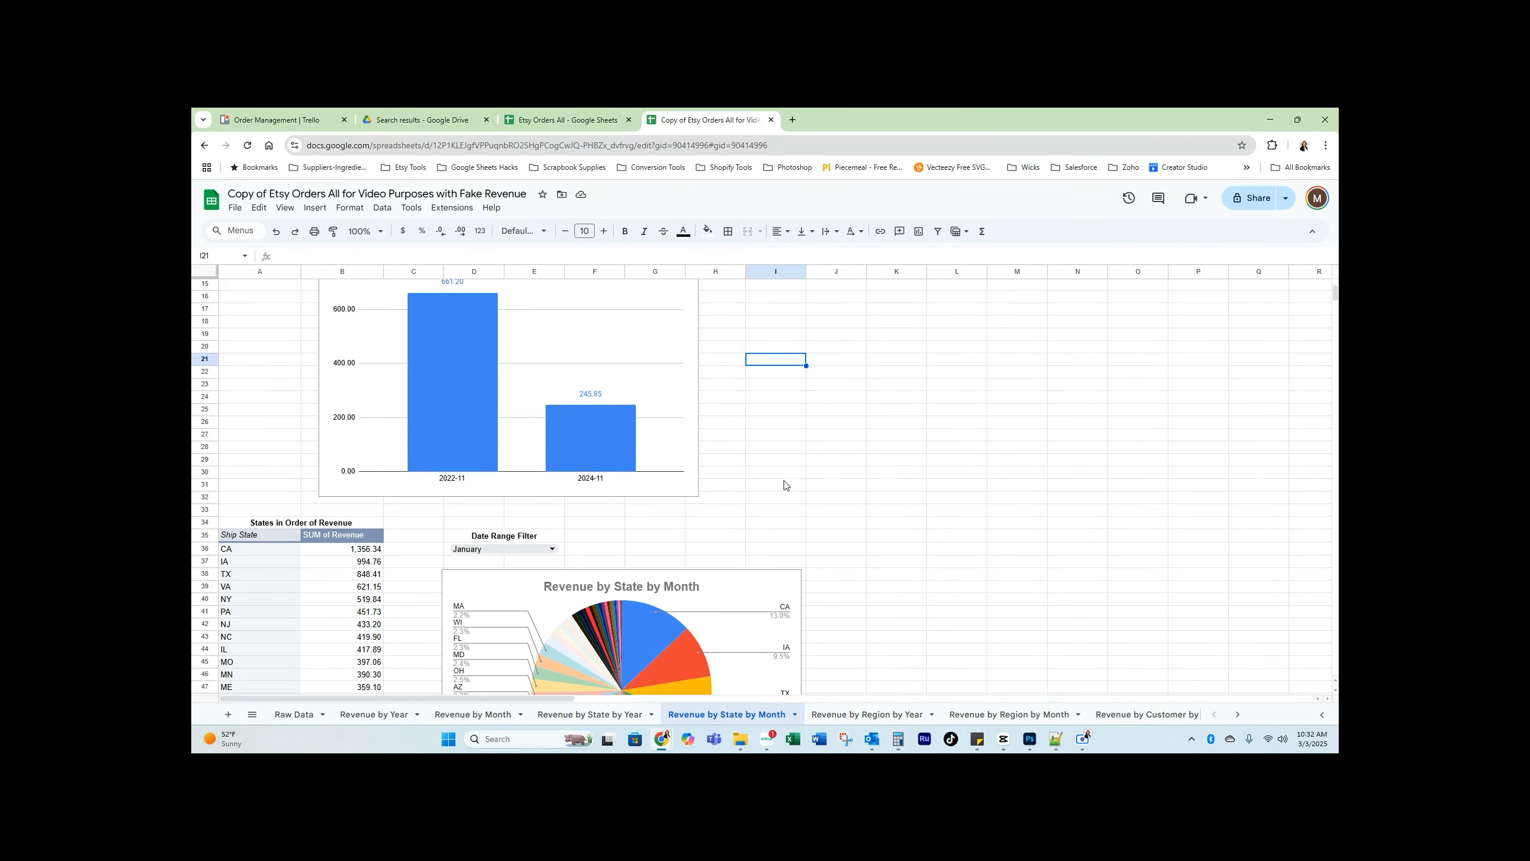
{"action": "scroll", "coordinate": [801, 506], "scroll_direction": "down", "scroll_amount": 3}
{"action": "scroll", "coordinate": [838, 573], "scroll_direction": "down", "scroll_amount": 3}
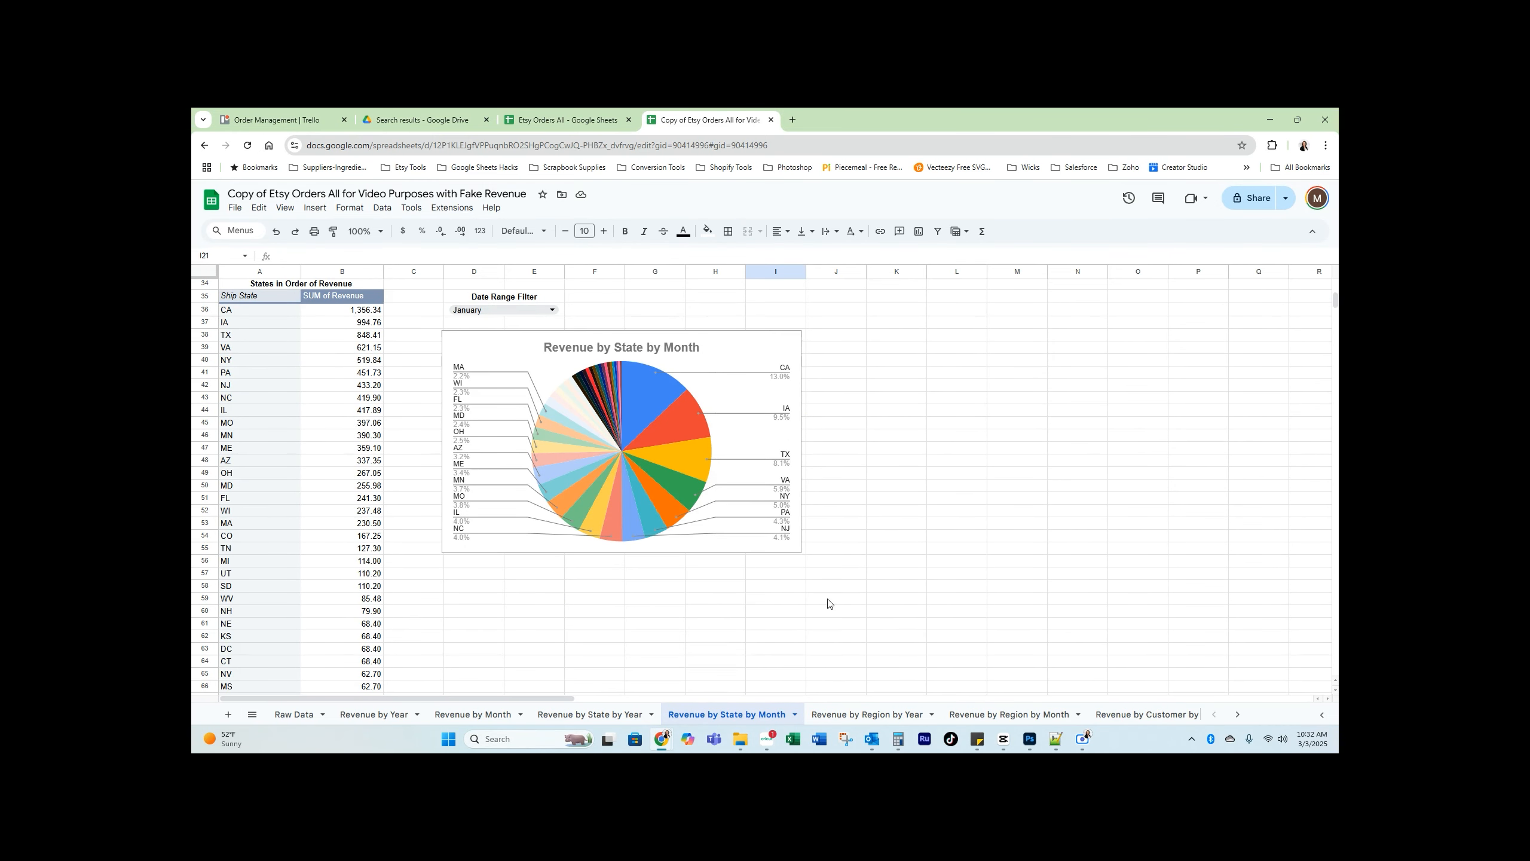